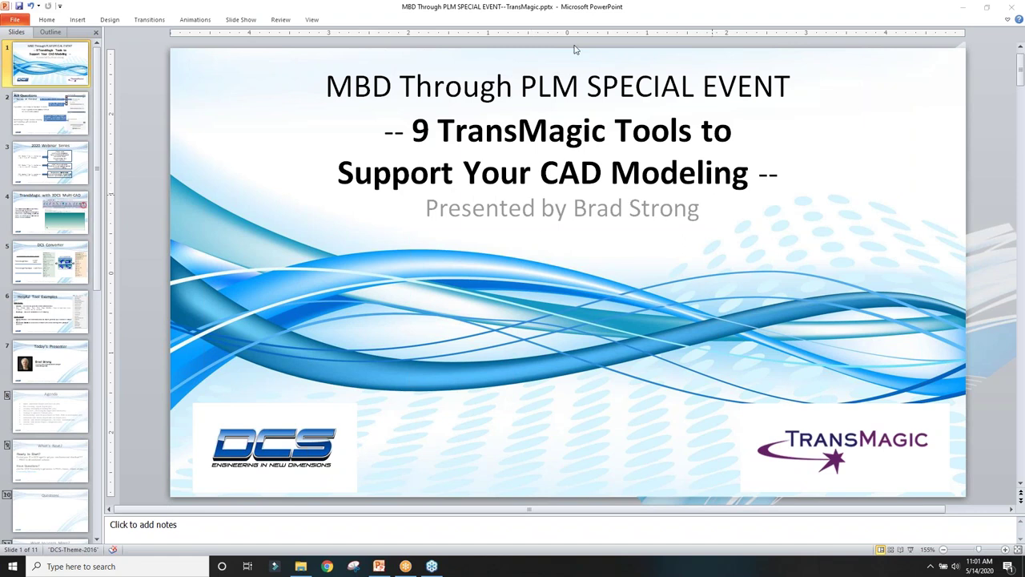
# Display slide 2, Ask Questions, with the computer audio and question-sending guidance.
pyautogui.click(40, 120)
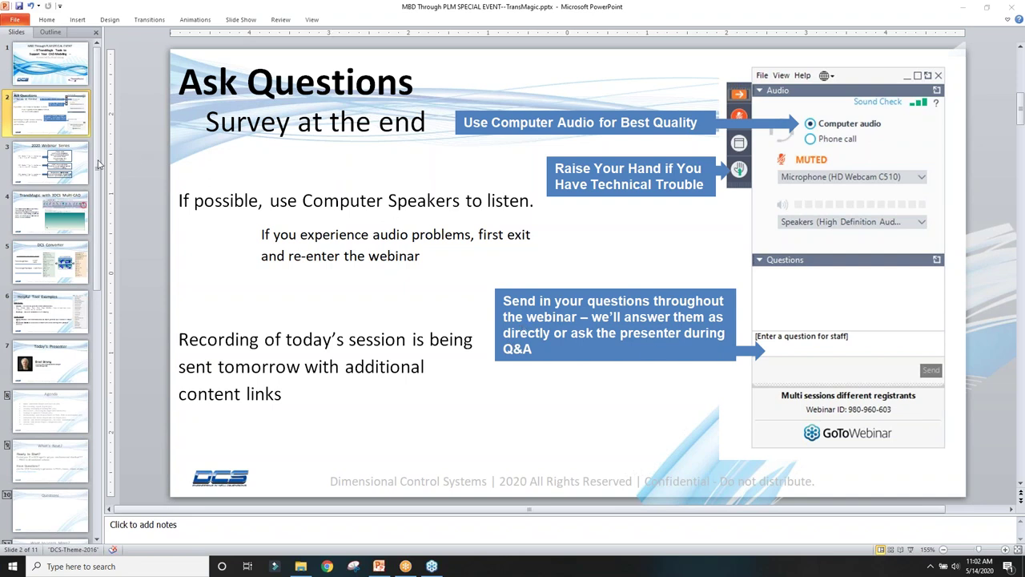
# Go to slide 3, 2020 Webinar Series, then to slide 4, TransMagic with 3DCS Multi-CAD.
pyautogui.click(58, 164)
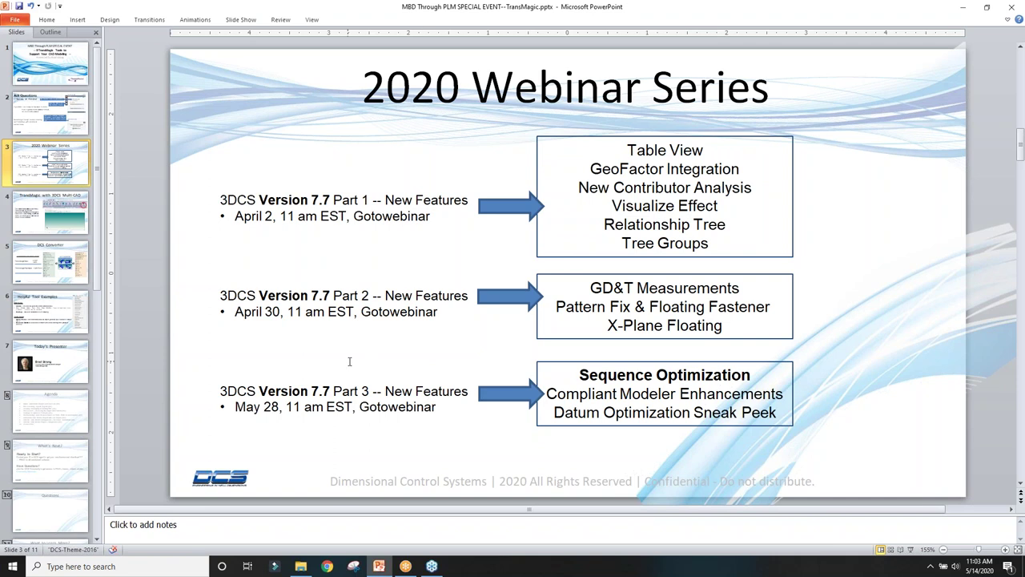
pyautogui.click(40, 212)
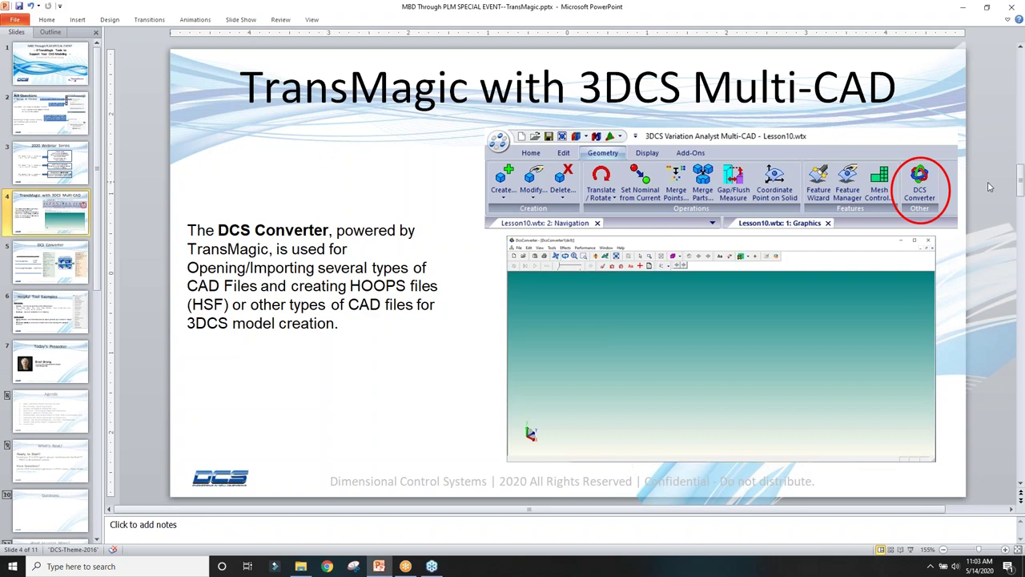
# Select slide 4's converter screenshot, then go through slide 5 DCS Converter to slide 6 Helpful Tool Examples.
pyautogui.click(767, 250)
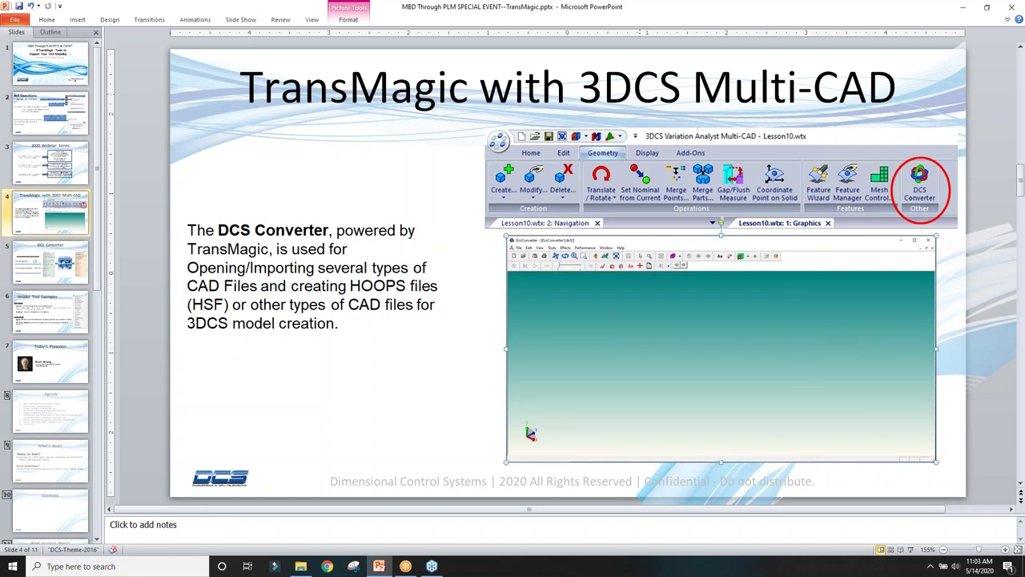
pyautogui.click(45, 269)
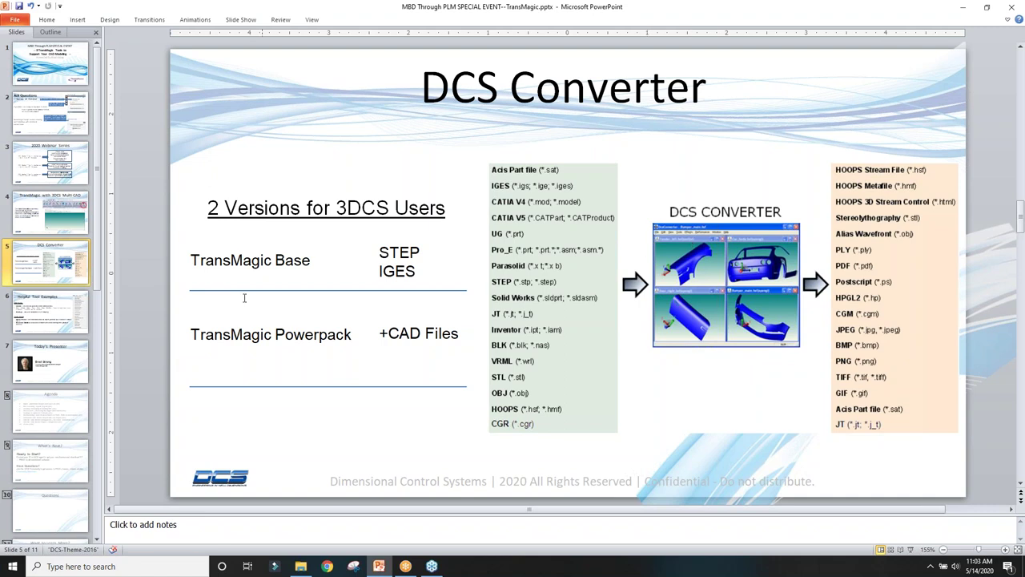
pyautogui.click(46, 320)
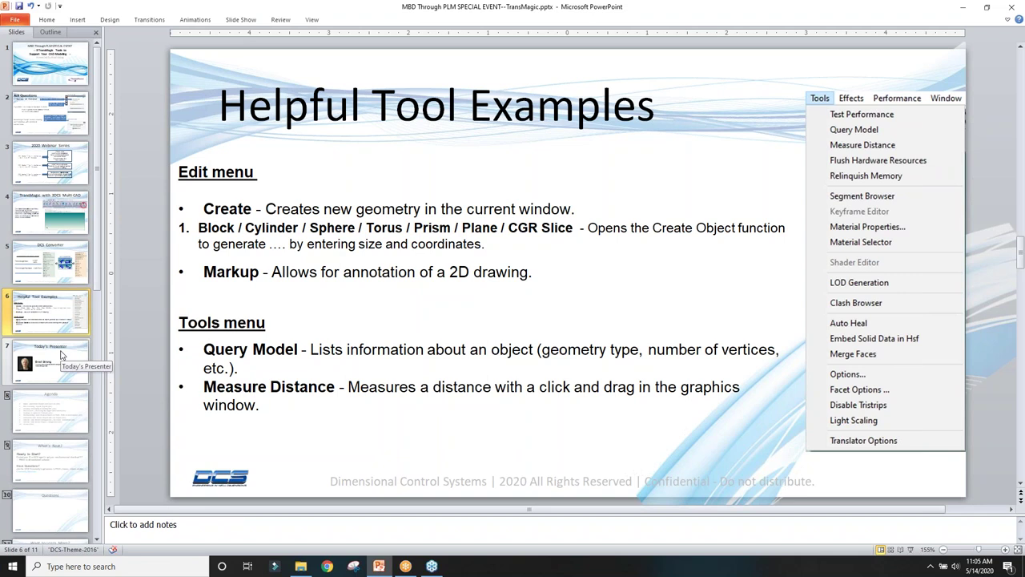
# Go to slide 7, Today's Presenter, in the Slides pane.
pyautogui.click(60, 355)
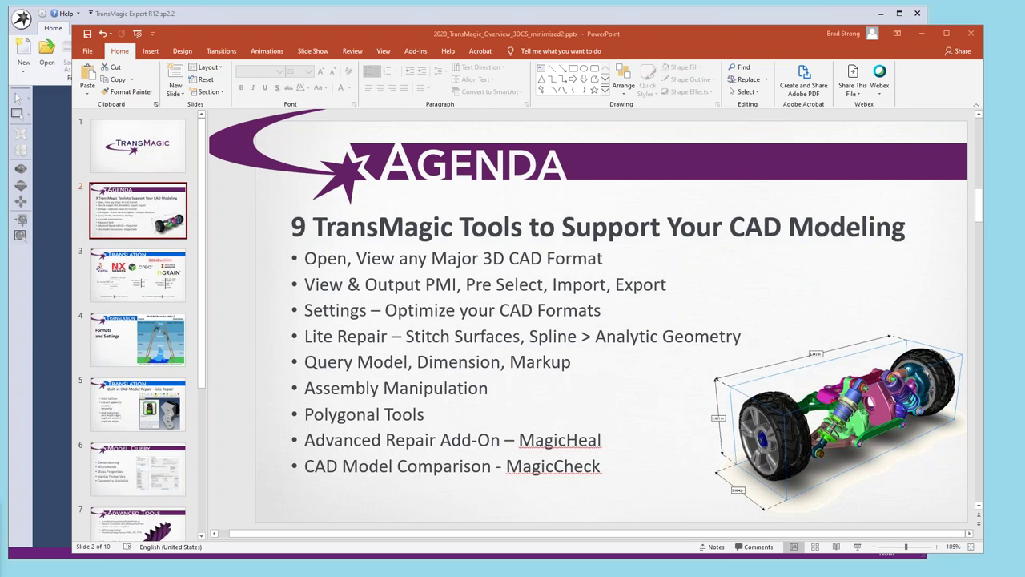
pyautogui.moveTo(371, 32); pyautogui.dragTo(344, 14)
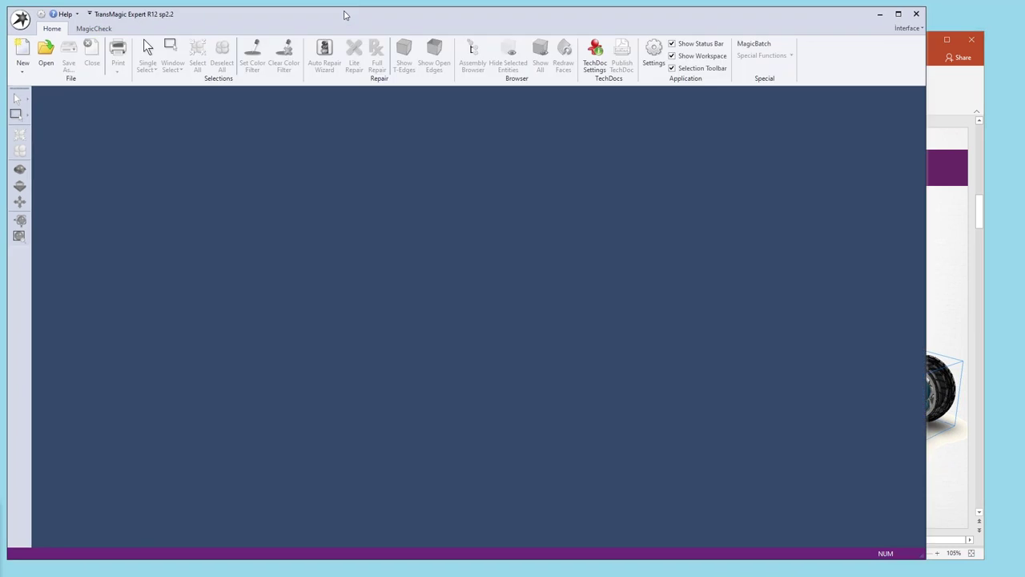
pyautogui.click(931, 57)
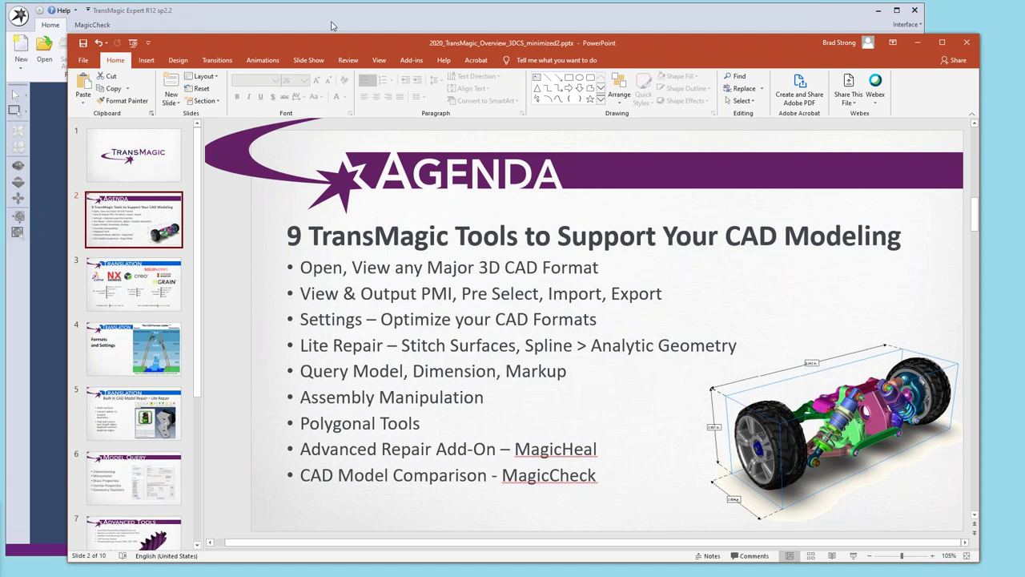
pyautogui.click(160, 282)
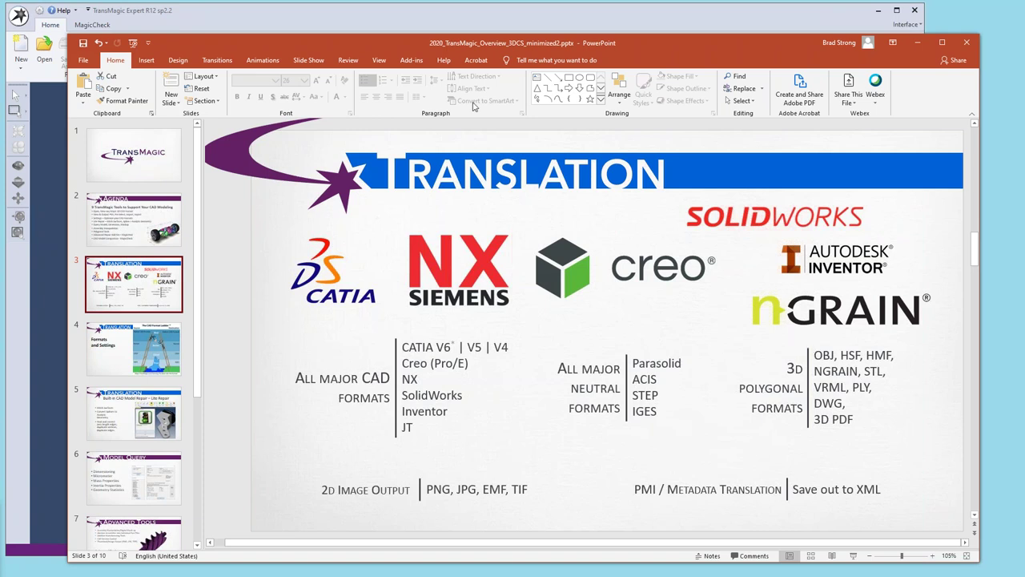
# Bring the TransMagic Expert R12 window in front of the PowerPoint deck.
pyautogui.click(414, 19)
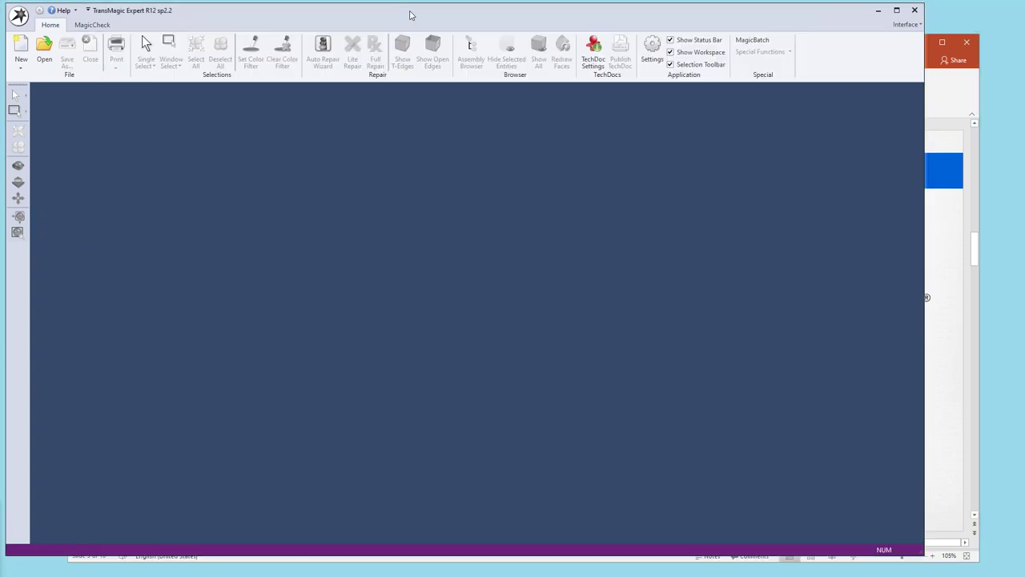
# Open Cylinder Clamp.iam from the Sample Files > Inventor > InvSample03 folder.
pyautogui.click(44, 46)
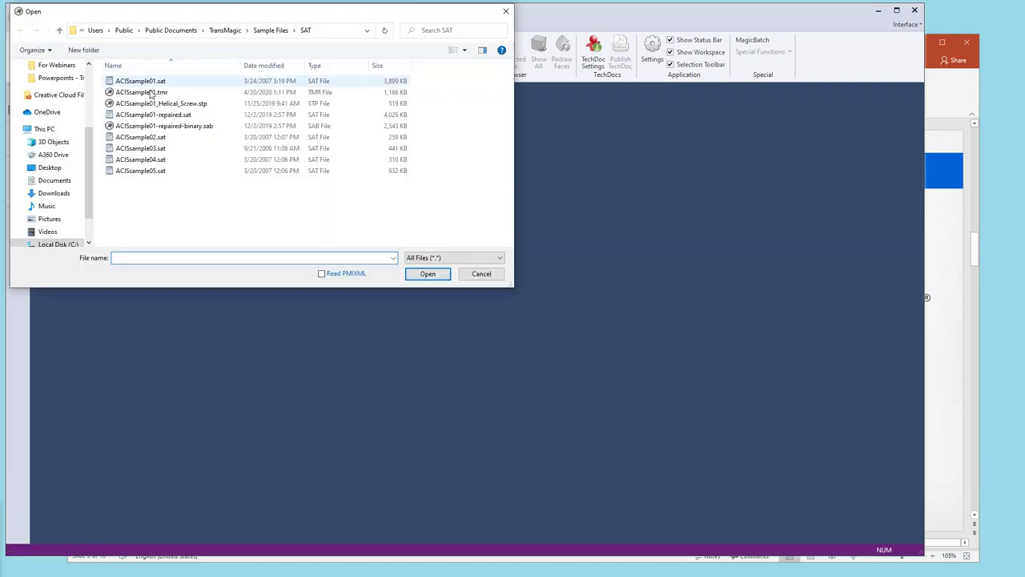
pyautogui.click(262, 33)
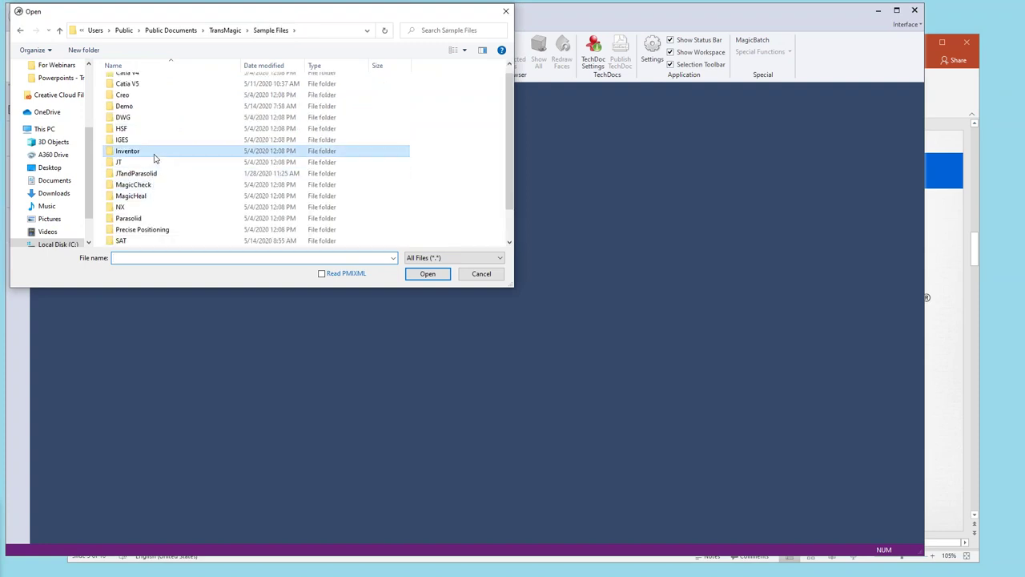
pyautogui.doubleClick(154, 152)
pyautogui.doubleClick(151, 103)
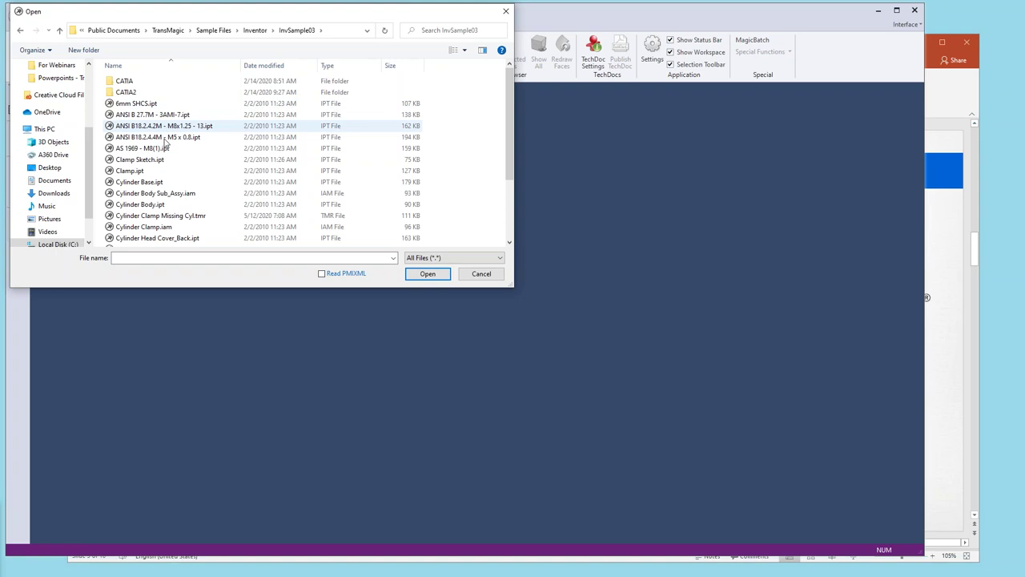
pyautogui.click(170, 227)
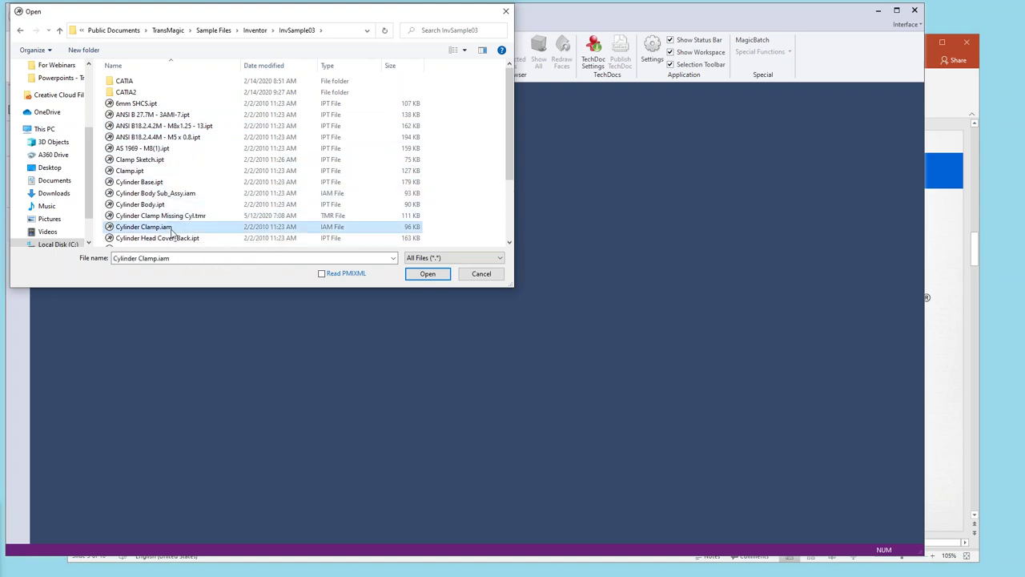
pyautogui.click(443, 277)
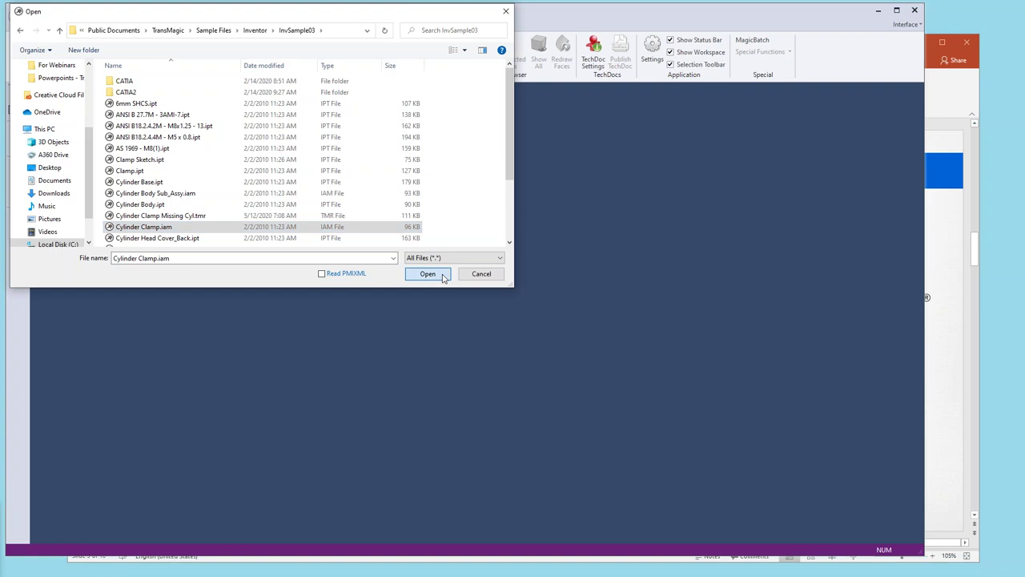
pyautogui.click(444, 277)
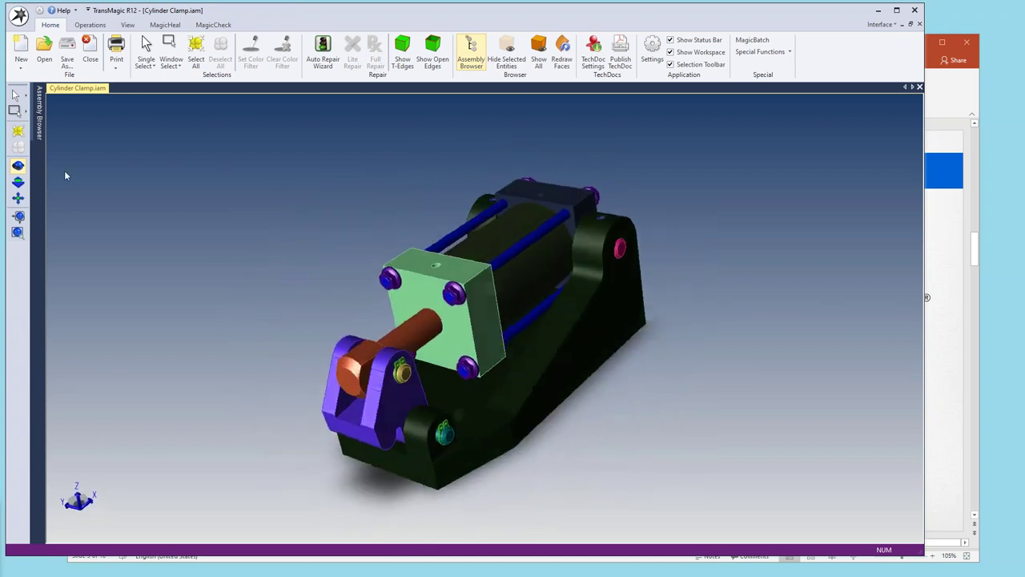
# Switch the viewport to Pan View mode and select the whole clamp assembly.
pyautogui.click(127, 25)
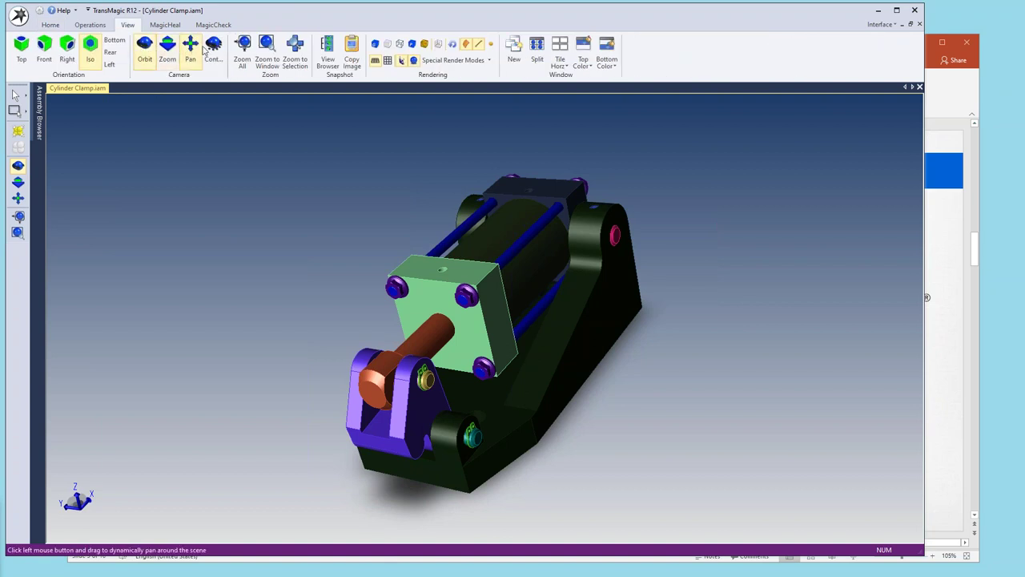
pyautogui.rightClick(358, 164)
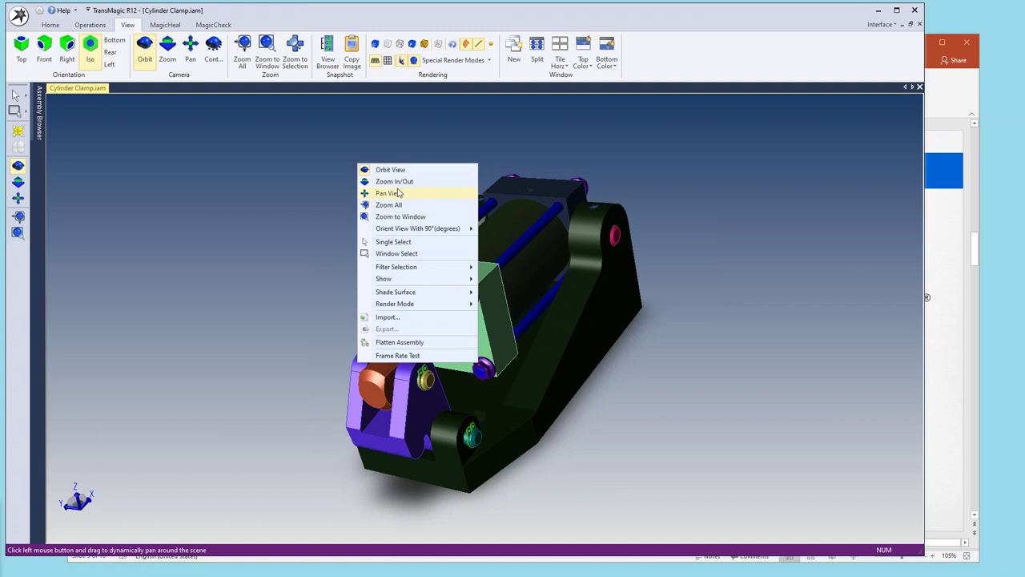
pyautogui.click(389, 193)
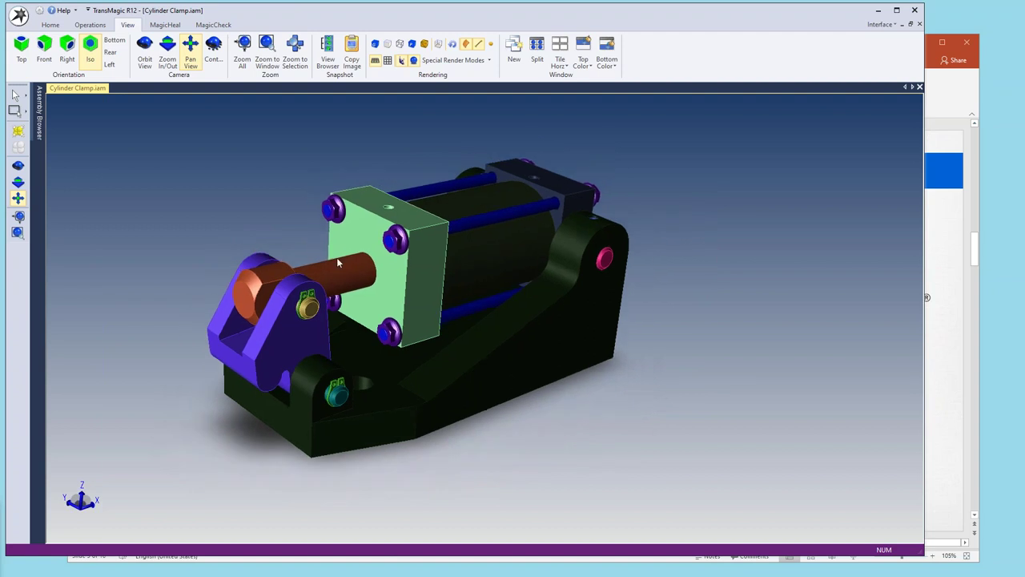
pyautogui.click(18, 133)
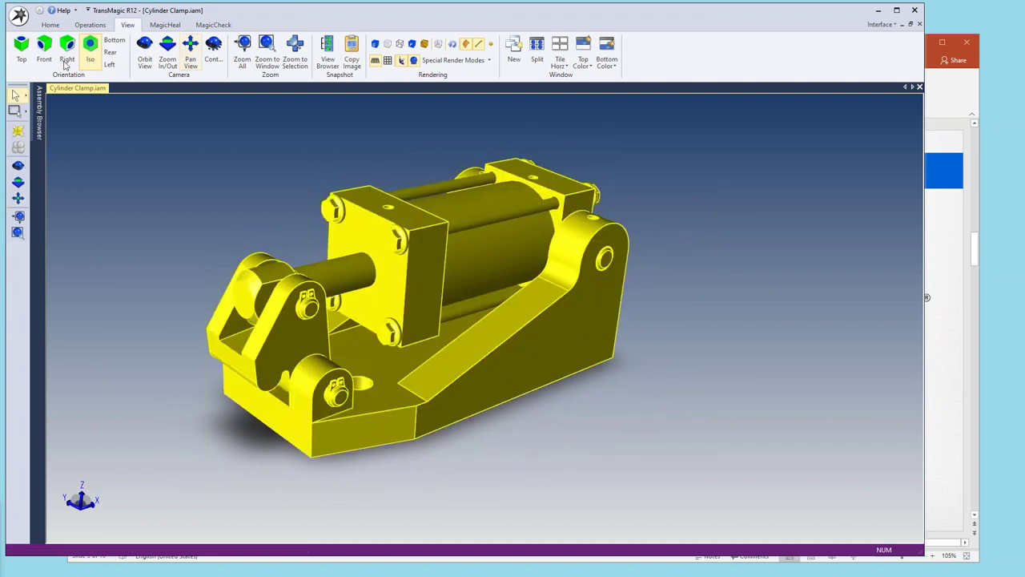
# Give every selected clamp part a random colour with Colorize.
pyautogui.click(90, 25)
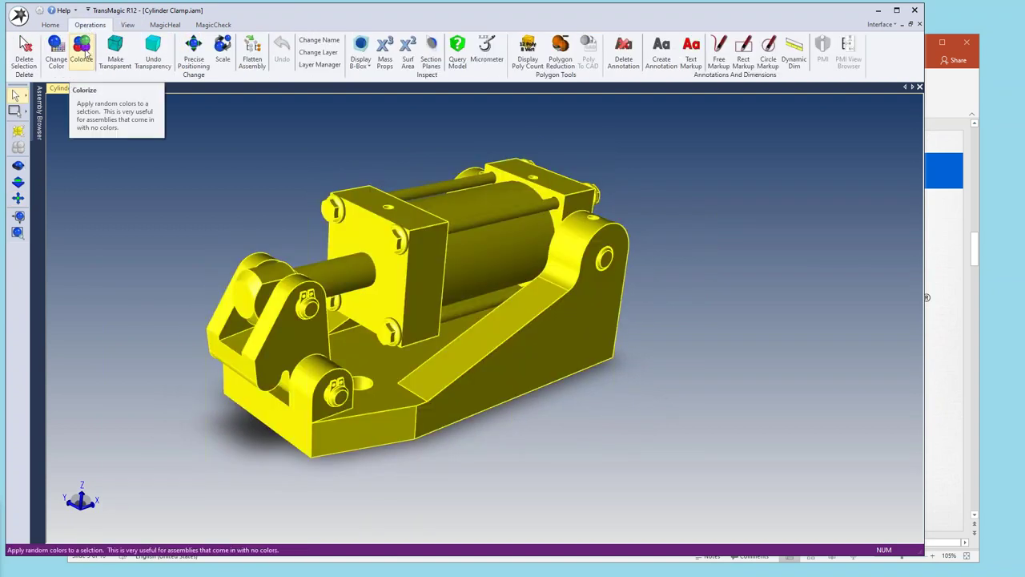
pyautogui.click(83, 50)
pyautogui.click(84, 51)
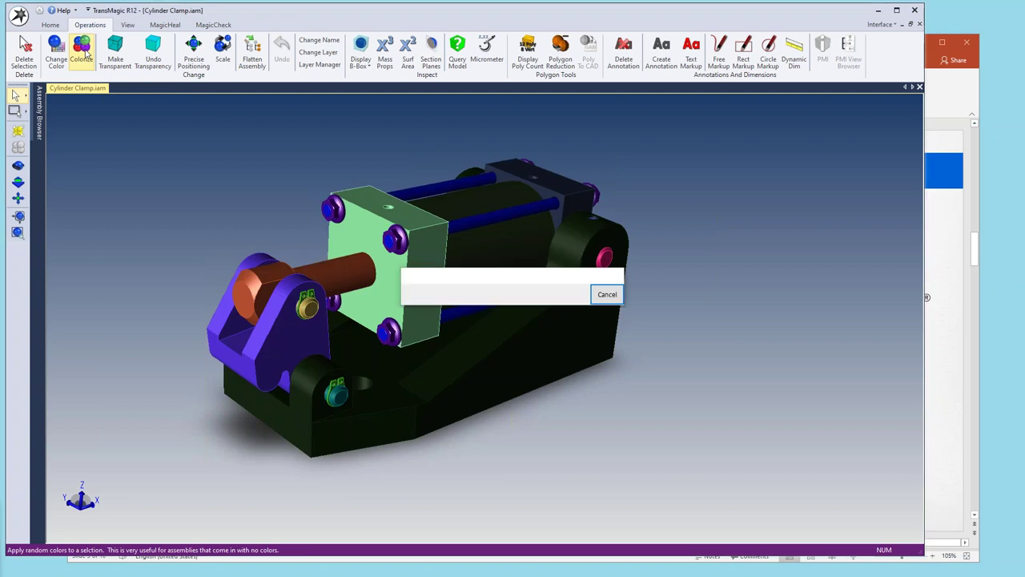
# Recolor the front and rear cylinder end blocks olive with Change Color.
pyautogui.click(24, 95)
pyautogui.click(327, 239)
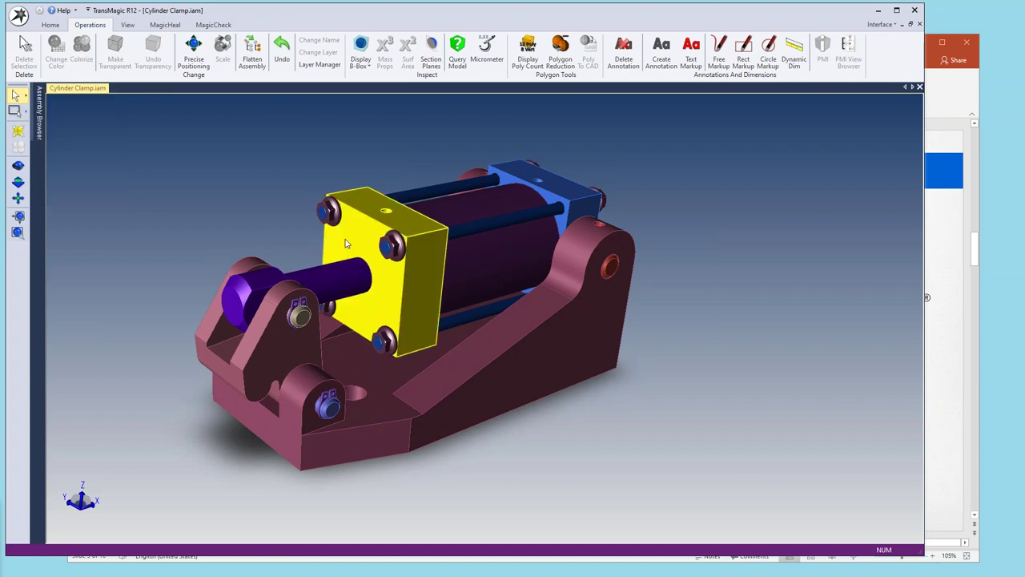
pyautogui.moveTo(545, 186)
pyautogui.mouseDown(button='middle')
pyautogui.moveTo(522, 223)
pyautogui.moveTo(399, 209)
pyautogui.moveTo(296, 226)
pyautogui.mouseUp(button='middle')
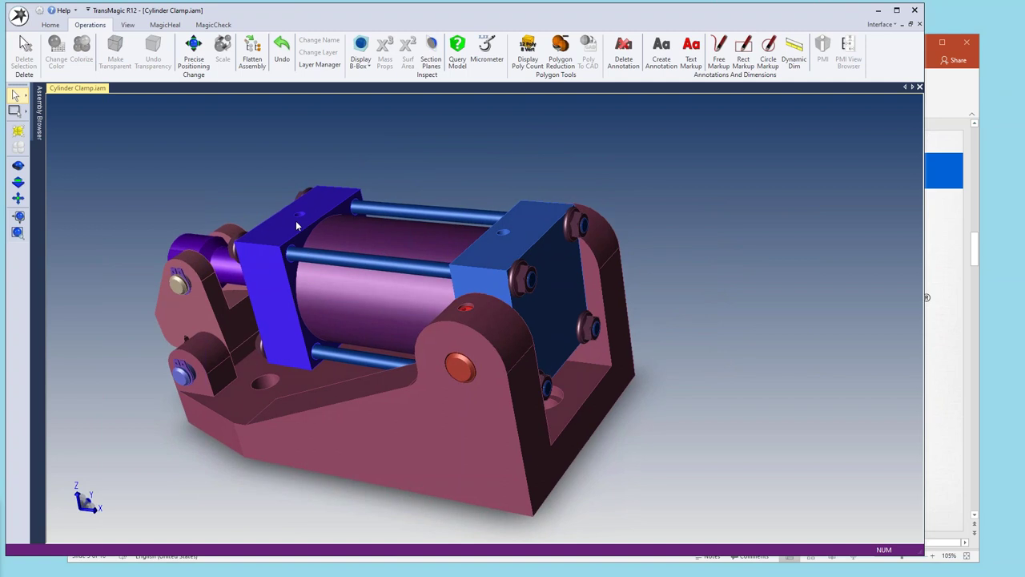
pyautogui.click(296, 226)
pyautogui.click(497, 243)
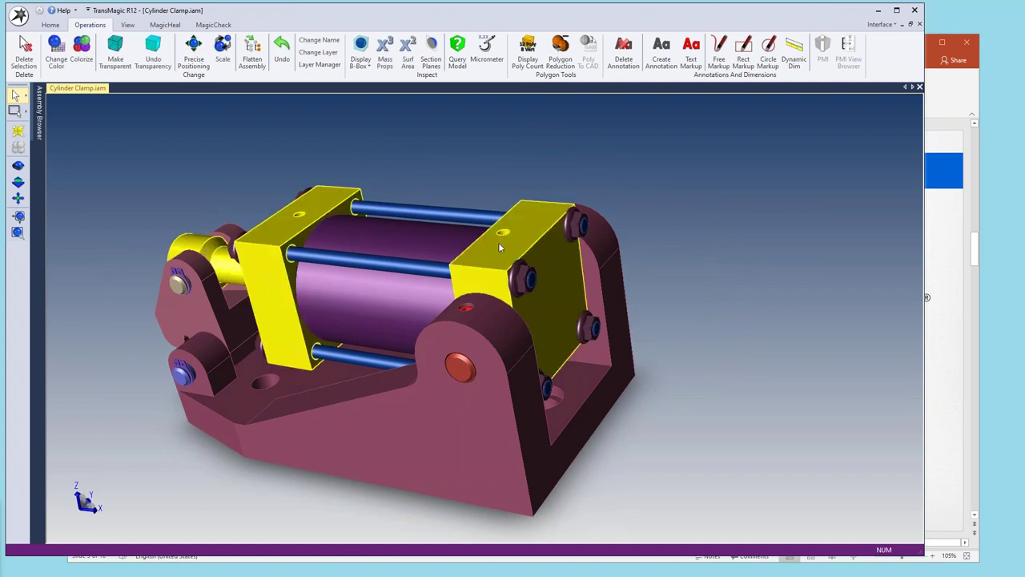
pyautogui.click(56, 50)
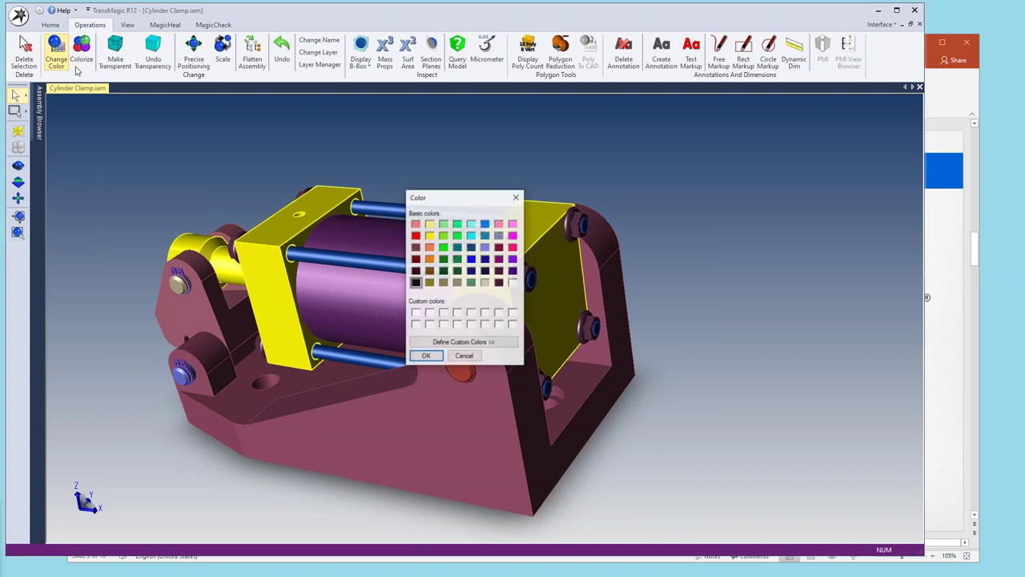
pyautogui.click(442, 282)
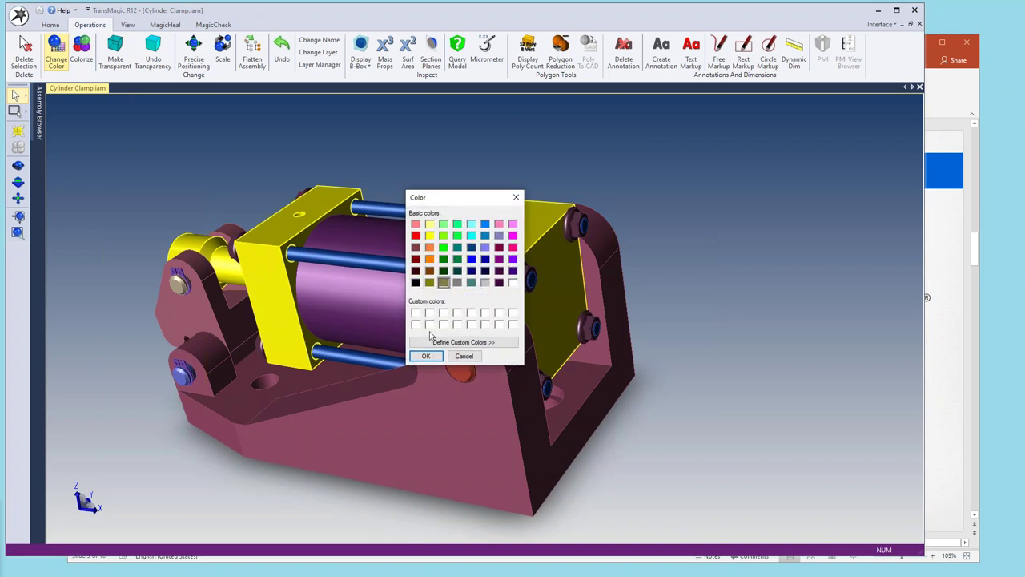
pyautogui.click(425, 356)
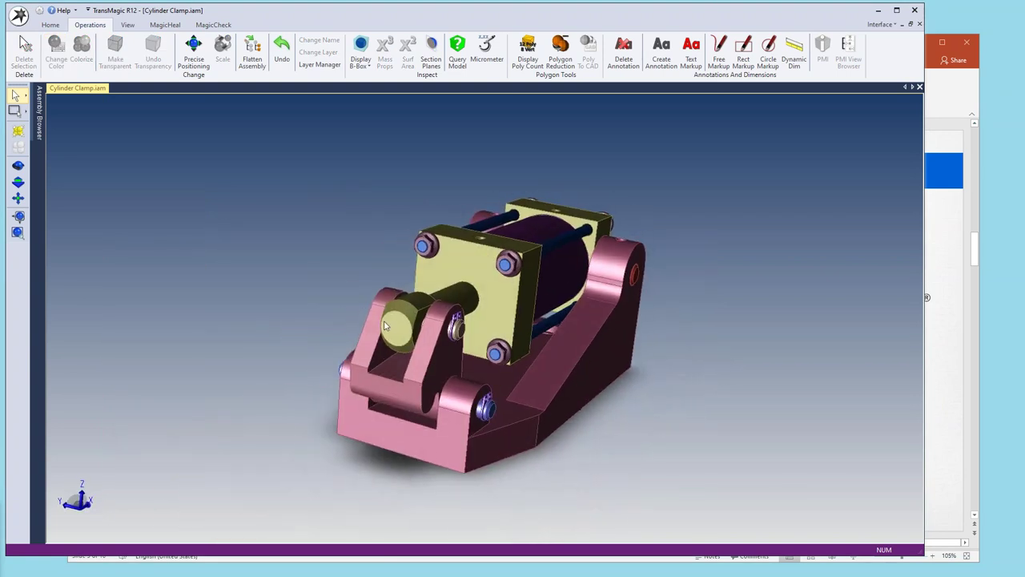
# Expand Cylinder Clamp in the Assembly Browser to list its parts, including Cylinder Body Sub.
pyautogui.click(38, 116)
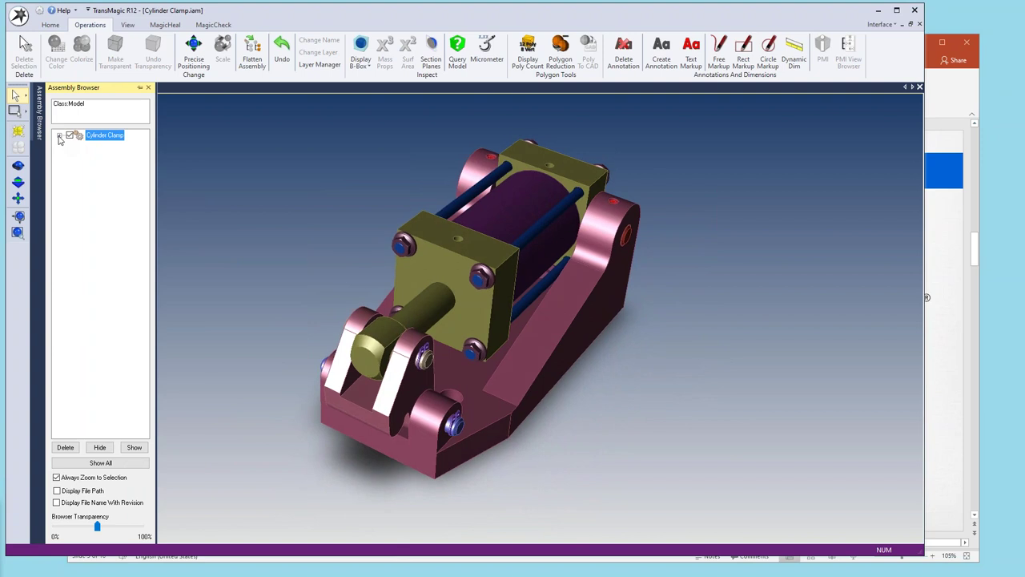
pyautogui.click(59, 135)
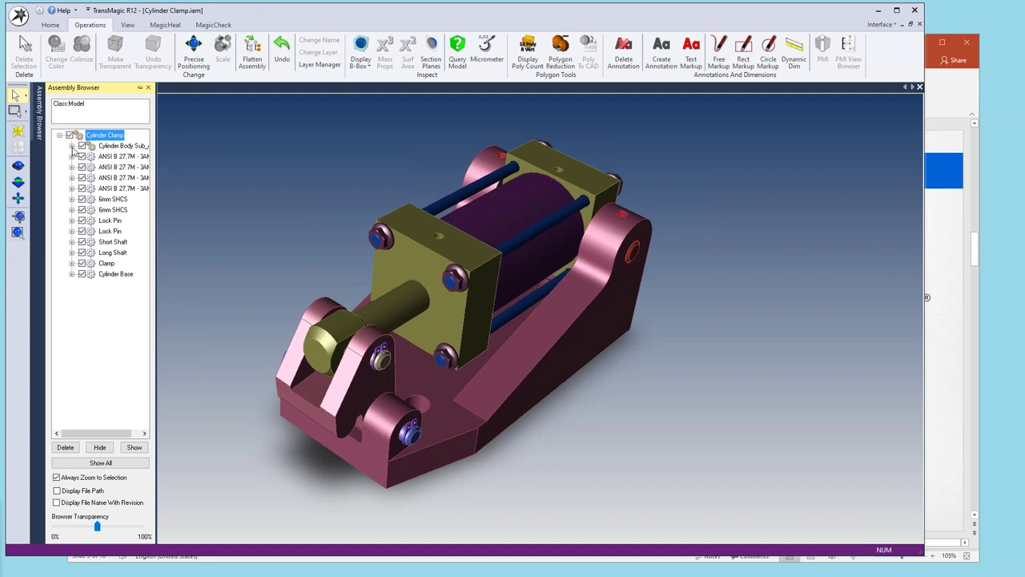
pyautogui.click(72, 146)
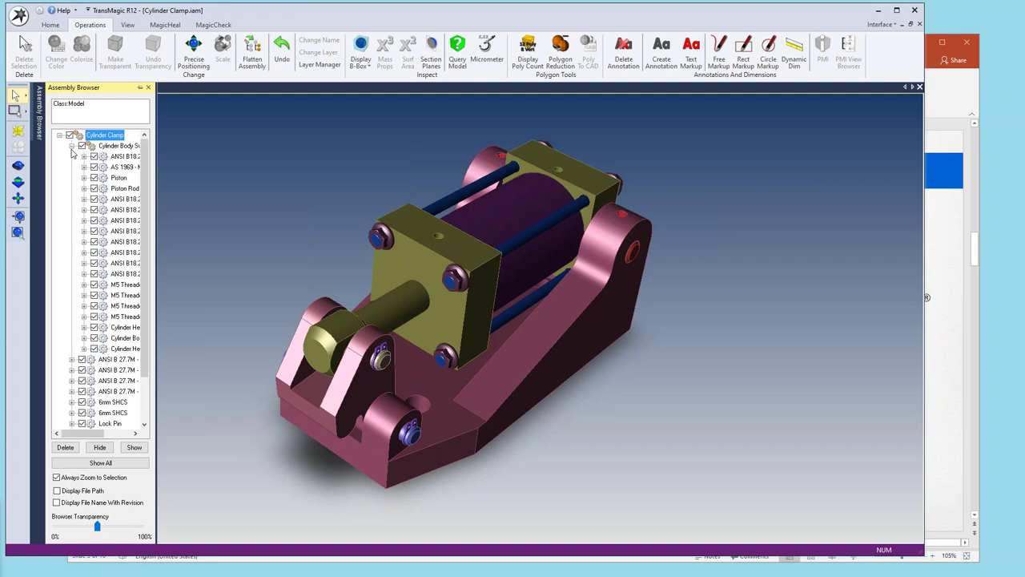
pyautogui.click(71, 145)
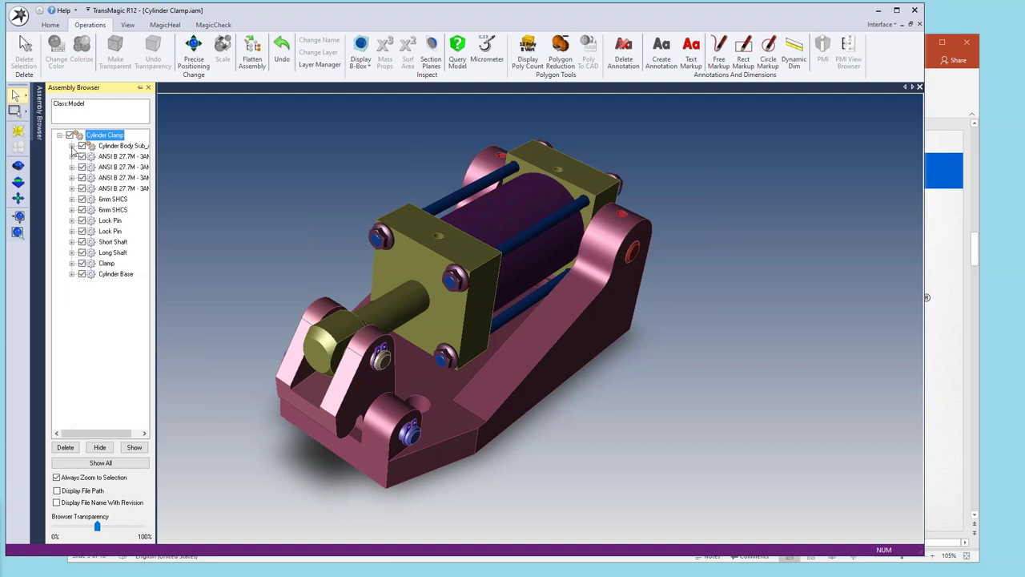
pyautogui.moveTo(229, 261); pyautogui.dragTo(269, 274, button='middle')
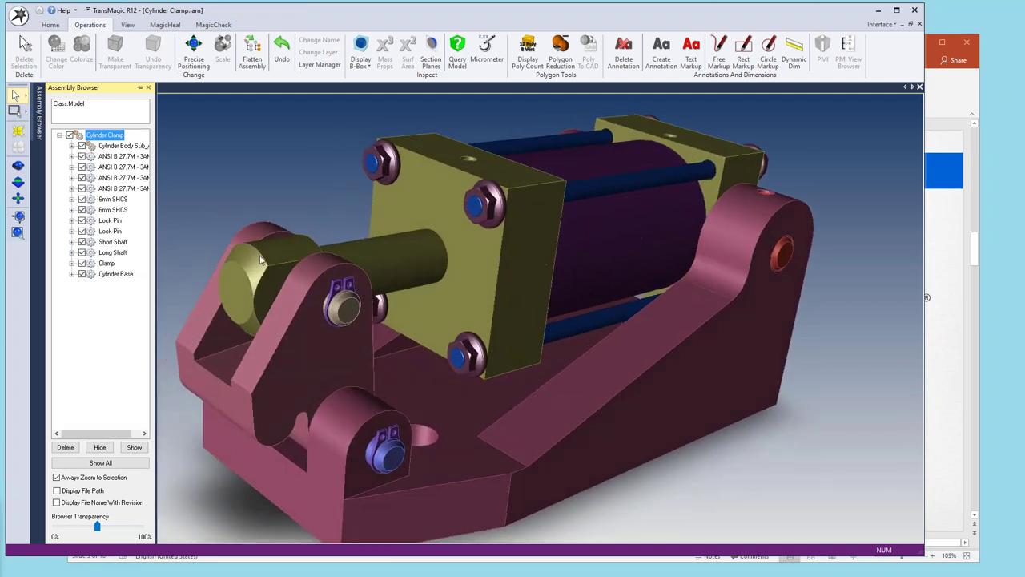
pyautogui.click(49, 25)
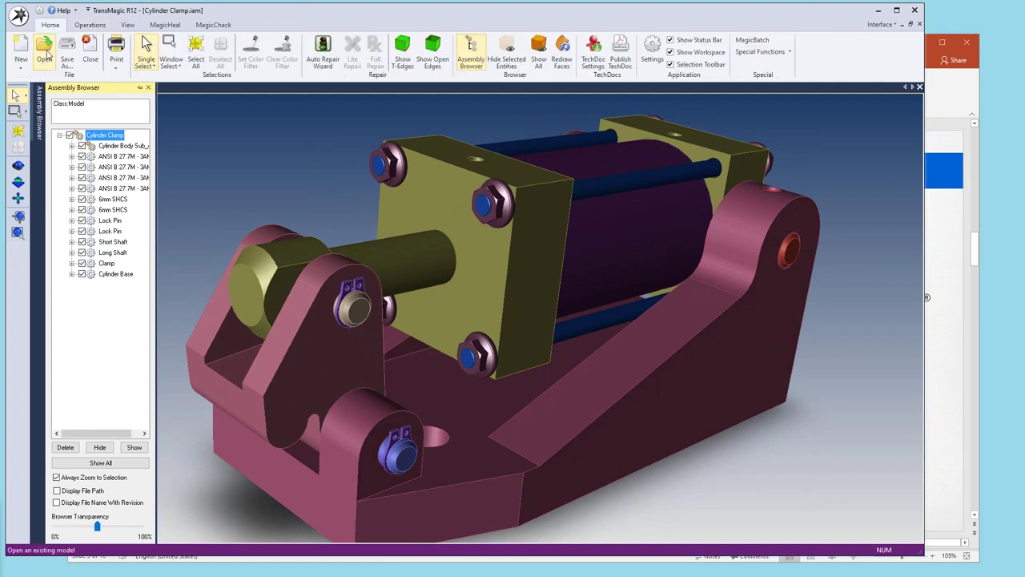
# Open V5Sample01.CATPart from the Sample Files > Catia V5 folder.
pyautogui.click(48, 55)
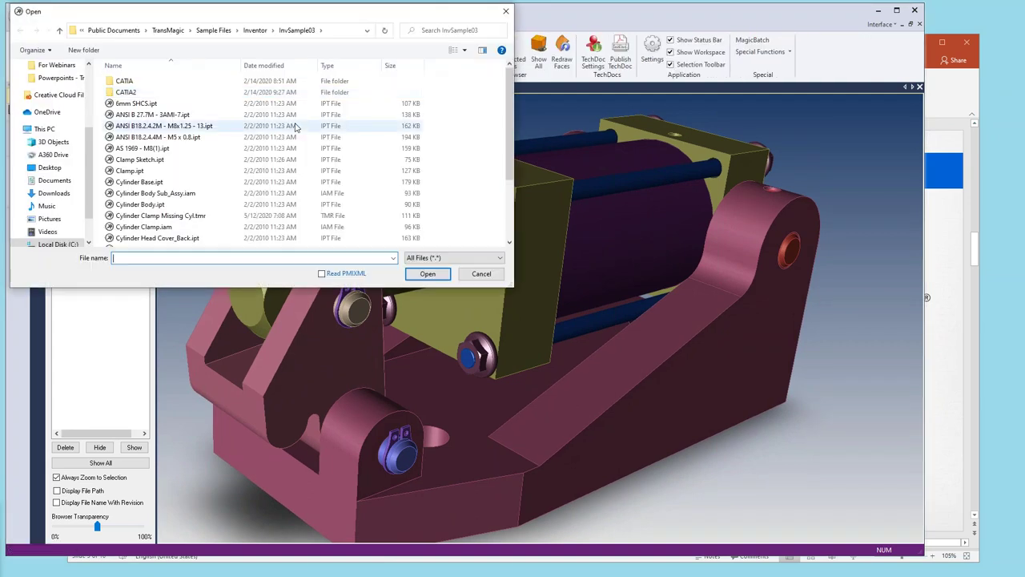
pyautogui.click(255, 30)
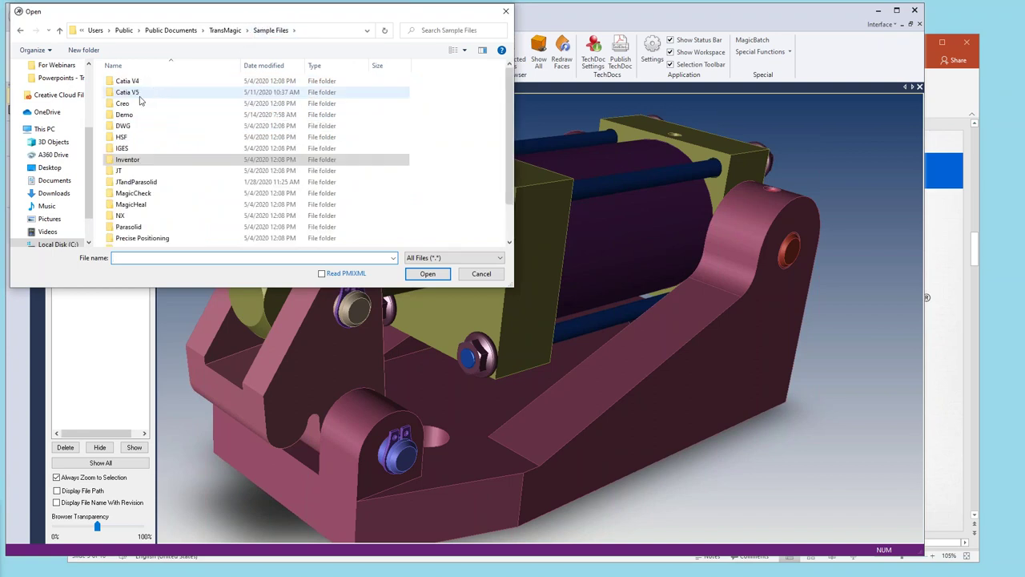
pyautogui.doubleClick(140, 96)
pyautogui.click(147, 150)
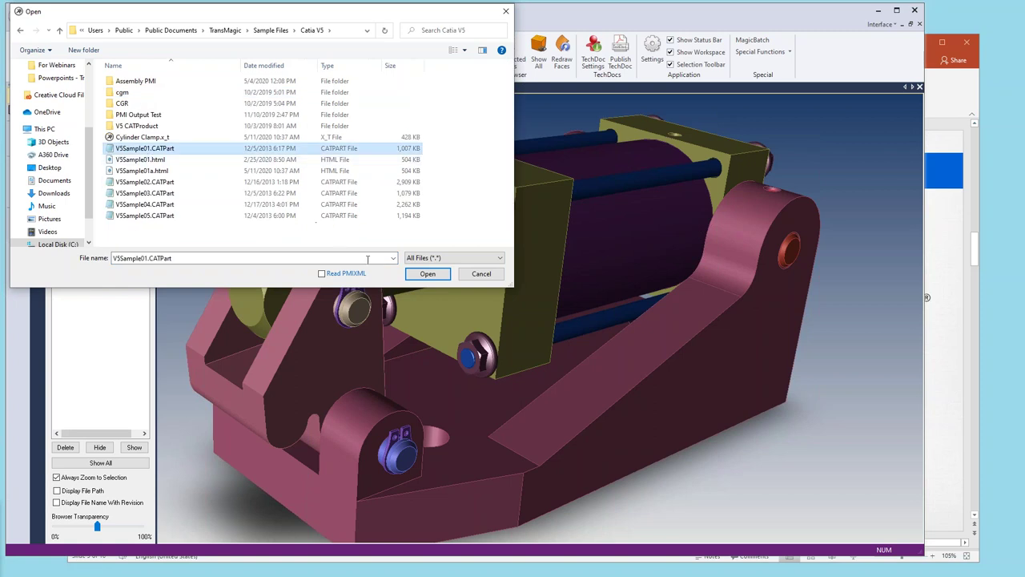
pyautogui.click(410, 273)
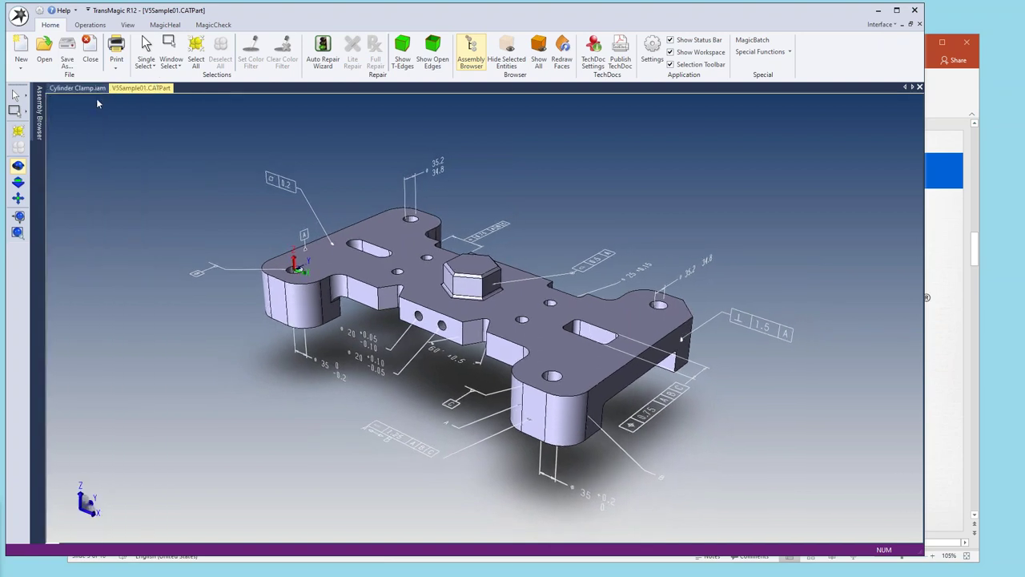
pyautogui.click(46, 50)
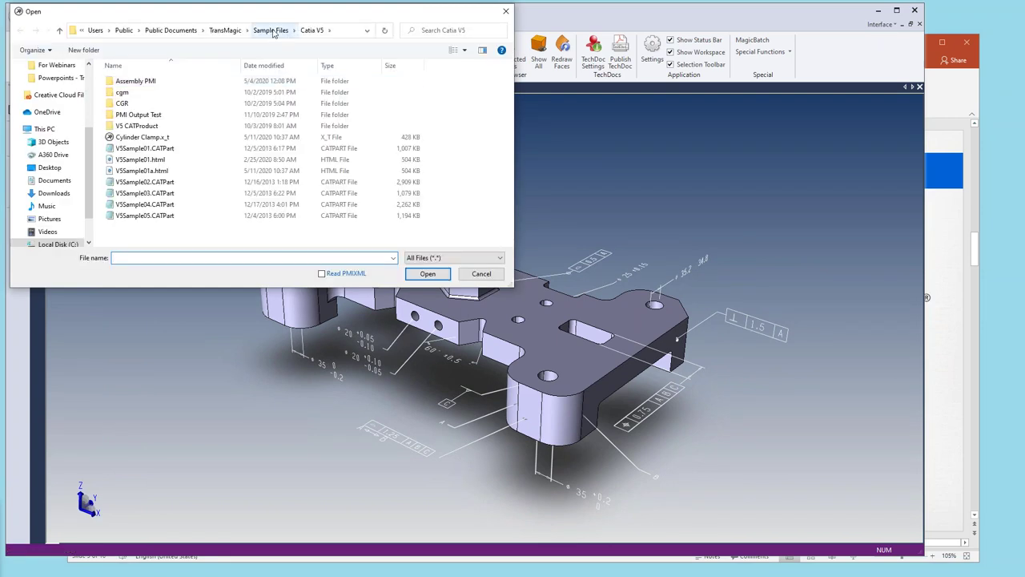
# Open NXsample03.prt from the Sample Files > NX folder.
pyautogui.click(273, 32)
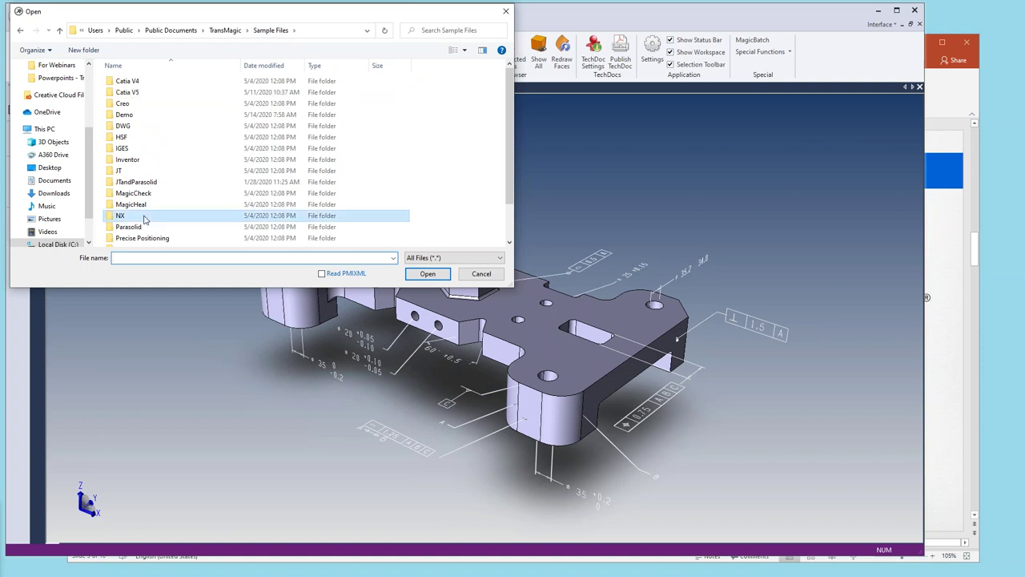
pyautogui.doubleClick(144, 216)
pyautogui.click(133, 105)
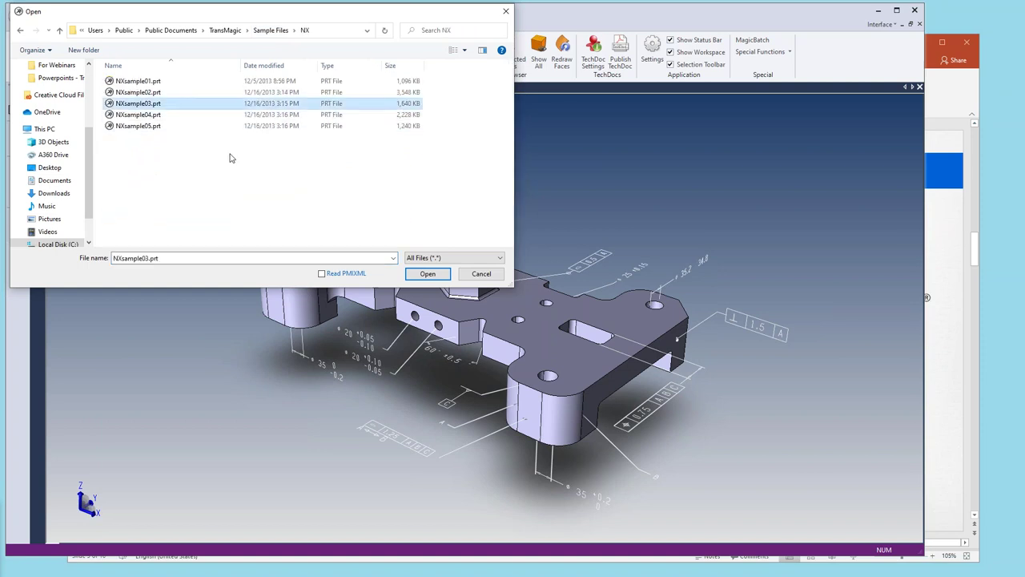
pyautogui.click(417, 279)
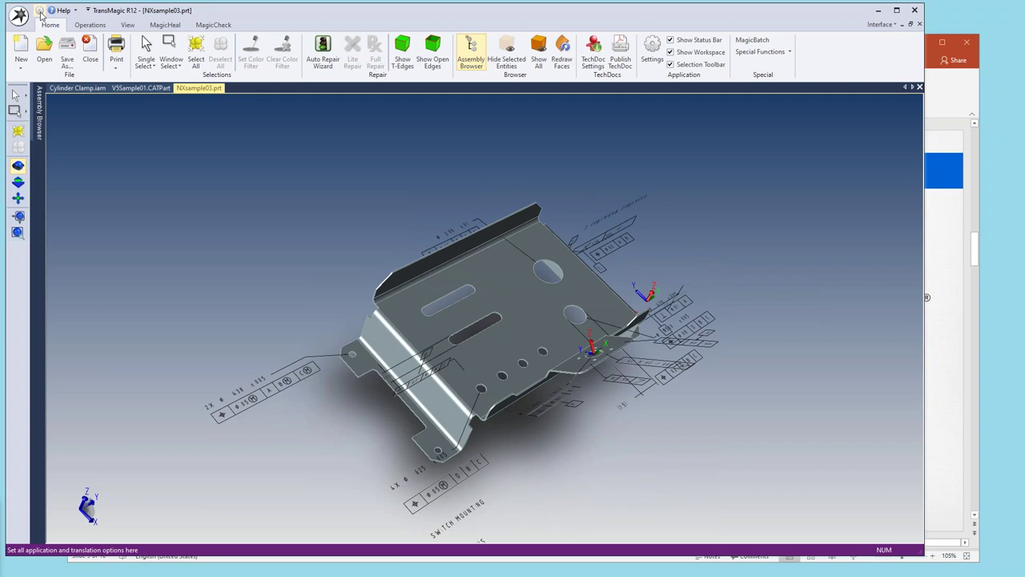
pyautogui.click(39, 12)
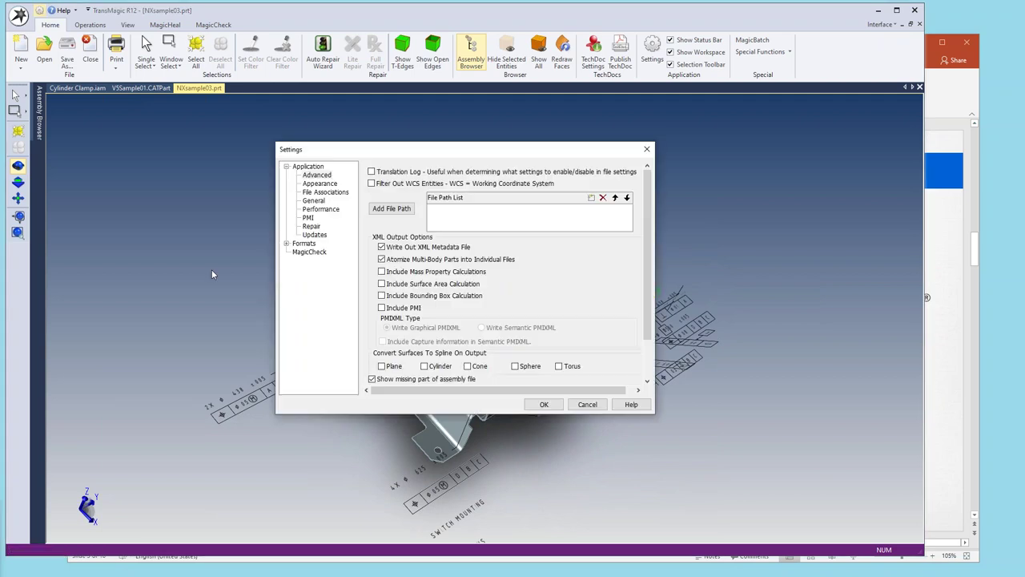
pyautogui.click(307, 218)
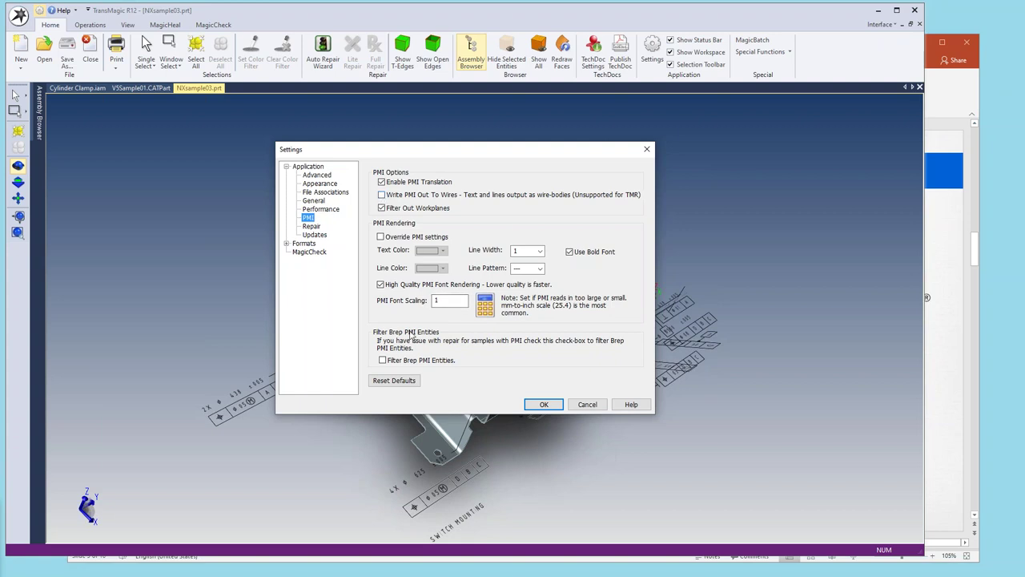
pyautogui.click(543, 405)
# Switch to V5Sample01.CATPart and select Linear Size.3 under PMI Annotations in the Assembly Browser.
pyautogui.click(94, 88)
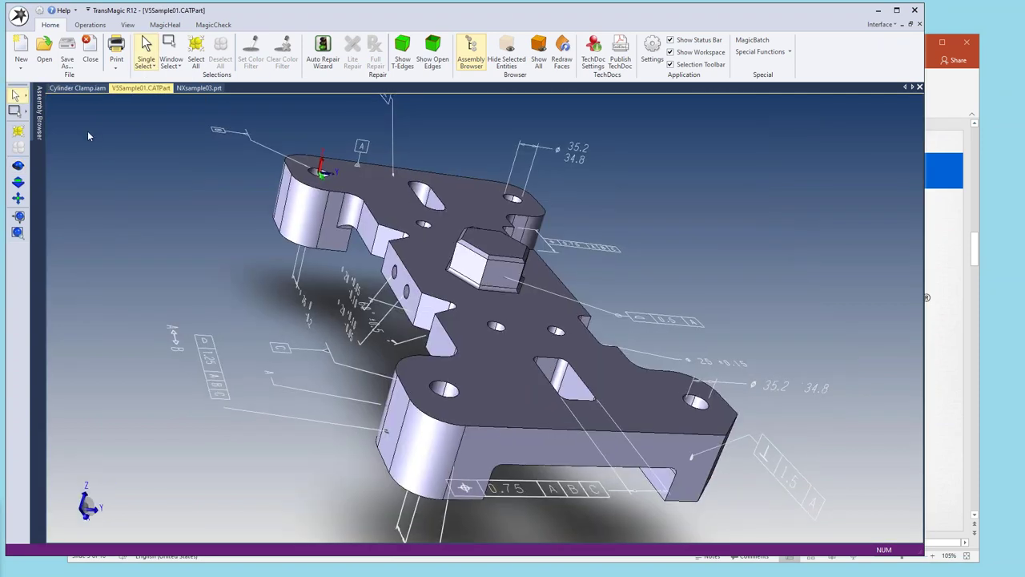
pyautogui.click(39, 116)
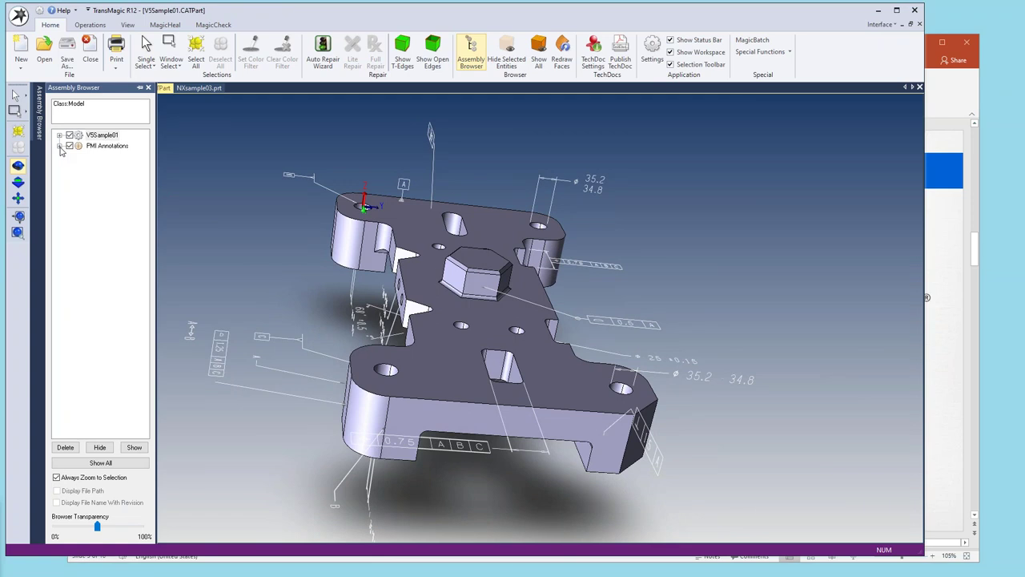
pyautogui.click(60, 146)
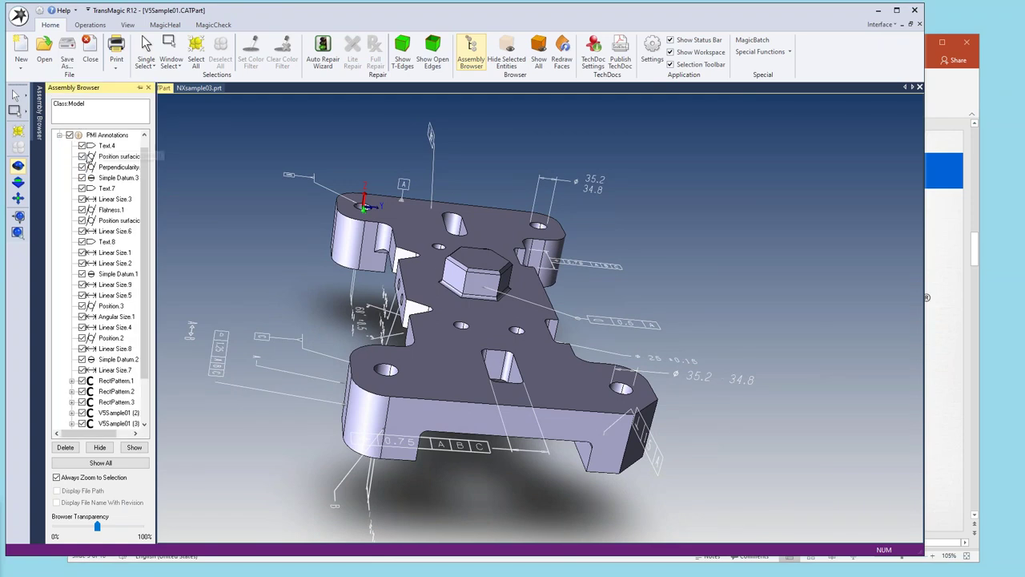
pyautogui.click(112, 200)
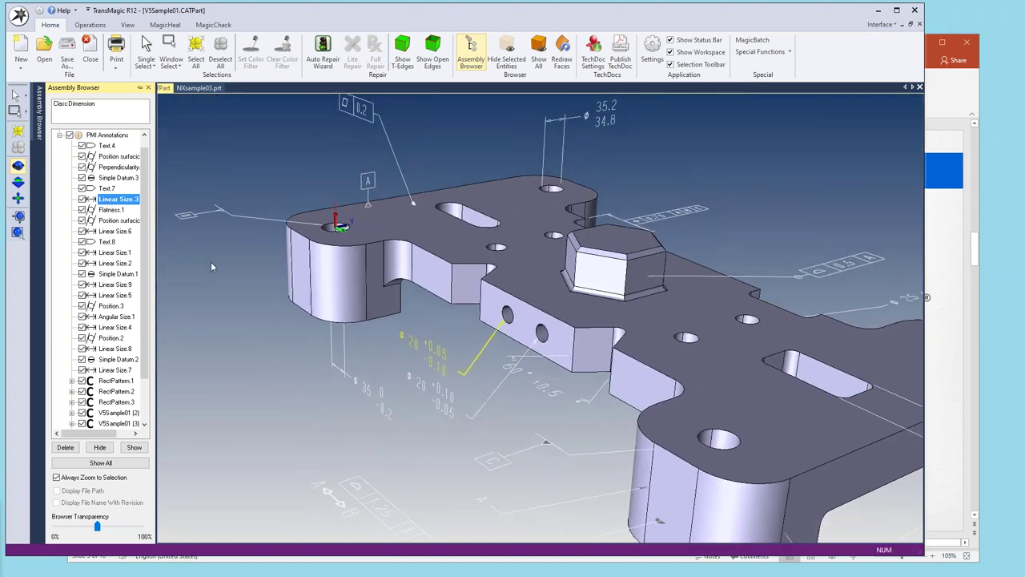
# Set the selection filter to PMI and pick the 0.2, 0.5 A and 1.5 A annotations on the part.
pyautogui.click(27, 96)
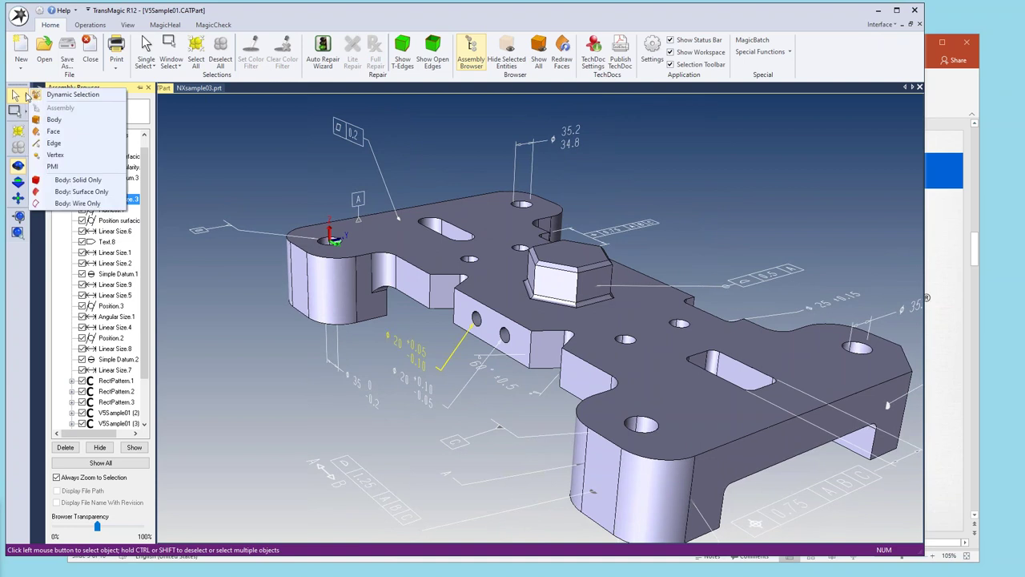
pyautogui.click(56, 167)
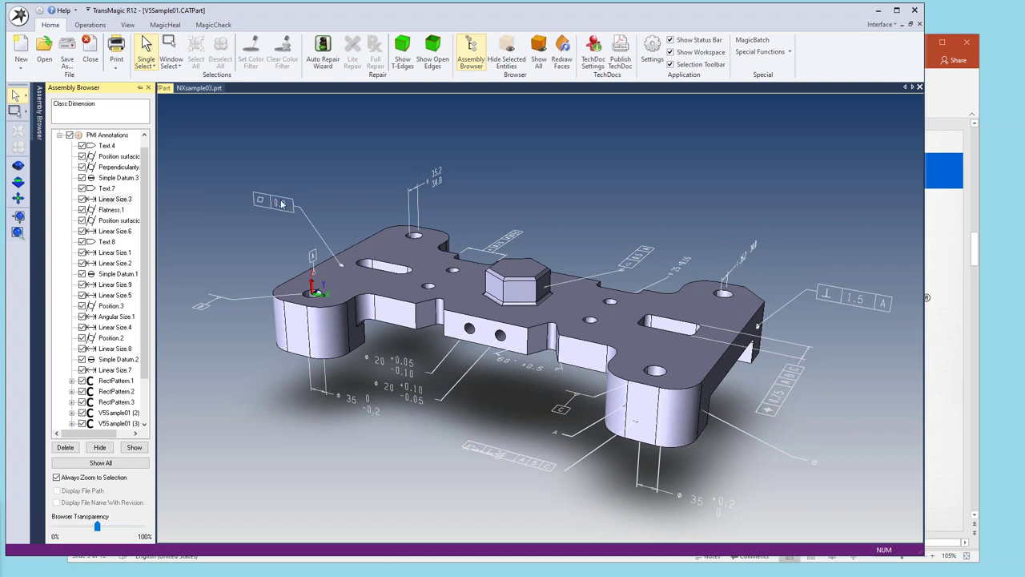
pyautogui.click(294, 225)
pyautogui.moveTo(294, 225)
pyautogui.mouseDown(button='middle')
pyautogui.moveTo(602, 329)
pyautogui.moveTo(503, 394)
pyautogui.mouseUp(button='middle')
pyautogui.click(506, 389)
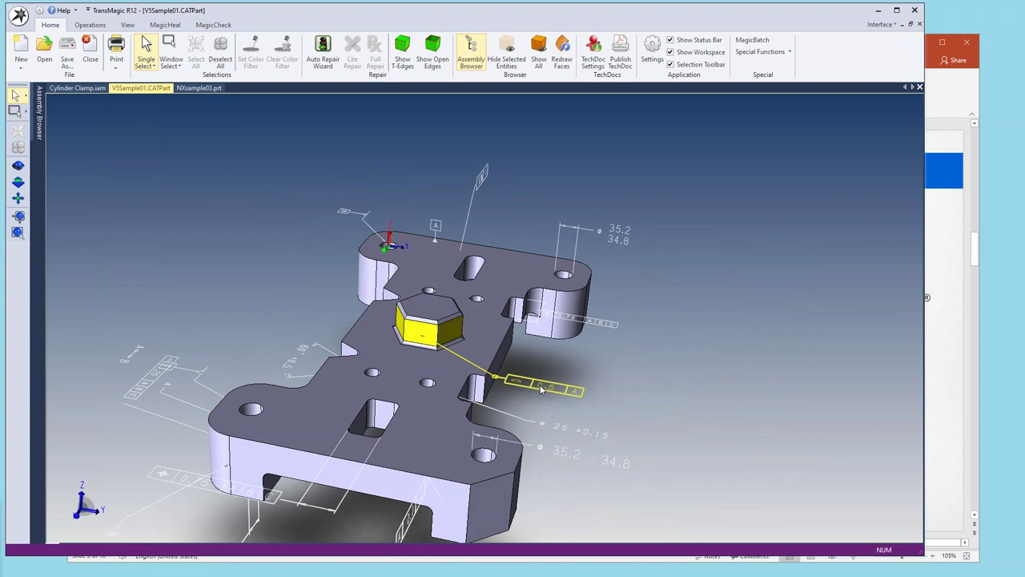
pyautogui.moveTo(583, 366)
pyautogui.mouseDown(button='middle')
pyautogui.moveTo(600, 366)
pyautogui.moveTo(552, 381)
pyautogui.moveTo(576, 380)
pyautogui.mouseUp(button='middle')
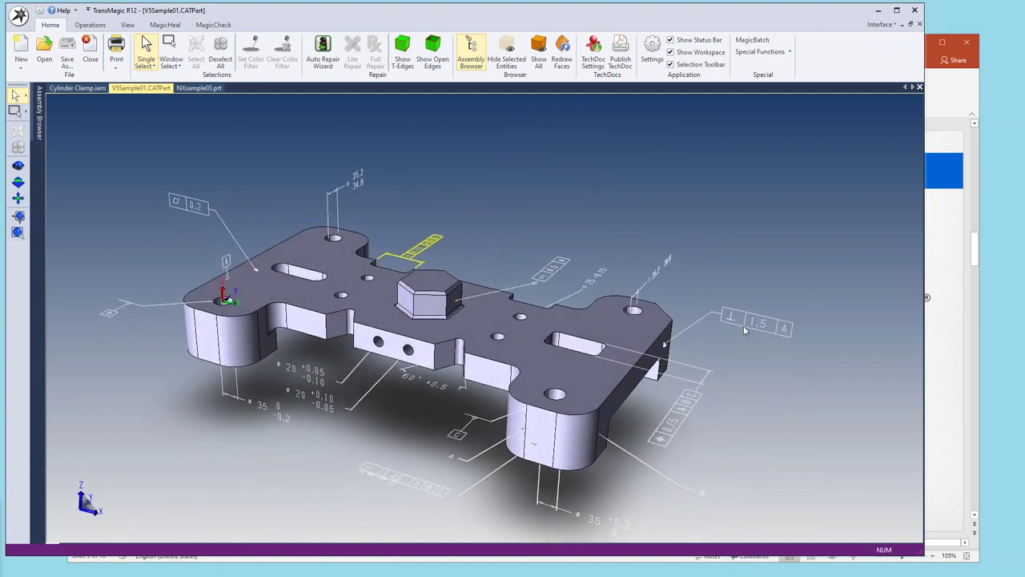
pyautogui.moveTo(693, 342)
pyautogui.mouseDown(button='middle')
pyautogui.moveTo(406, 352)
pyautogui.moveTo(374, 368)
pyautogui.mouseUp(button='middle')
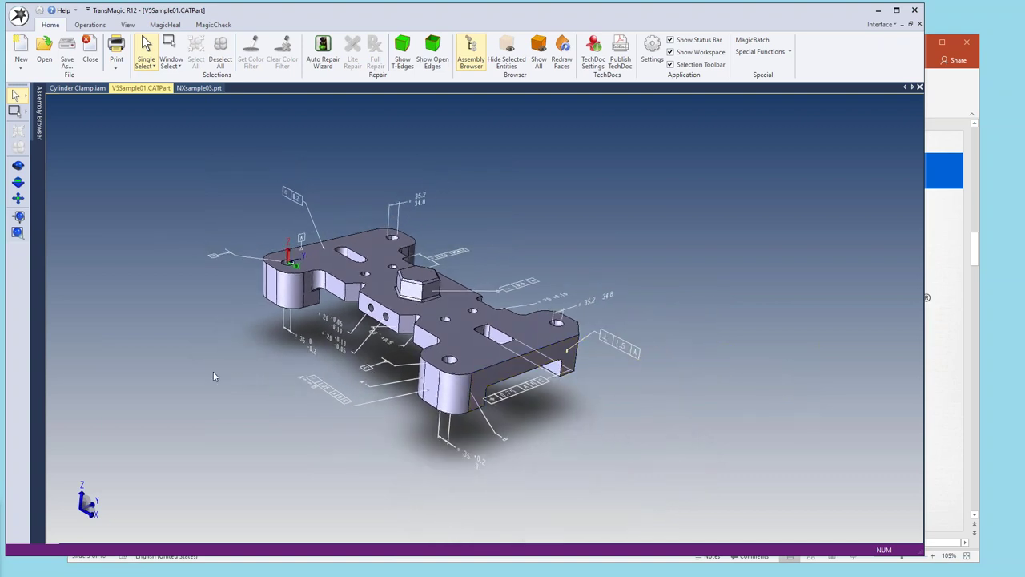
pyautogui.click(90, 24)
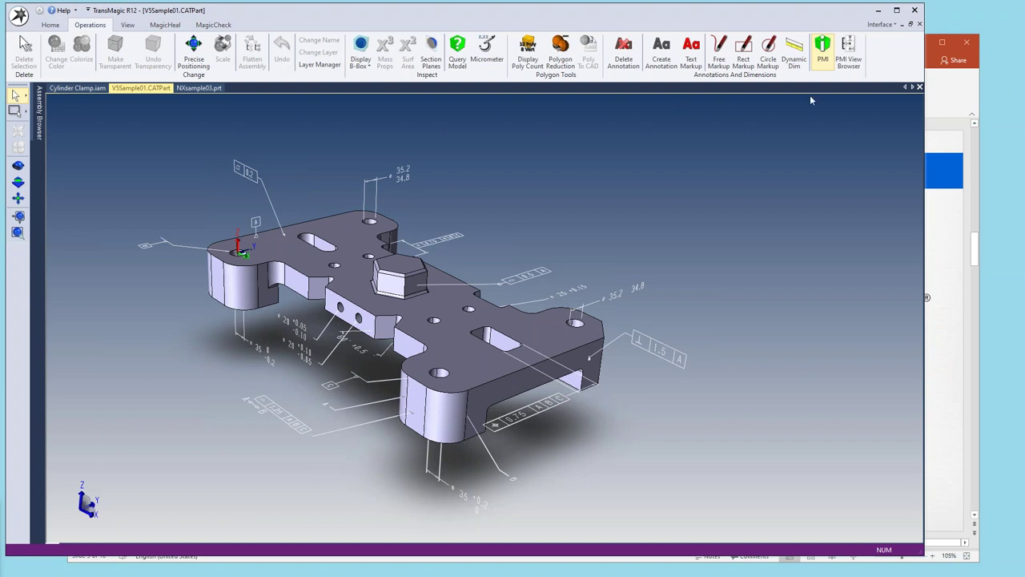
# Bring up the PMI View Browser and preview views MBD_02, MBD_03, MBD_04 and MBD_01.
pyautogui.click(824, 50)
pyautogui.click(825, 53)
pyautogui.click(849, 59)
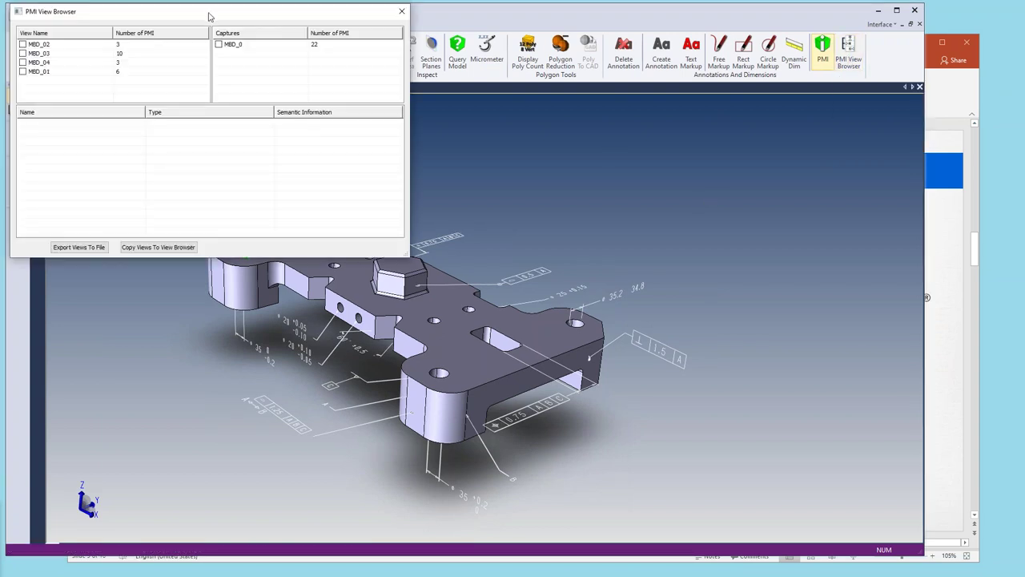
pyautogui.moveTo(210, 16); pyautogui.dragTo(242, 68)
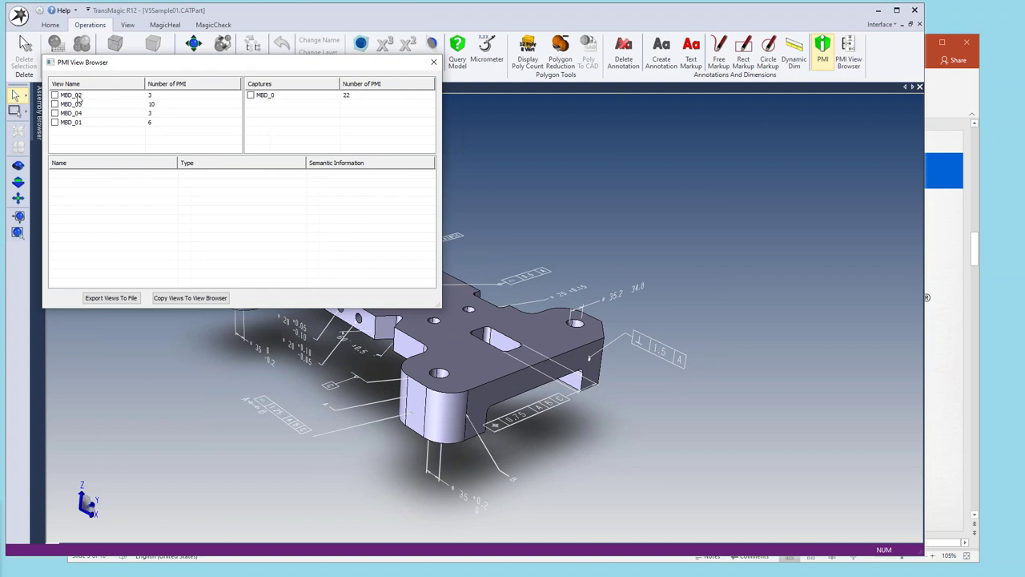
pyautogui.click(79, 98)
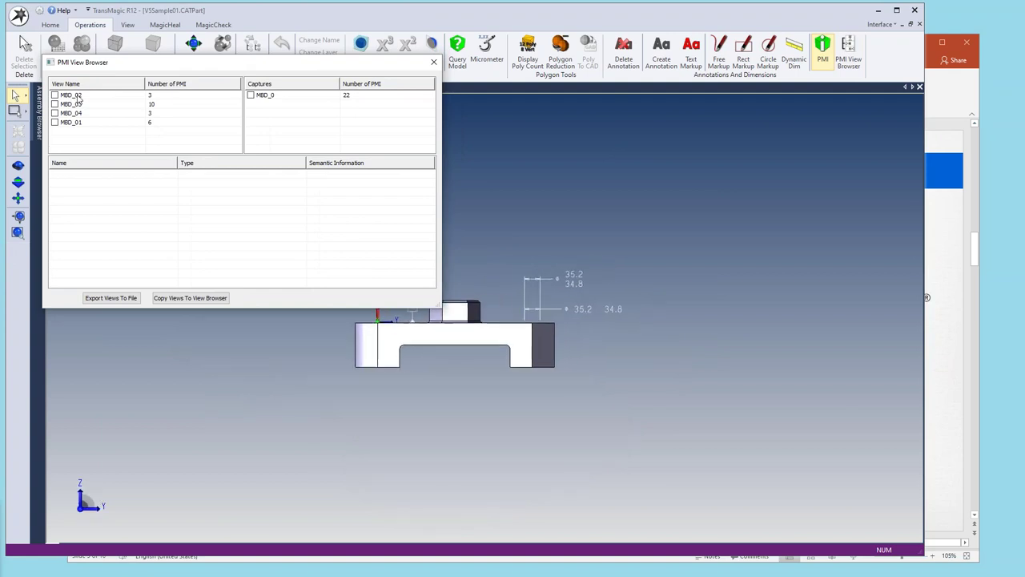
pyautogui.click(77, 107)
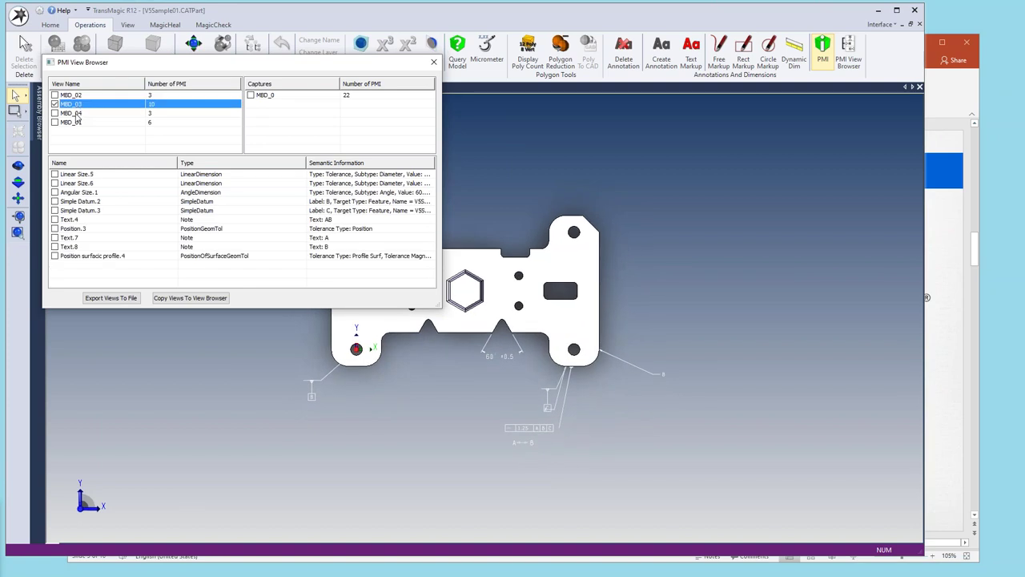
pyautogui.click(78, 114)
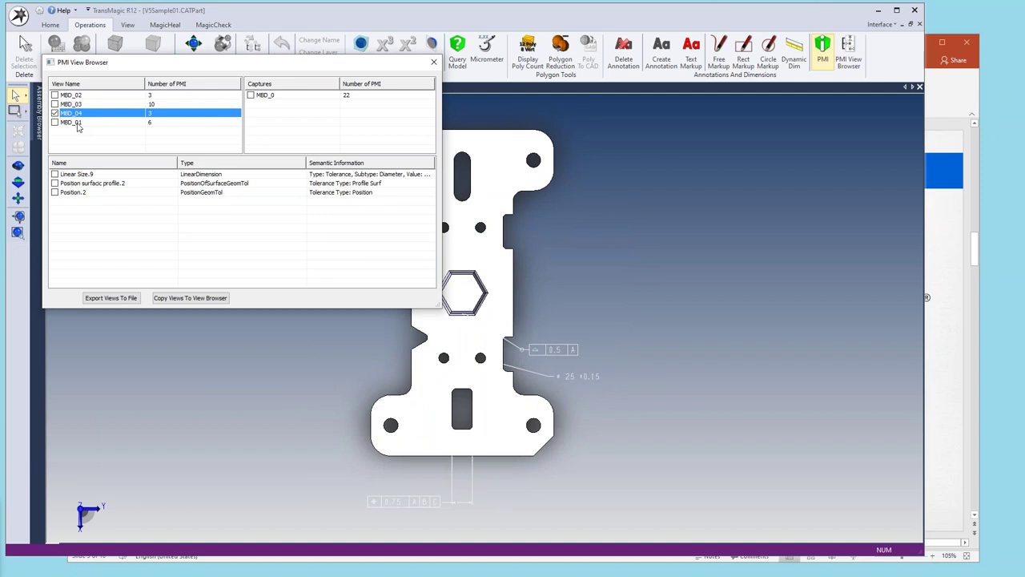
pyautogui.click(78, 124)
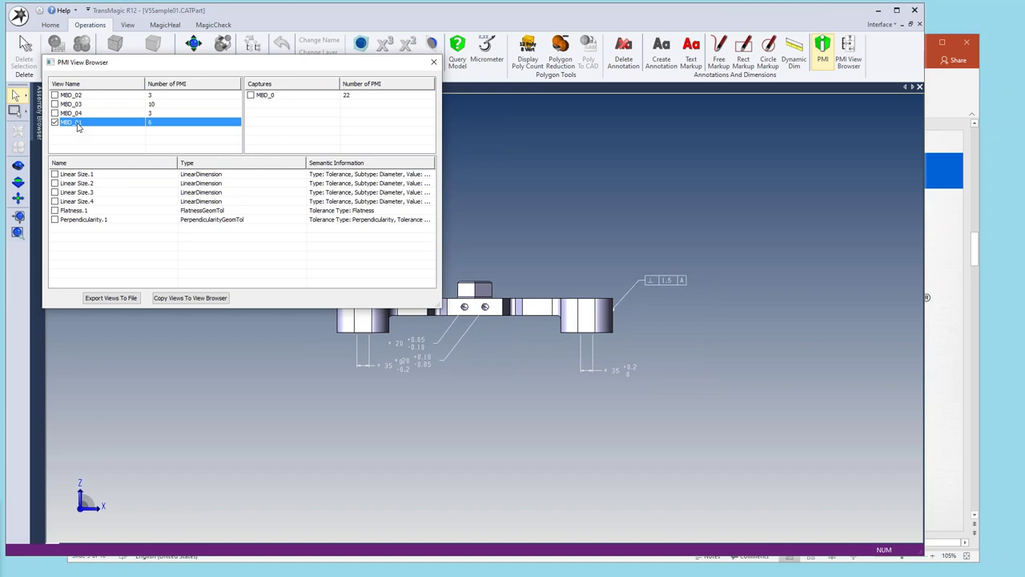
# In view MBD_03, inspect Linear Size.5, Linear Size.6, Angular Size.1 and datums B and C.
pyautogui.click(71, 96)
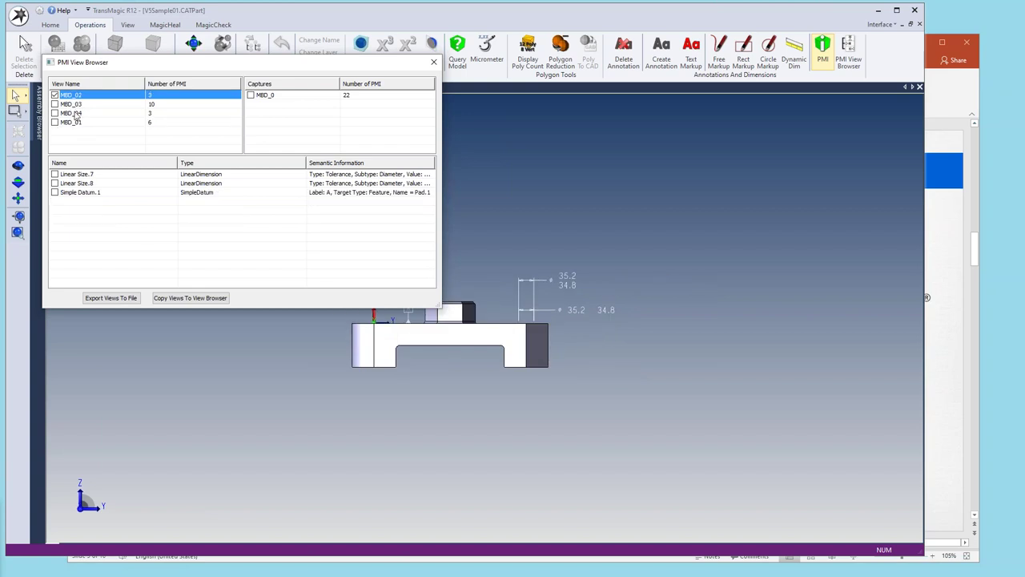
pyautogui.click(71, 104)
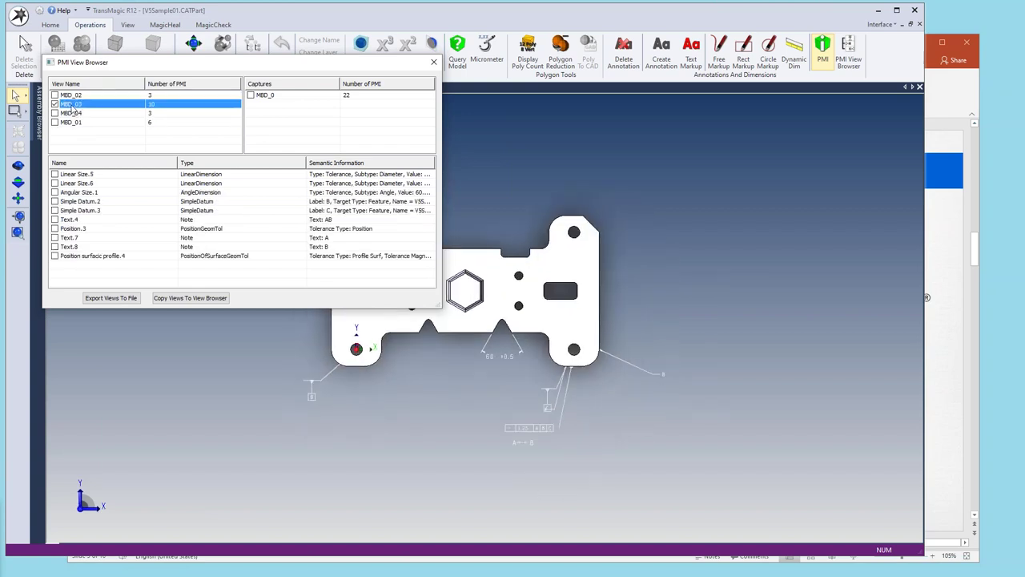
pyautogui.click(78, 176)
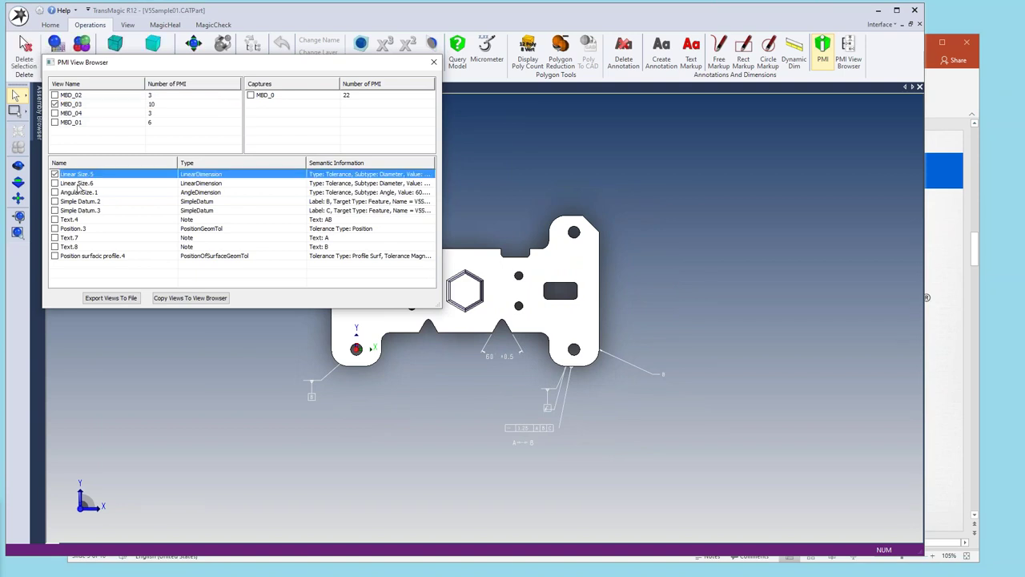
pyautogui.click(79, 184)
pyautogui.click(83, 193)
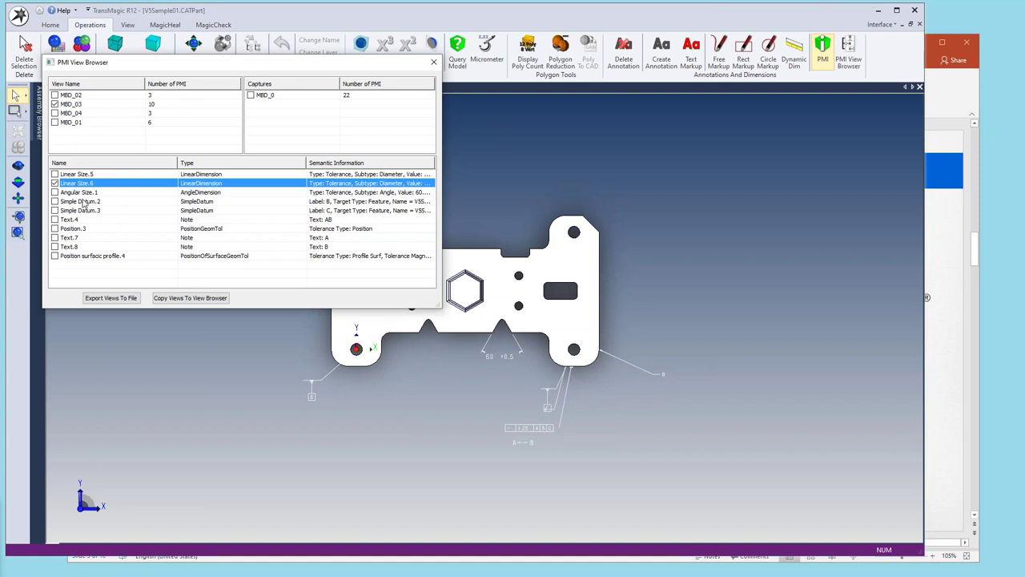
pyautogui.click(81, 202)
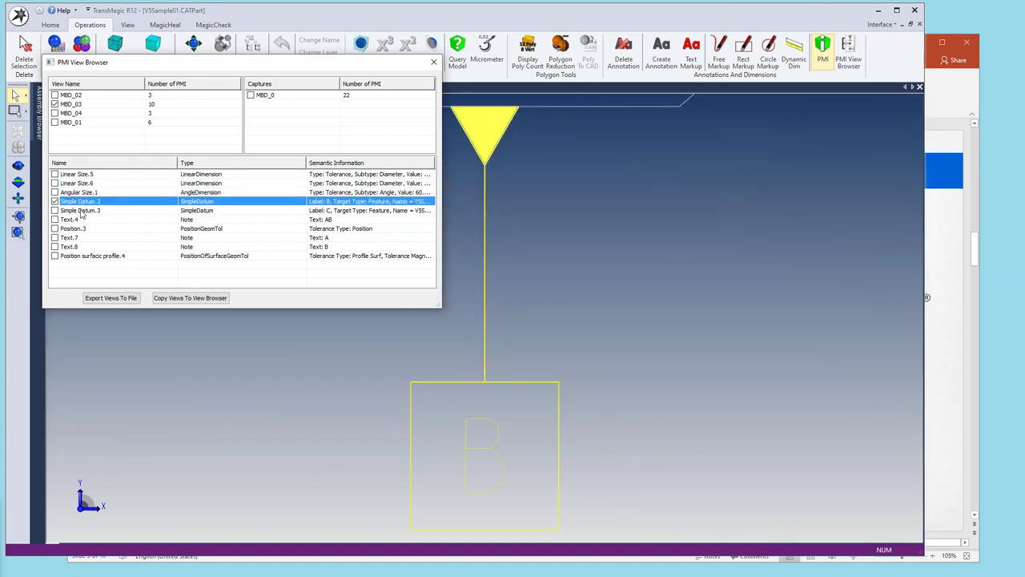
pyautogui.click(81, 211)
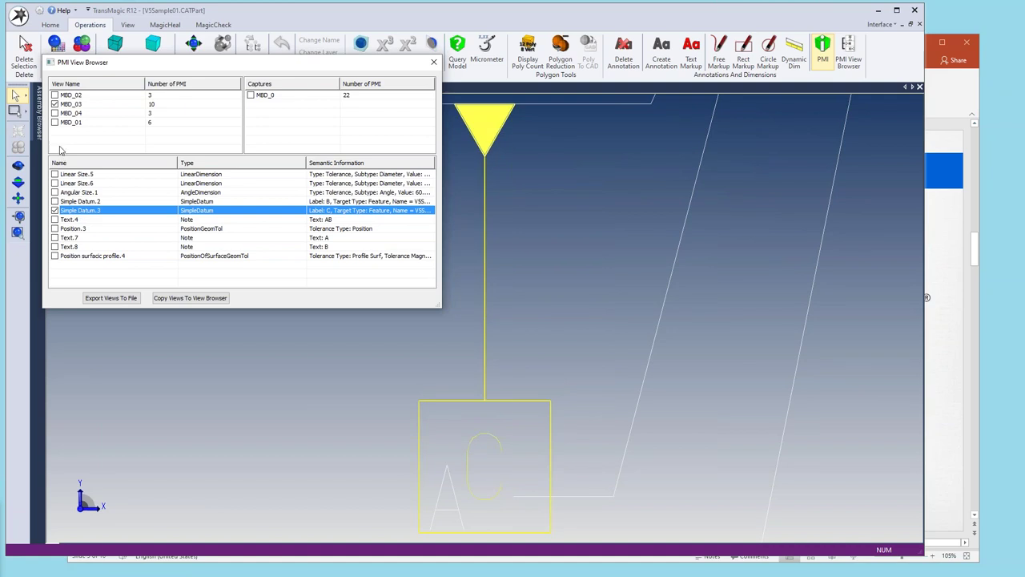
# Check all four MBD views (MBD_01–MBD_04) for export to a file.
pyautogui.click(55, 96)
pyautogui.click(58, 105)
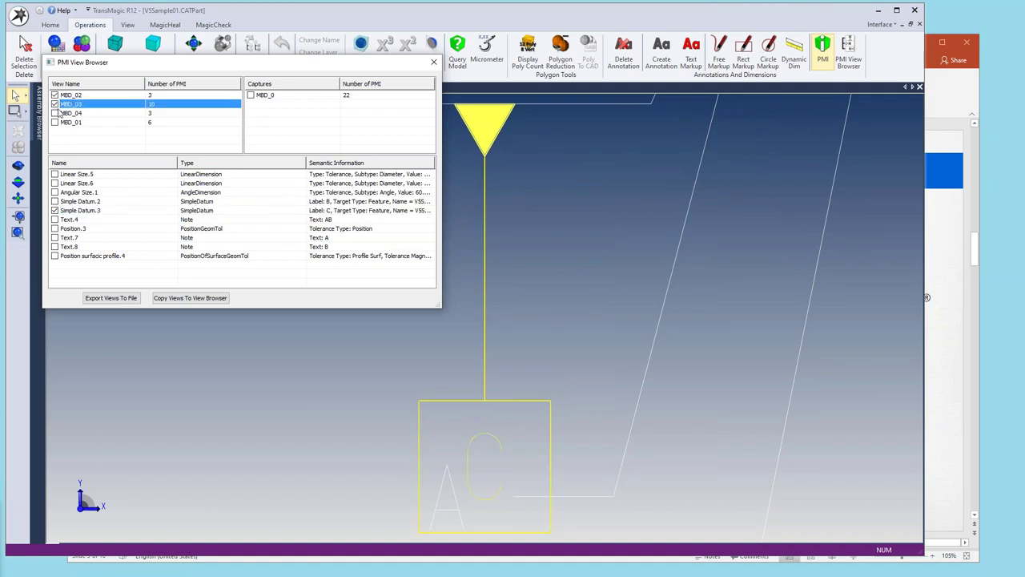
pyautogui.click(54, 113)
pyautogui.click(54, 123)
pyautogui.click(121, 298)
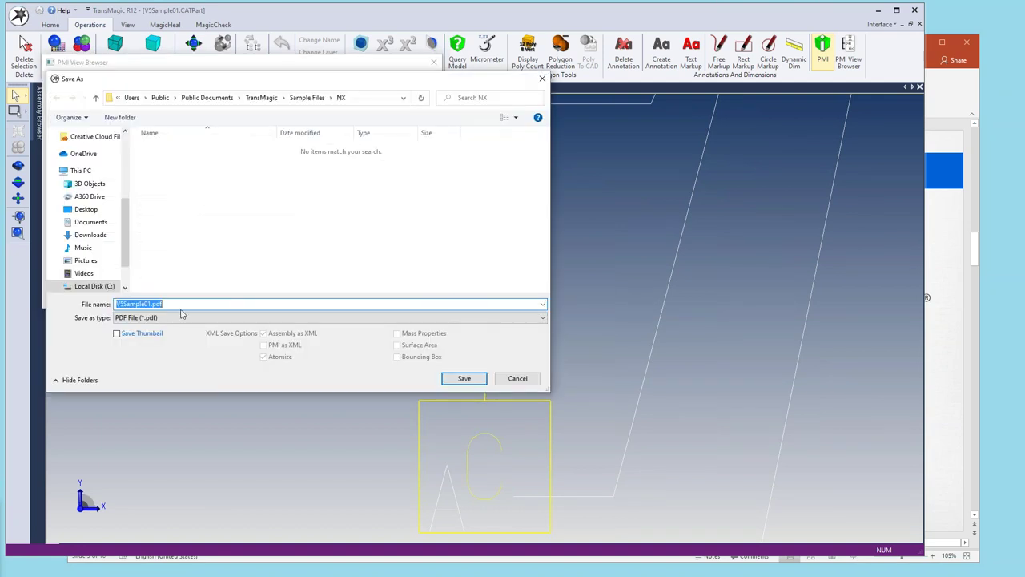
# Save the views as V5Sample01.pdf in the Sample Files Demo folder.
pyautogui.click(290, 99)
pyautogui.doubleClick(164, 182)
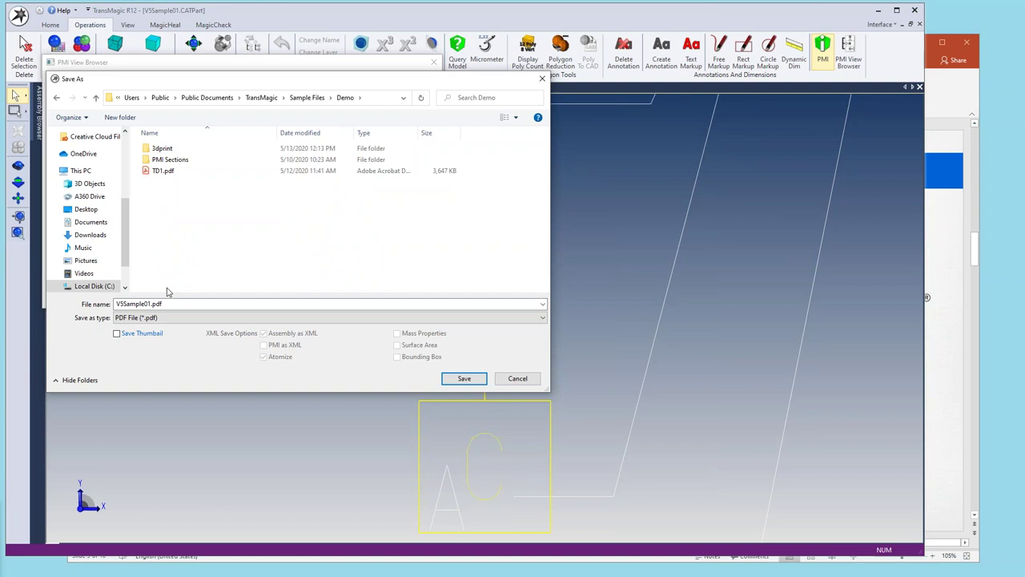
pyautogui.click(464, 378)
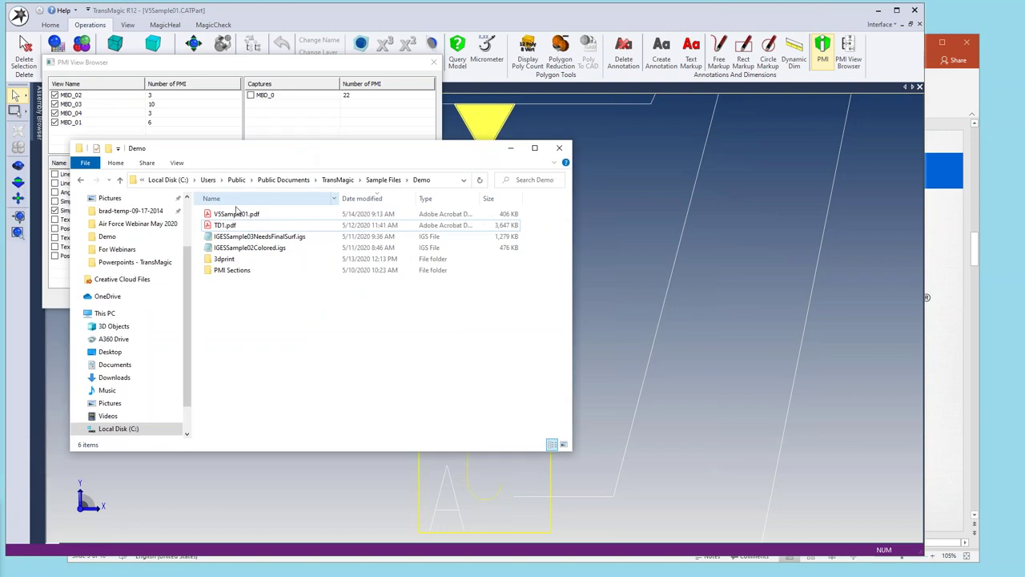
# Open V5Sample01.pdf from the Demo folder in Adobe Acrobat.
pyautogui.click(240, 215)
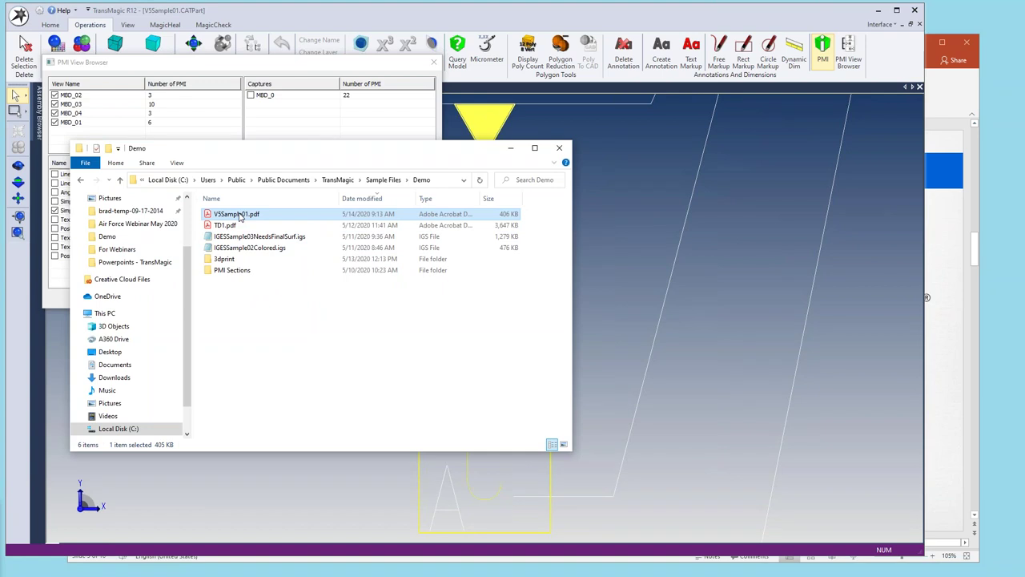
pyautogui.doubleClick(239, 215)
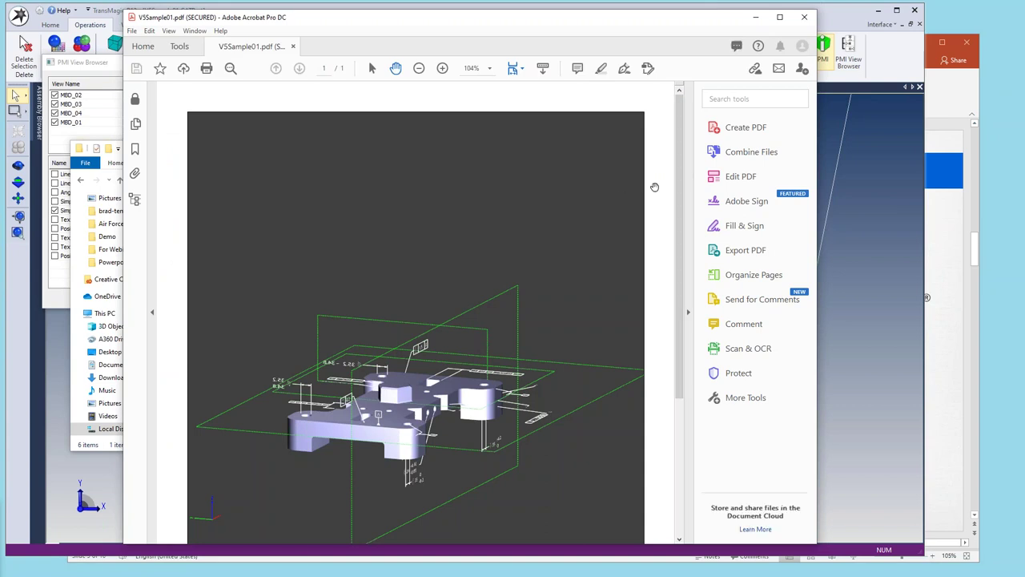
# Show the Model Tree and step through saved views MBD_01, MBD_02 and MBD_03.
pyautogui.moveTo(675, 193); pyautogui.dragTo(677, 240)
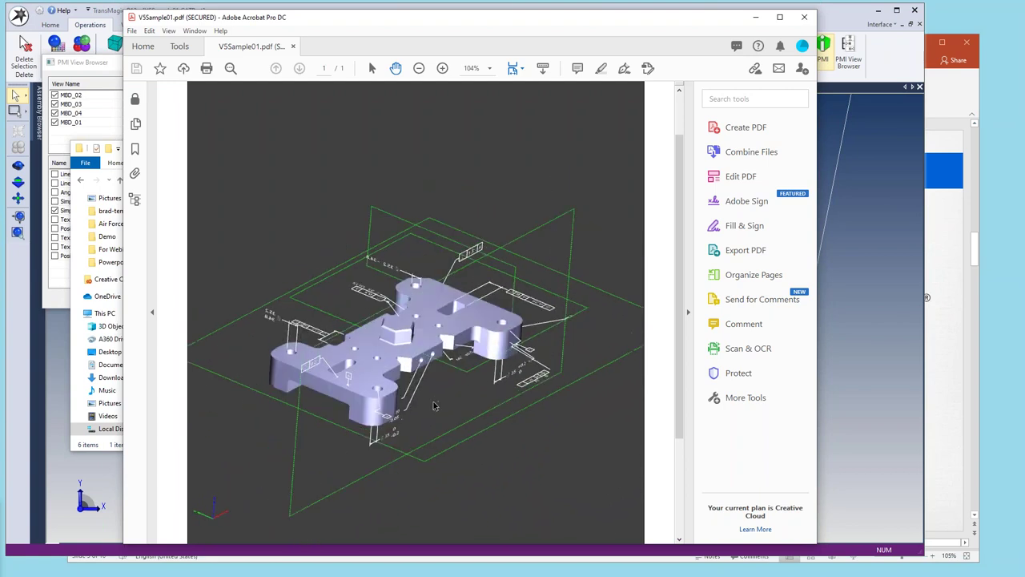
pyautogui.click(134, 202)
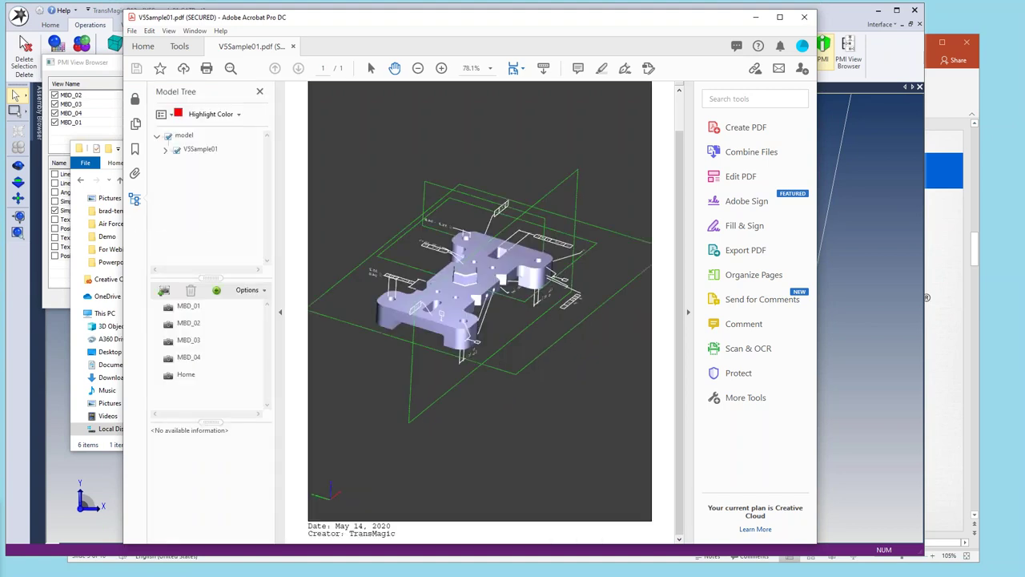
pyautogui.click(191, 310)
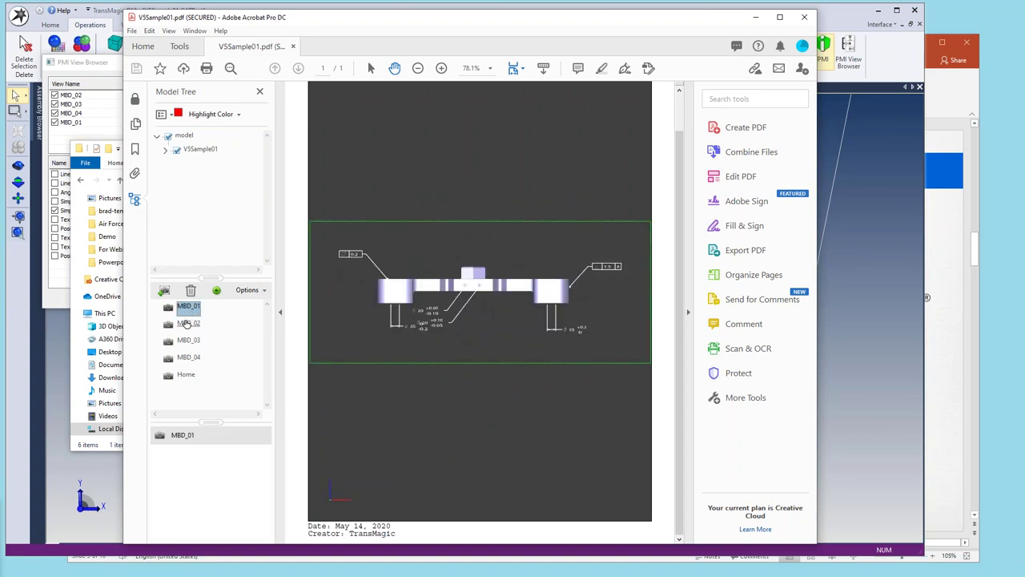
pyautogui.click(185, 323)
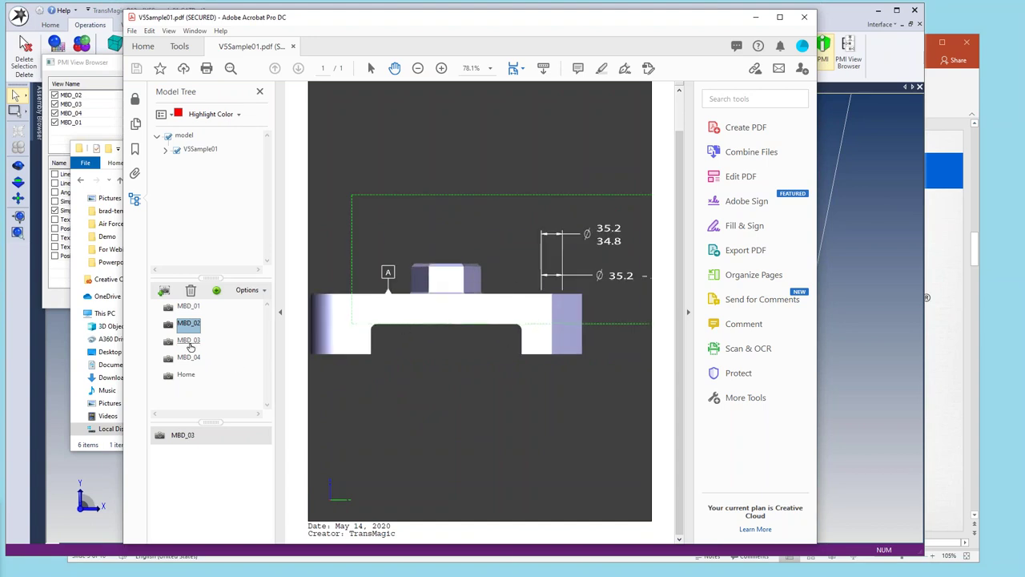
pyautogui.click(190, 340)
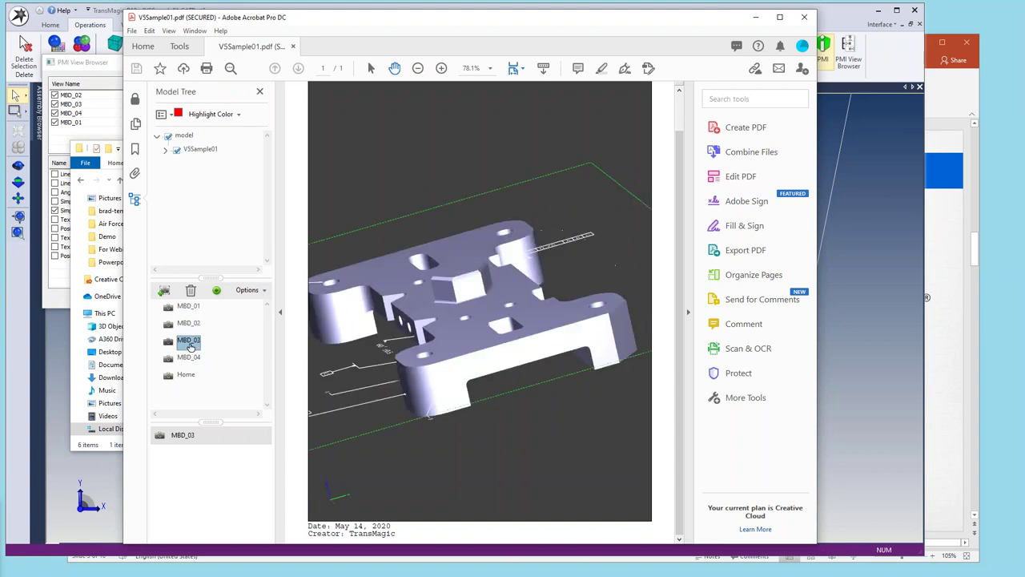
# Expand the V5Sample01 and 3D PMI nodes, then close the PDF.
pyautogui.click(166, 150)
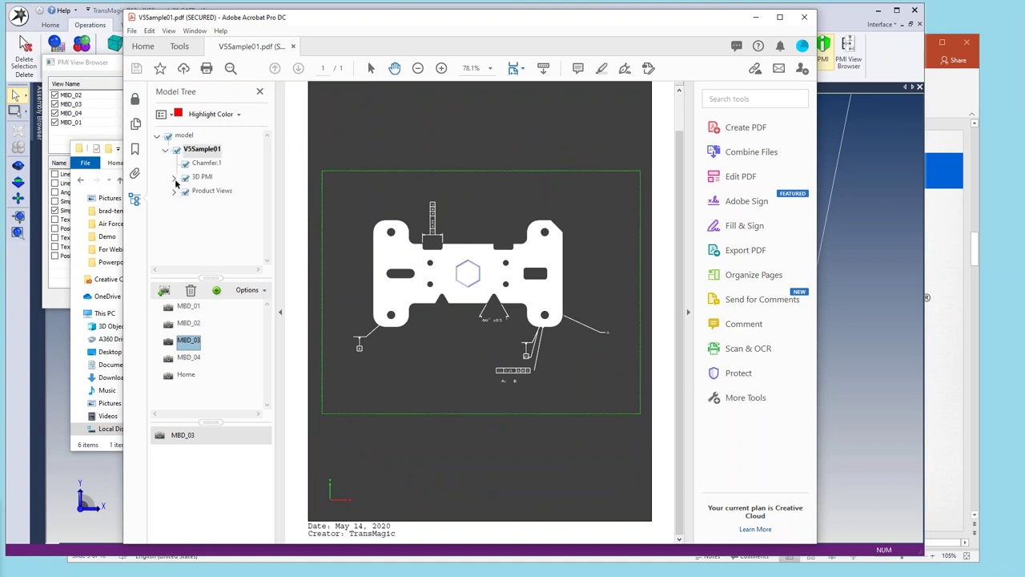
pyautogui.click(174, 178)
pyautogui.moveTo(266, 168)
pyautogui.mouseDown()
pyautogui.moveTo(267, 189)
pyautogui.moveTo(277, 129)
pyautogui.mouseUp()
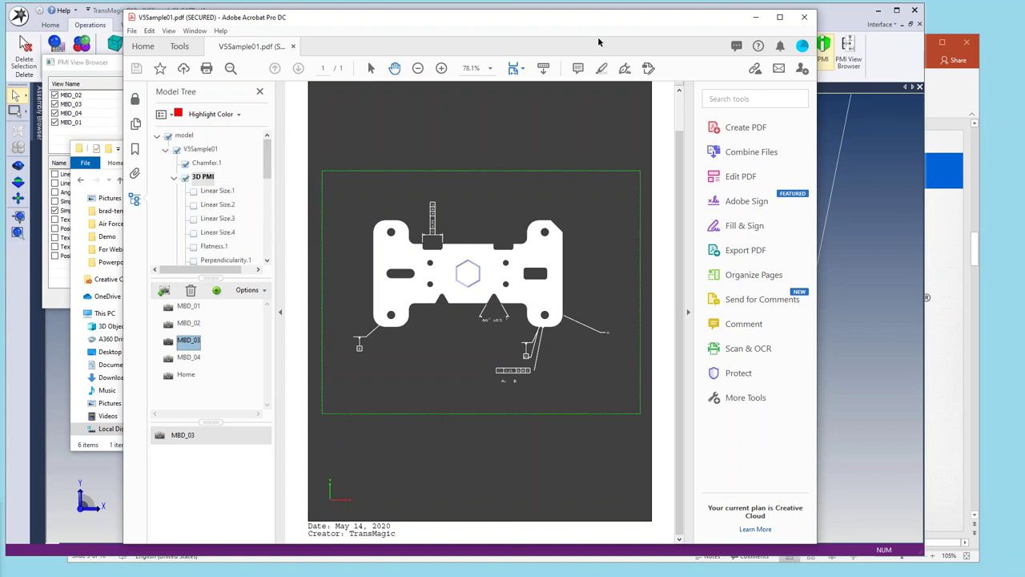
pyautogui.click(779, 17)
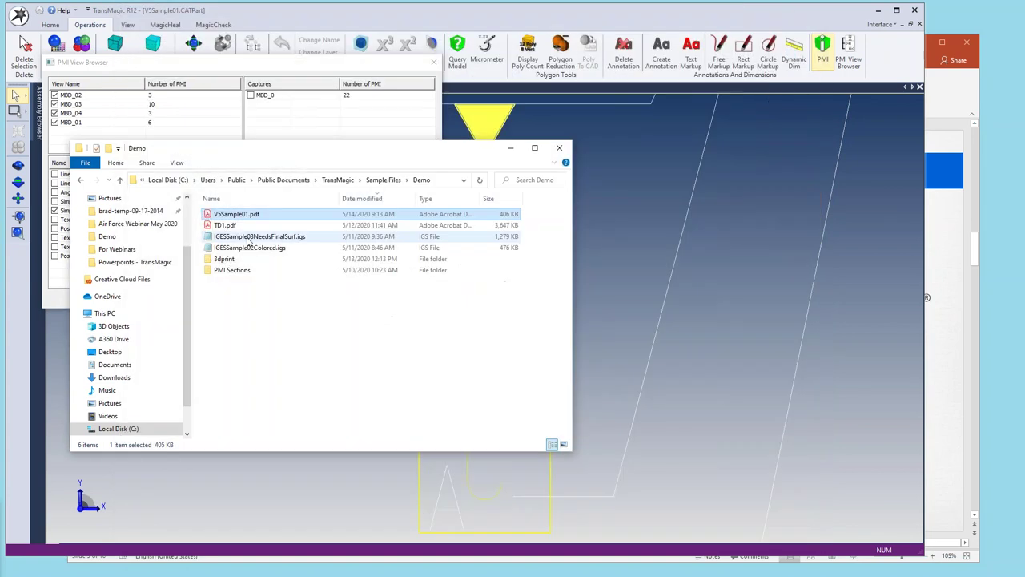
# Back in TransMagic, close the PMI View Browser and activate the Cylinder Clamp.iam tab.
pyautogui.hotkey('alt', 'Tab')
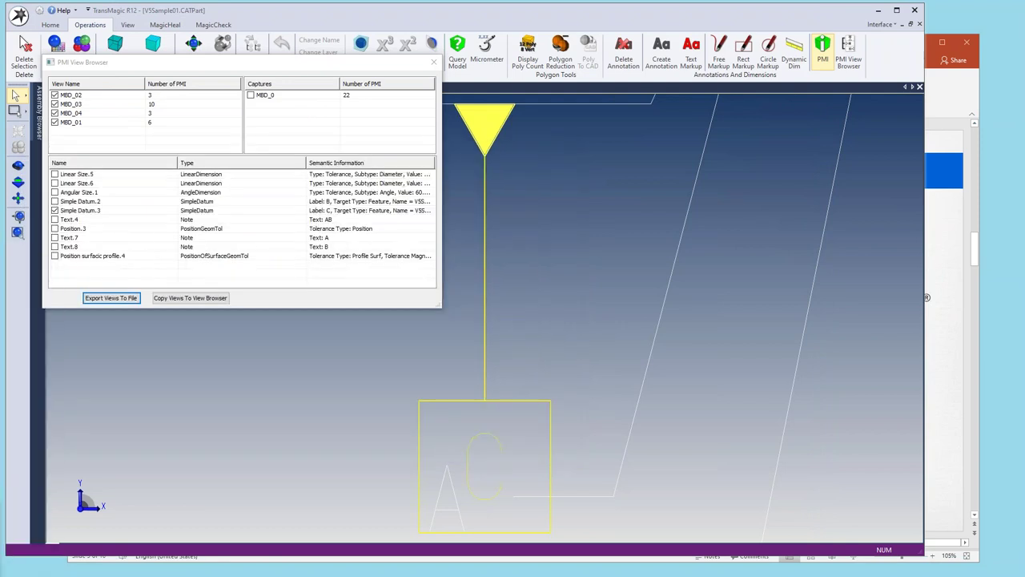
pyautogui.click(433, 62)
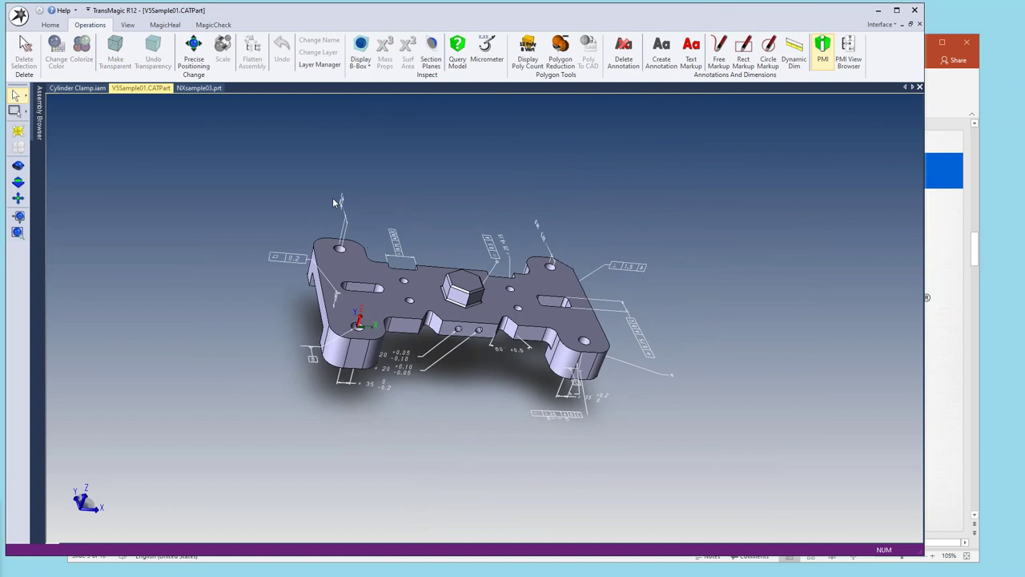
pyautogui.click(84, 89)
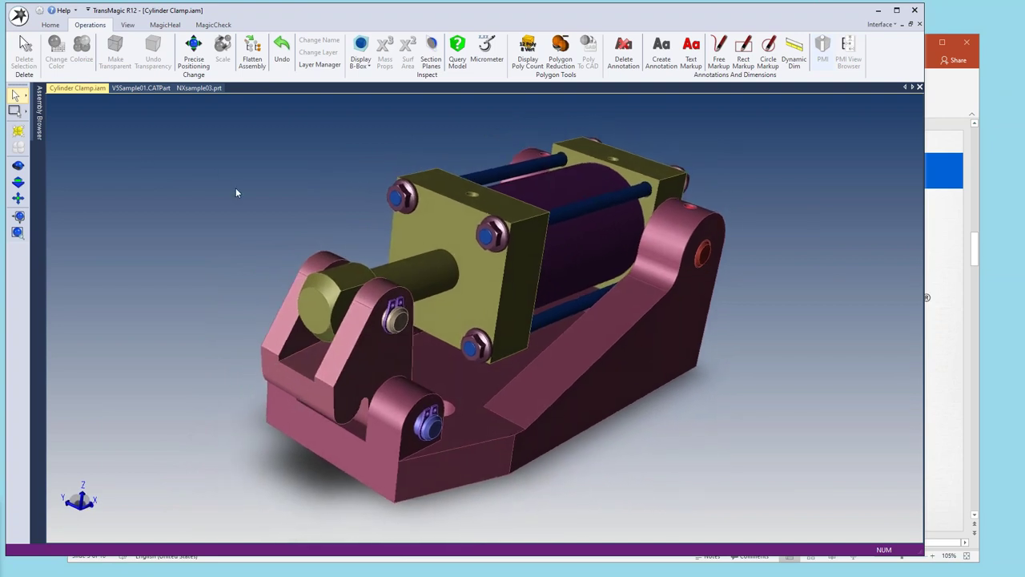
# Pin the Assembly Browser, select parts in the tree, then pick Cylinder Base in the model.
pyautogui.click(38, 117)
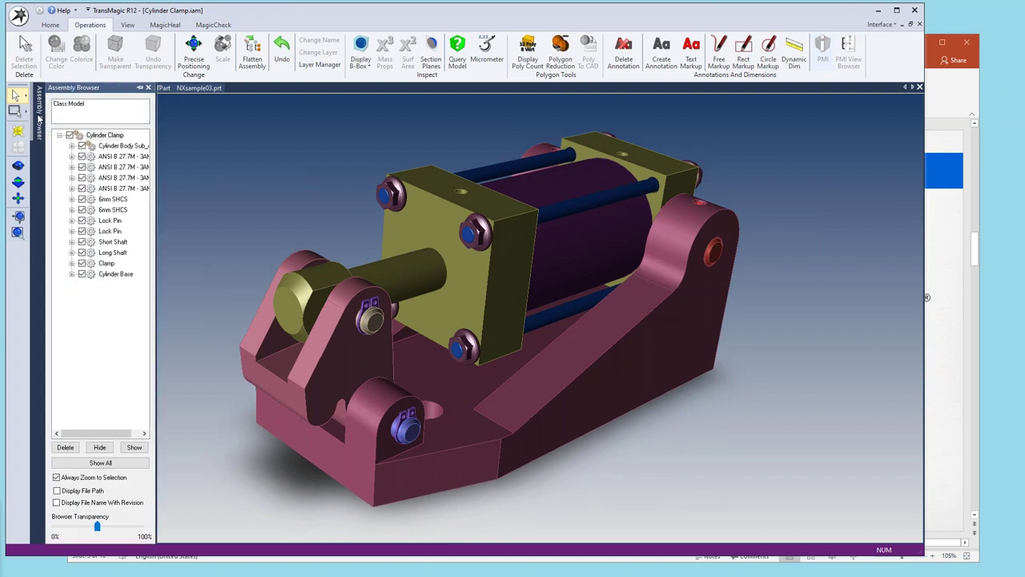
pyautogui.click(141, 89)
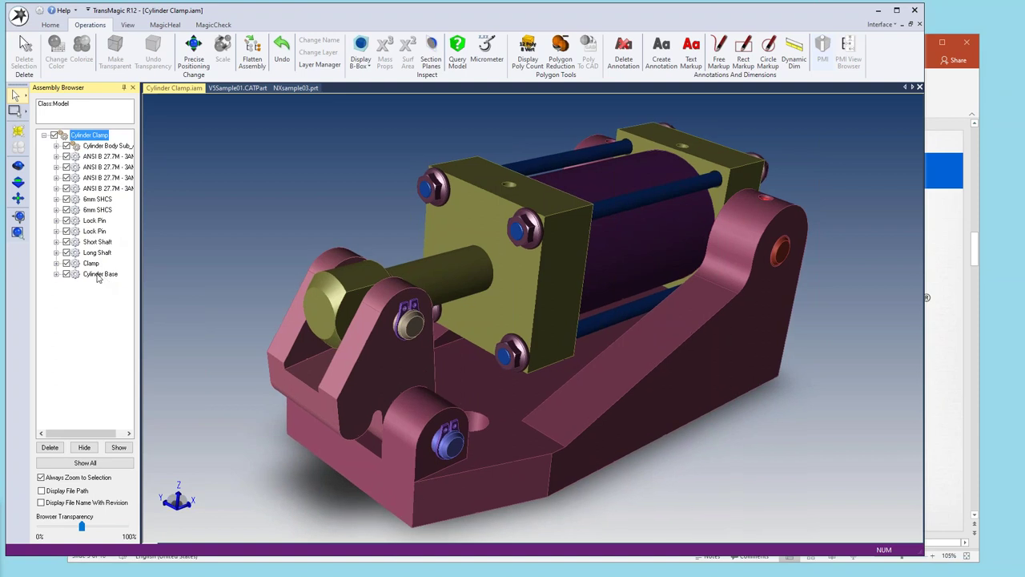
pyautogui.click(100, 274)
pyautogui.click(98, 148)
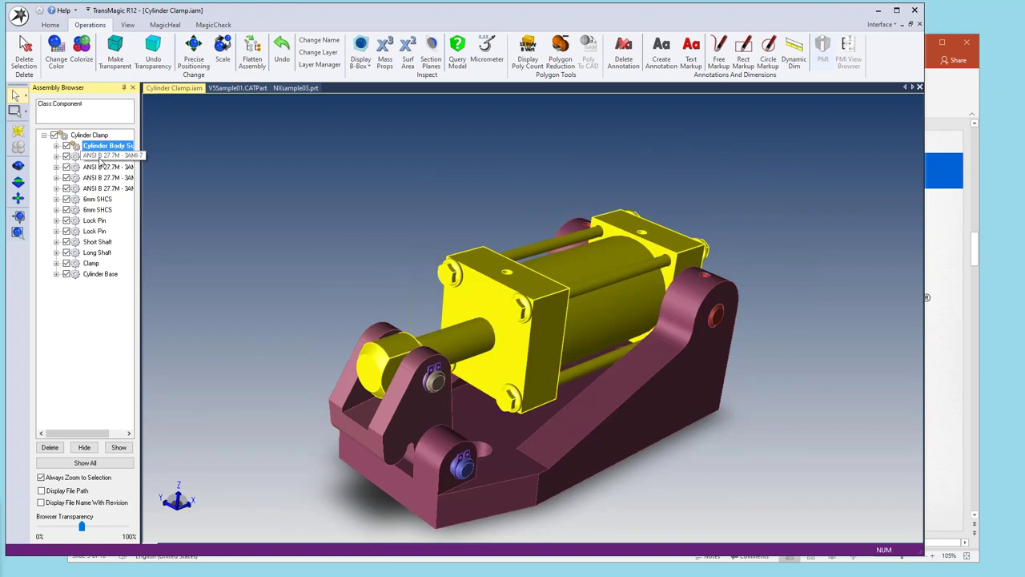
pyautogui.click(102, 157)
pyautogui.click(91, 135)
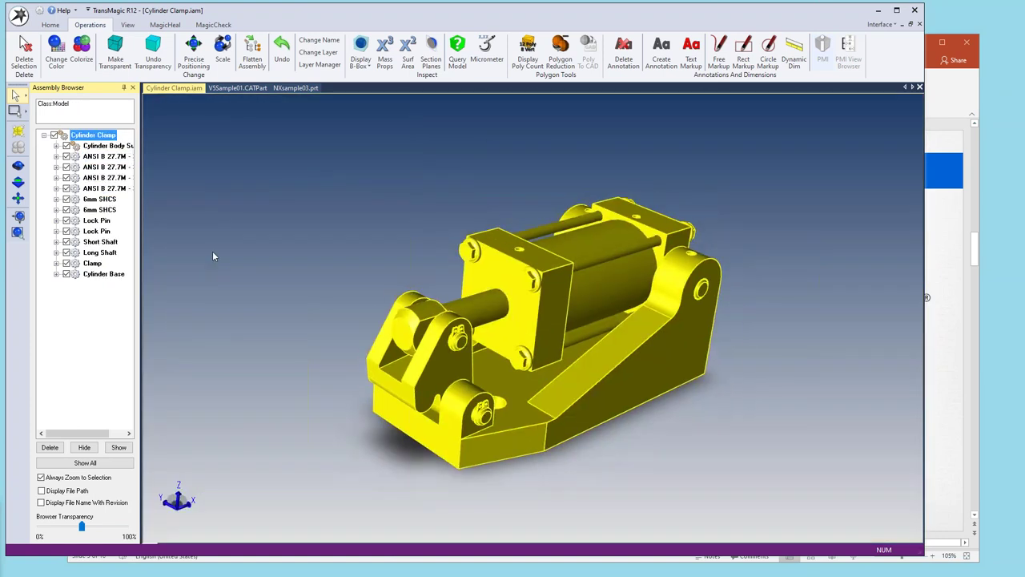
pyautogui.click(220, 255)
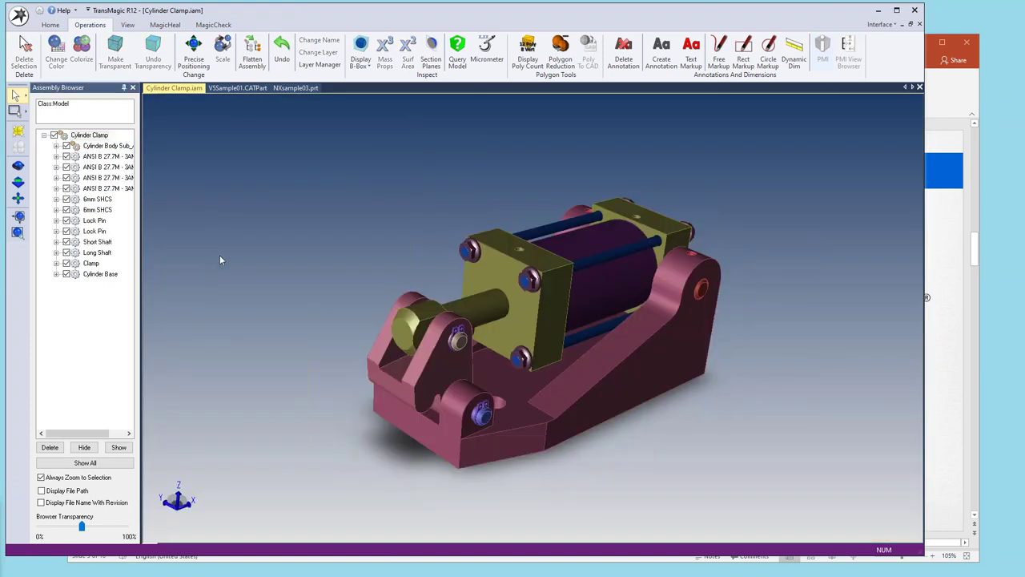
pyautogui.click(595, 405)
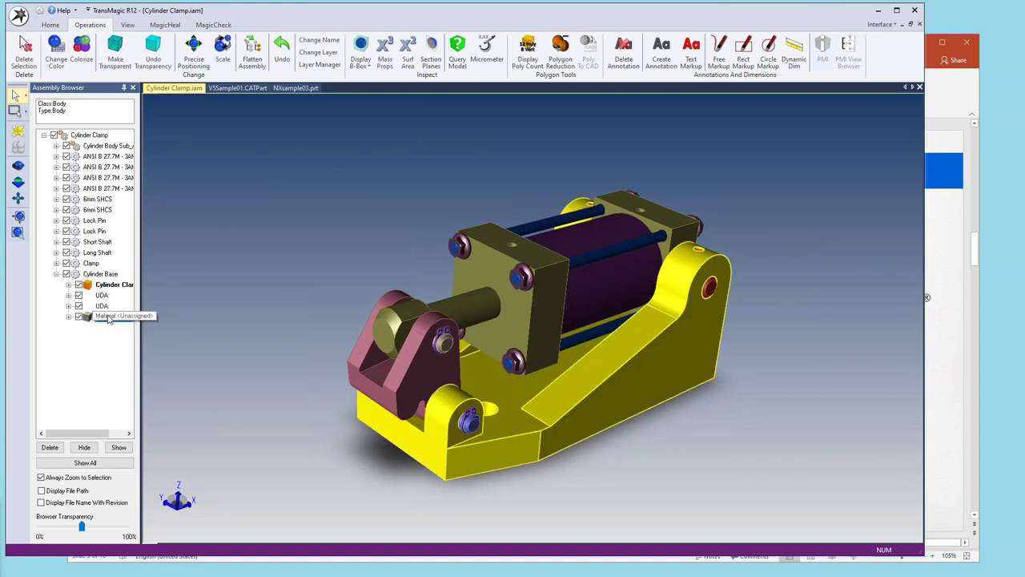
# Set the Cylinder Base material to Aluminum 6061 (0.097 lb/in^3) and reselect the base for mass properties.
pyautogui.doubleClick(108, 319)
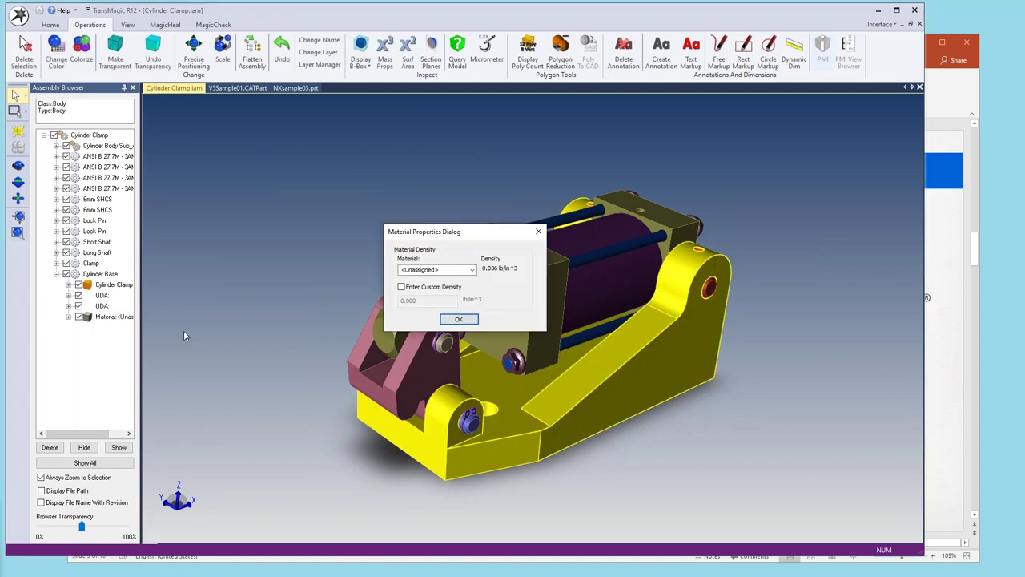
pyautogui.click(472, 271)
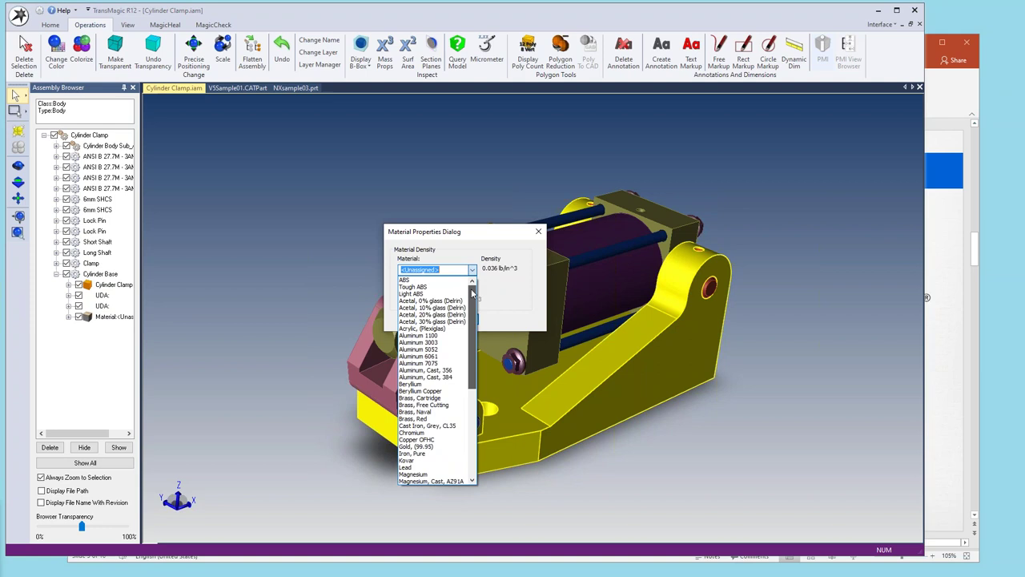
pyautogui.click(425, 356)
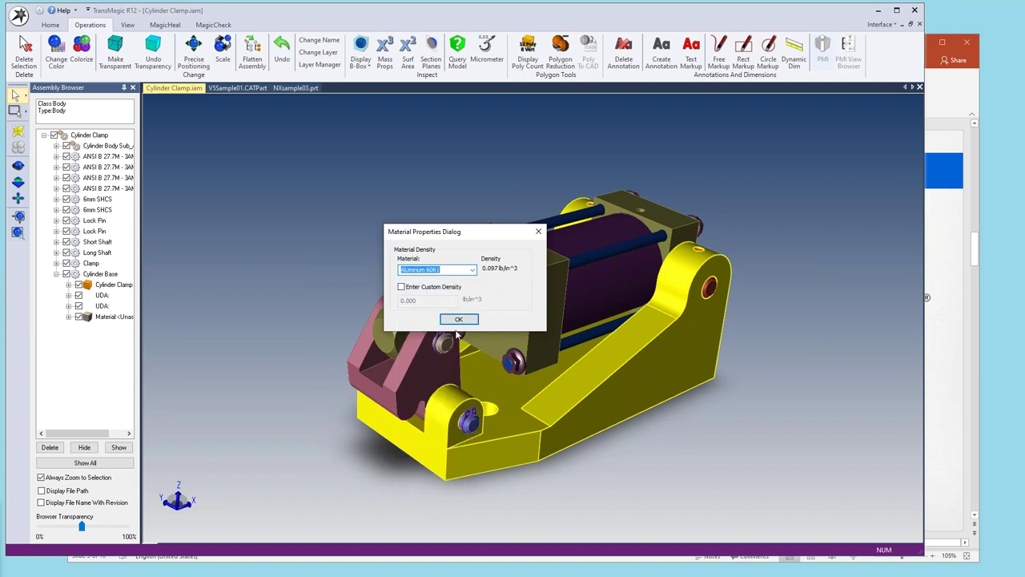
pyautogui.click(459, 321)
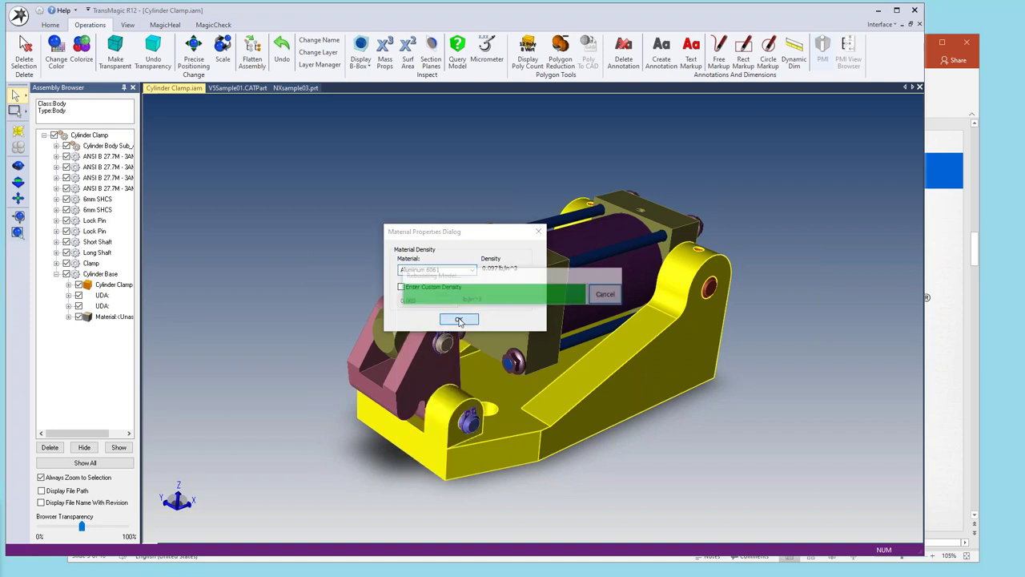
pyautogui.click(512, 391)
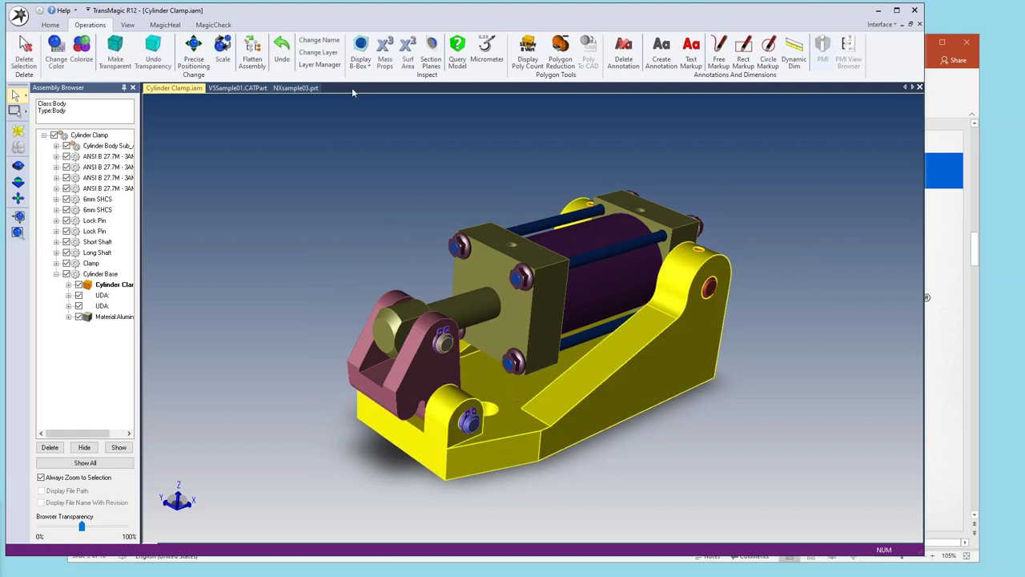
pyautogui.click(384, 50)
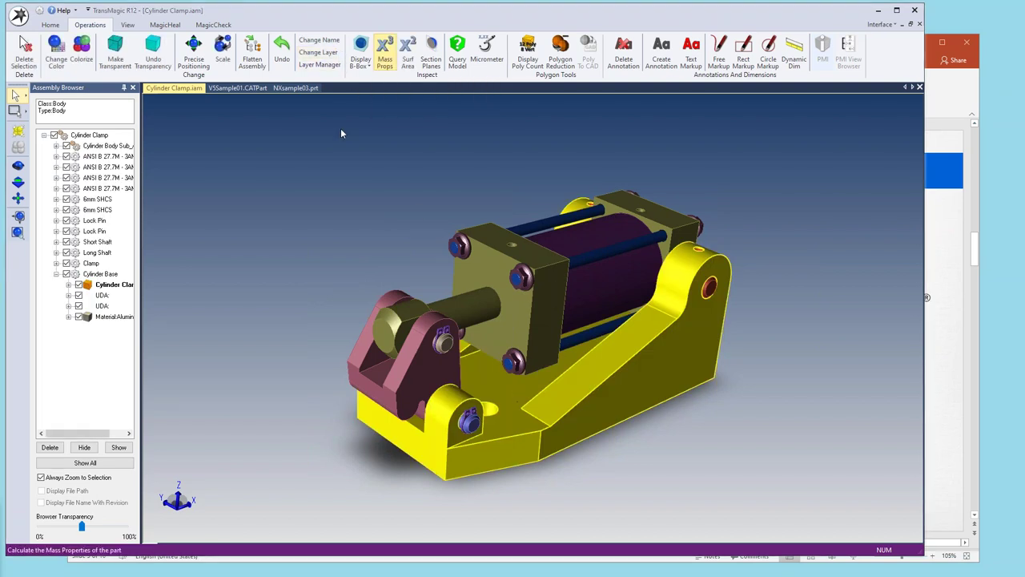
# Review the Cylinder Base's mass properties (18.364 cubic inches volume) and draw its centre of mass.
pyautogui.moveTo(408, 158)
pyautogui.mouseDown()
pyautogui.moveTo(329, 161)
pyautogui.moveTo(332, 180)
pyautogui.mouseUp()
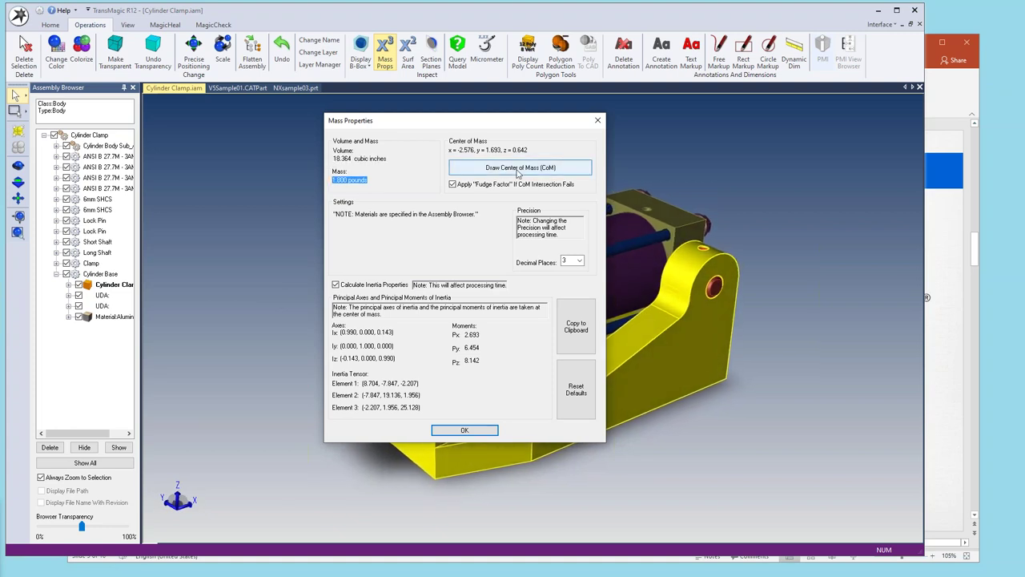
pyautogui.click(519, 169)
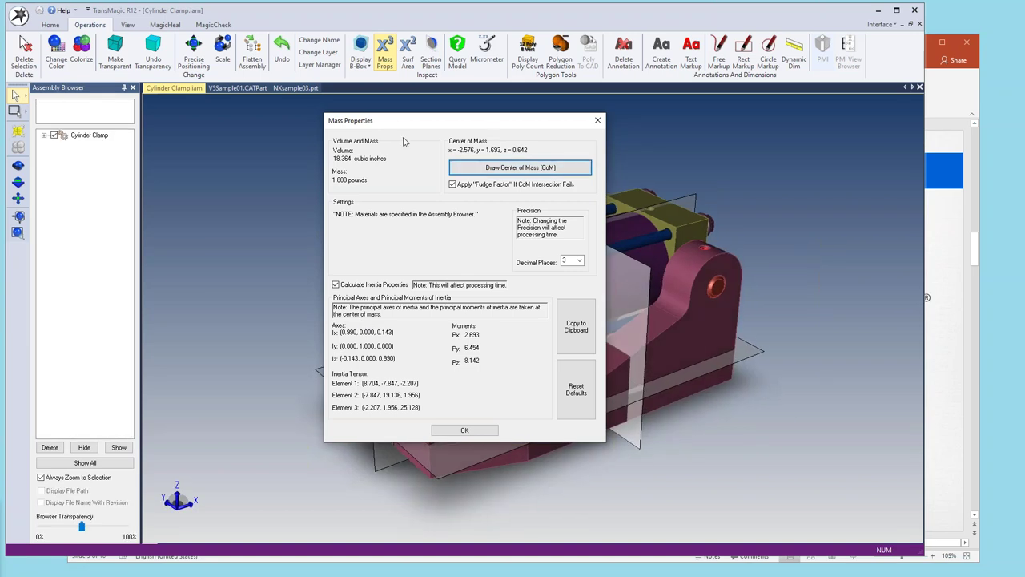
pyautogui.moveTo(494, 128); pyautogui.dragTo(267, 149)
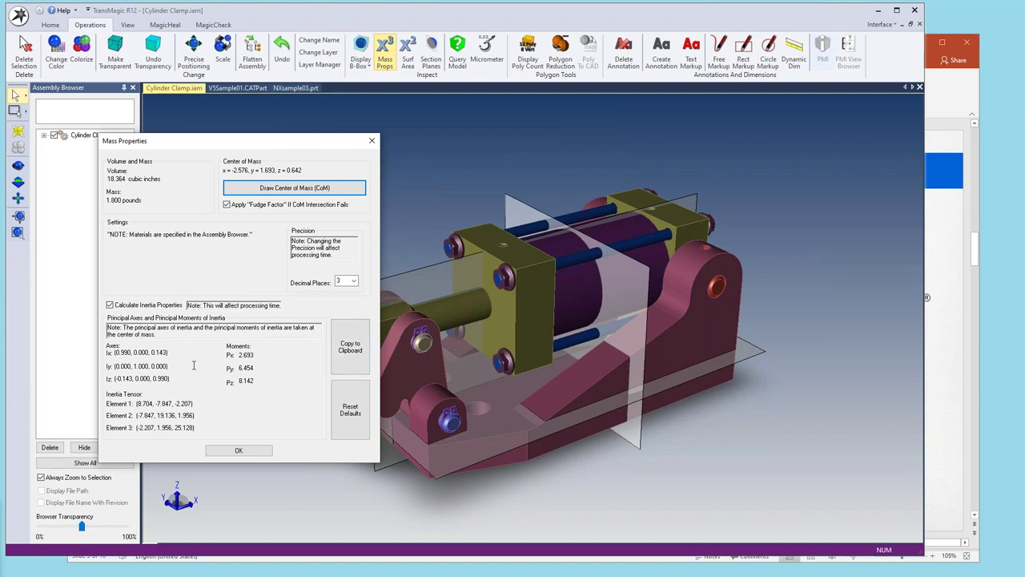
pyautogui.click(251, 451)
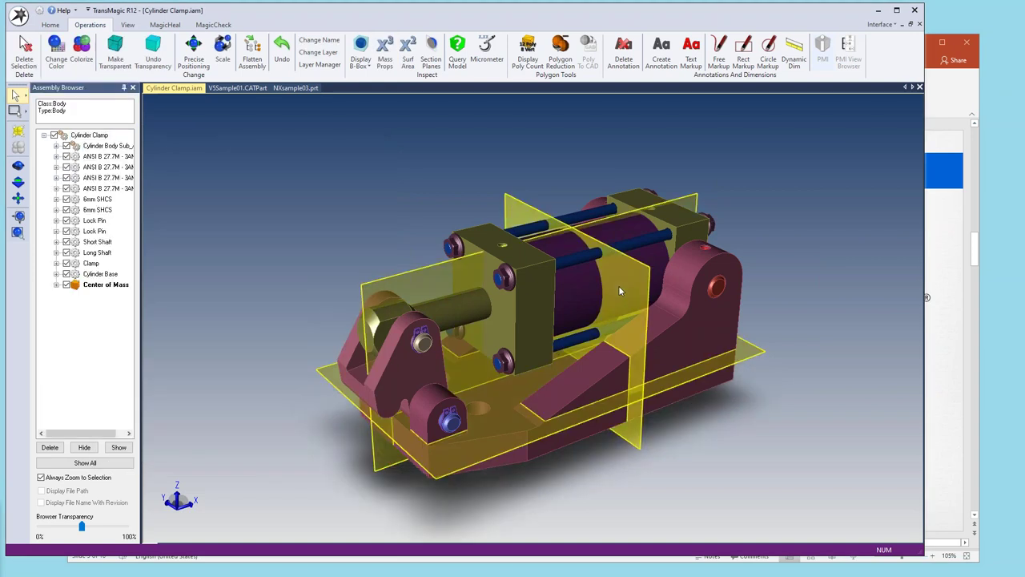
# Delete the centre-of-mass planes and measure the base's surface area of 81.039 square inches.
pyautogui.press('Delete')
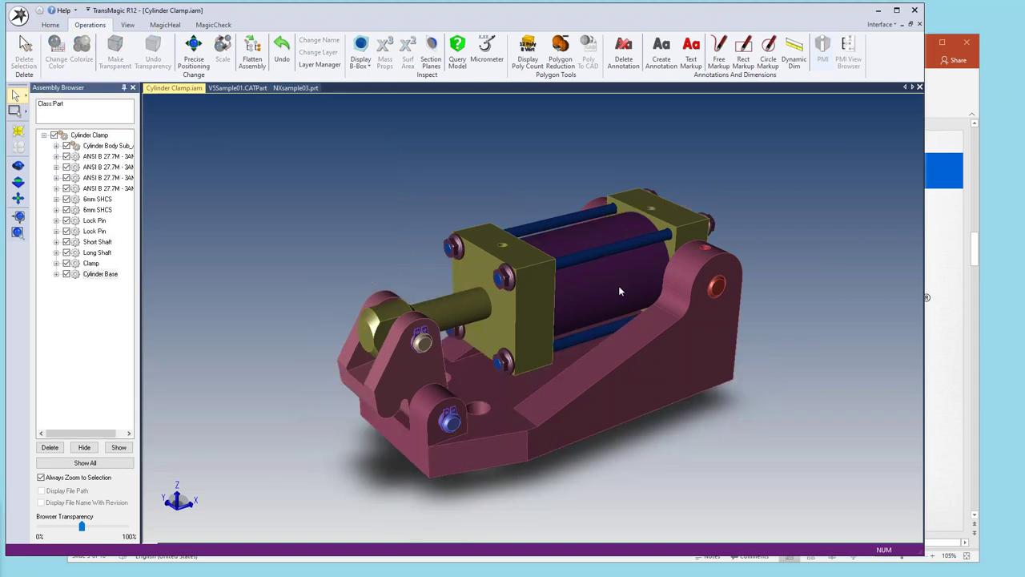
pyautogui.click(618, 285)
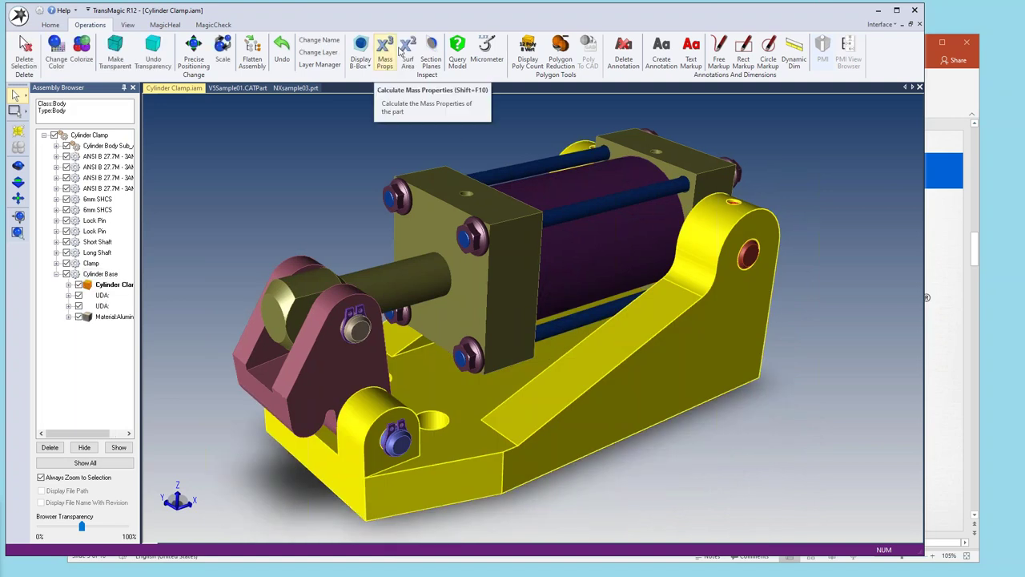
pyautogui.click(409, 51)
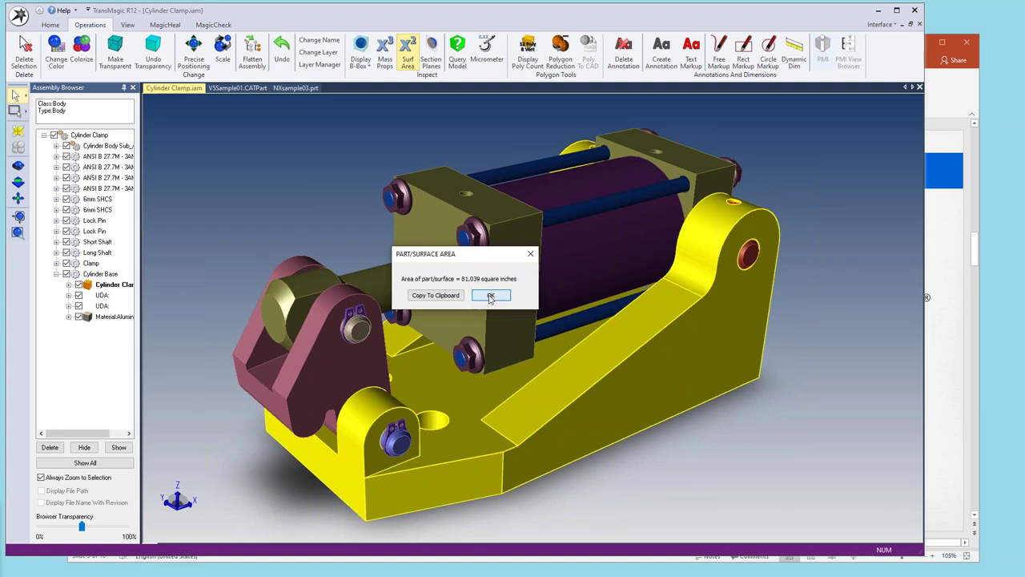
pyautogui.click(490, 296)
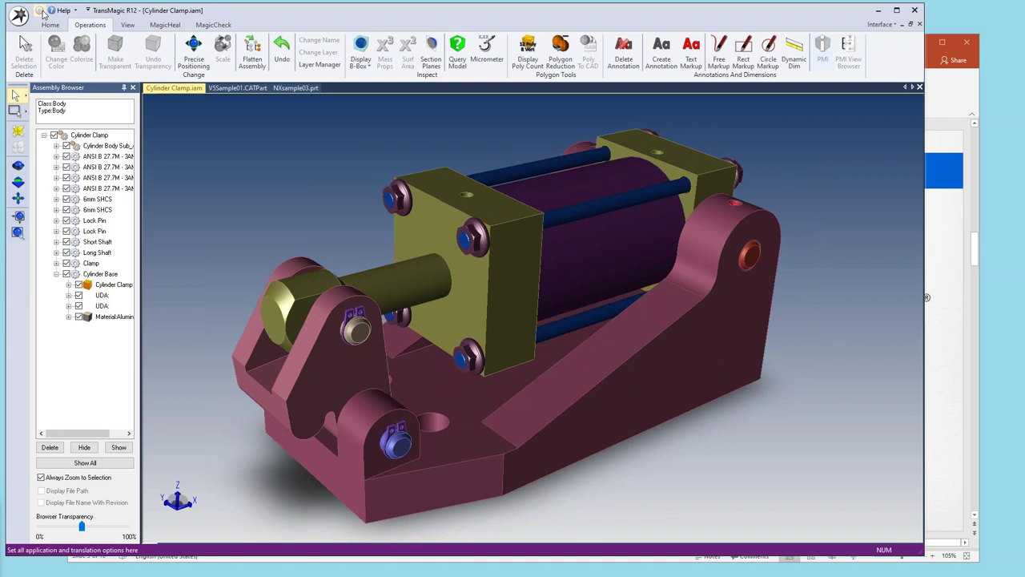
pyautogui.click(43, 13)
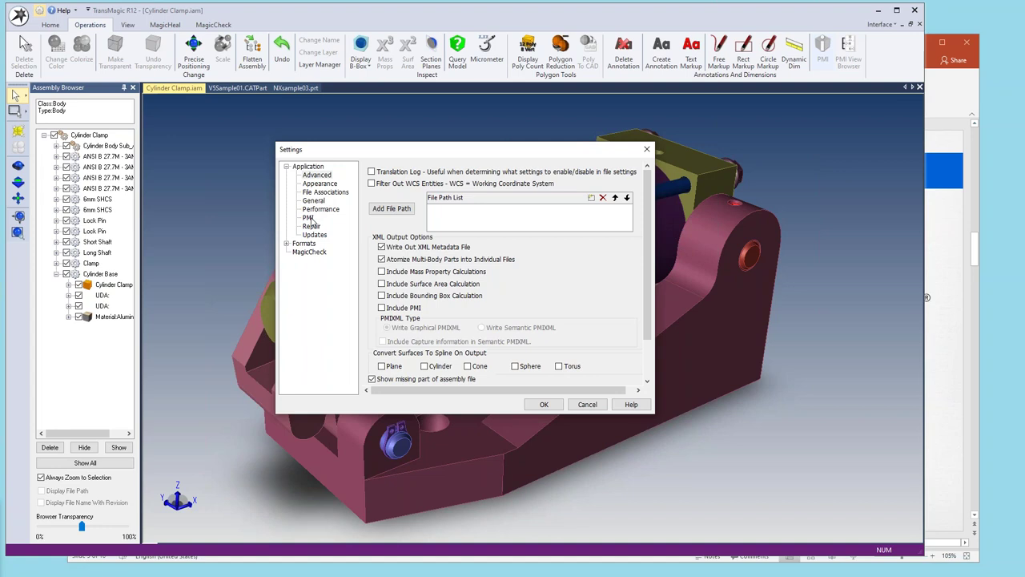
pyautogui.click(313, 201)
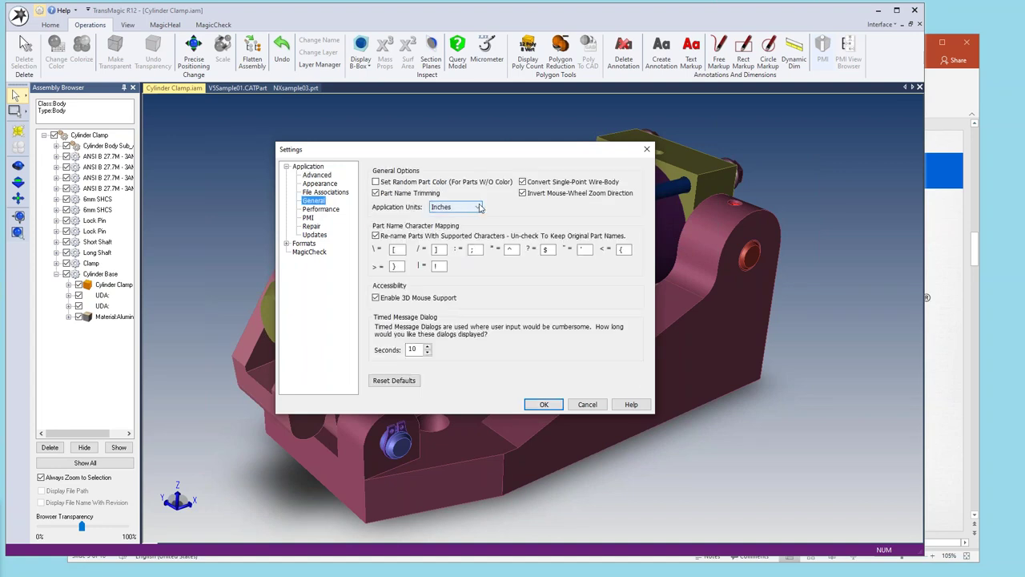
pyautogui.click(479, 207)
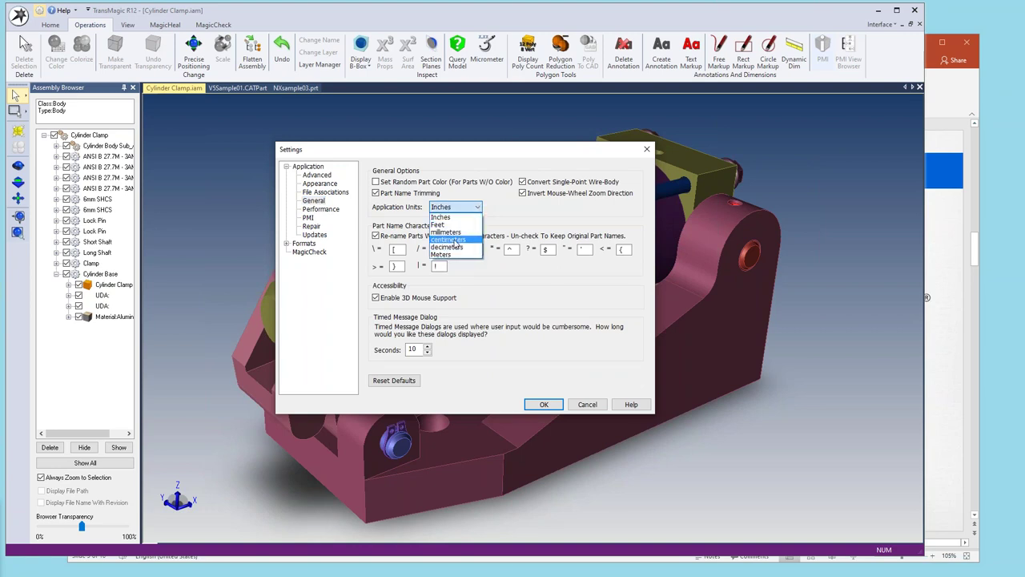
pyautogui.click(442, 217)
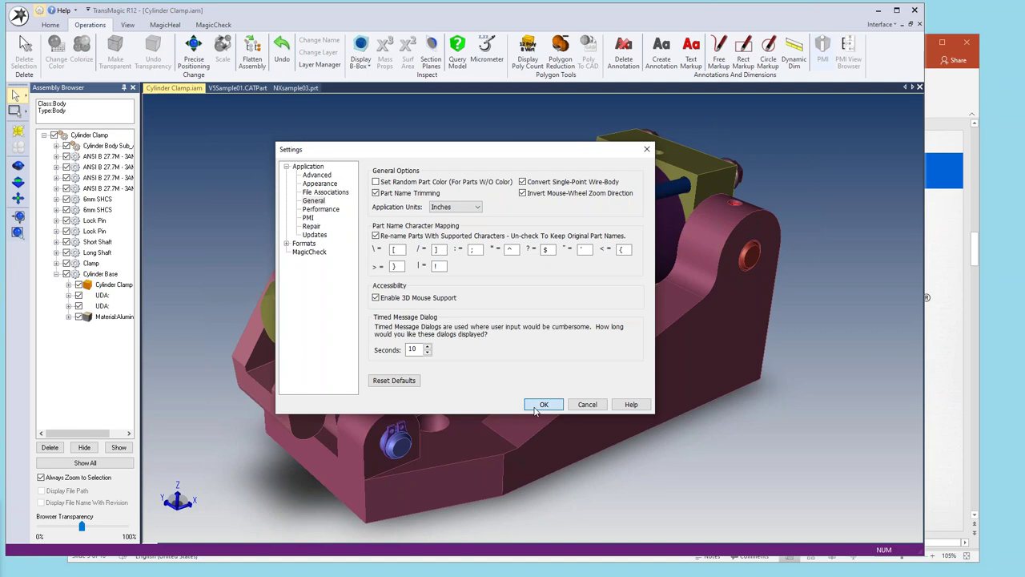
pyautogui.click(535, 406)
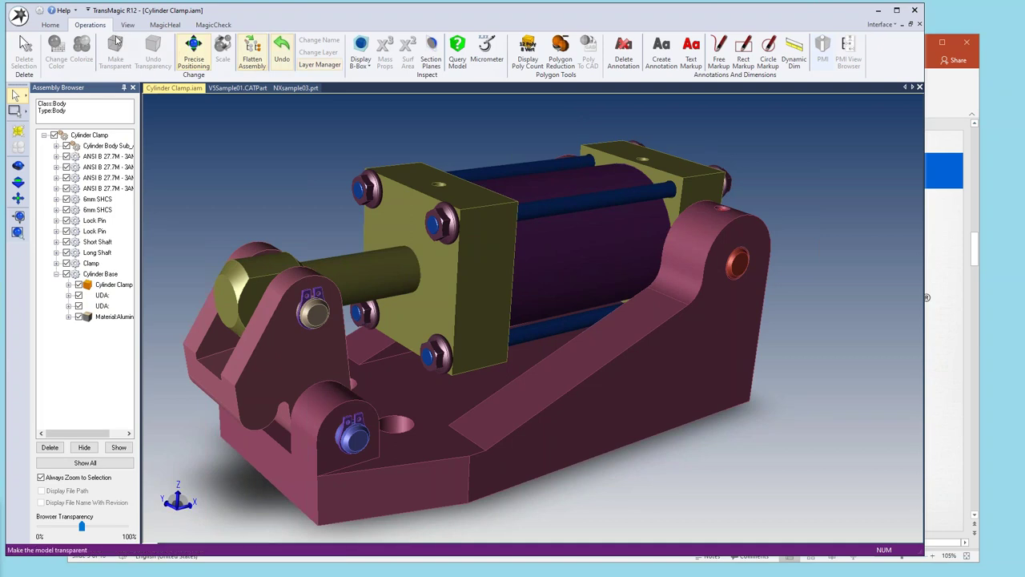
# Open the TechDoc settings and review the Part Information and Attachments pages.
pyautogui.click(48, 26)
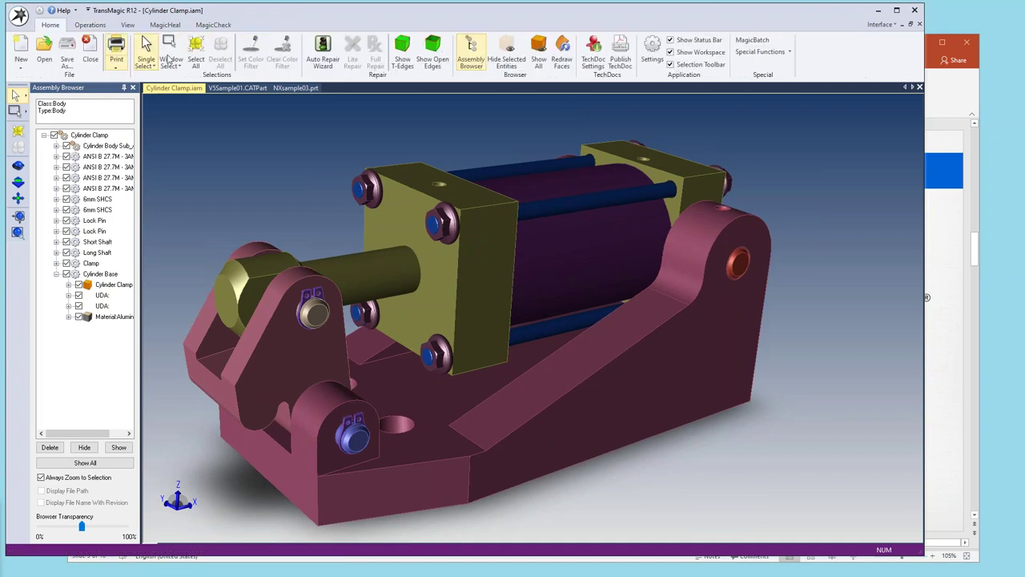
pyautogui.click(596, 53)
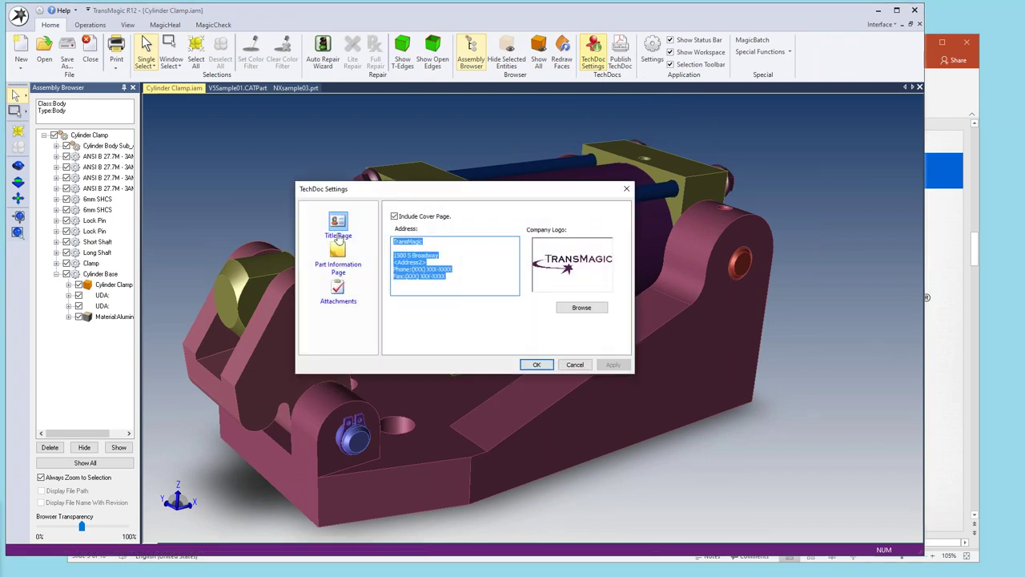
pyautogui.click(338, 253)
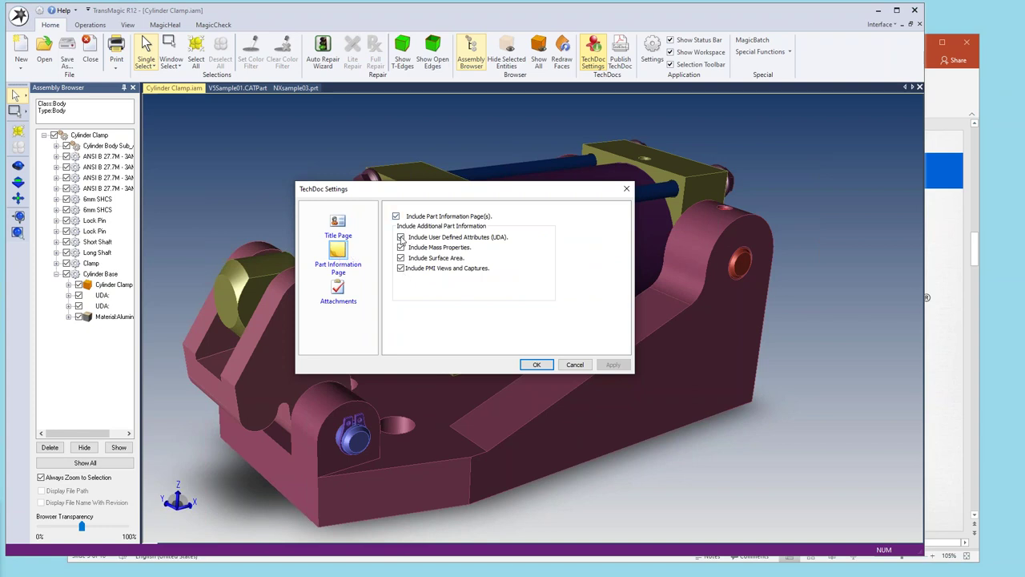
pyautogui.click(341, 293)
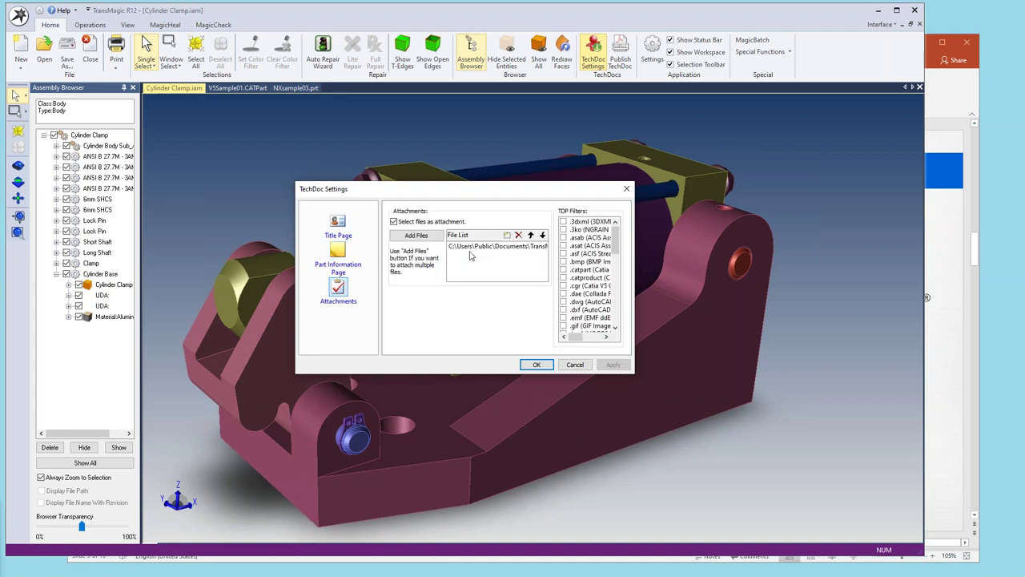
# Accept the TechDoc settings without attaching files and publish the Cylinder Clamp TechDoc.
pyautogui.click(416, 234)
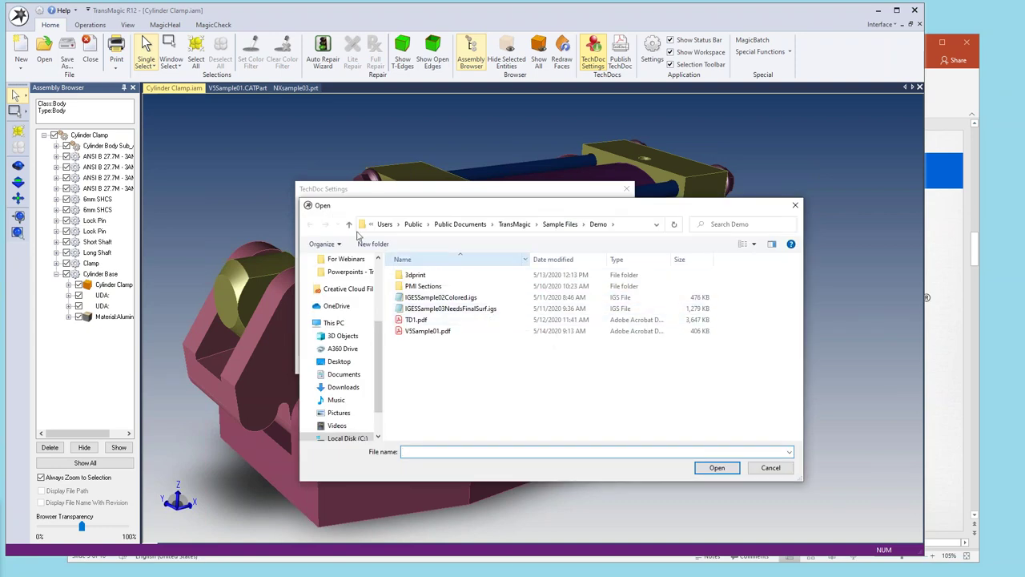
pyautogui.click(796, 209)
pyautogui.moveTo(615, 243); pyautogui.dragTo(616, 233)
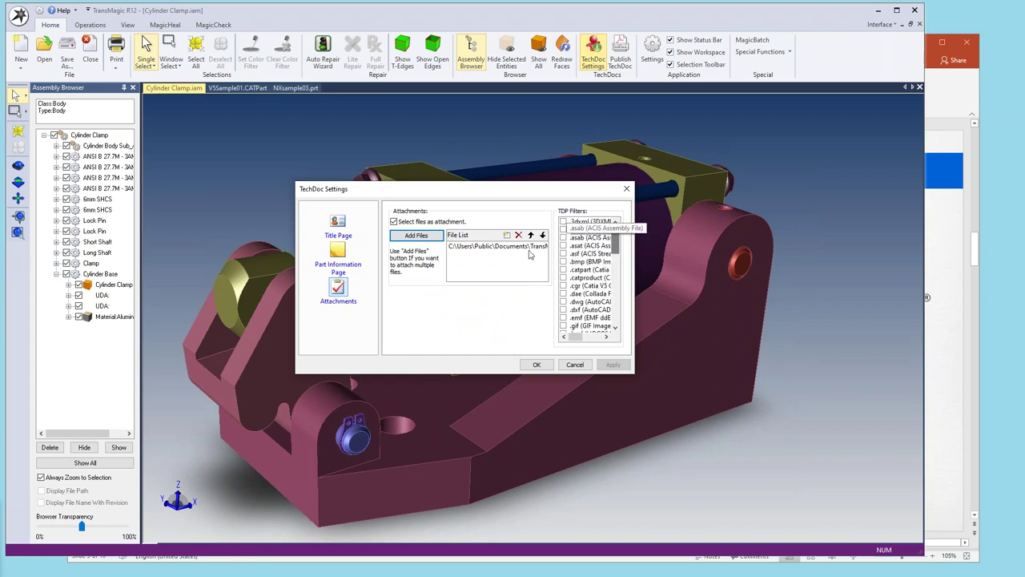
pyautogui.click(536, 365)
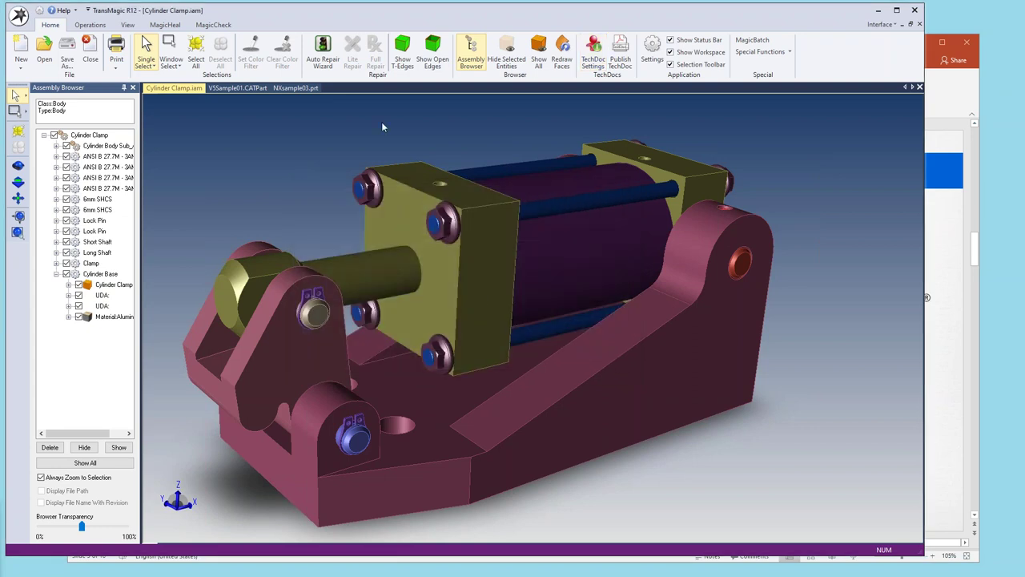
pyautogui.click(622, 51)
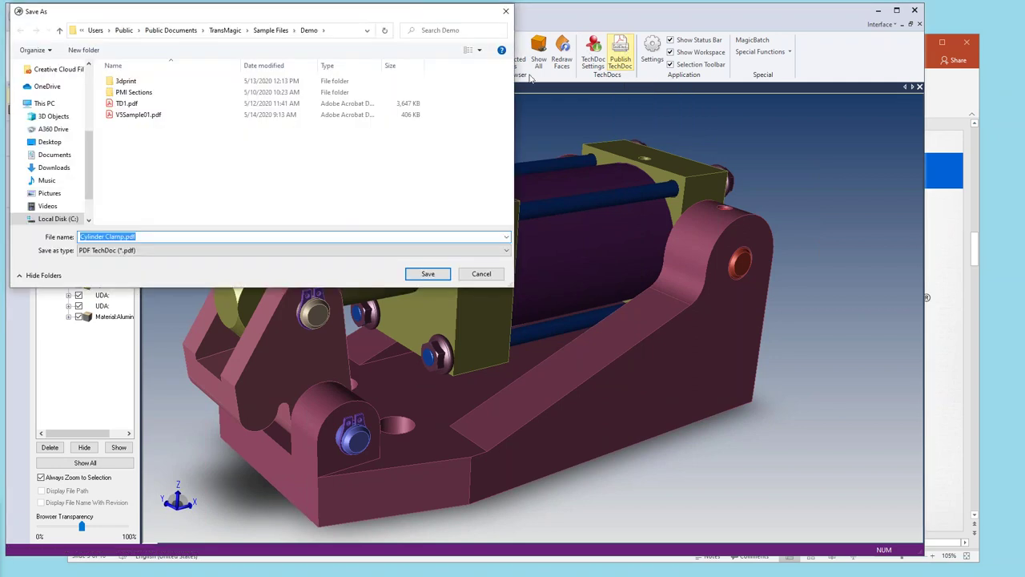
# Save the TechDoc as Cylinder Clamp.pdf, type PDF TechDoc, in the Demo folder.
pyautogui.click(426, 274)
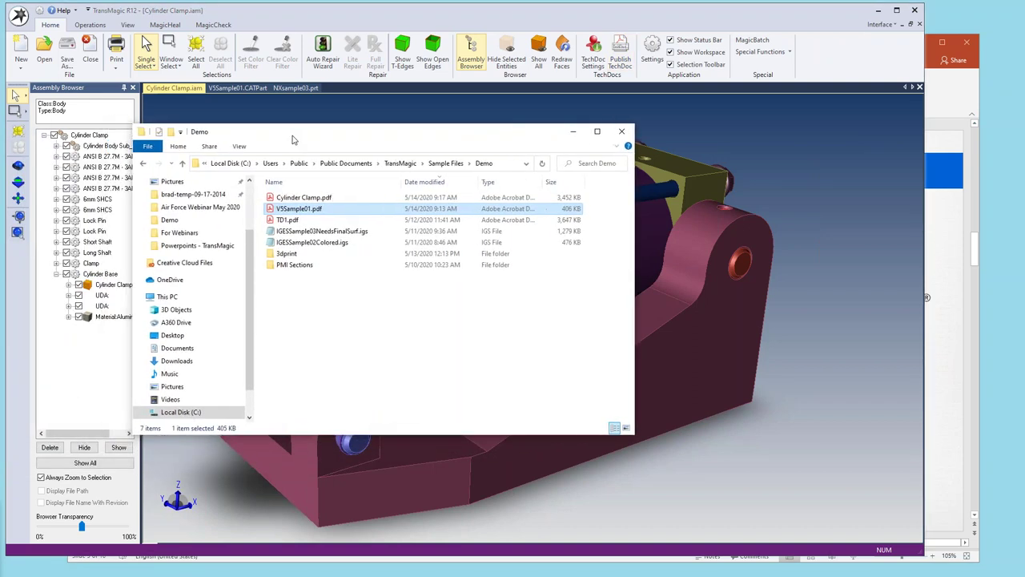
pyautogui.moveTo(299, 209)
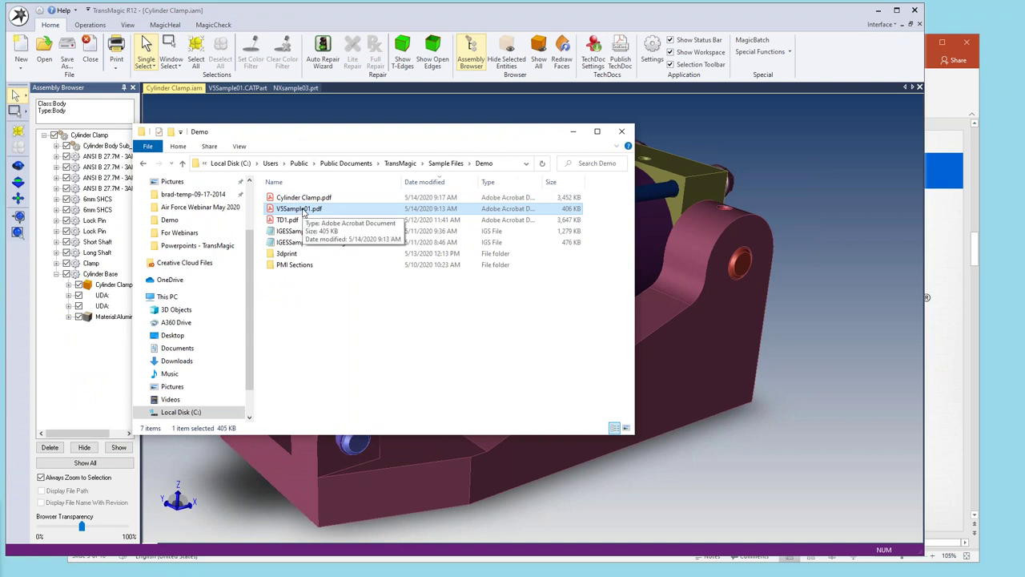
# Open Cylinder Clamp.pdf from the Demo folder in Acrobat.
pyautogui.click(304, 198)
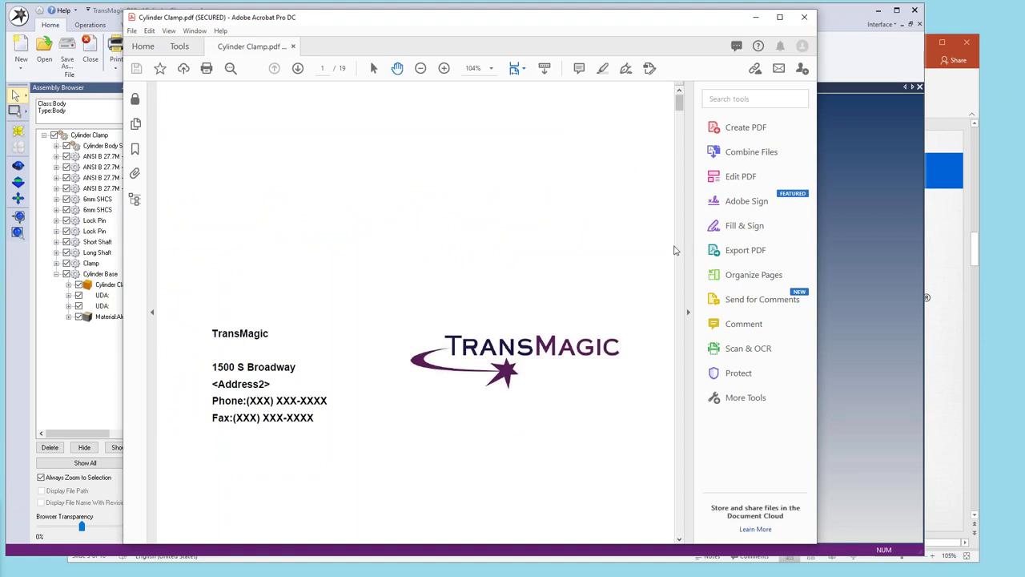
# Trust Cylinder Clamp.pdf always so its 3D content is enabled.
pyautogui.moveTo(678, 102); pyautogui.dragTo(679, 128)
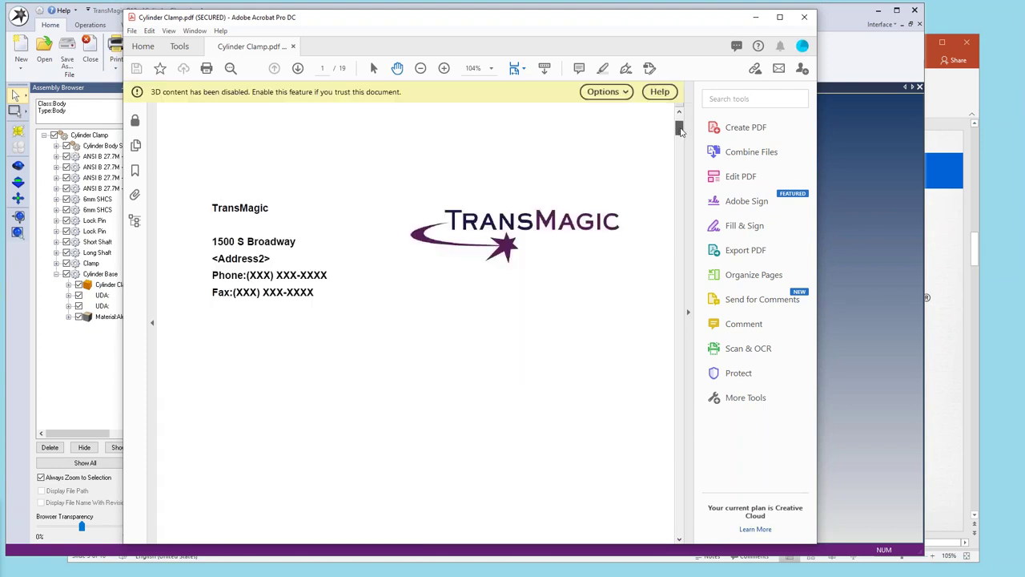
pyautogui.click(627, 94)
pyautogui.click(634, 128)
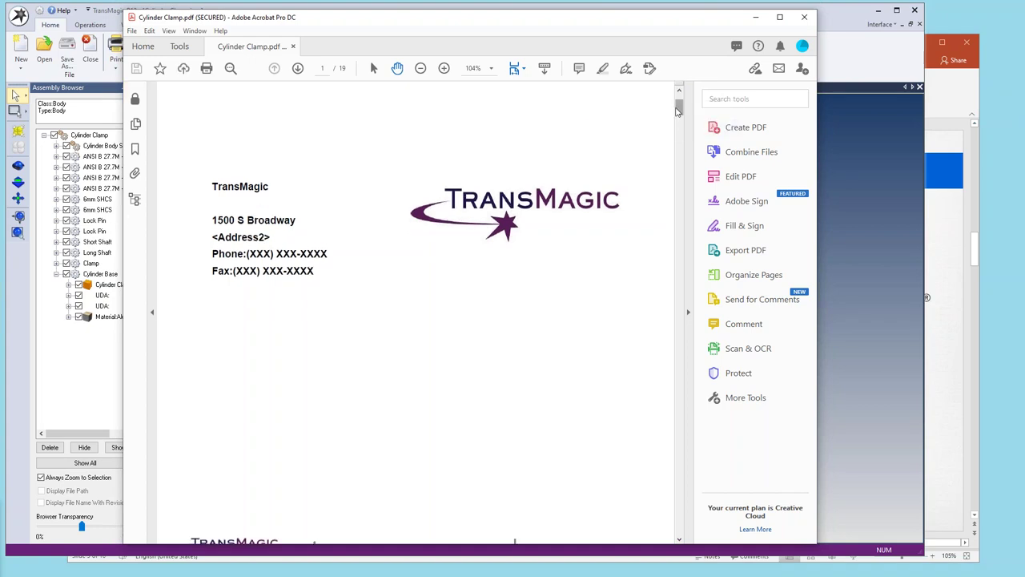
# Move to page 2 and activate the interactive 3D clamp model.
pyautogui.moveTo(677, 110); pyautogui.dragTo(679, 128)
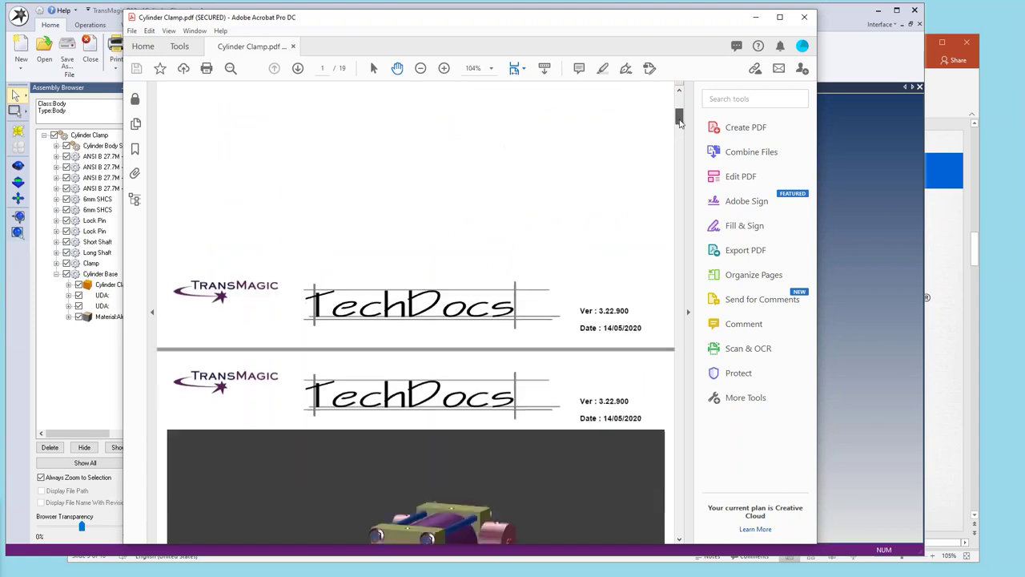
pyautogui.scroll(-3, 678, 120)
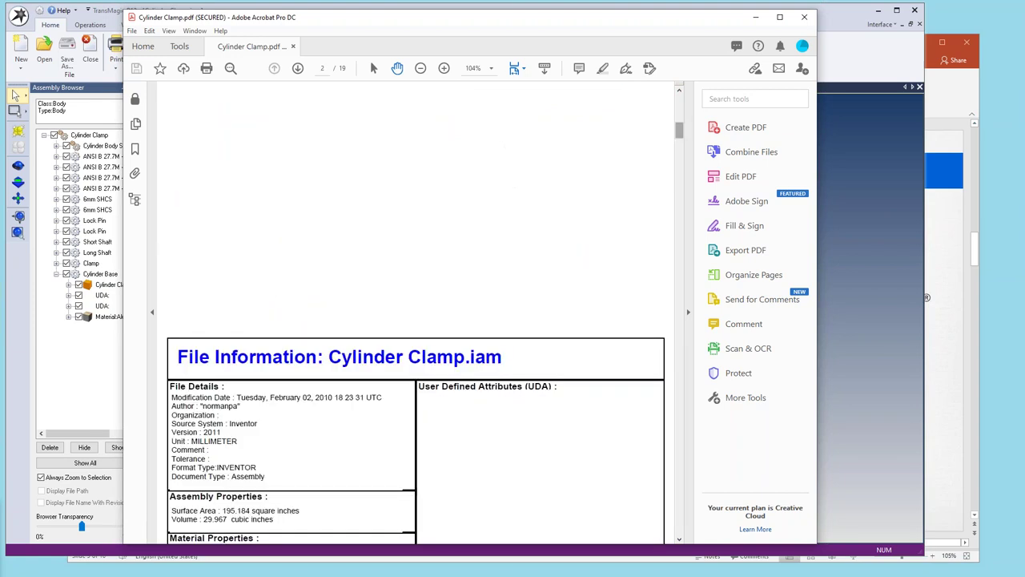
pyautogui.click(679, 93)
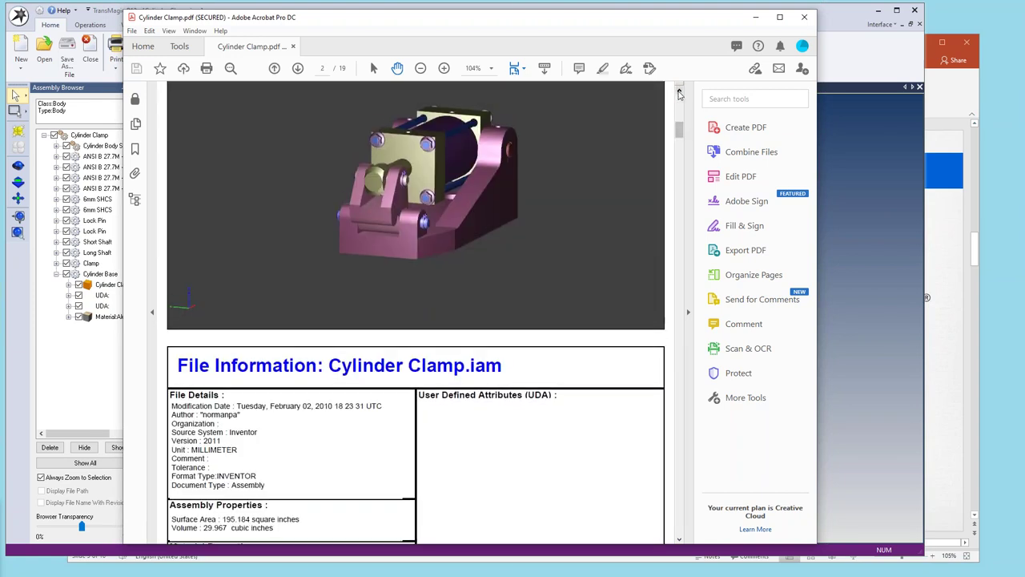
pyautogui.click(678, 93)
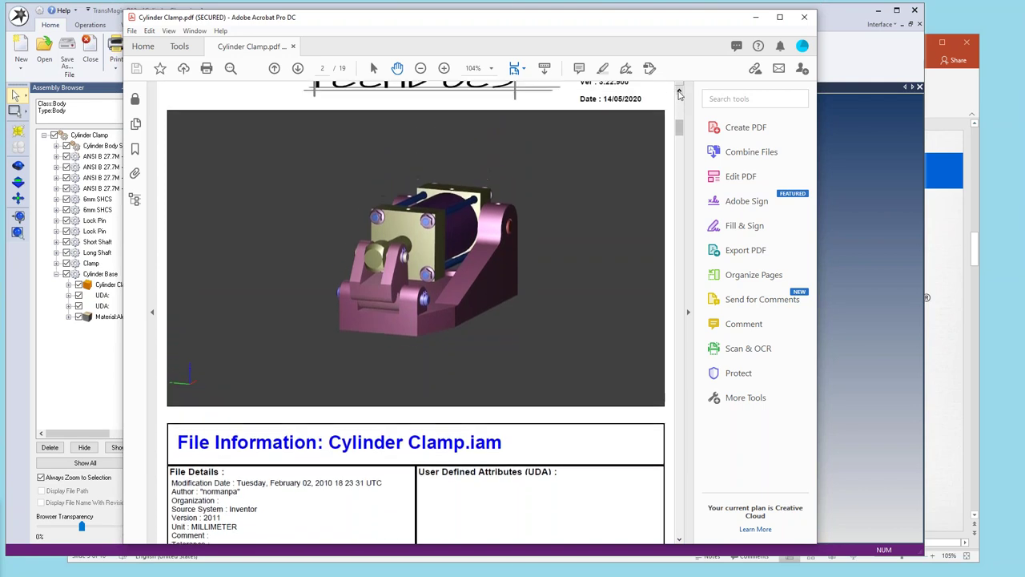
pyautogui.click(678, 93)
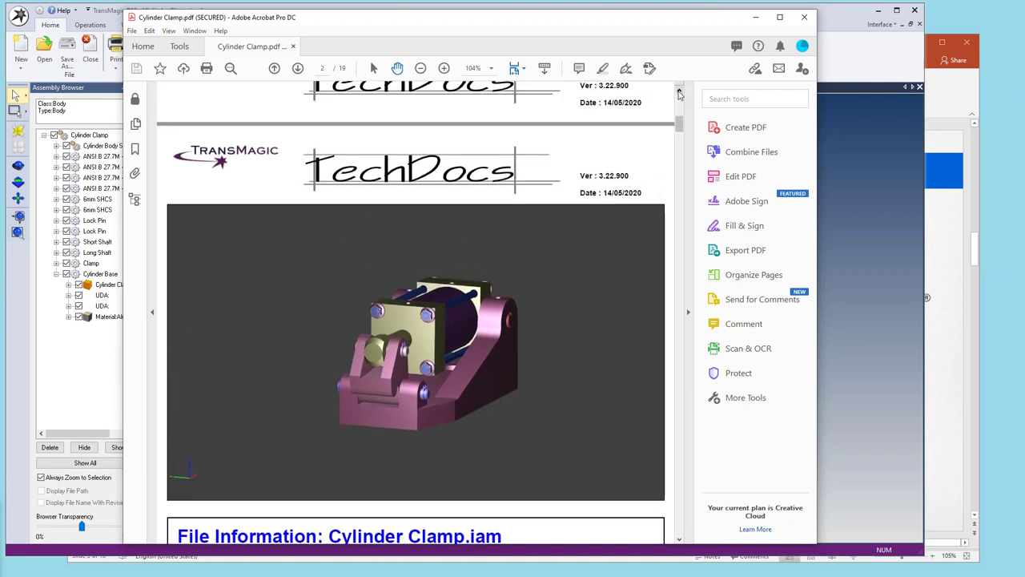
pyautogui.click(420, 346)
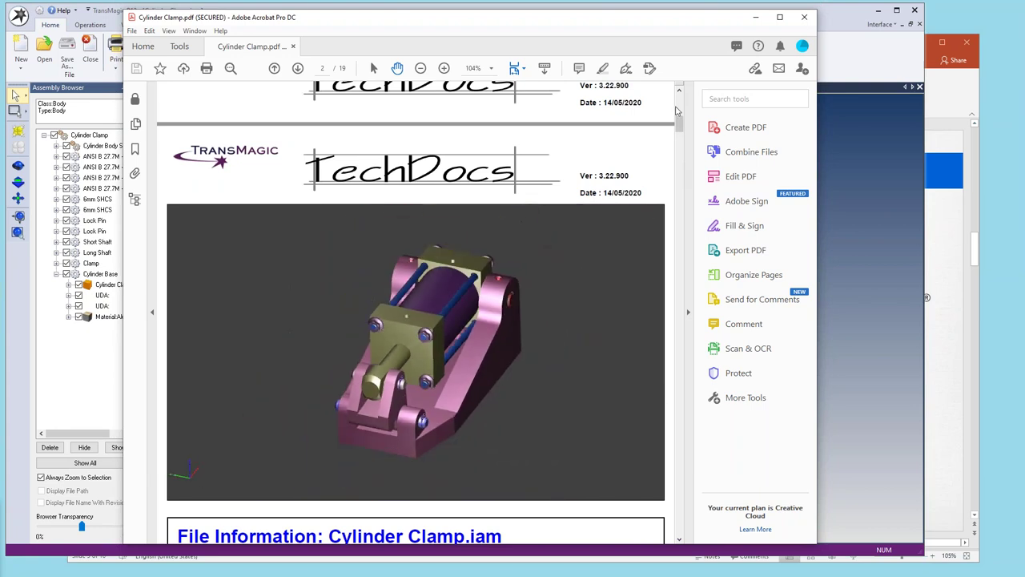
pyautogui.moveTo(680, 131); pyautogui.dragTo(680, 142)
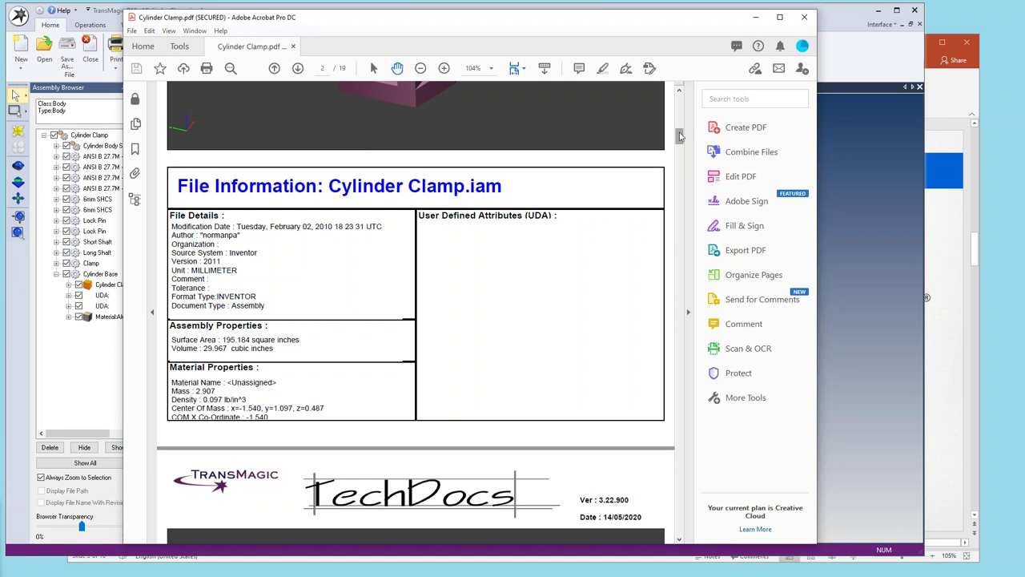
# Scroll down to page 15, Cylinder Base.ipt, and rotate its 3D model.
pyautogui.moveTo(679, 136); pyautogui.dragTo(680, 156)
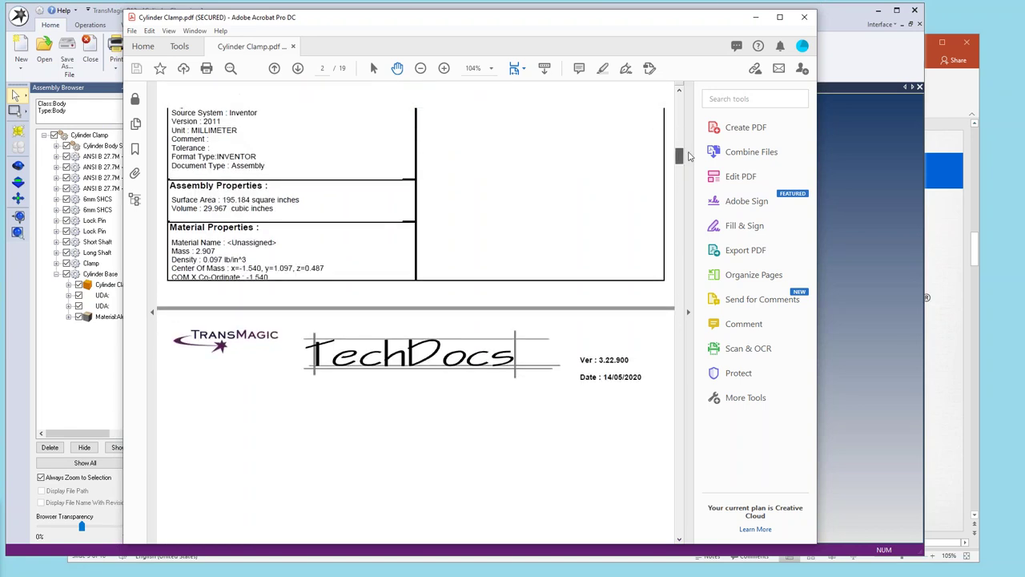
pyautogui.scroll(-3, 687, 157)
pyautogui.moveTo(447, 286)
pyautogui.mouseDown()
pyautogui.moveTo(328, 326)
pyautogui.moveTo(457, 363)
pyautogui.mouseUp()
pyautogui.moveTo(678, 149)
pyautogui.mouseDown()
pyautogui.moveTo(693, 241)
pyautogui.moveTo(683, 268)
pyautogui.mouseUp()
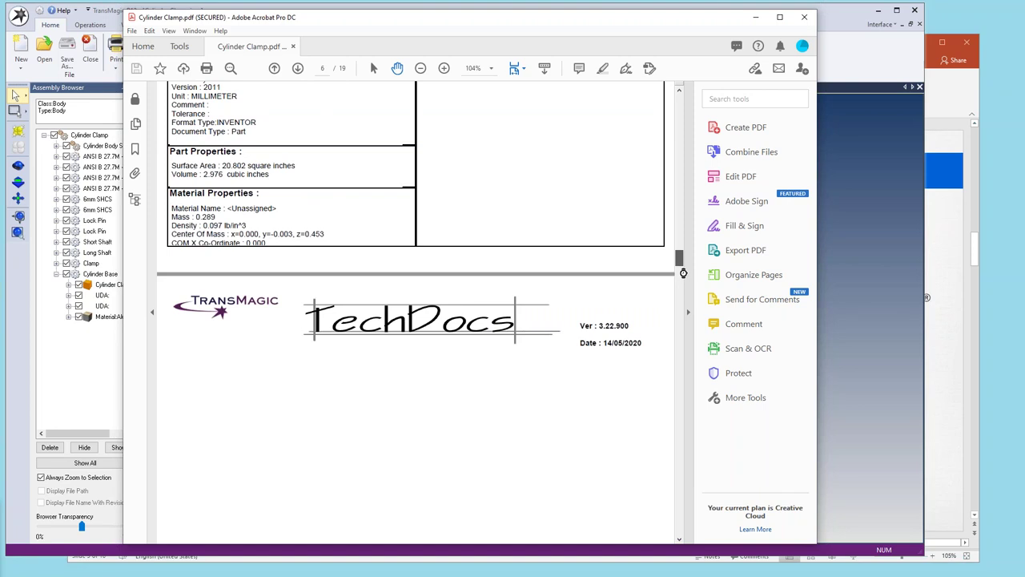
pyautogui.moveTo(683, 273); pyautogui.dragTo(681, 288)
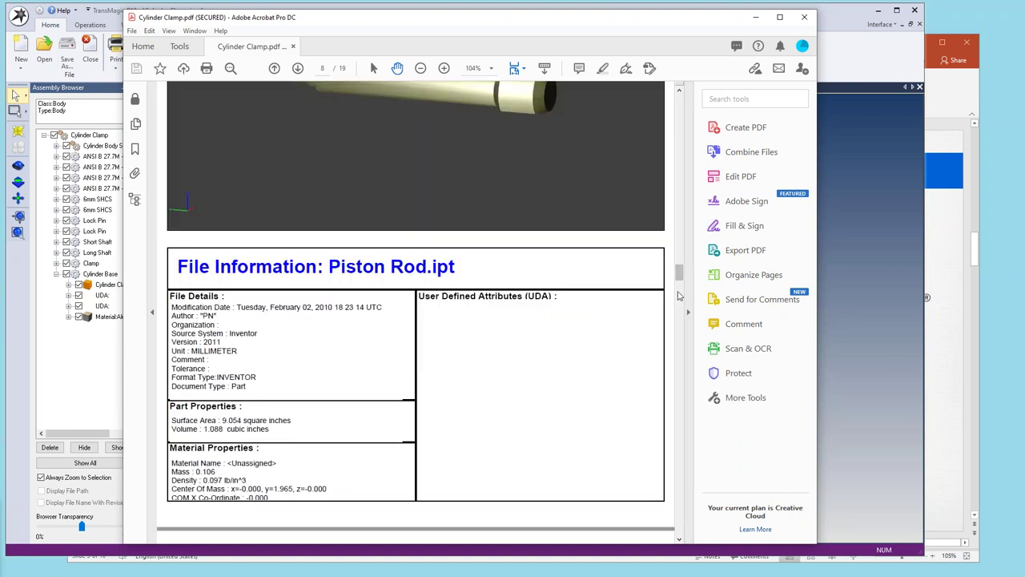
pyautogui.click(680, 298)
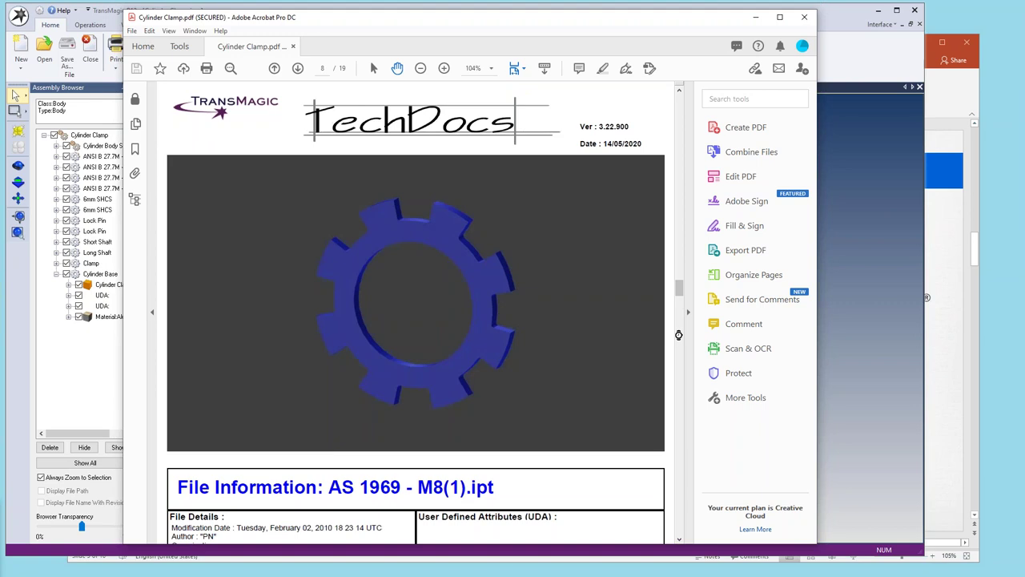
pyautogui.click(680, 369)
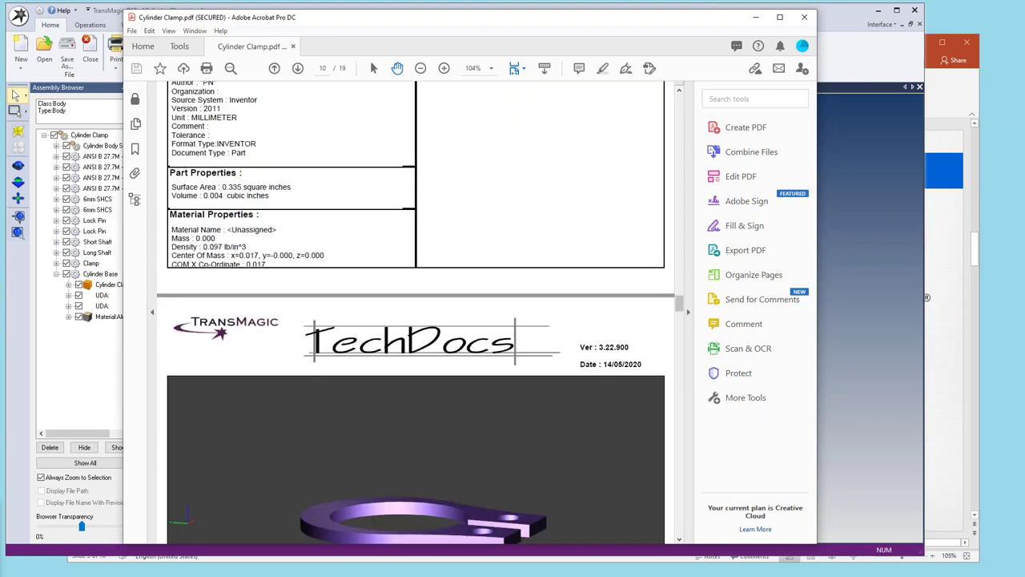
pyautogui.click(679, 372)
pyautogui.click(679, 374)
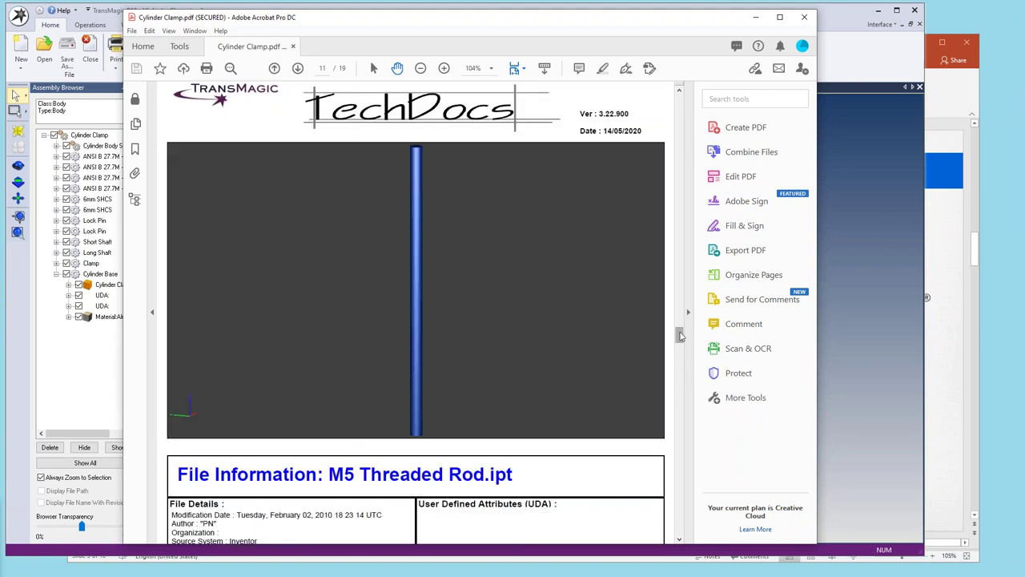
pyautogui.moveTo(680, 334)
pyautogui.mouseDown()
pyautogui.moveTo(677, 429)
pyautogui.moveTo(679, 400)
pyautogui.mouseUp()
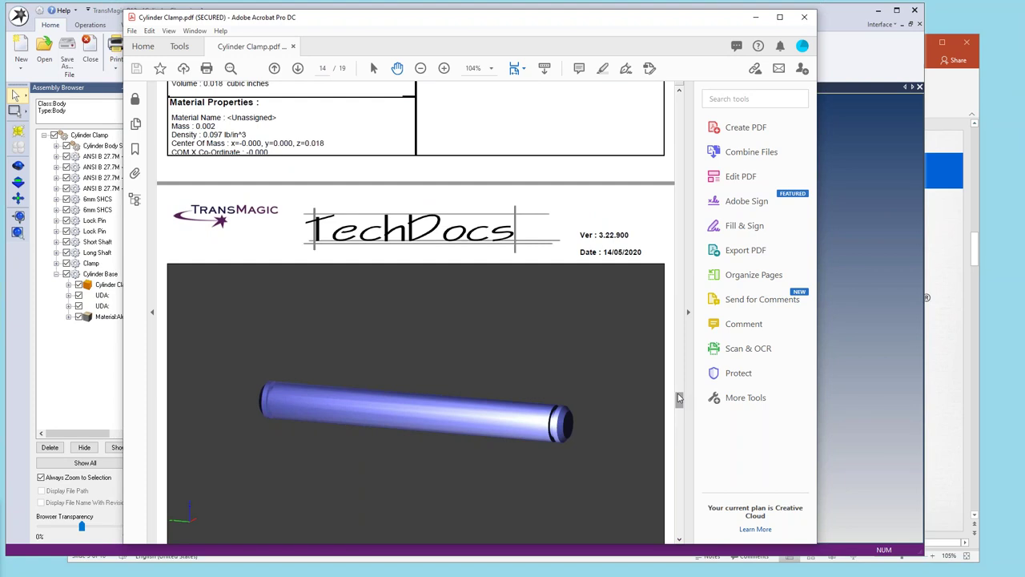
pyautogui.moveTo(678, 398); pyautogui.dragTo(678, 433)
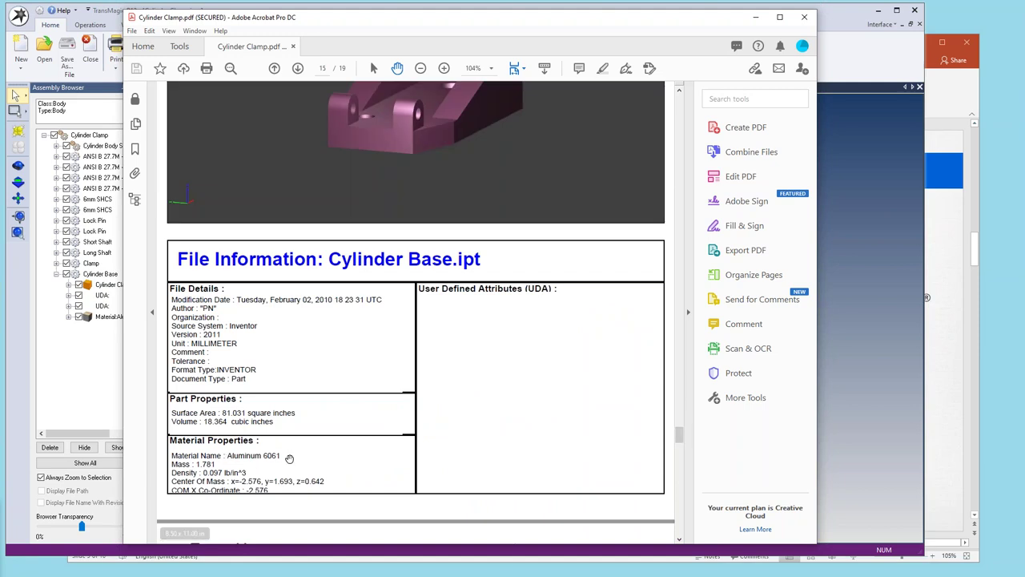
pyautogui.moveTo(400, 115)
pyautogui.mouseDown()
pyautogui.moveTo(328, 138)
pyautogui.moveTo(479, 129)
pyautogui.mouseUp()
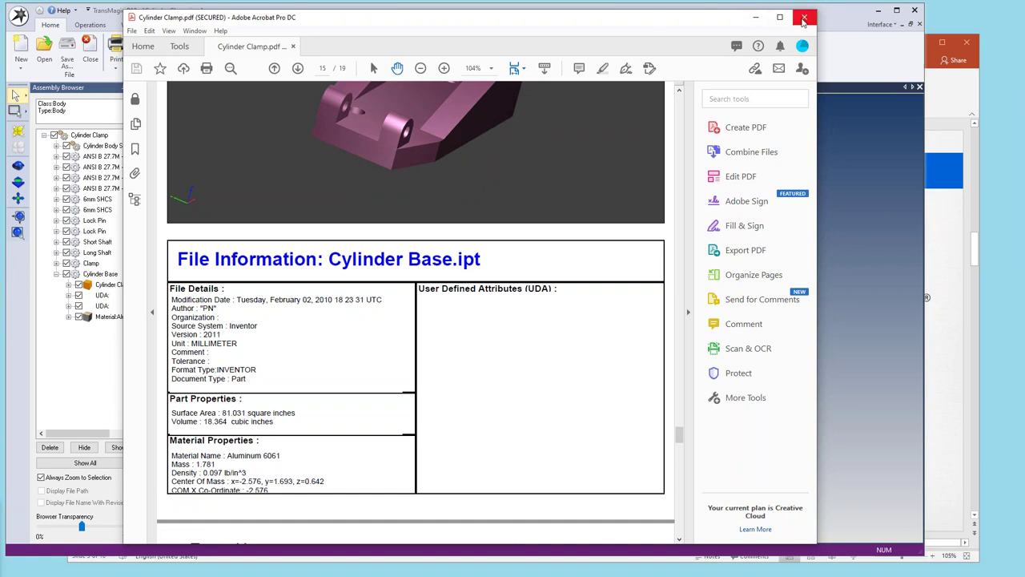
# Show the 3D model's part tree and expand Cylinder Base and Cylinder Clamp.
pyautogui.click(134, 201)
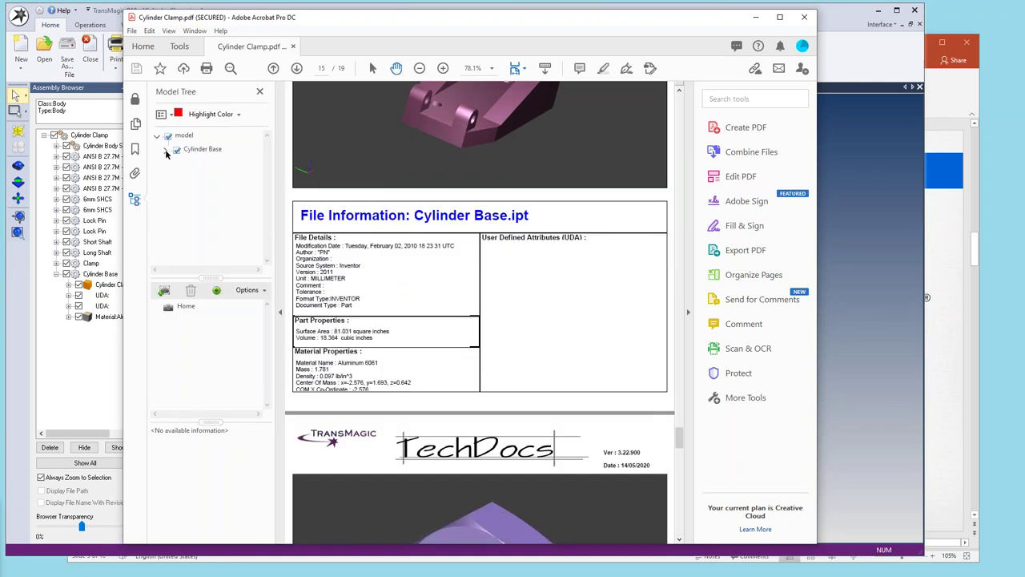
pyautogui.click(167, 150)
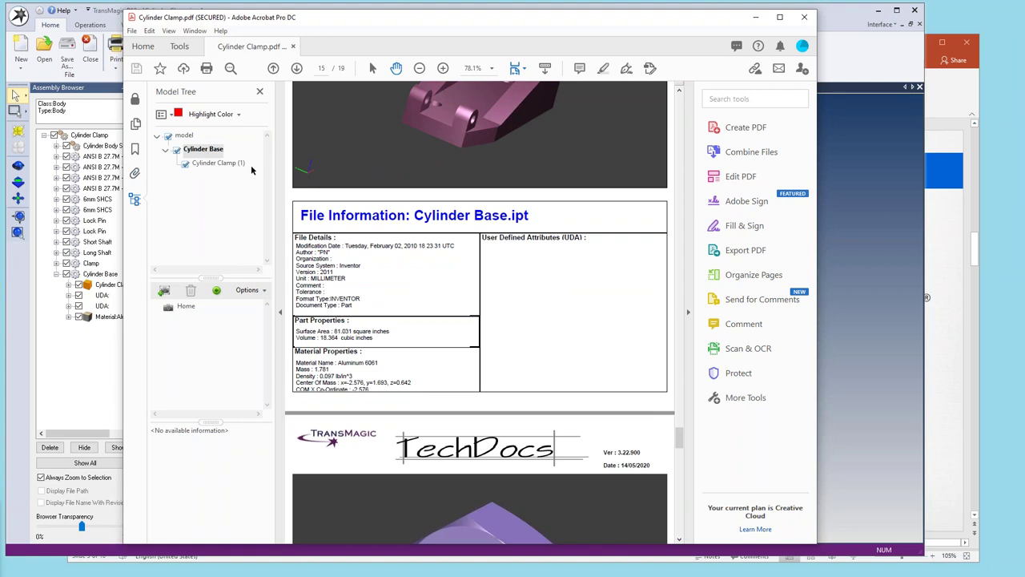
pyautogui.moveTo(685, 437); pyautogui.dragTo(626, 137)
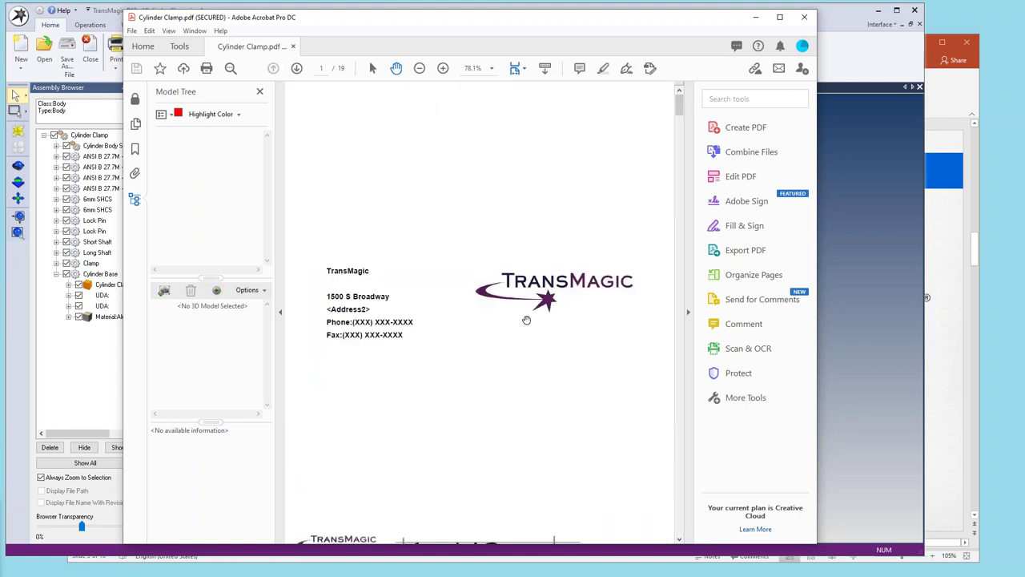
pyautogui.scroll(-5, 524, 320)
pyautogui.scroll(-1, 519, 347)
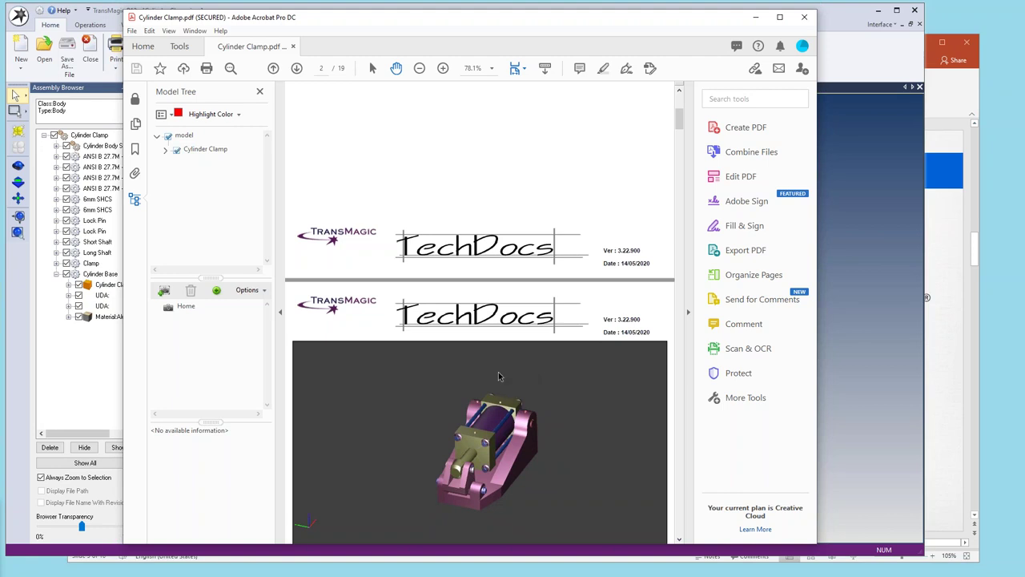
pyautogui.click(166, 150)
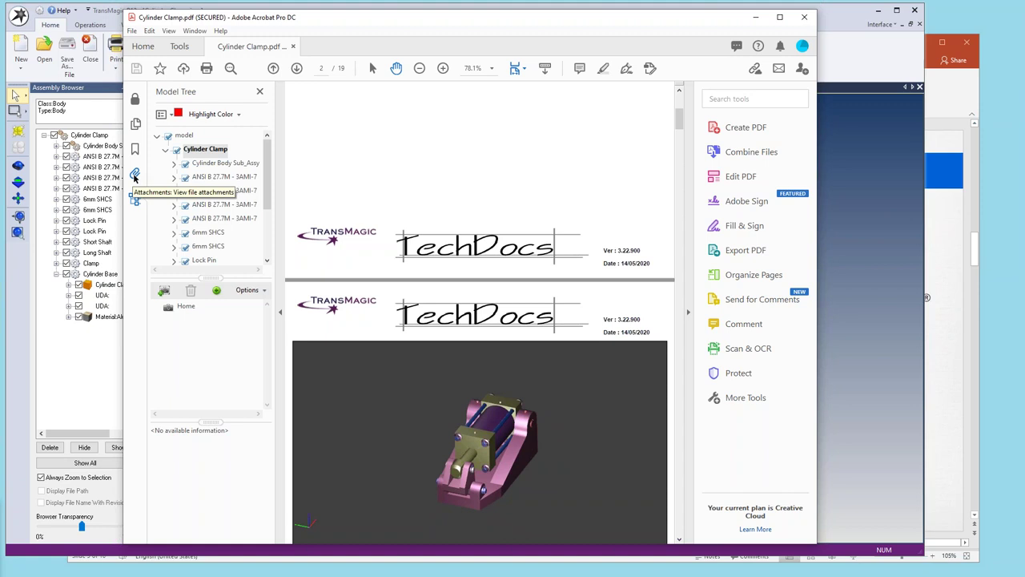
# Browse the PDF's attachments and page thumbnails, then close Acrobat.
pyautogui.click(135, 174)
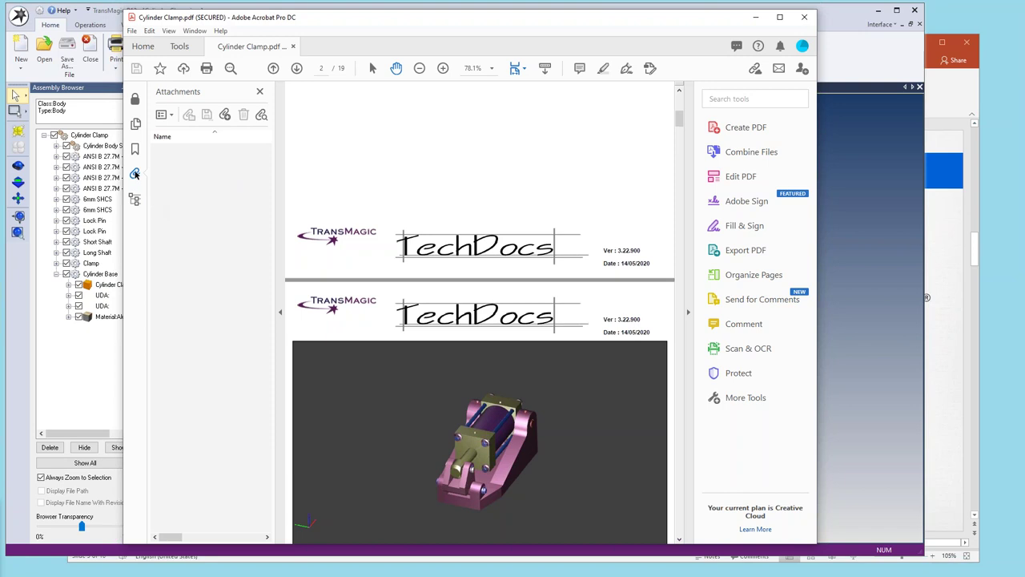
pyautogui.click(134, 174)
pyautogui.click(135, 175)
pyautogui.moveTo(172, 539)
pyautogui.mouseDown()
pyautogui.moveTo(207, 538)
pyautogui.moveTo(170, 538)
pyautogui.mouseUp()
pyautogui.click(135, 123)
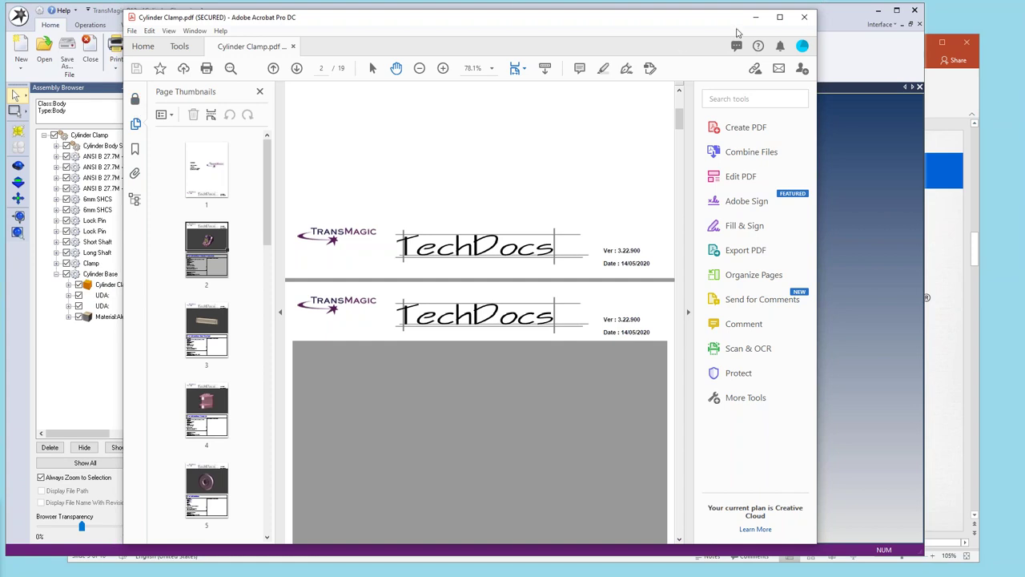
pyautogui.click(808, 19)
pyautogui.click(806, 19)
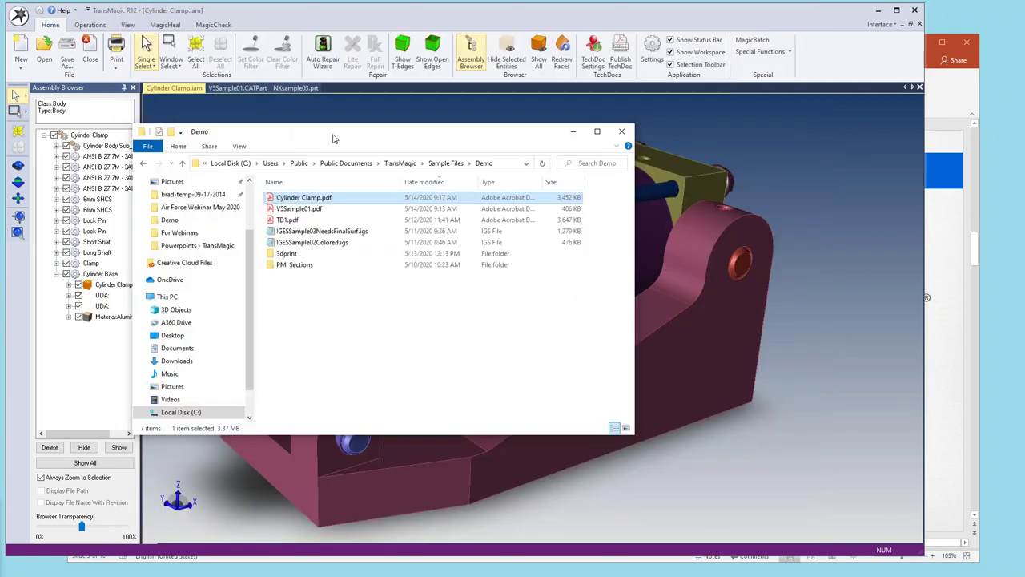
# Move the Explorer window aside and orbit the cylinder clamp to front and side views.
pyautogui.moveTo(335, 137); pyautogui.dragTo(0, 200)
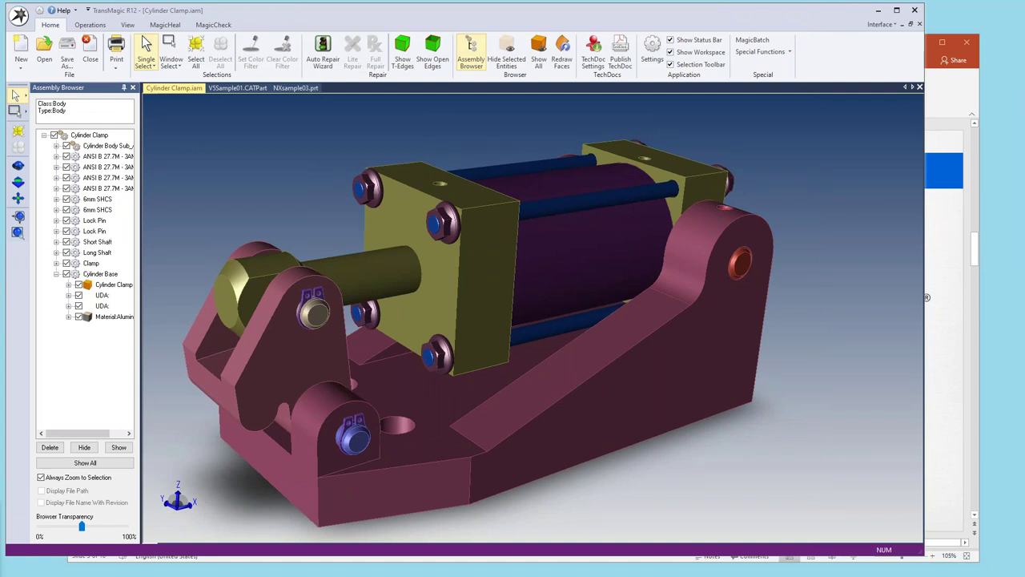
pyautogui.moveTo(480, 320); pyautogui.dragTo(561, 320, button='middle')
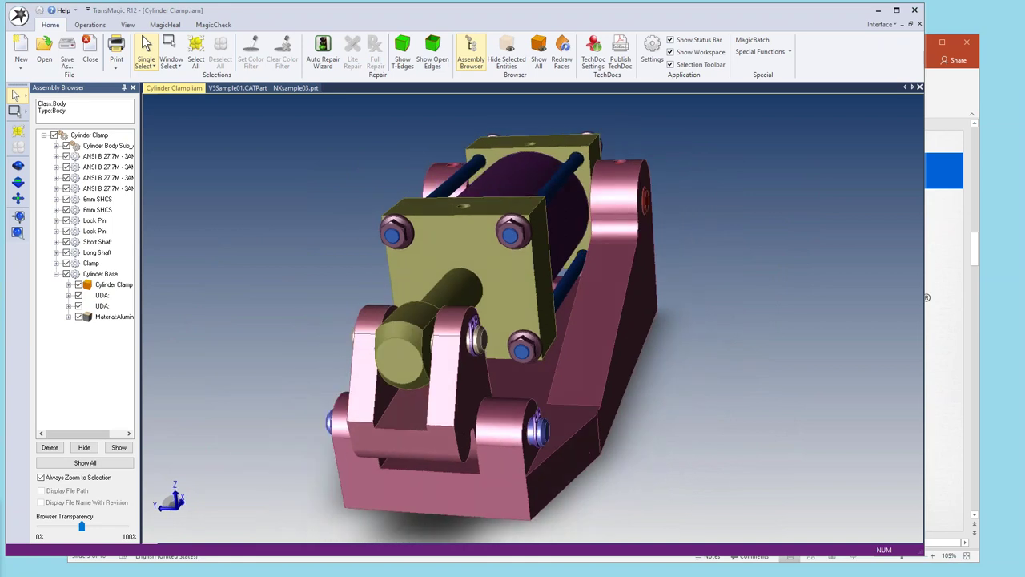
pyautogui.moveTo(560, 320); pyautogui.dragTo(656, 304, button='middle')
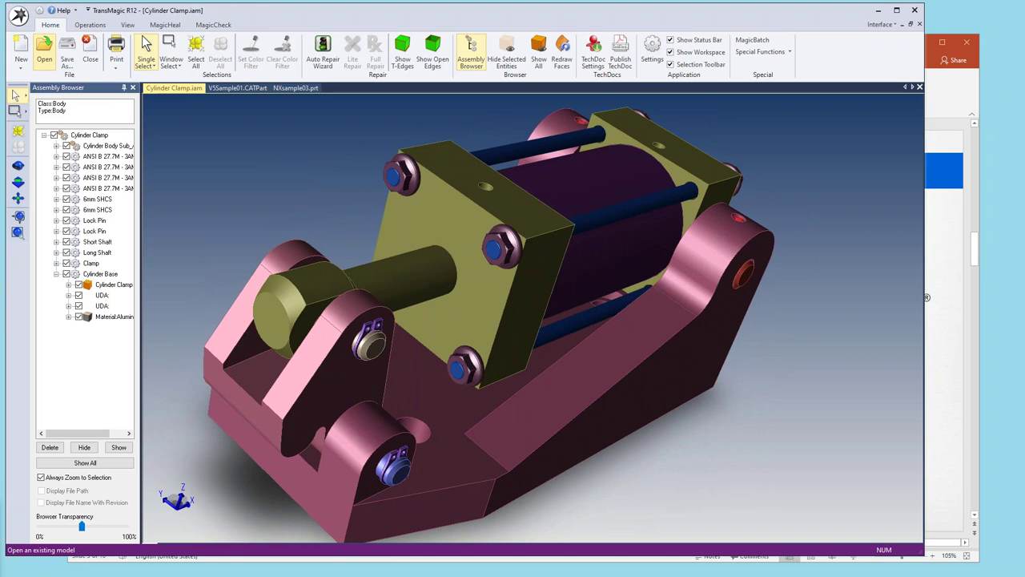
# Open IGESSample01.igs from the IGES sample folder and run the automatic repair check.
pyautogui.click(44, 55)
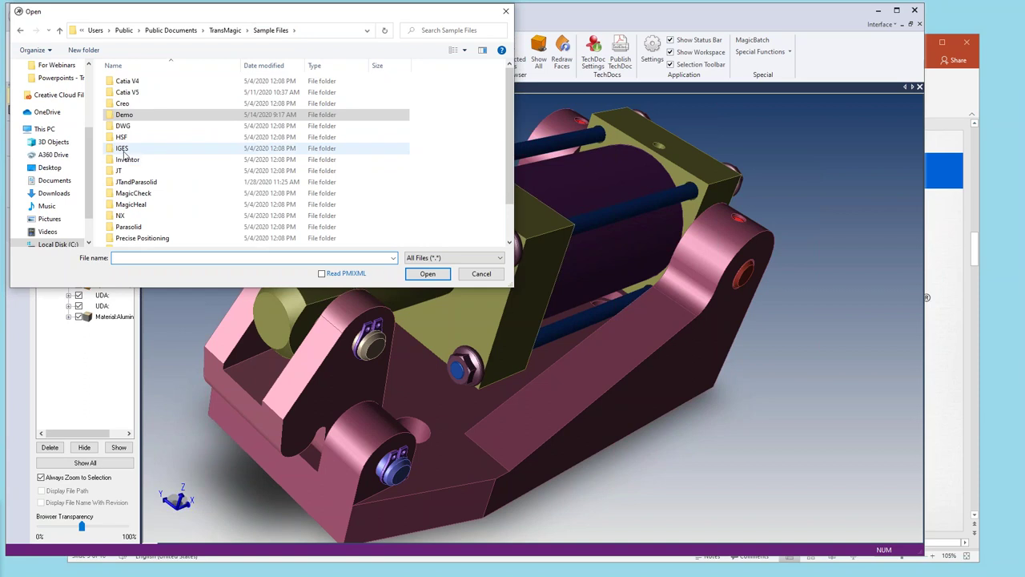
pyautogui.doubleClick(123, 148)
pyautogui.click(138, 92)
pyautogui.click(424, 274)
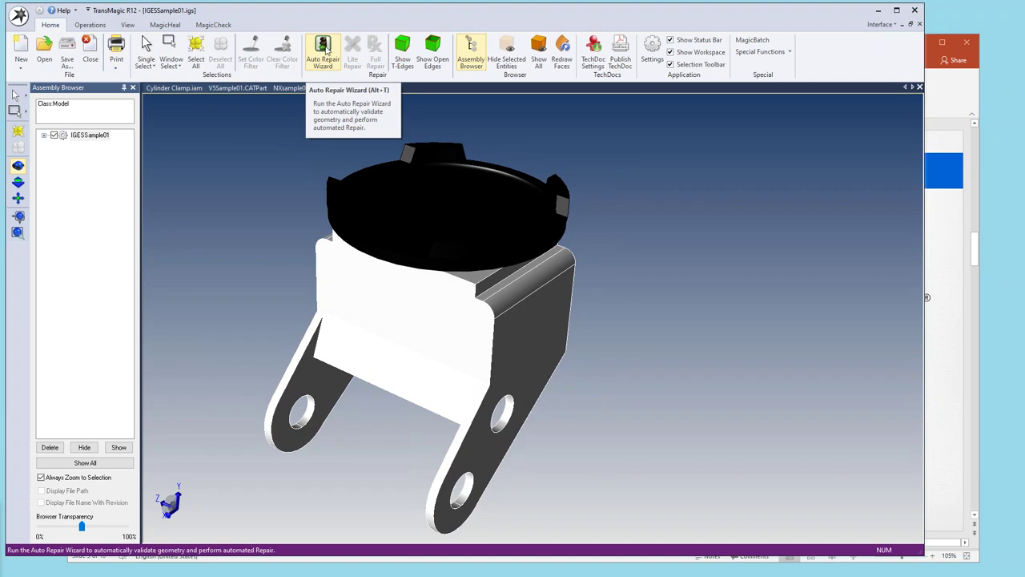
pyautogui.click(324, 53)
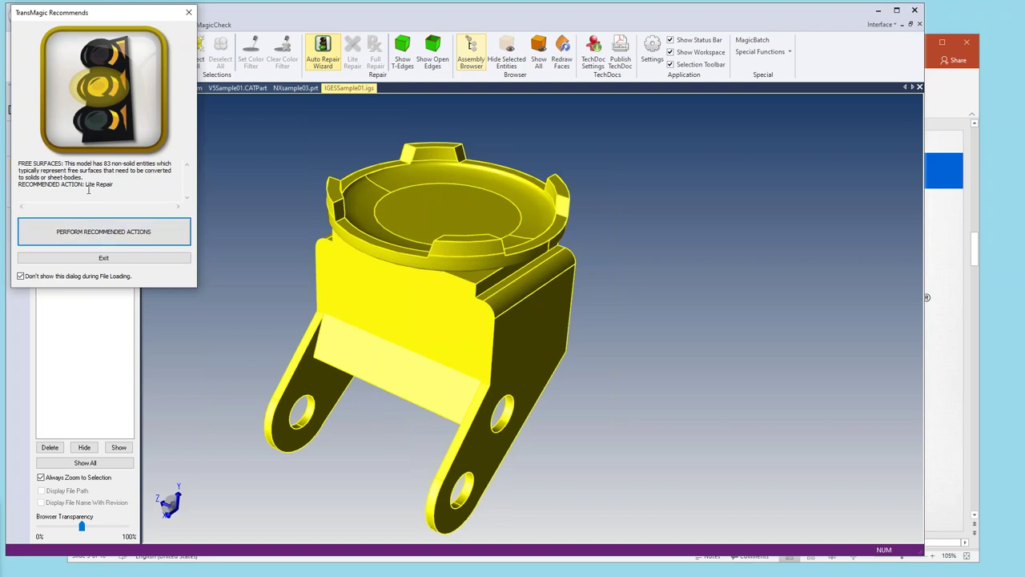
# Apply the recommended Lite Repair, then select the cap's TRIM SRF body in the part tree.
pyautogui.click(118, 232)
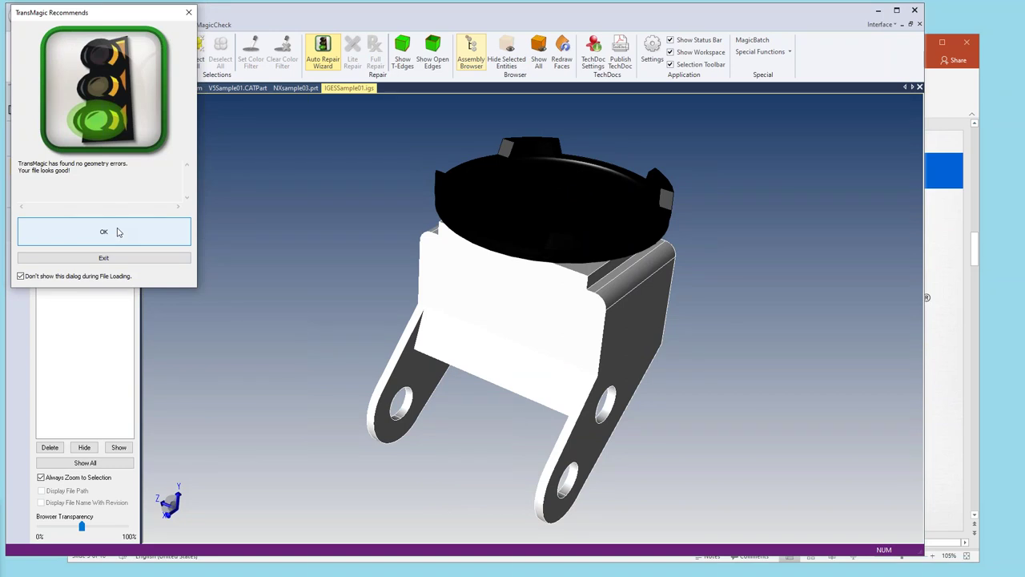
pyautogui.click(118, 232)
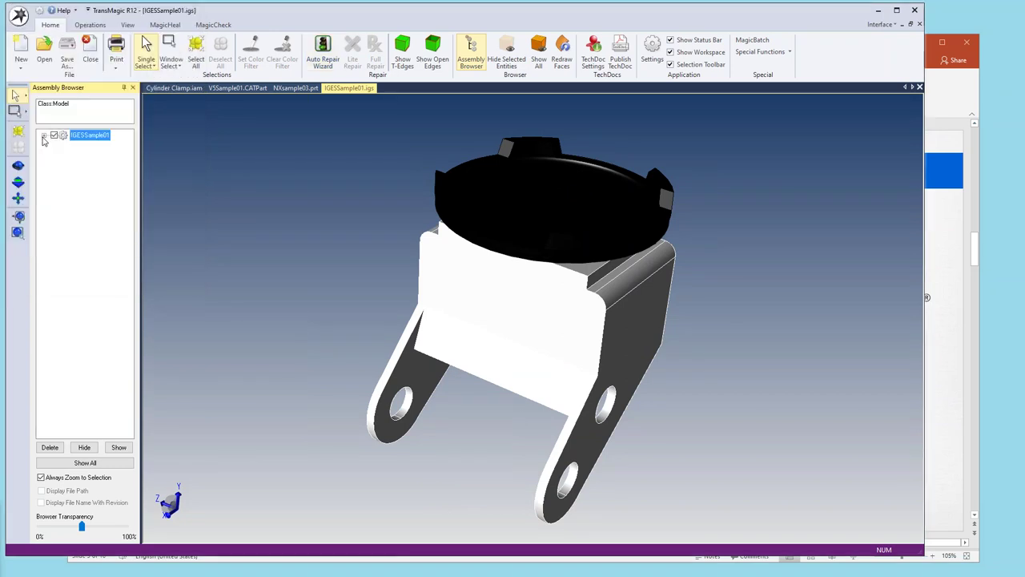
pyautogui.click(44, 136)
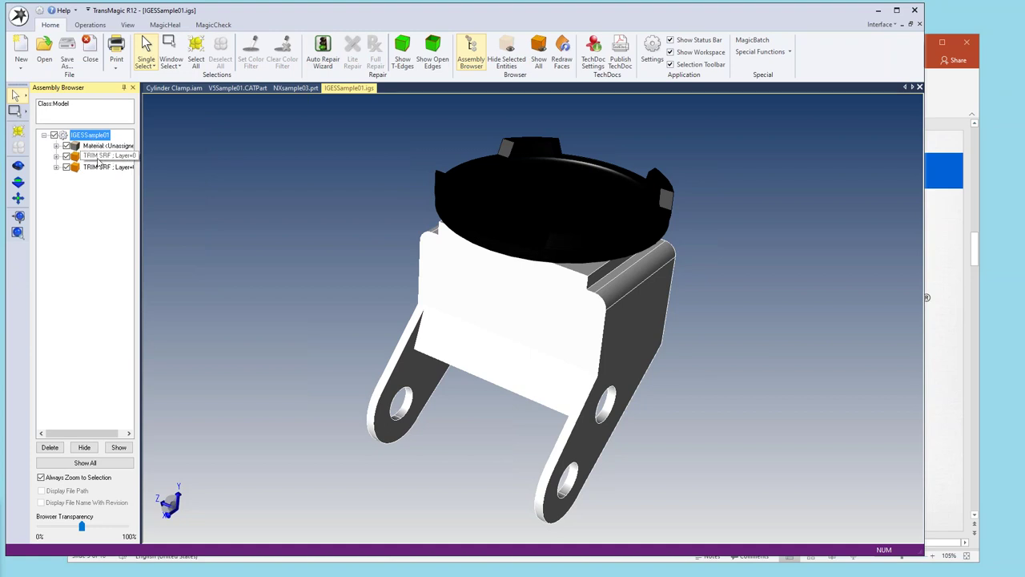
pyautogui.click(97, 158)
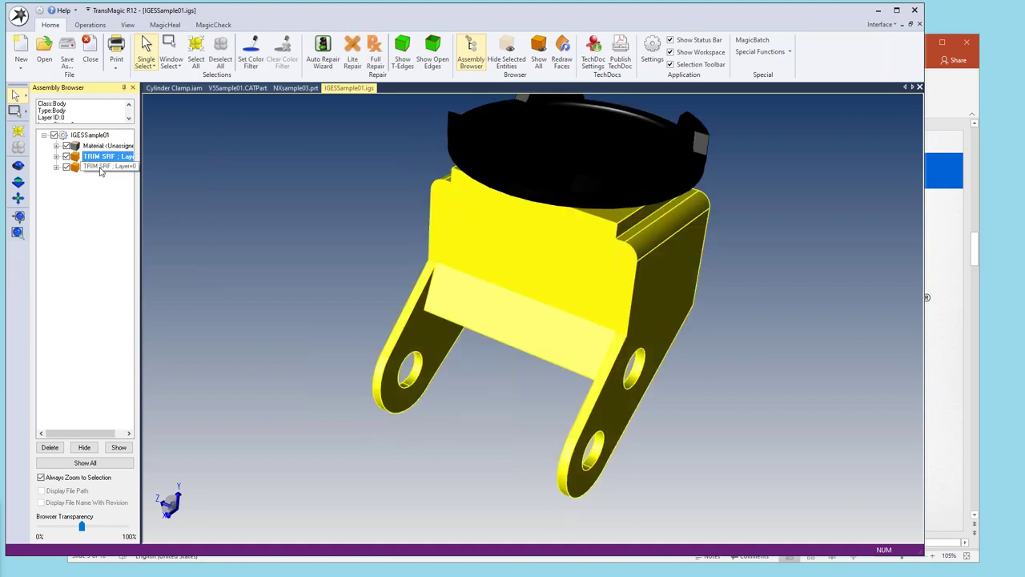
pyautogui.click(100, 166)
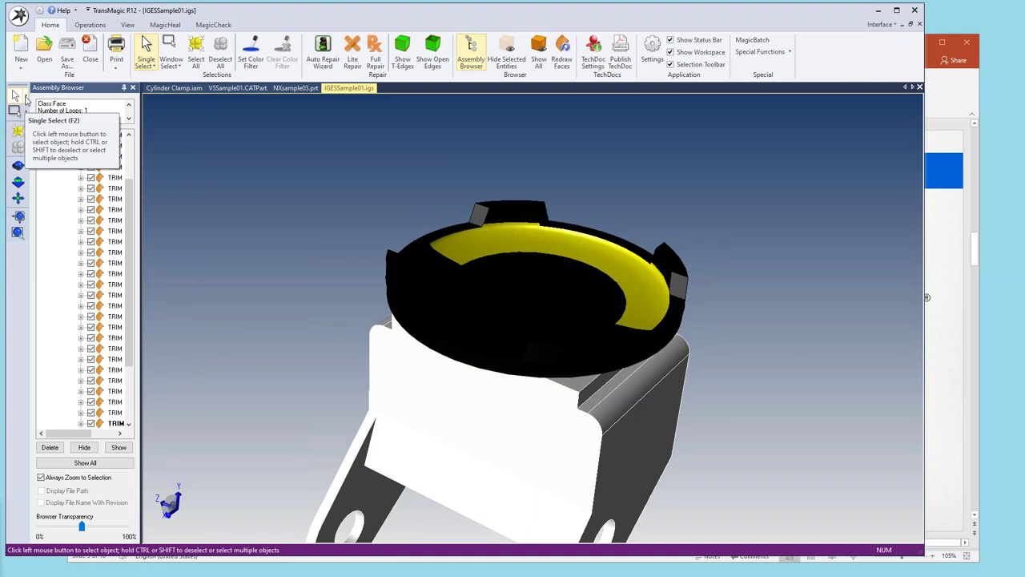
# Switch the selection filter to Body and recolour the round cap orange.
pyautogui.click(25, 98)
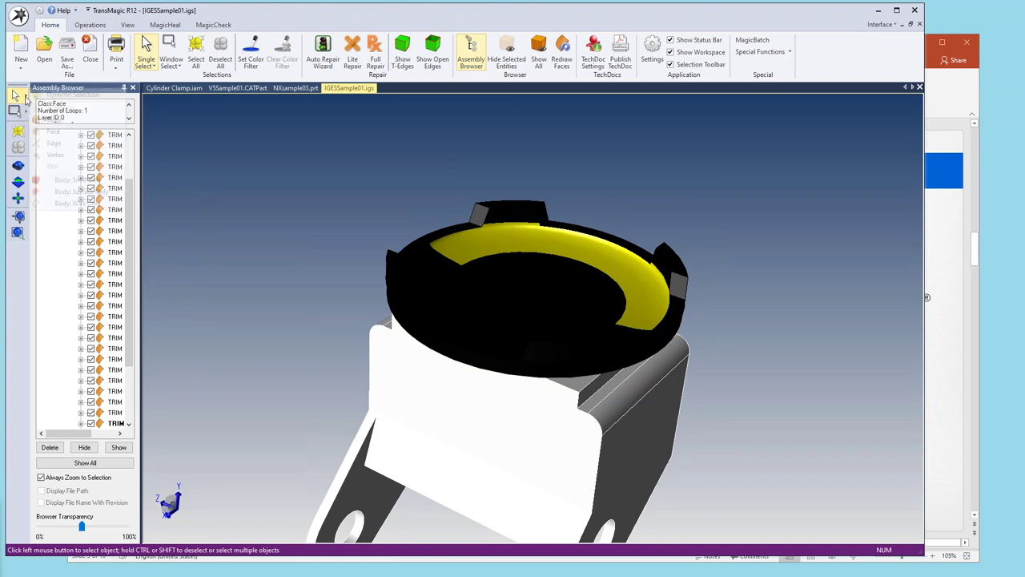
pyautogui.click(474, 272)
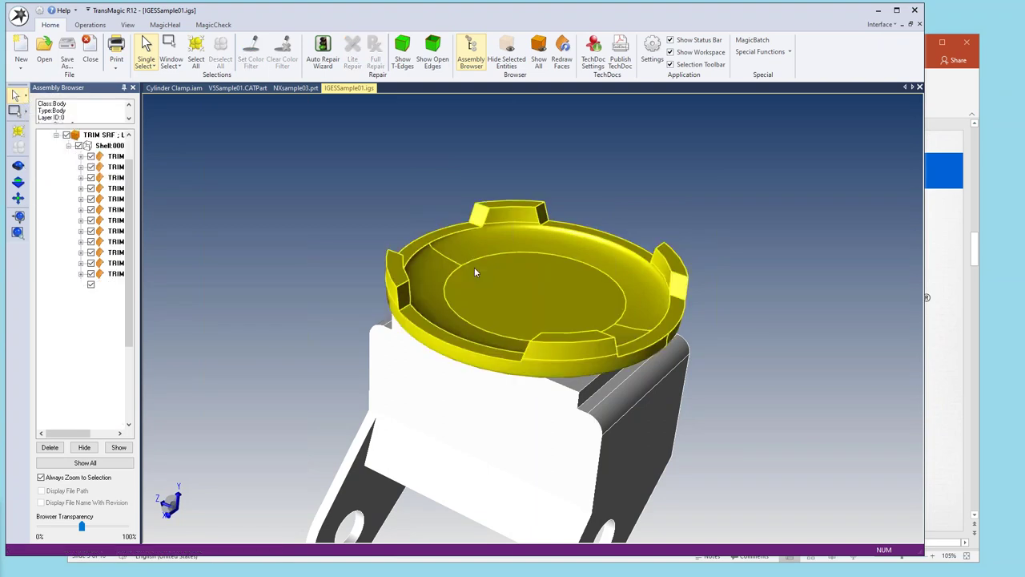
pyautogui.click(90, 25)
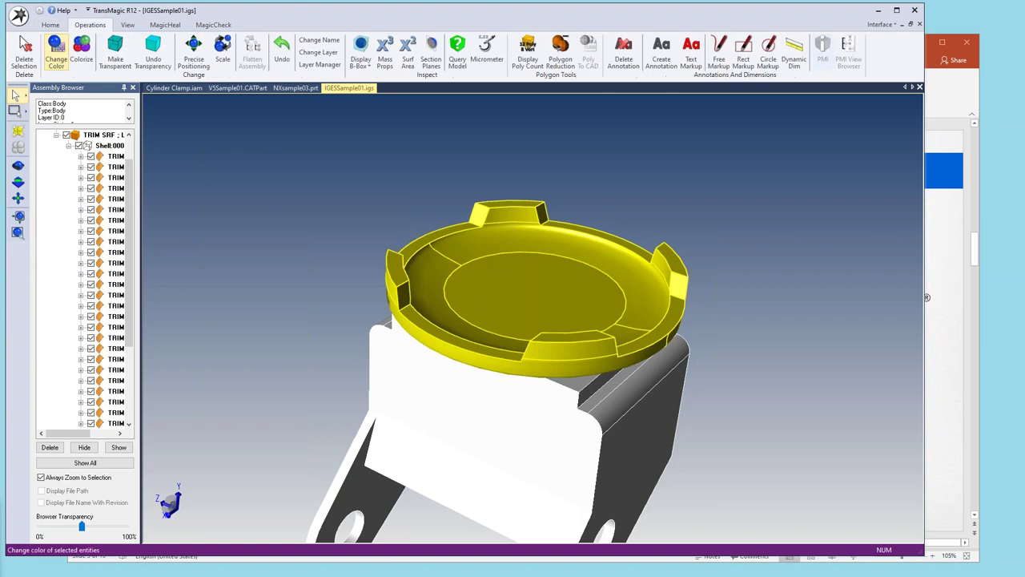
pyautogui.click(56, 49)
pyautogui.click(429, 247)
pyautogui.click(425, 356)
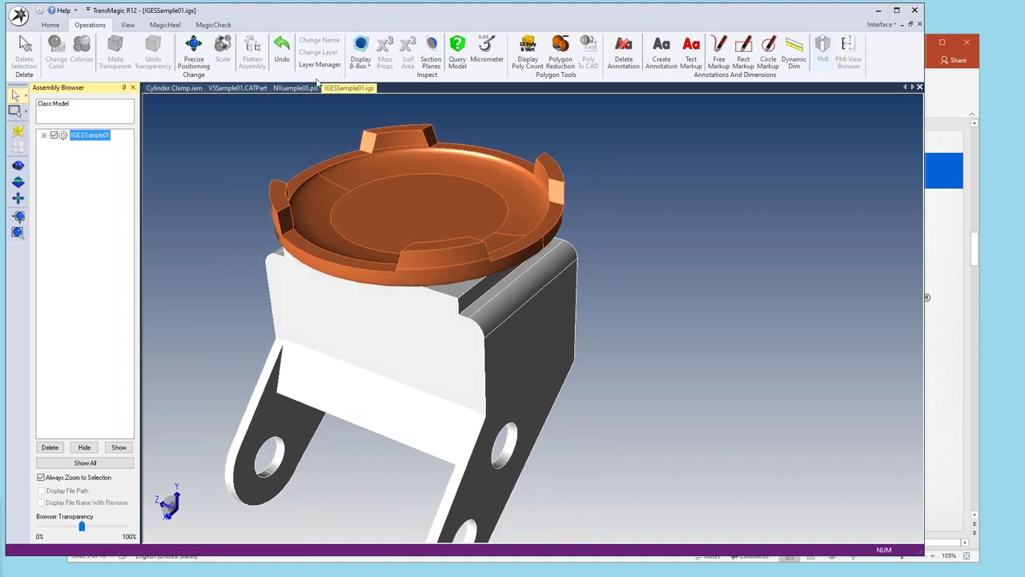
# Query the round cap to get its face and edge statistics.
pyautogui.click(460, 48)
pyautogui.click(305, 169)
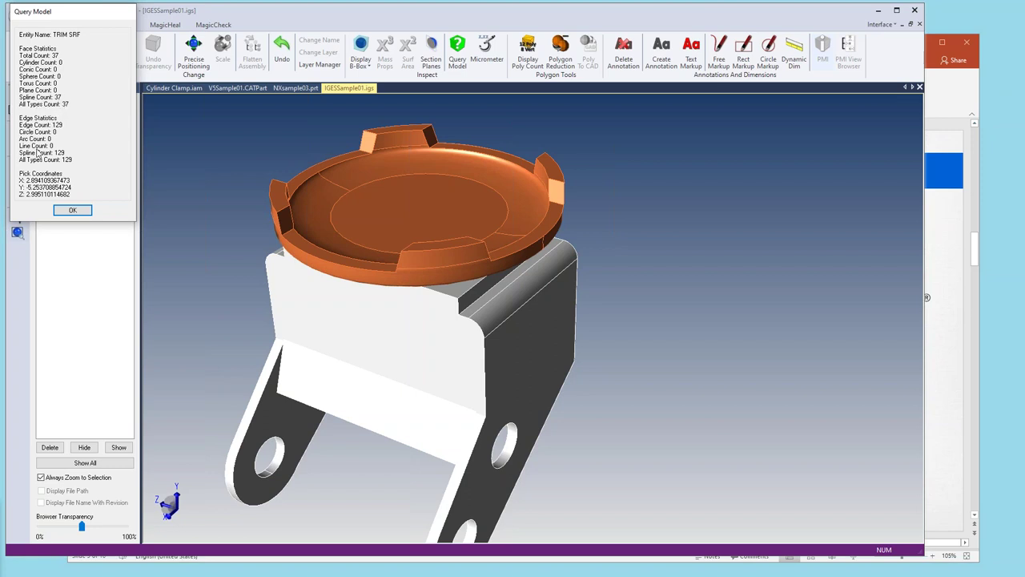
# Close the cap's results (37 spline faces, 129 spline edges) and rotate the part slightly.
pyautogui.click(73, 211)
pyautogui.click(73, 210)
pyautogui.moveTo(198, 188); pyautogui.dragTo(363, 164, button='middle')
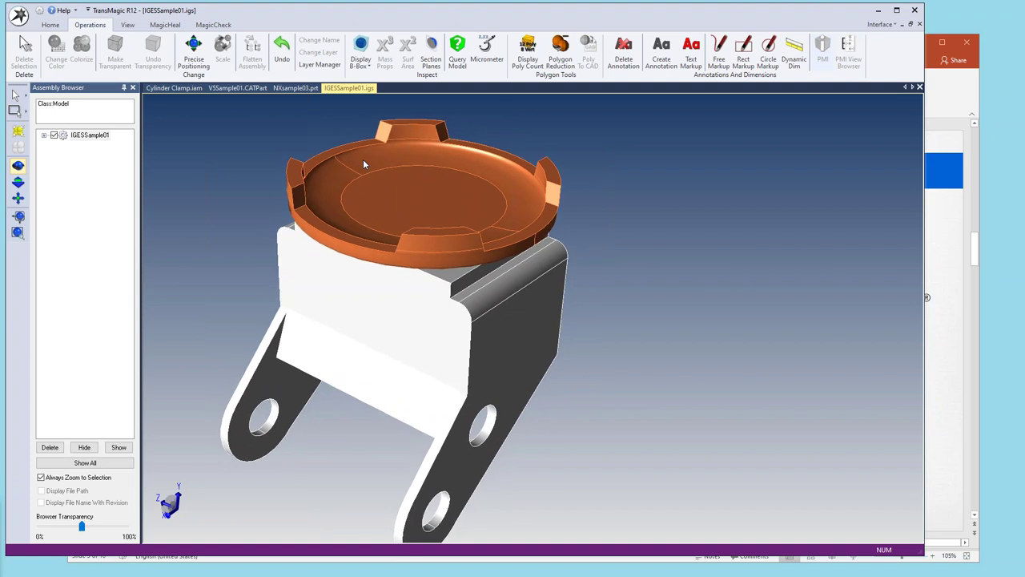
# Run Lite Repair on the whole IGESSample01 part and dismiss the no-errors message.
pyautogui.click(84, 134)
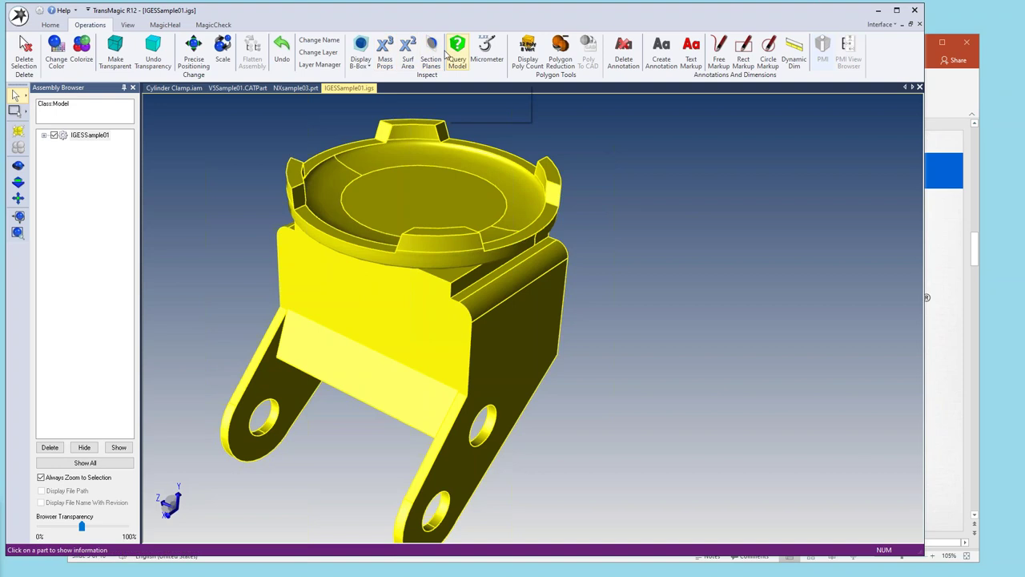
pyautogui.scroll(1, 296, 60)
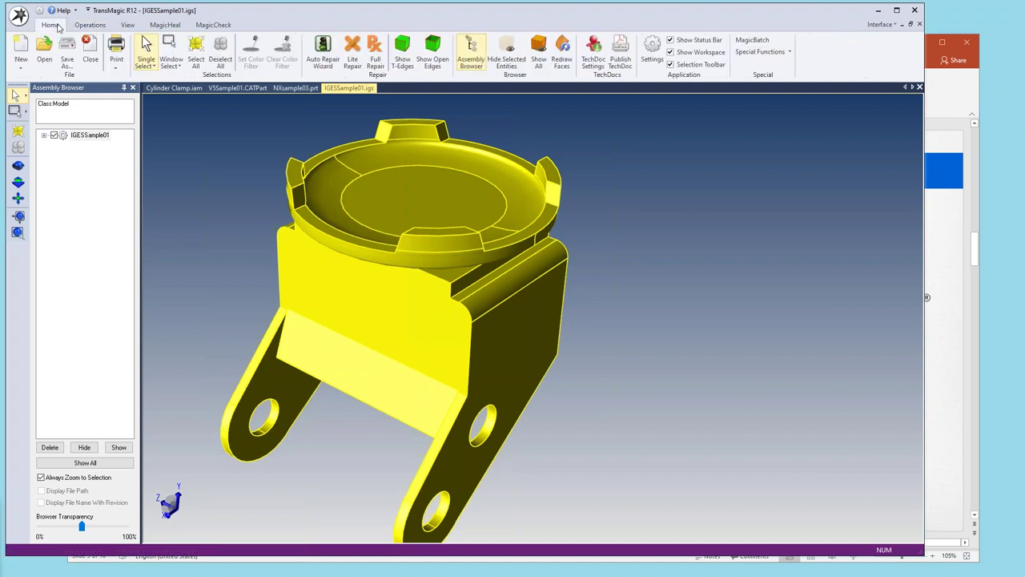
pyautogui.click(353, 54)
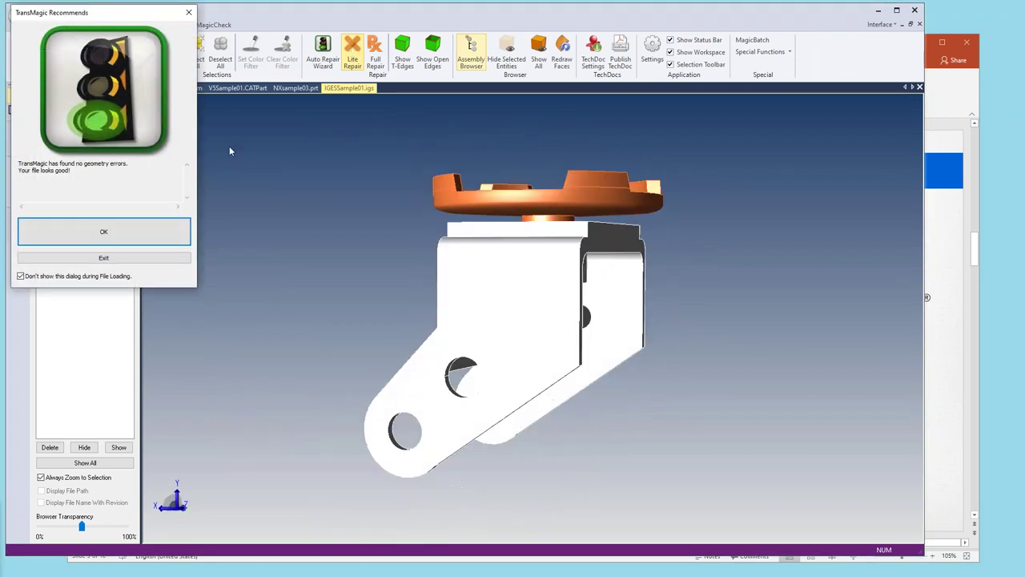
pyautogui.click(134, 234)
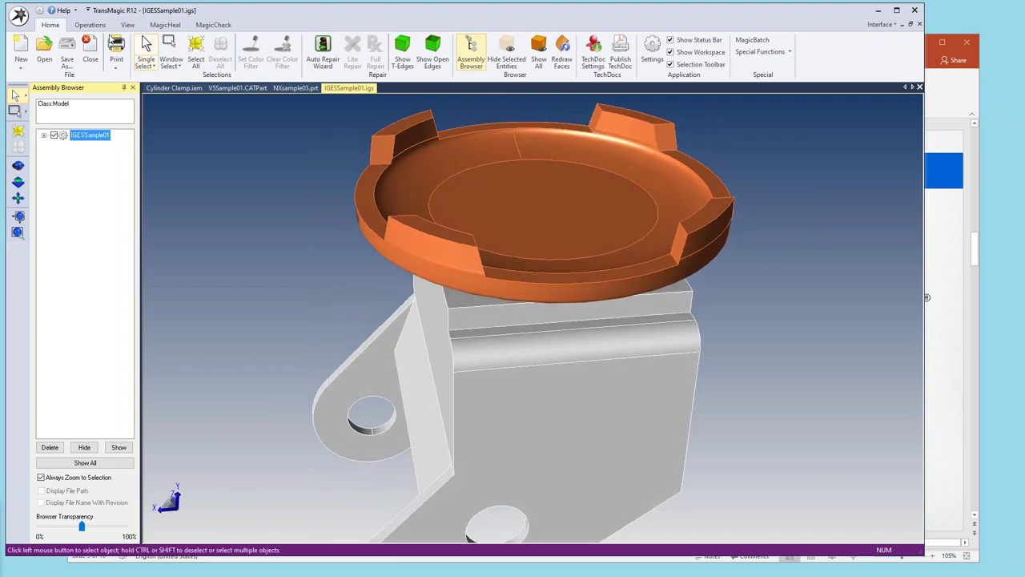
# Re-query the repaired cap: 34 faces (22 plane, 9 cylinder, 3 spline), 124 edges.
pyautogui.click(90, 24)
pyautogui.click(453, 55)
pyautogui.click(409, 132)
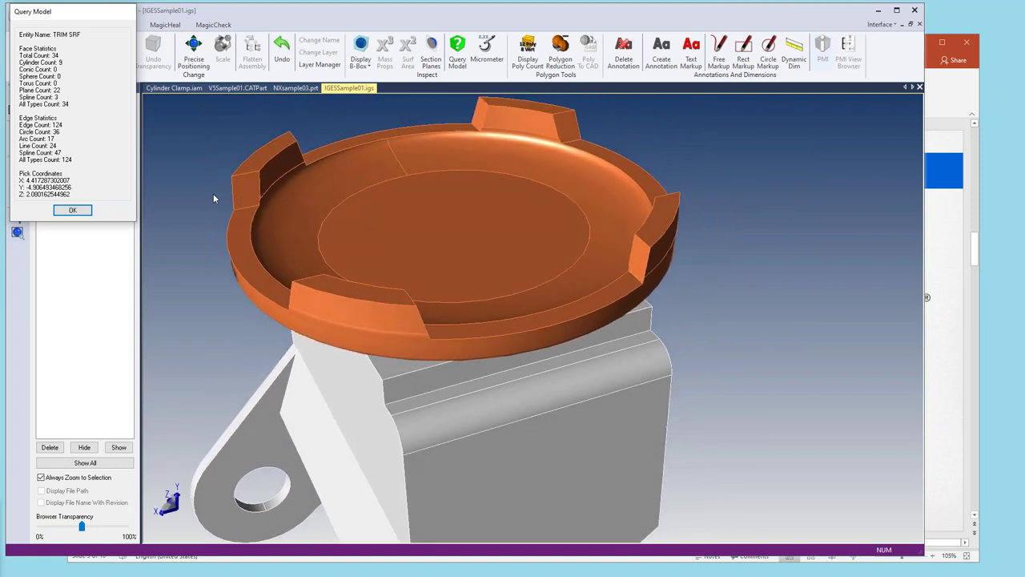
pyautogui.click(72, 210)
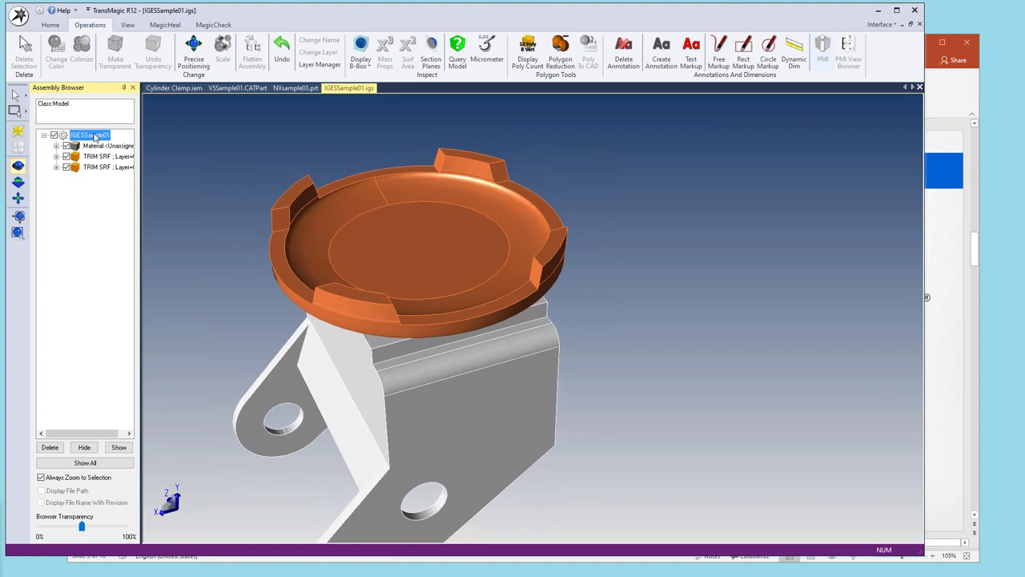
# Convert IGESSample01 into an assembly from the root's context menu.
pyautogui.rightClick(95, 136)
pyautogui.moveTo(123, 262)
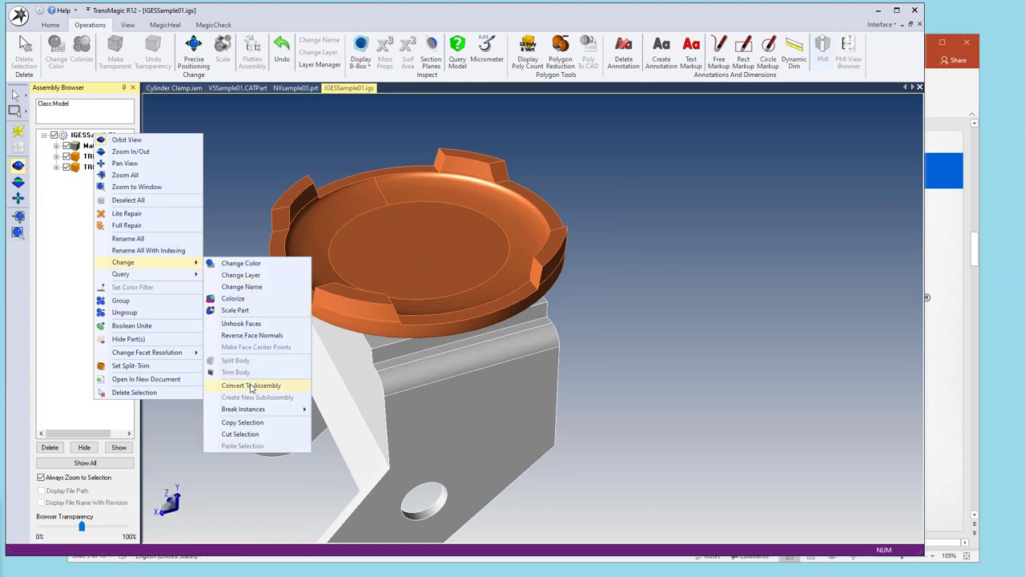
pyautogui.click(251, 385)
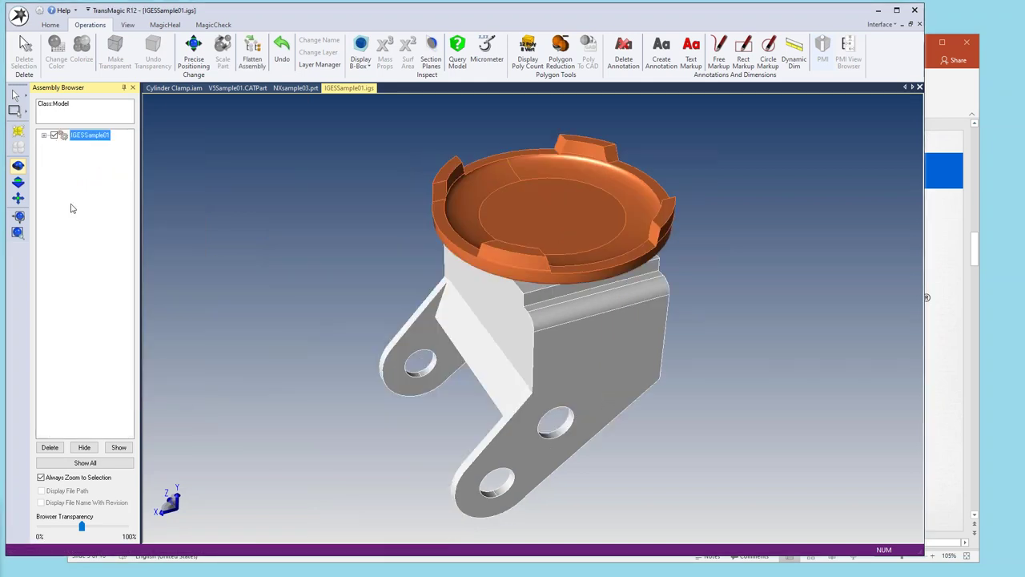
pyautogui.click(44, 135)
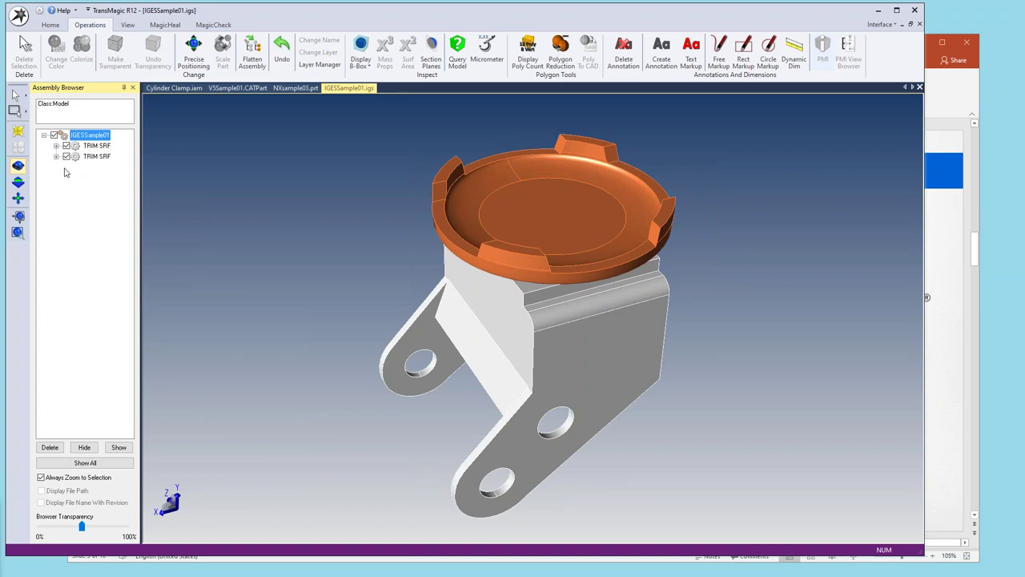
# Rename the cap part, the first TRIM SRF, to 'Saddle' and expand the model.
pyautogui.click(95, 146)
pyautogui.click(95, 156)
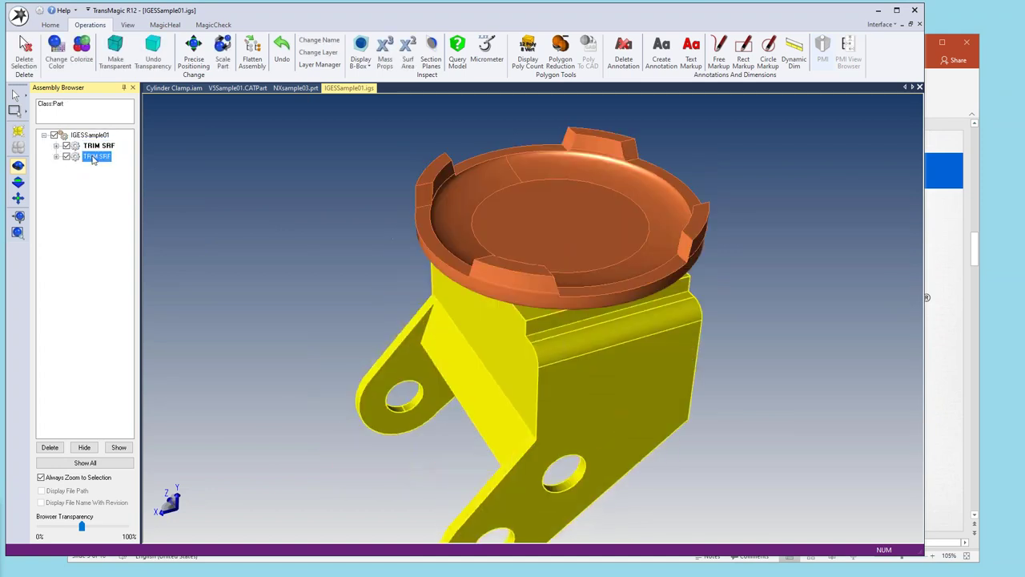
pyautogui.click(94, 146)
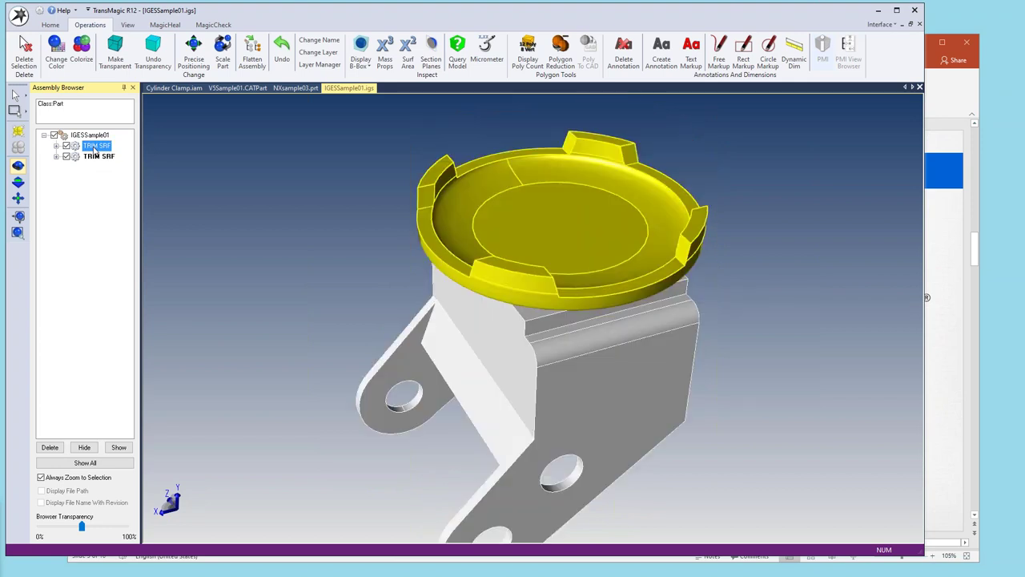
pyautogui.rightClick(95, 147)
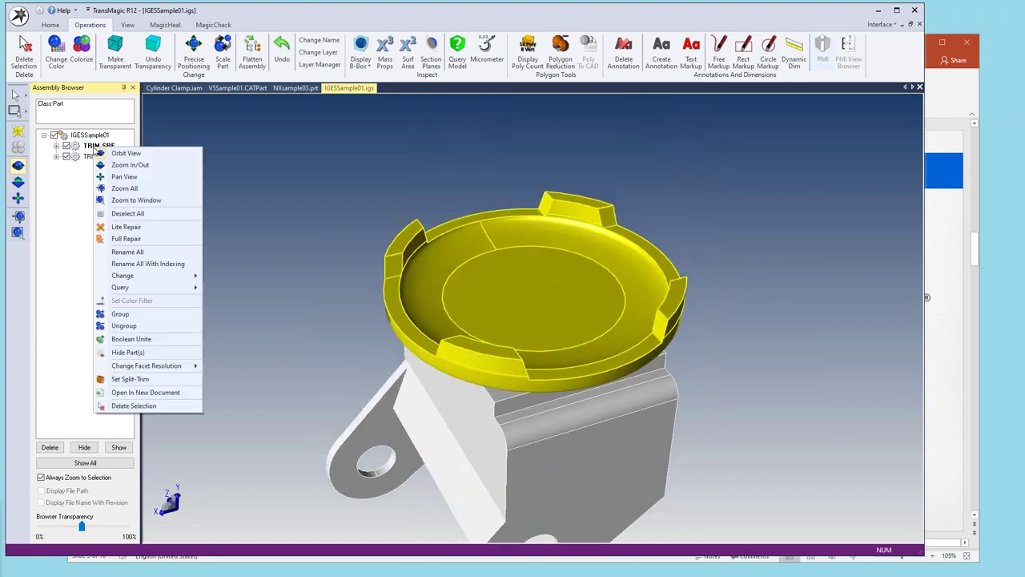
pyautogui.click(127, 251)
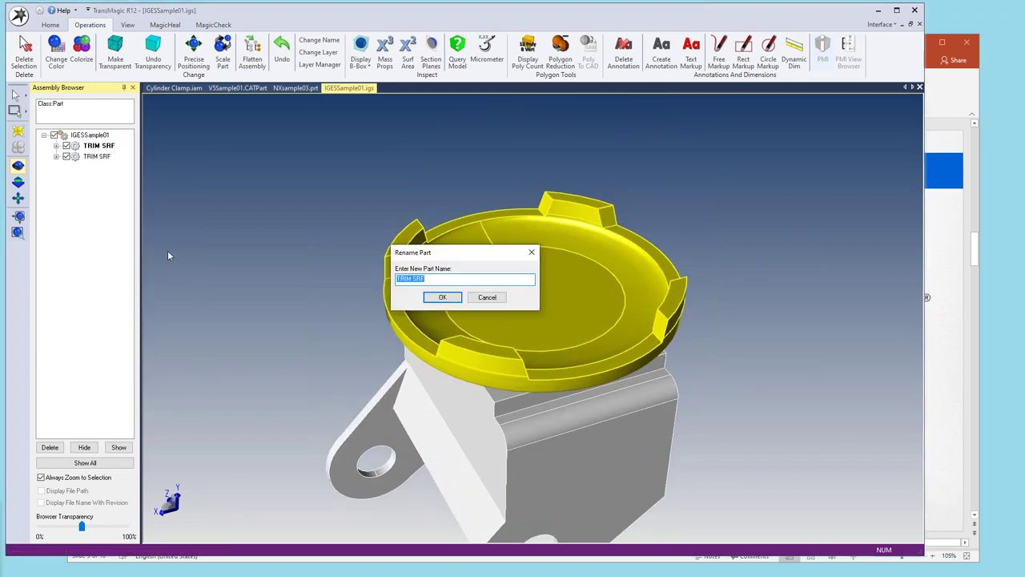
pyautogui.write('Saddl')
pyautogui.write('e')
pyautogui.press('Return')
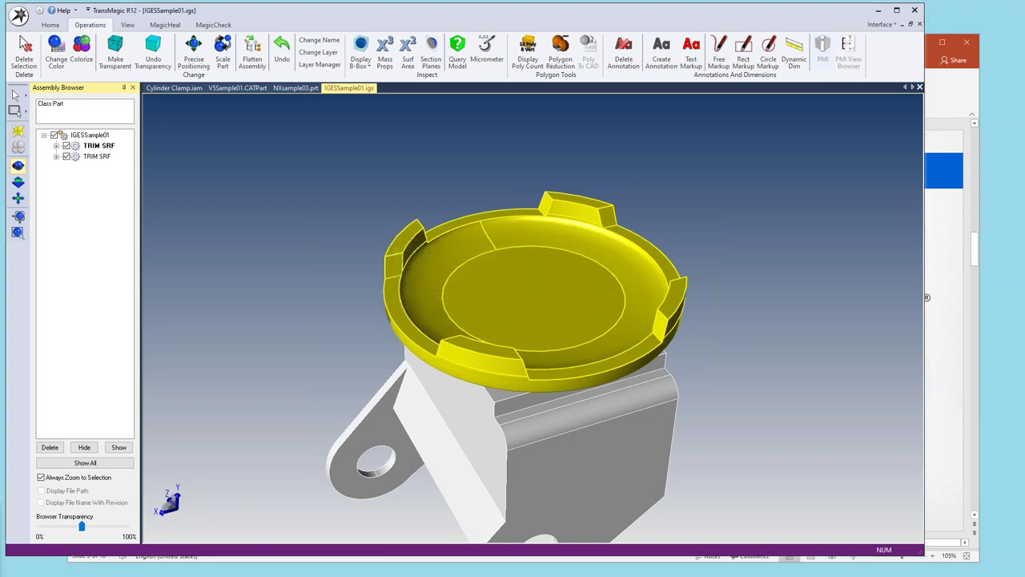
pyautogui.click(44, 134)
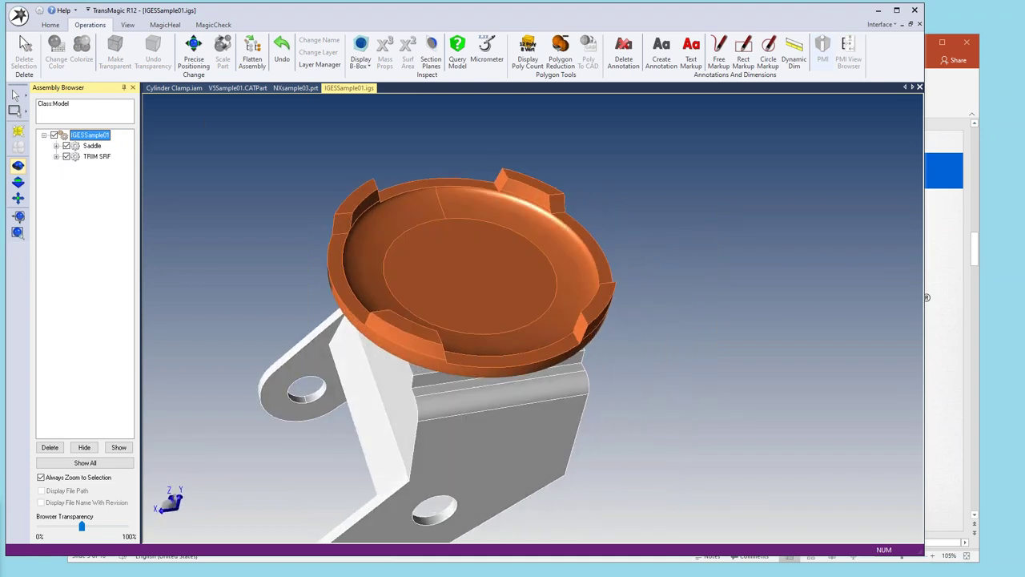
# Enable Filter By Color On Lite Repair in the Application > Repair settings.
pyautogui.click(193, 186)
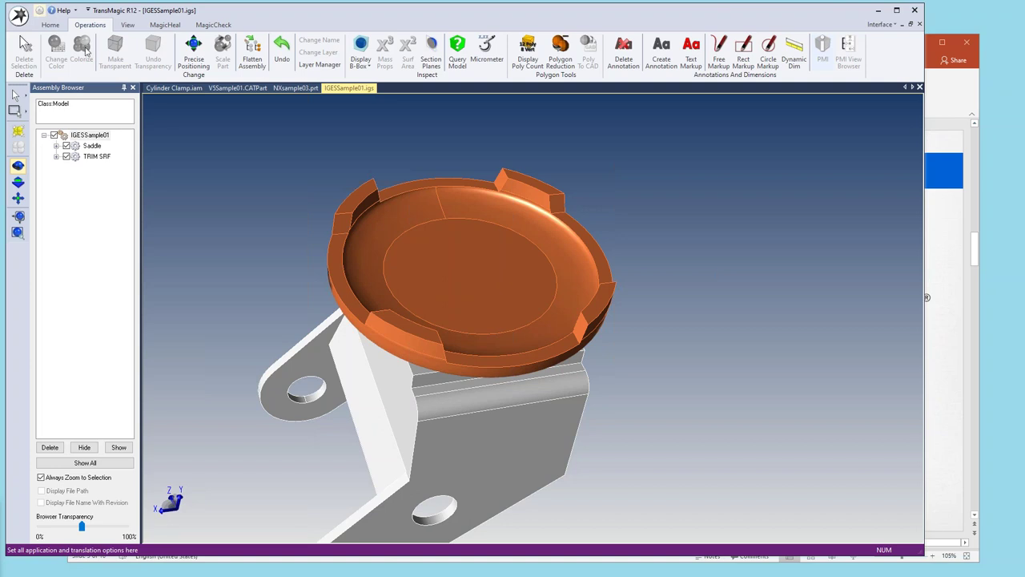
pyautogui.click(315, 227)
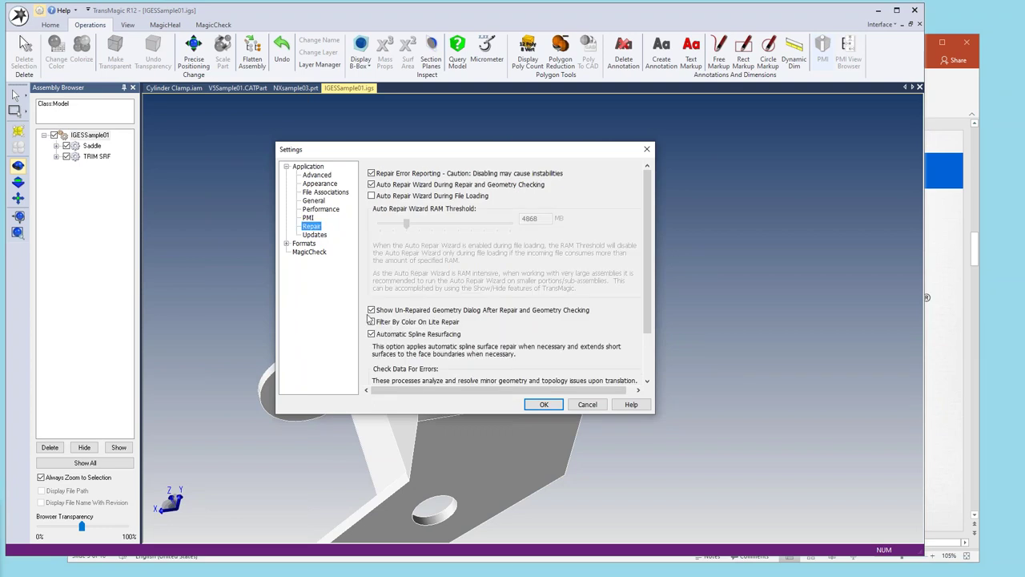
pyautogui.click(372, 321)
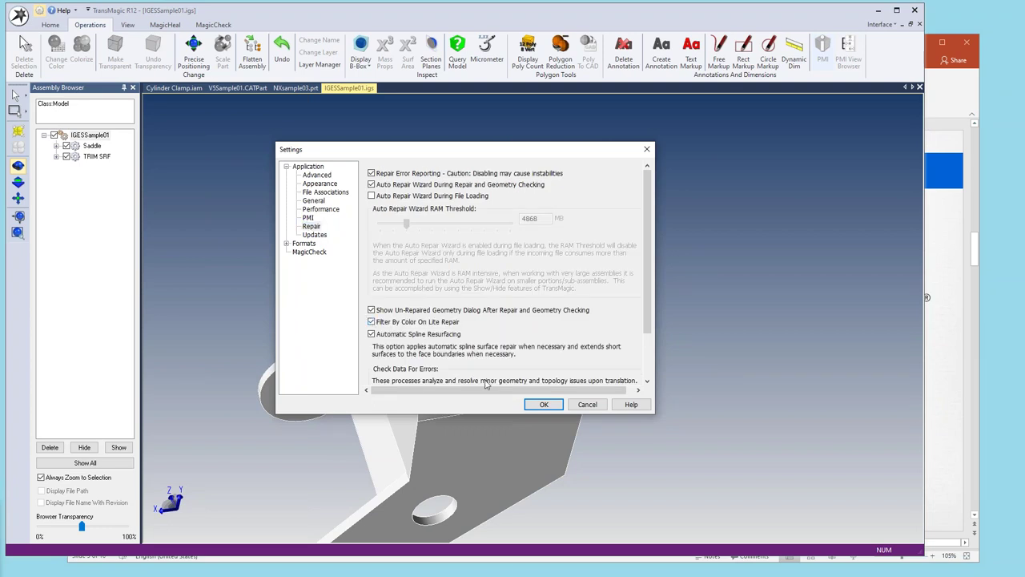
pyautogui.click(544, 406)
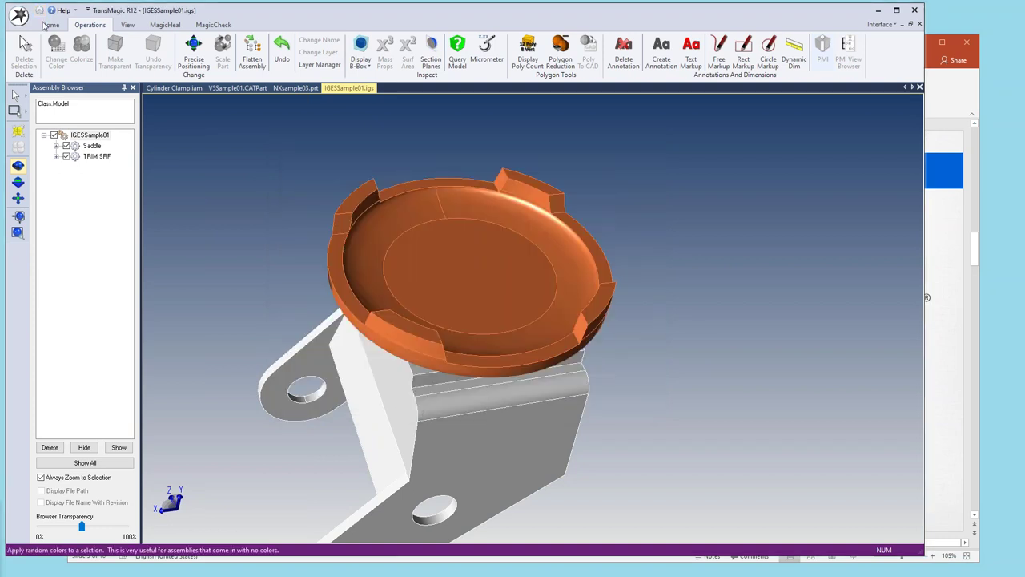
pyautogui.click(51, 25)
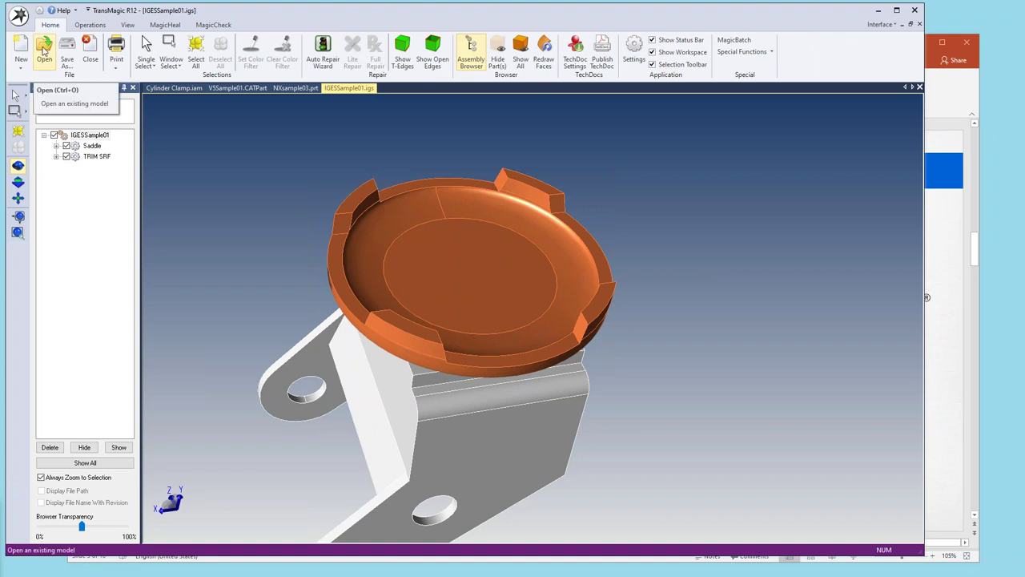
# Open IGESSample02Colored.igs from the Sample Files > Demo folder.
pyautogui.click(44, 51)
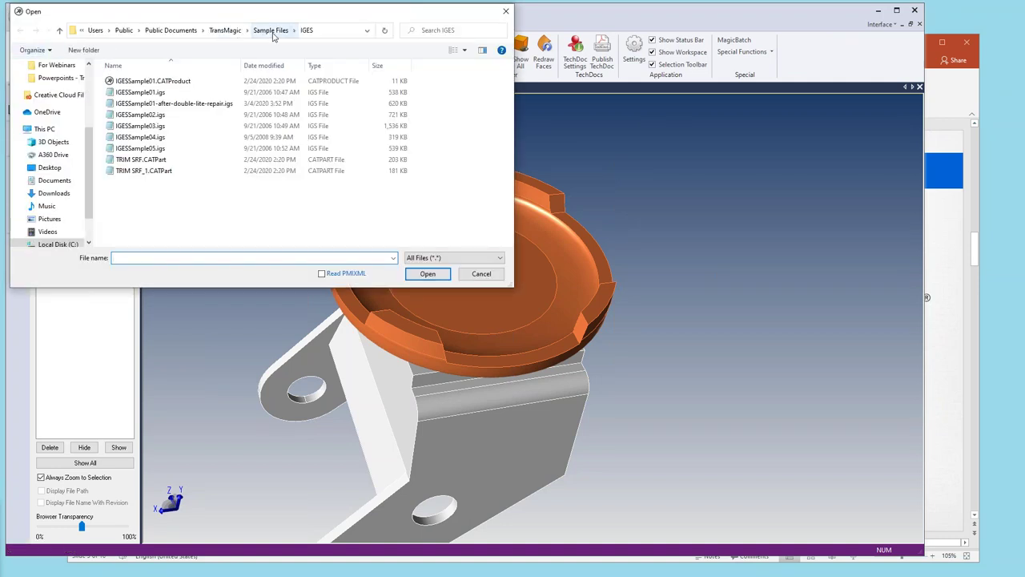
pyautogui.click(273, 32)
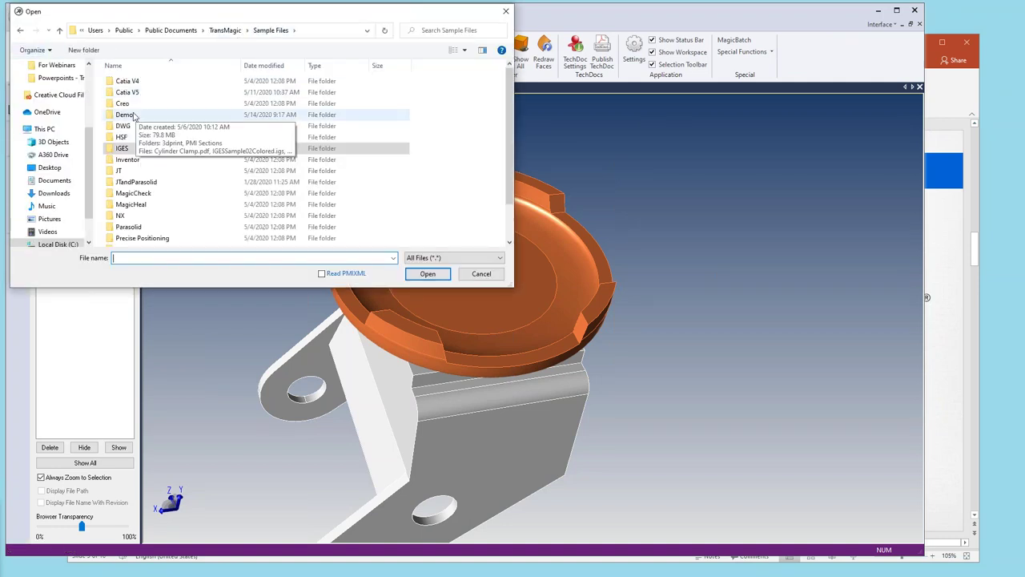
pyautogui.doubleClick(135, 116)
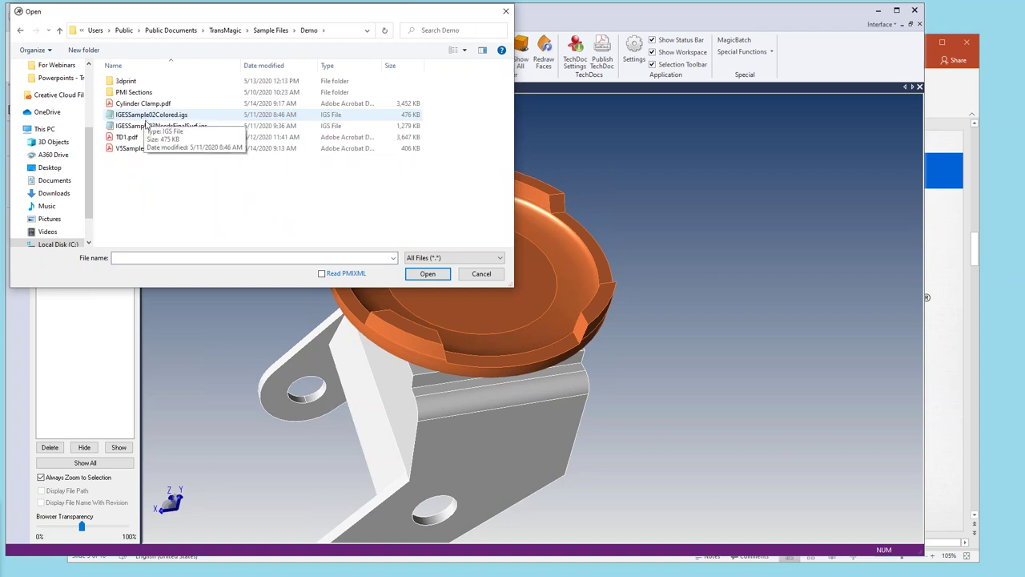
pyautogui.click(154, 115)
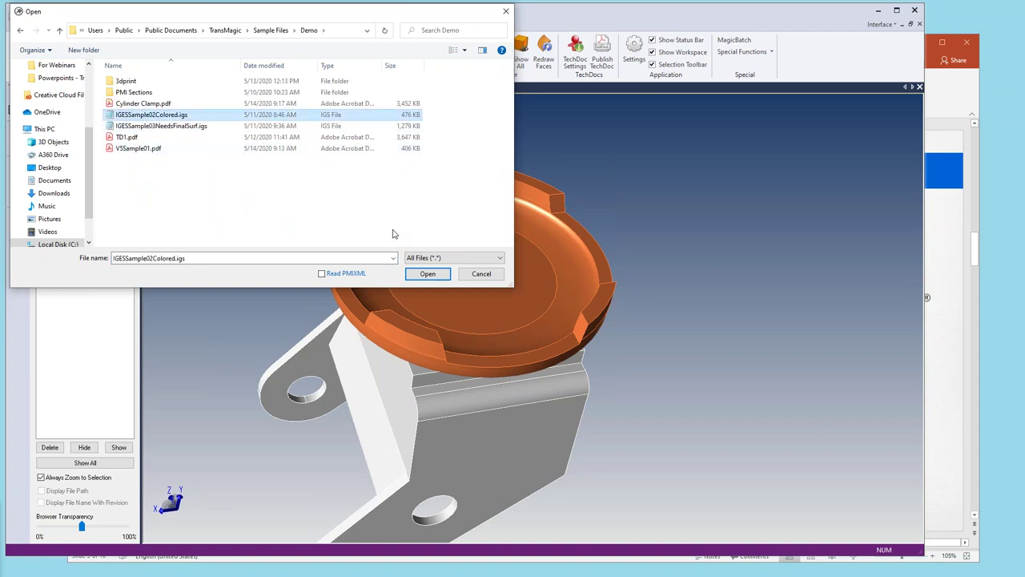
pyautogui.click(428, 274)
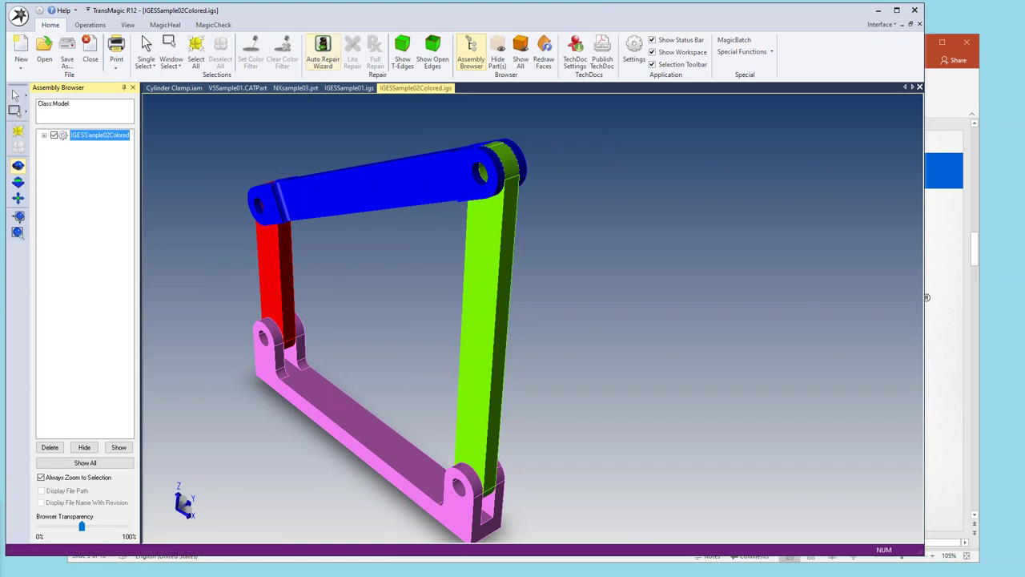
# Apply the Auto Repair Wizard's recommended Lite Repair to the whole IGESSample02Colored model.
pyautogui.click(44, 135)
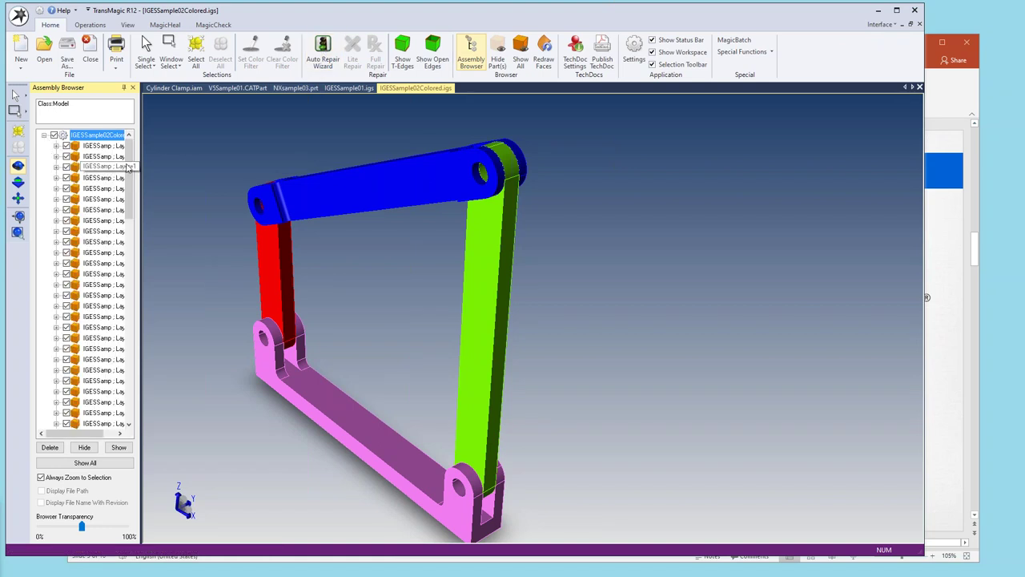
pyautogui.moveTo(129, 160)
pyautogui.mouseDown()
pyautogui.moveTo(126, 369)
pyautogui.moveTo(129, 161)
pyautogui.mouseUp()
pyautogui.click(96, 135)
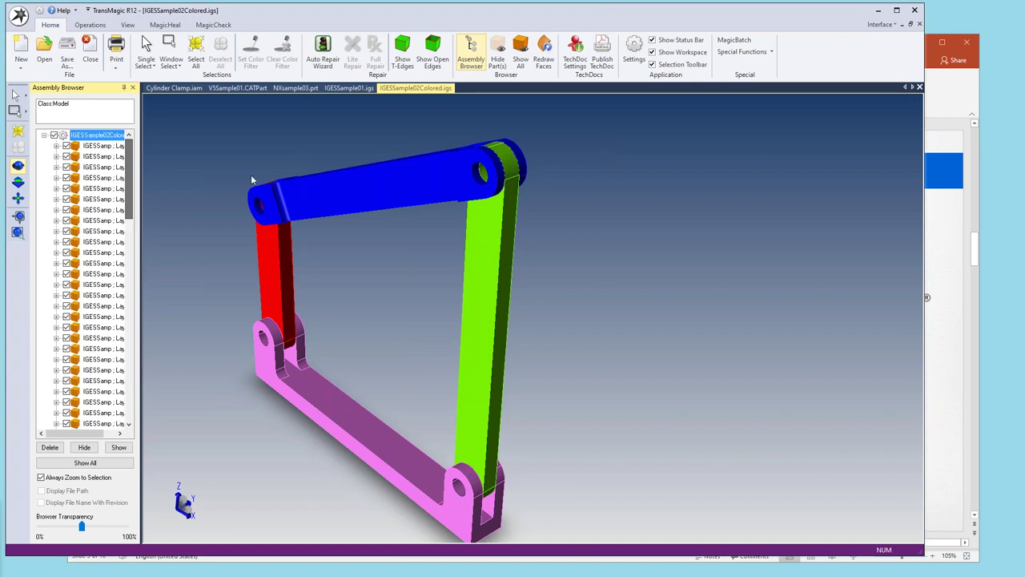
pyautogui.click(325, 50)
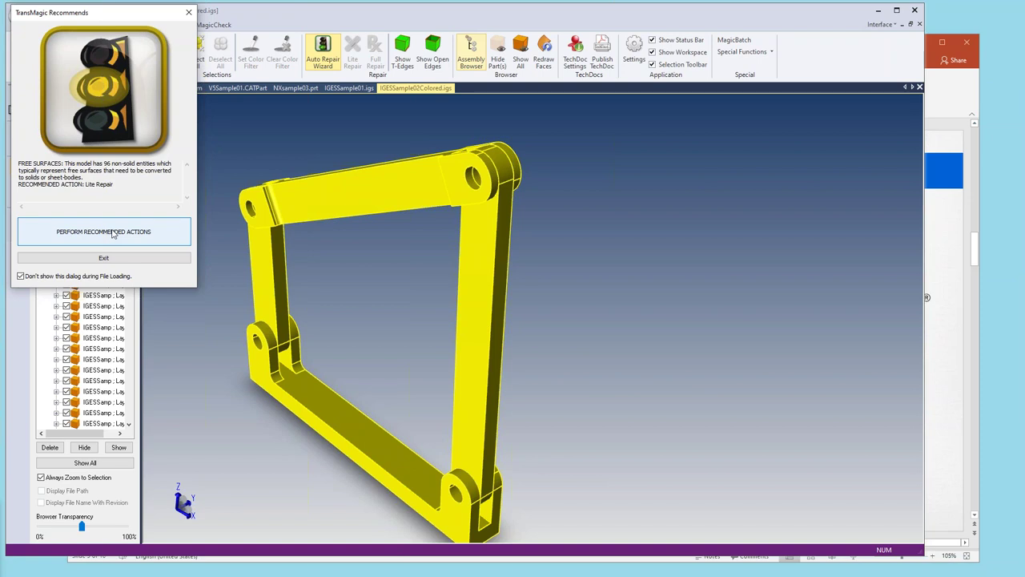
pyautogui.click(113, 233)
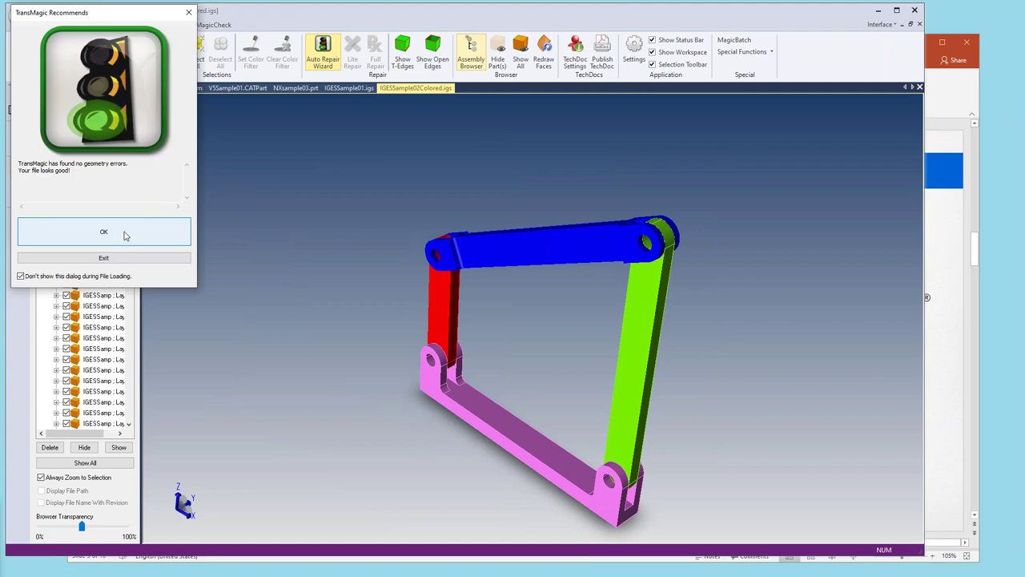
pyautogui.click(125, 236)
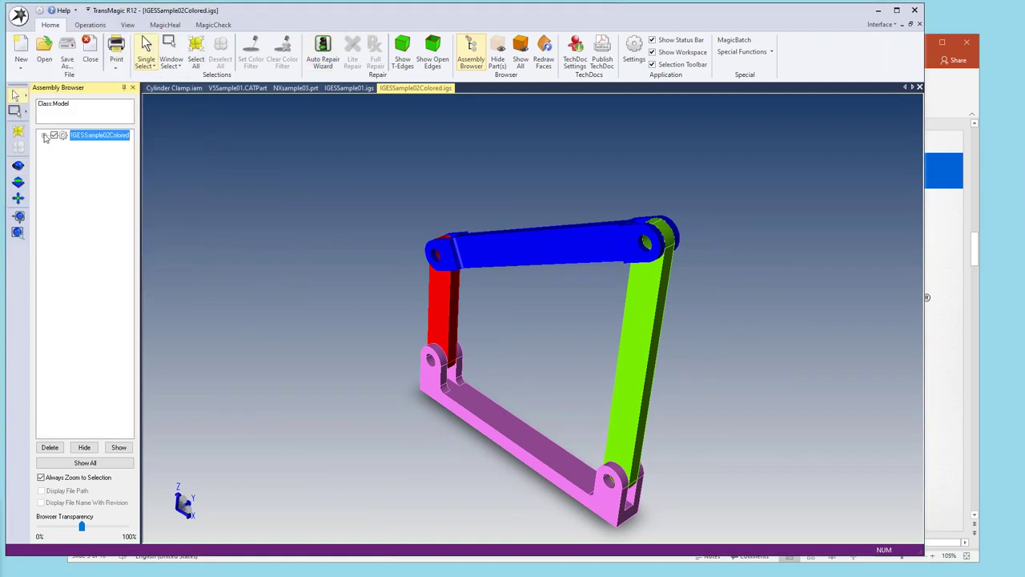
# Select each linkage part in turn, then bring PowerPoint forward on slide 4, Formats and Settings.
pyautogui.click(44, 136)
pyautogui.click(100, 157)
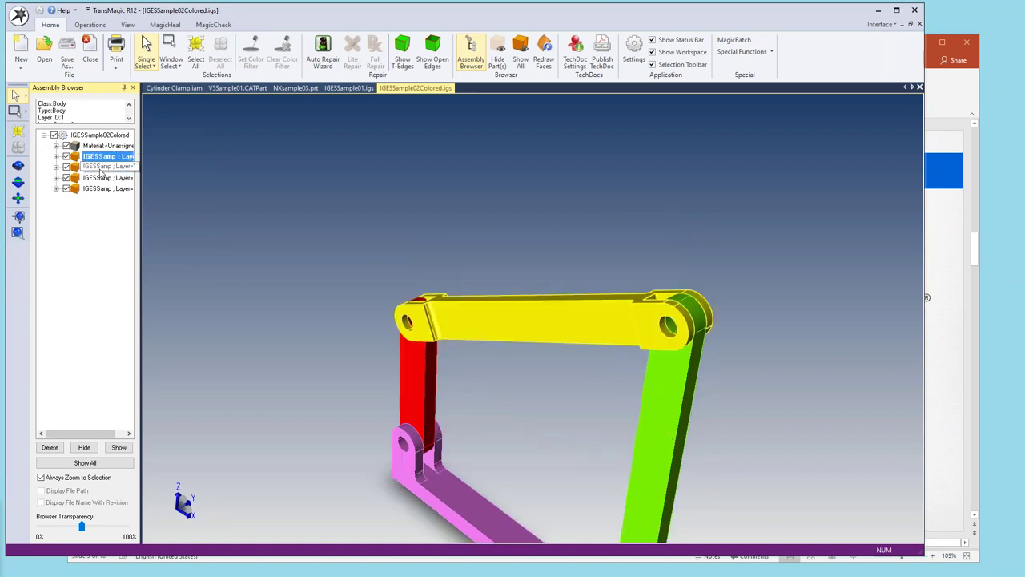
pyautogui.click(100, 168)
pyautogui.click(100, 177)
pyautogui.click(104, 188)
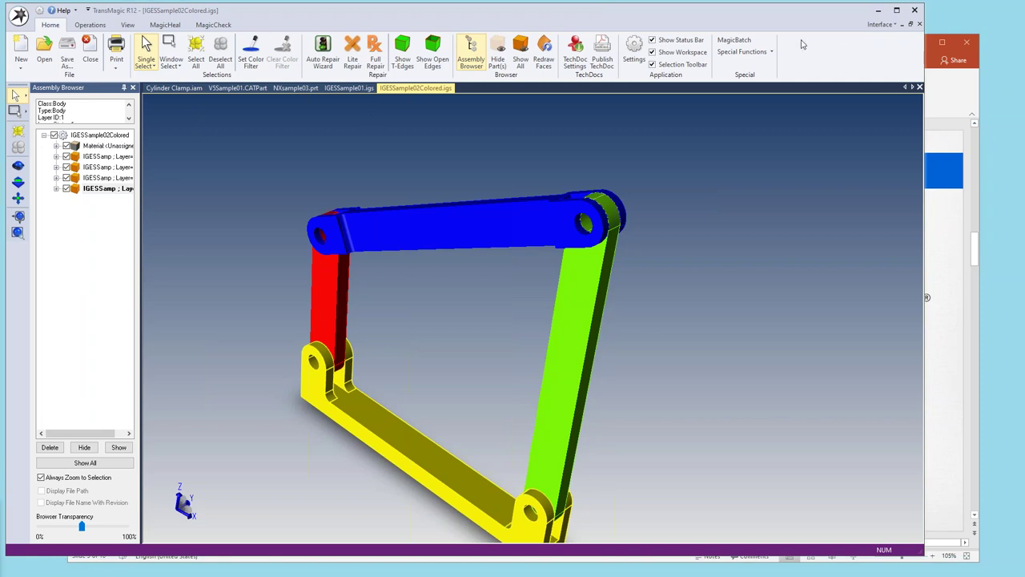
pyautogui.click(931, 64)
pyautogui.click(148, 343)
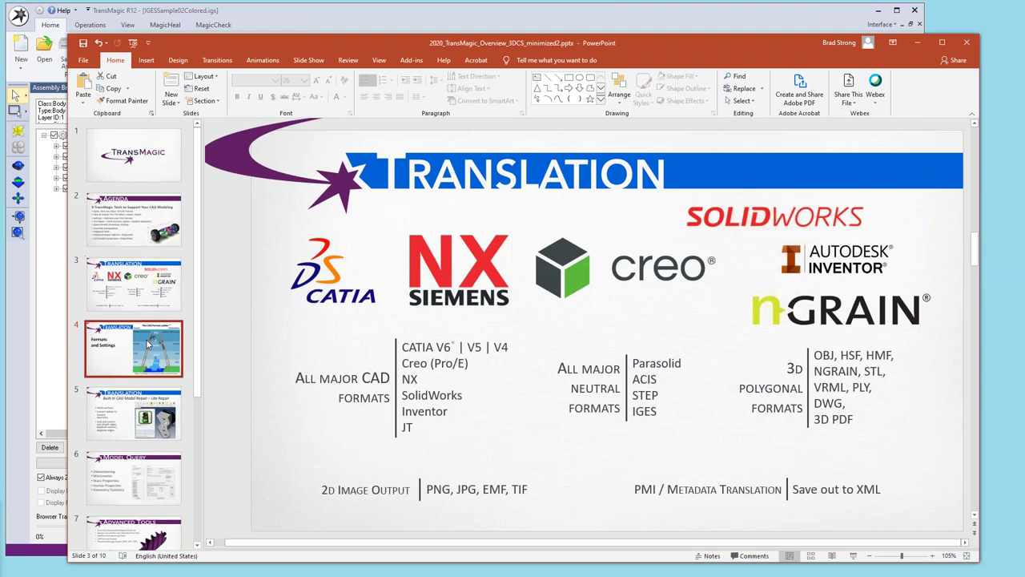
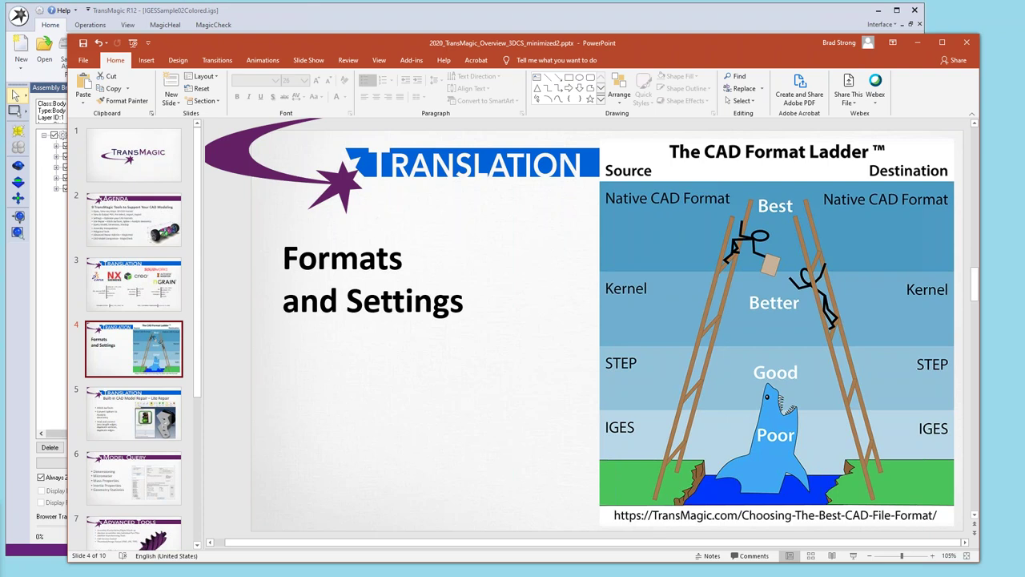
# Bring TransMagic R12 in front of PowerPoint and open its Settings.
pyautogui.click(40, 16)
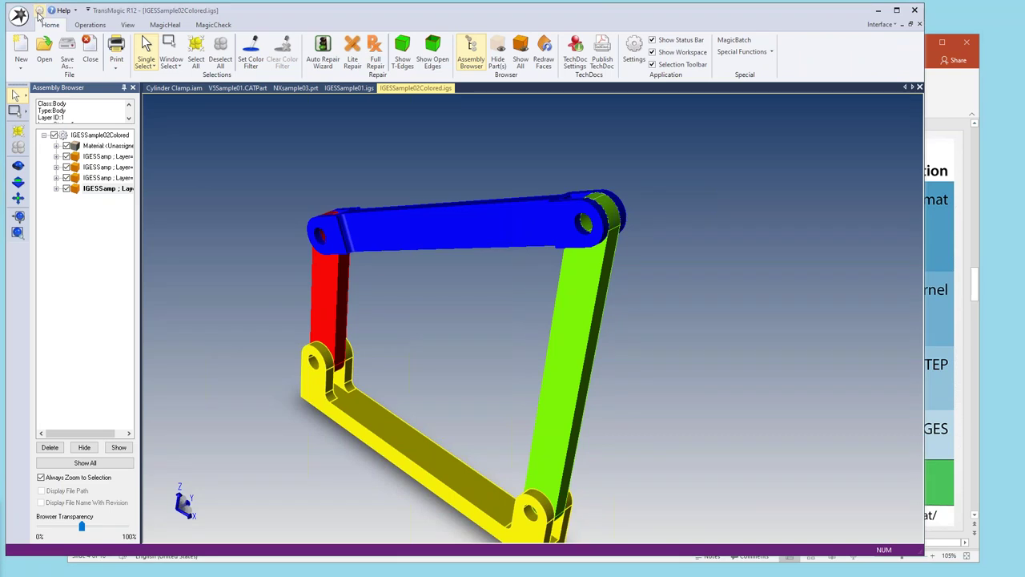
pyautogui.click(38, 12)
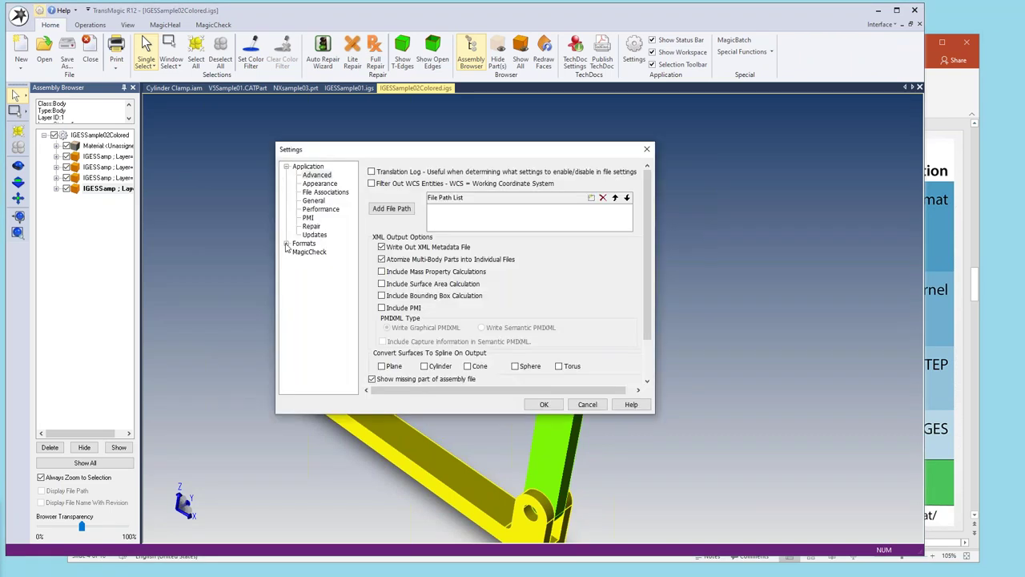
# Expand Formats, look at CATIA V5\V6 Read, then show the JT Write options.
pyautogui.click(287, 244)
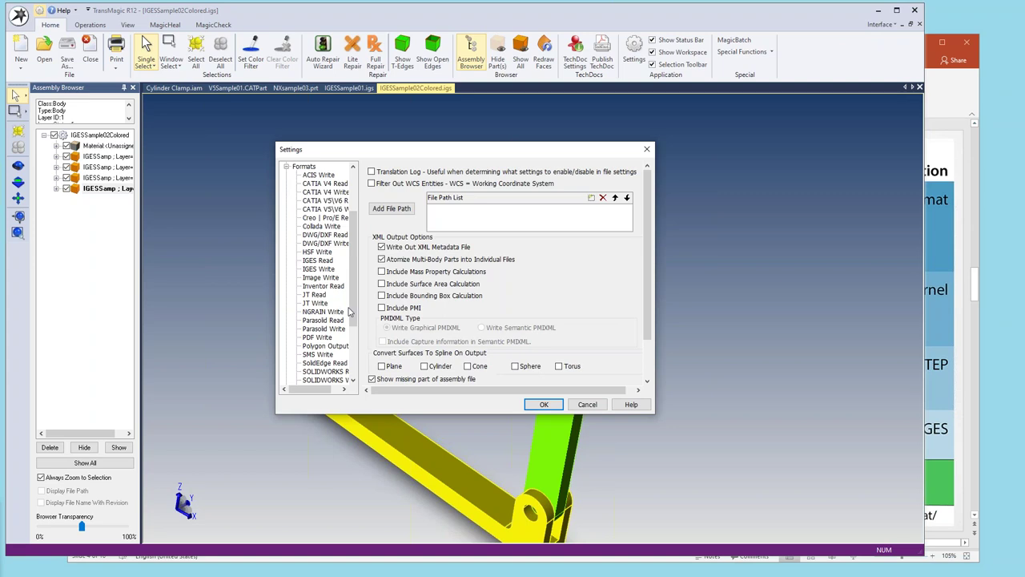
pyautogui.moveTo(354, 313); pyautogui.dragTo(354, 334)
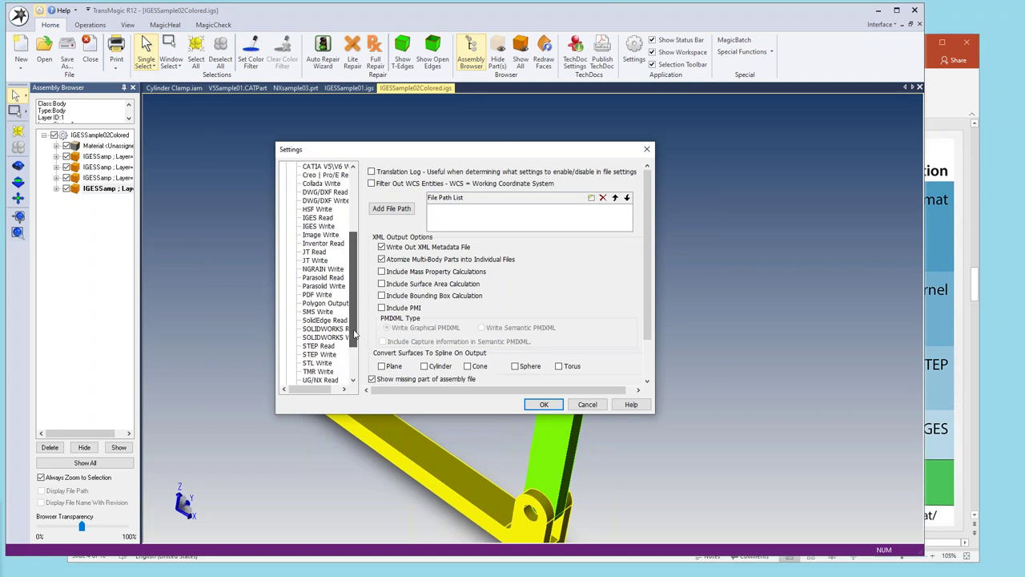
pyautogui.moveTo(353, 258); pyautogui.dragTo(350, 196)
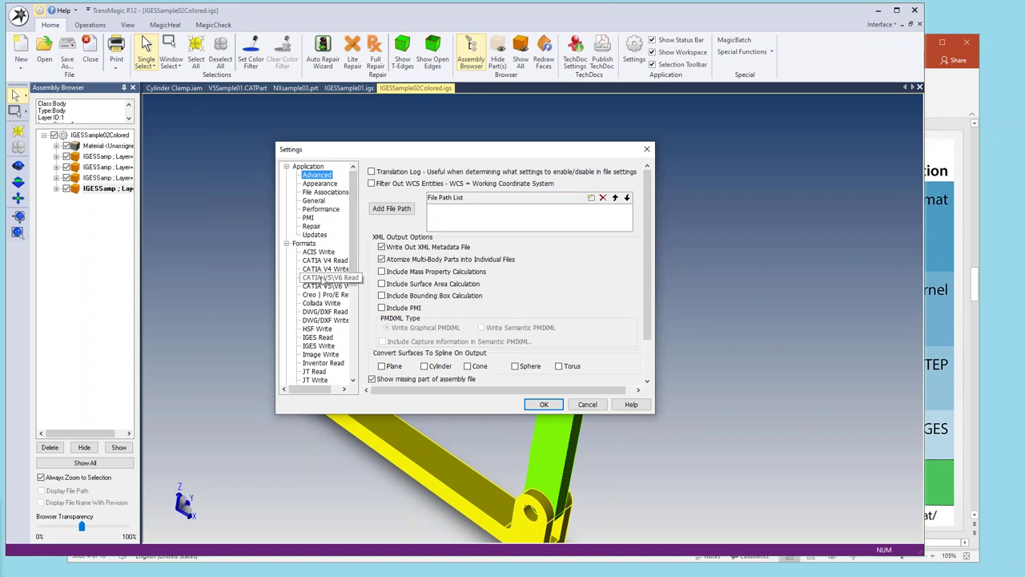
pyautogui.click(322, 277)
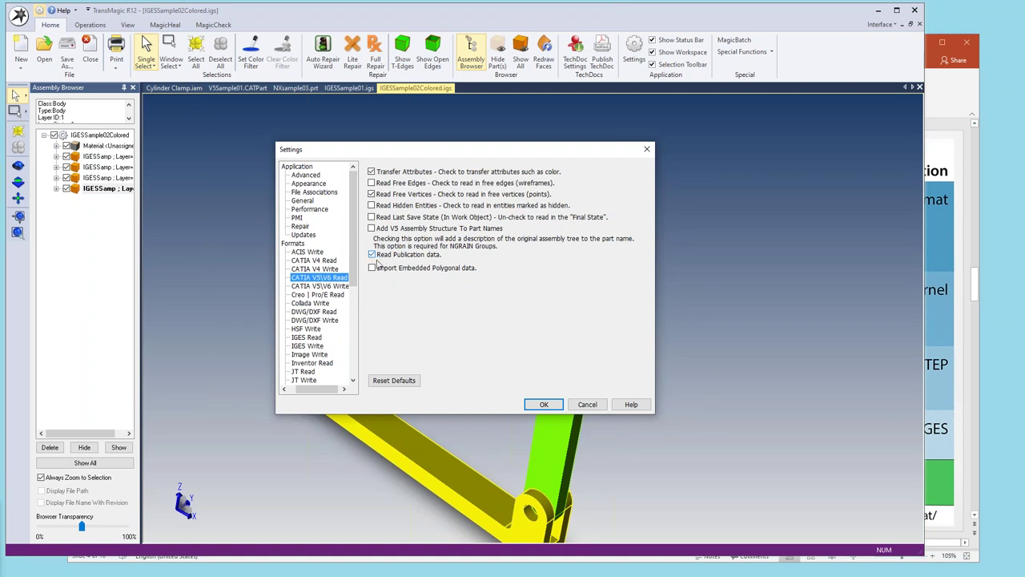
pyautogui.scroll(-5, 352, 264)
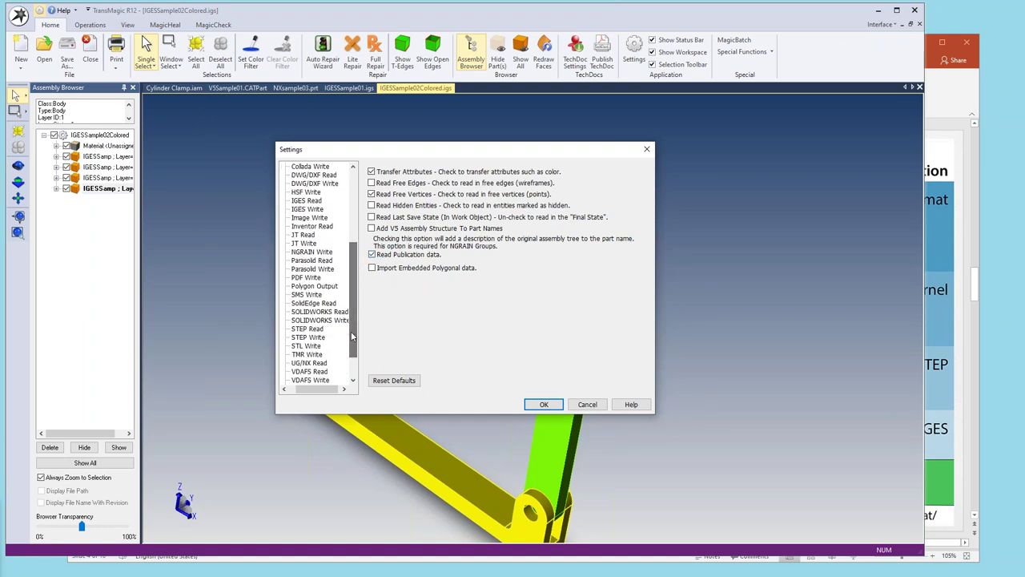
pyautogui.click(304, 243)
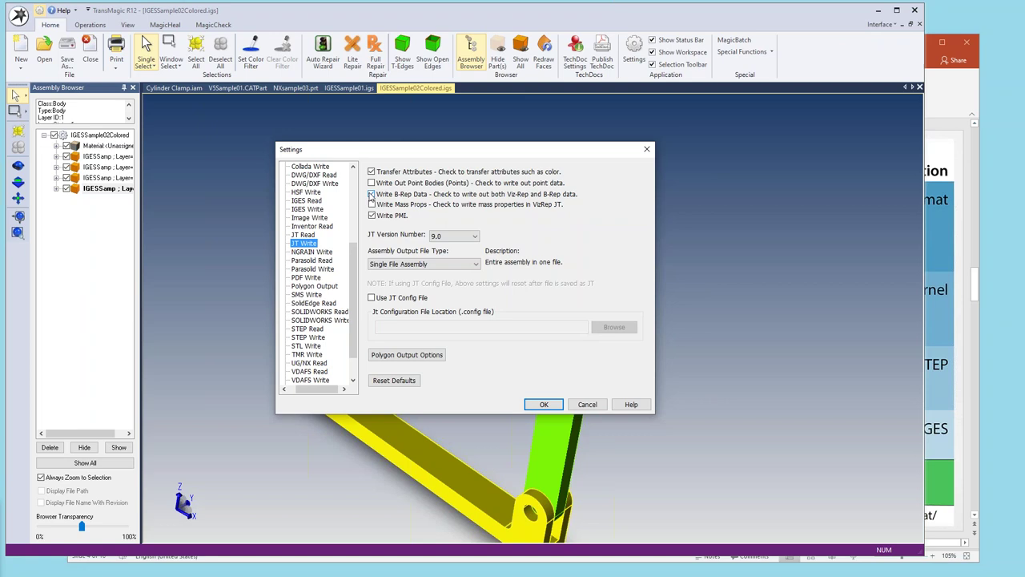
# Tick Write B-Rep Data and keep JT version 9.0, then cancel Settings and return to PowerPoint.
pyautogui.click(370, 195)
pyautogui.scroll(-2, 356, 351)
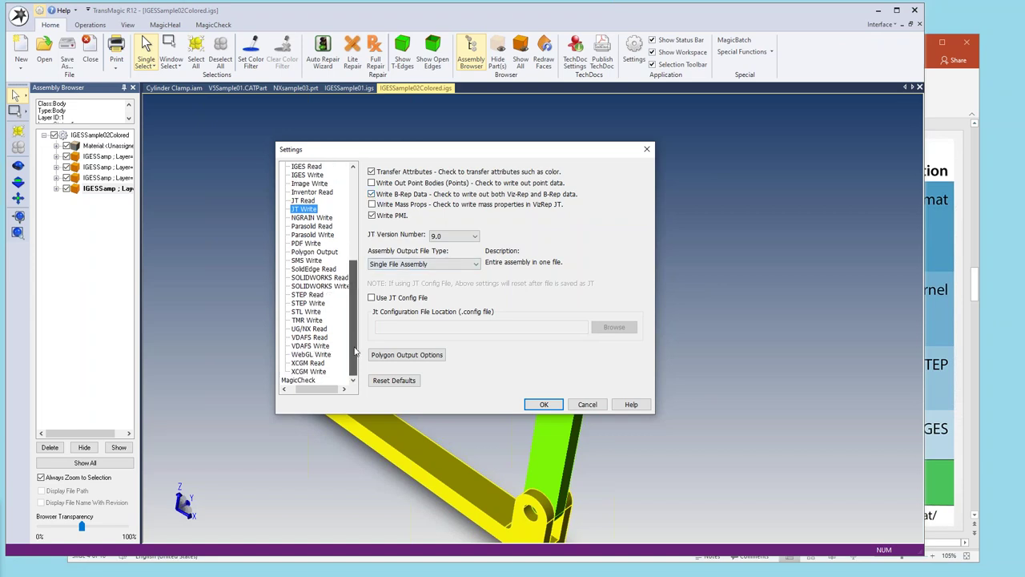
pyautogui.moveTo(353, 302); pyautogui.dragTo(350, 188)
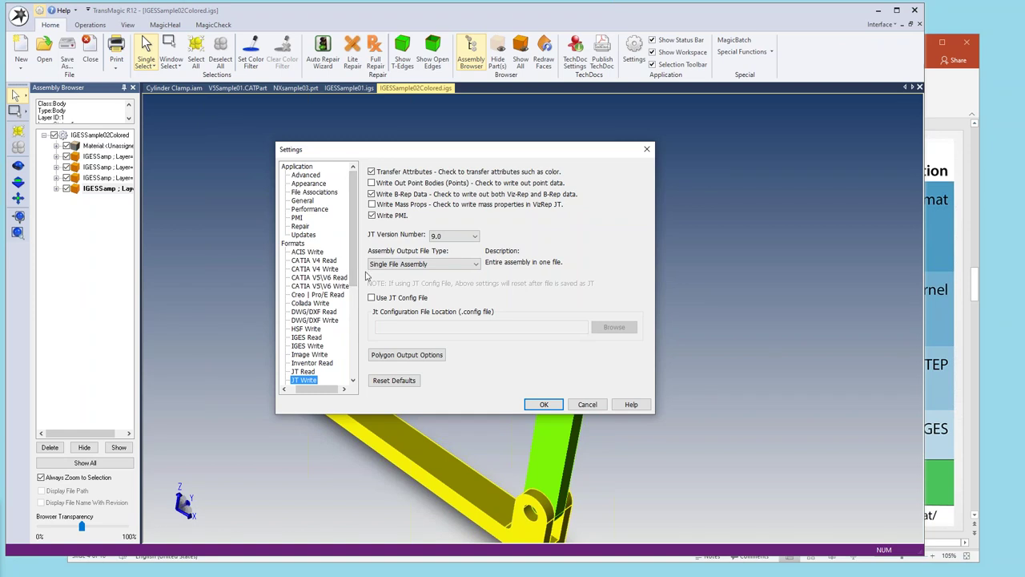
pyautogui.click(474, 237)
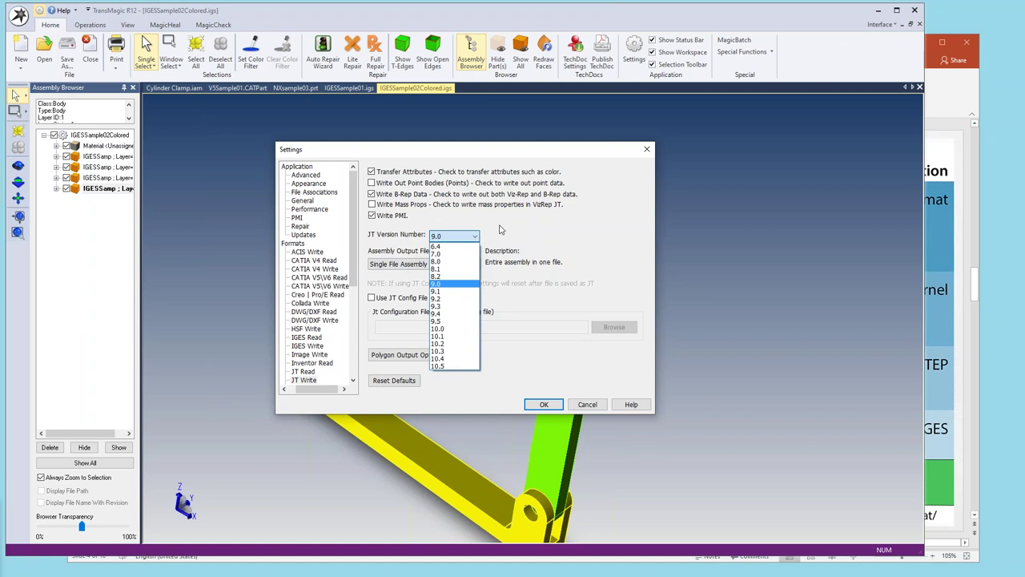
pyautogui.click(499, 229)
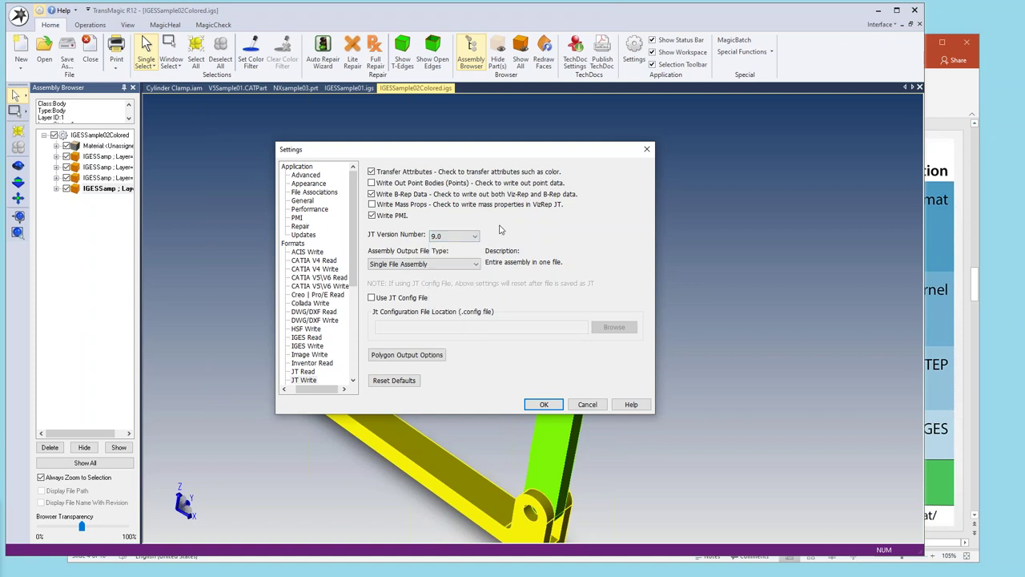
pyautogui.click(589, 405)
pyautogui.click(950, 96)
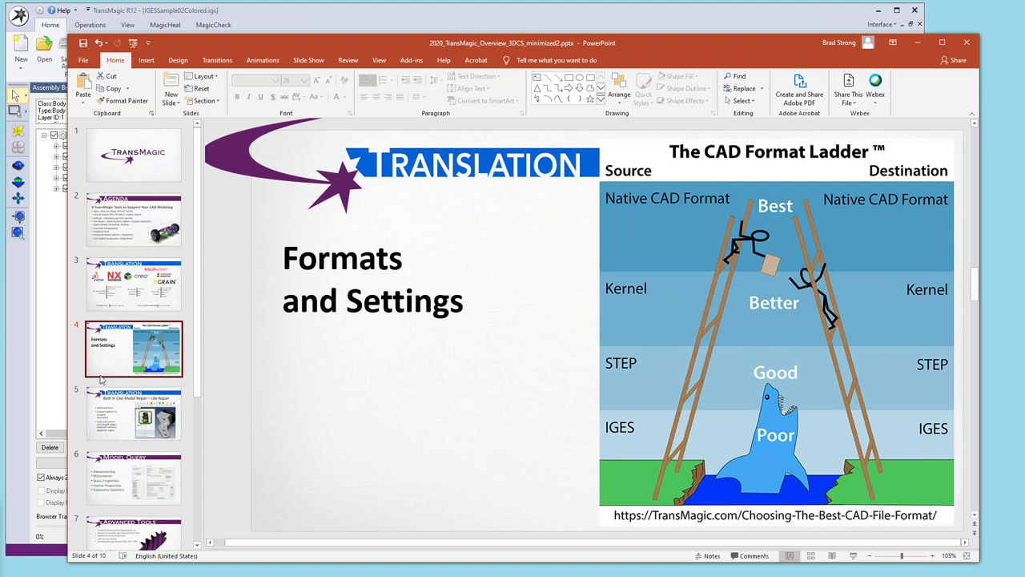
# Scroll the slide thumbnails and go to slide 5, Lite Repair.
pyautogui.scroll(-3, 166, 370)
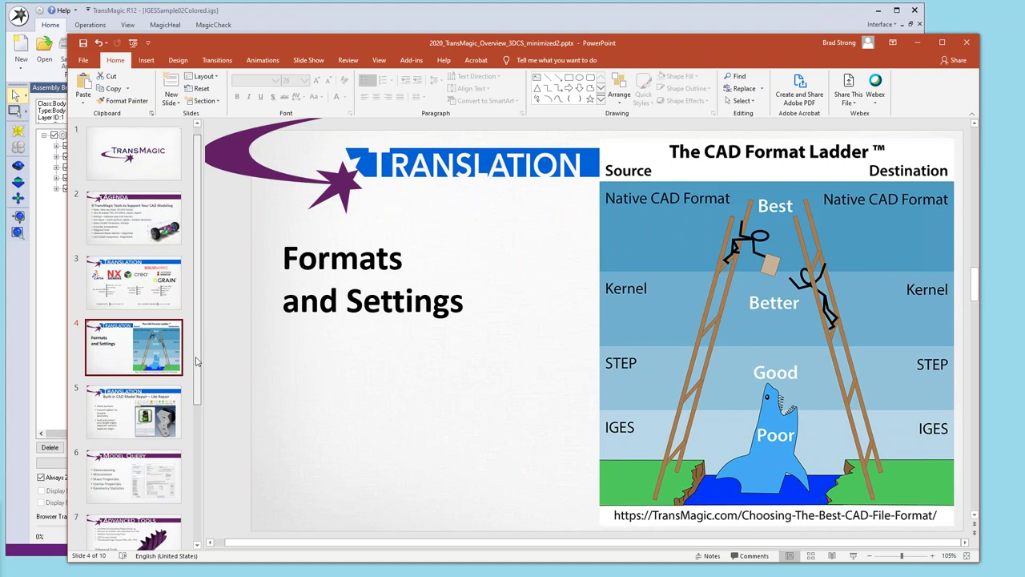
pyautogui.click(110, 249)
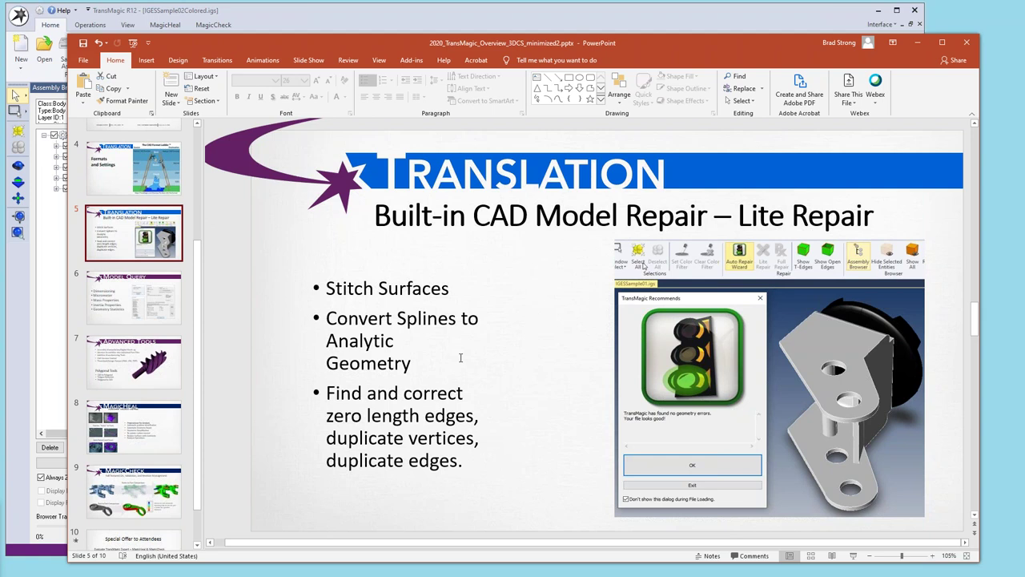
# Go to slide 6, Model Query, then bring TransMagic R12 back to the front.
pyautogui.click(128, 300)
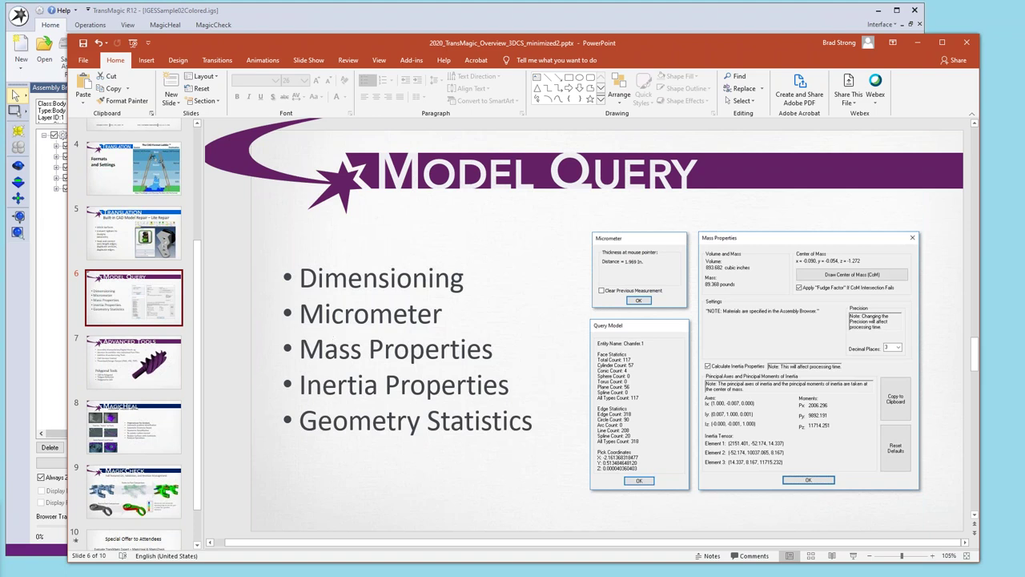
pyautogui.click(305, 13)
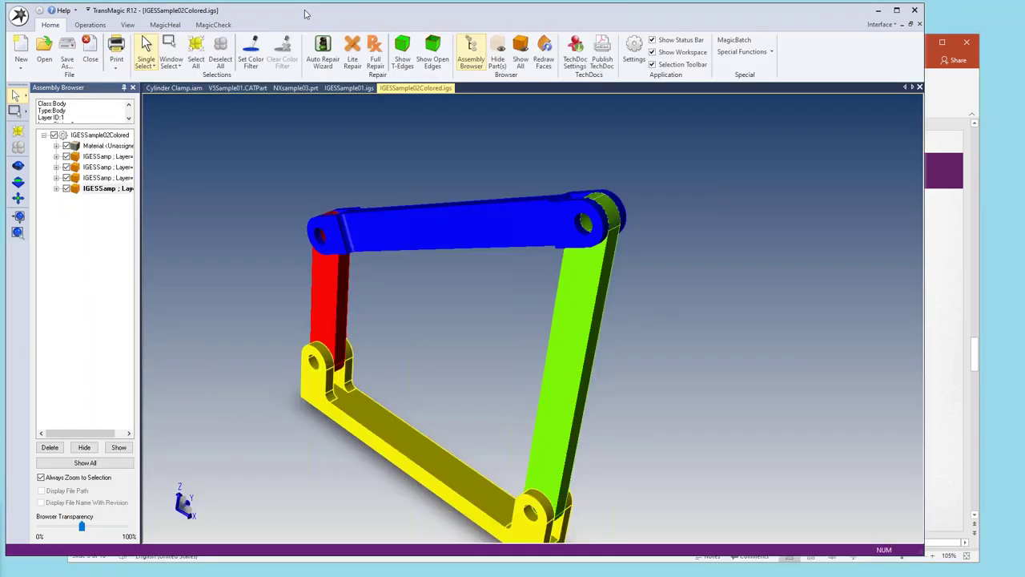
# Switch to the Cylinder Clamp.iam assembly, select the Cylinder Base body and display its bounding box.
pyautogui.click(192, 89)
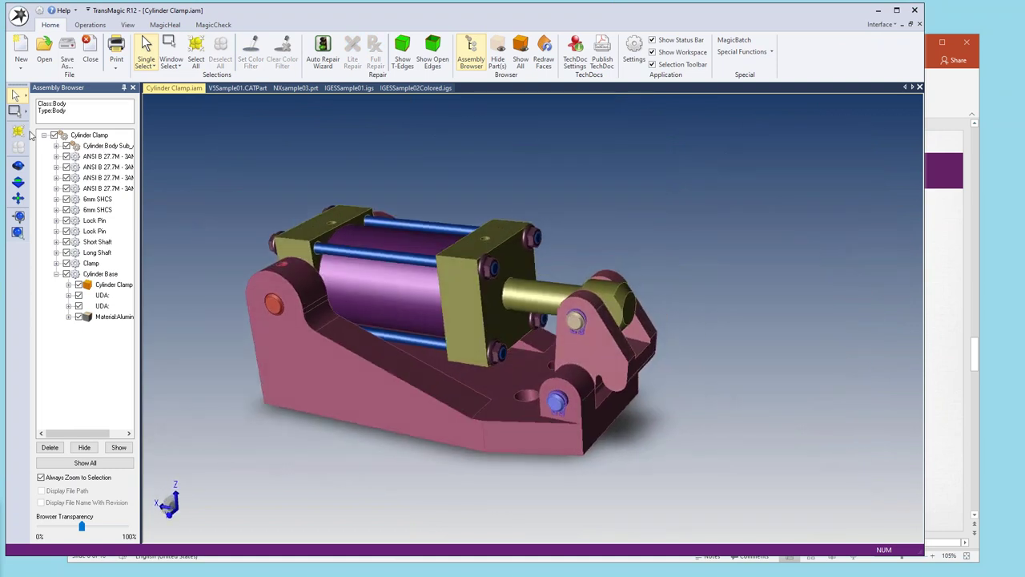
pyautogui.click(27, 97)
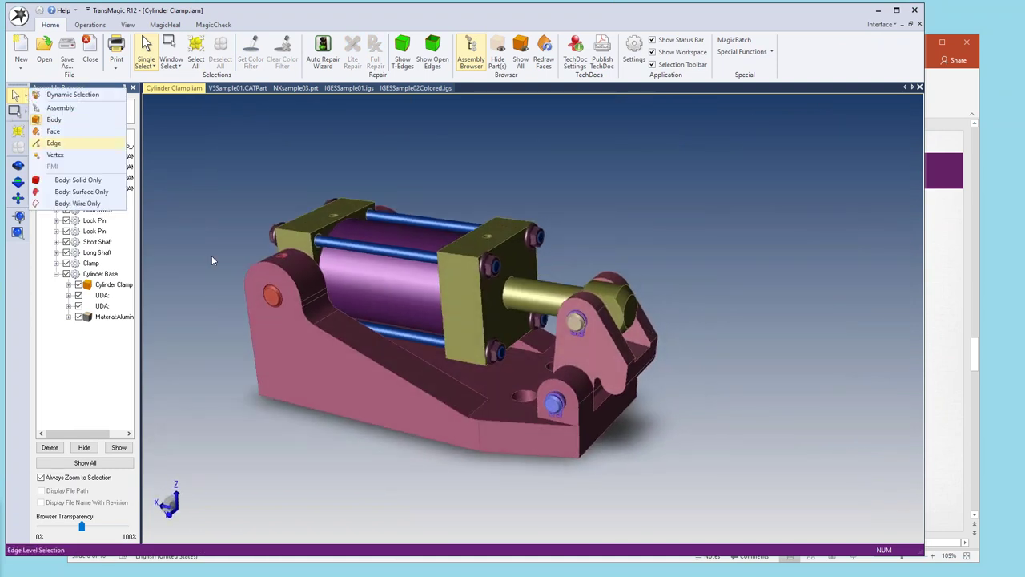
pyautogui.click(281, 346)
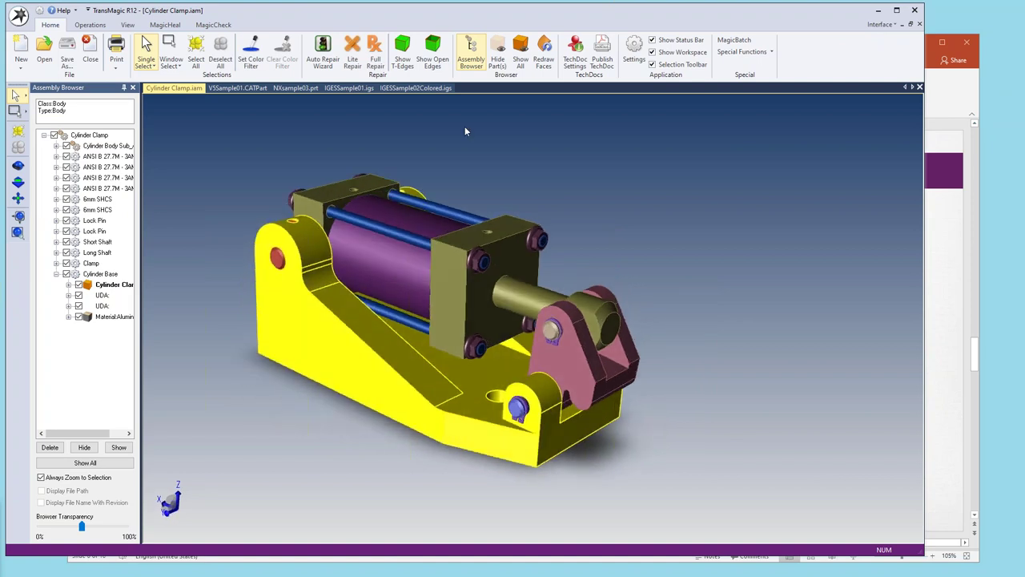
pyautogui.click(92, 25)
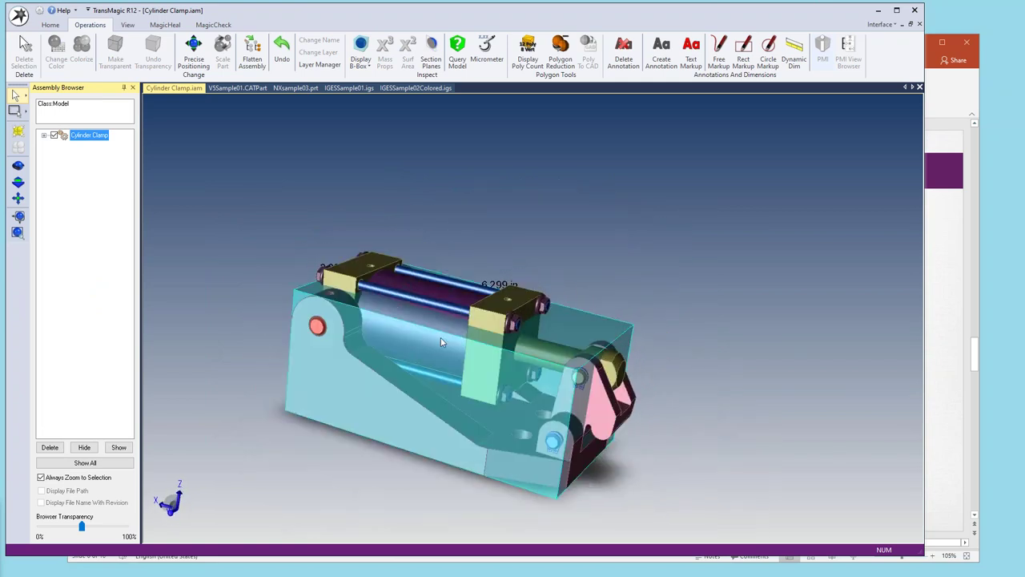
# Delete the bounding box, then select all and deselect the Cylinder Clamp model.
pyautogui.click(439, 370)
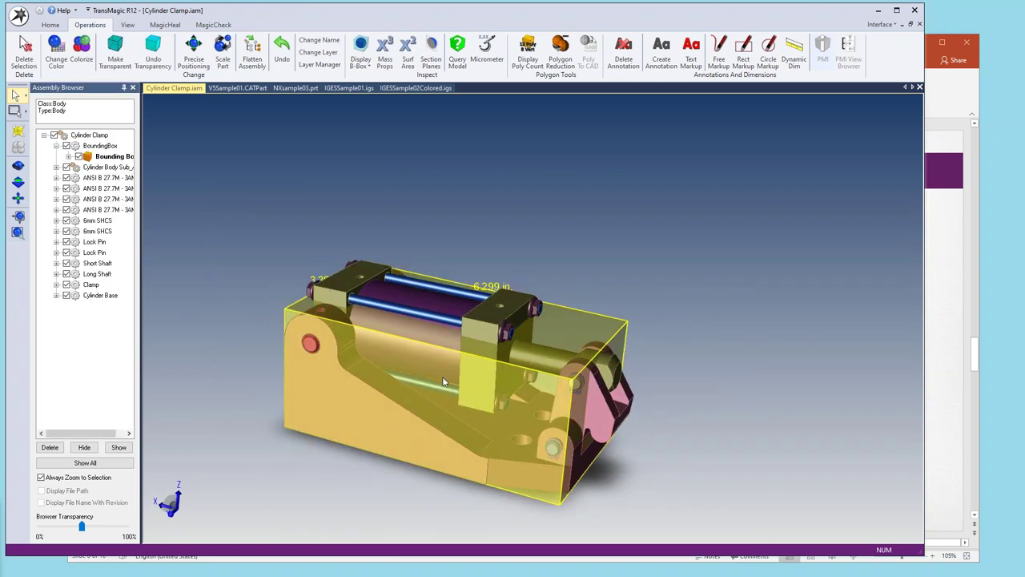
pyautogui.press('Delete')
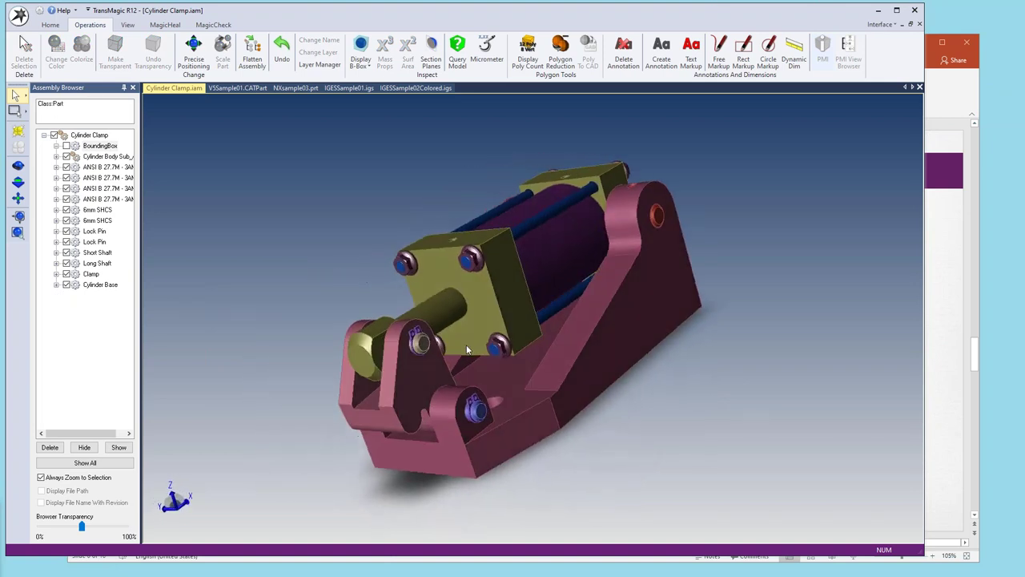
pyautogui.click(20, 134)
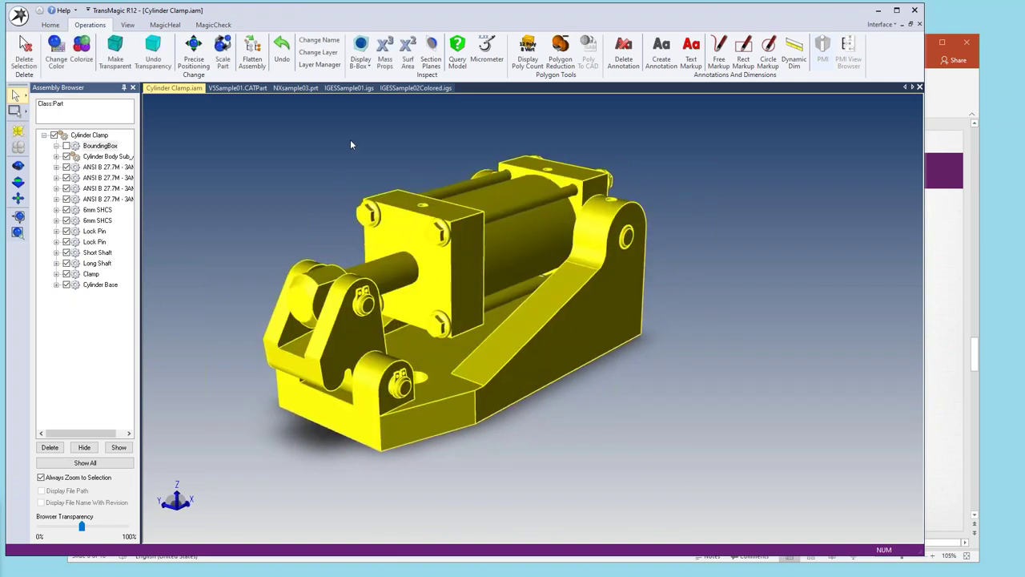
pyautogui.click(362, 69)
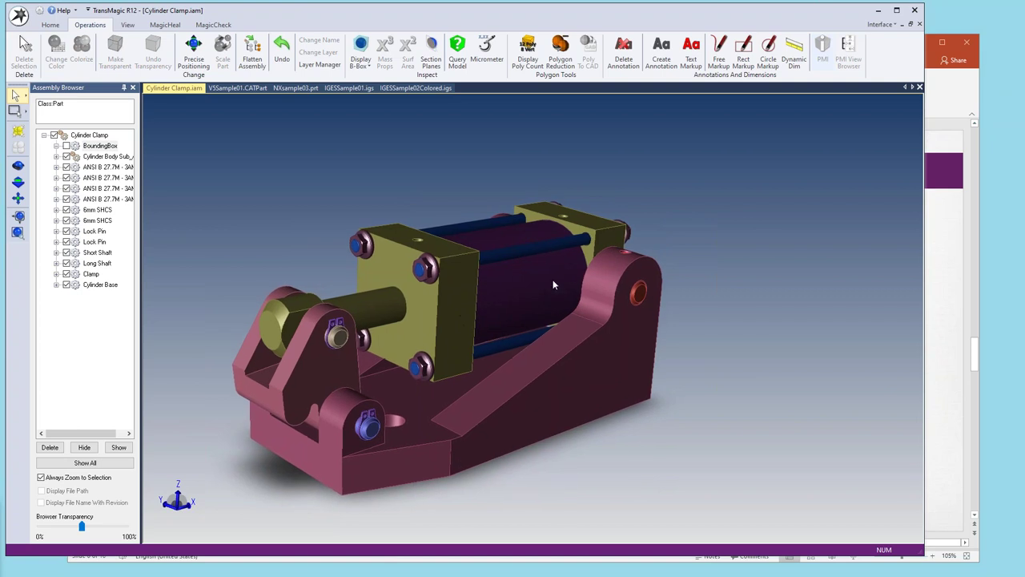
# Start Dynamic Dim in orthographic view and dimension the 4.724 in base edge and 2.087 in end edge.
pyautogui.click(798, 52)
pyautogui.click(465, 310)
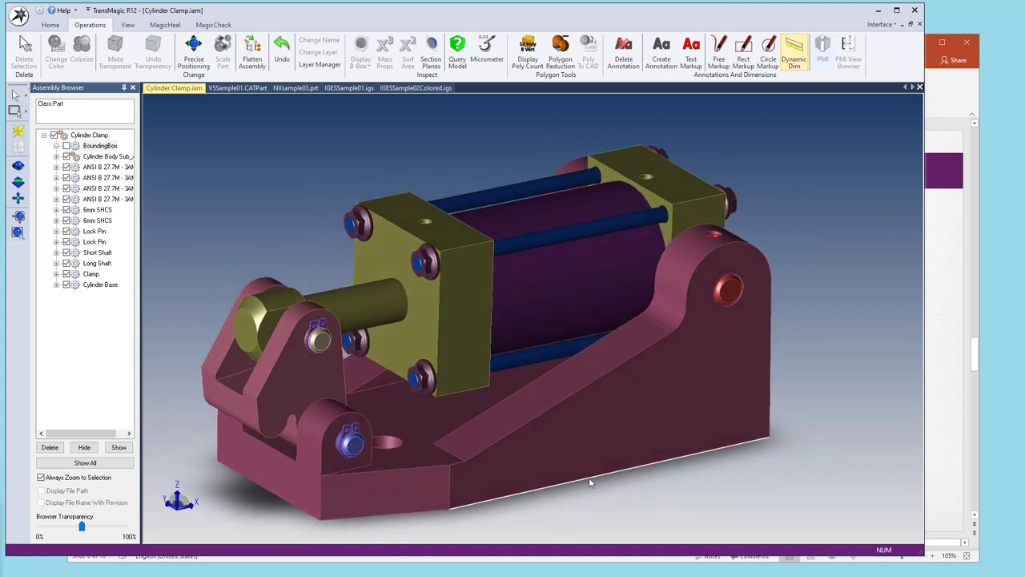
pyautogui.click(613, 499)
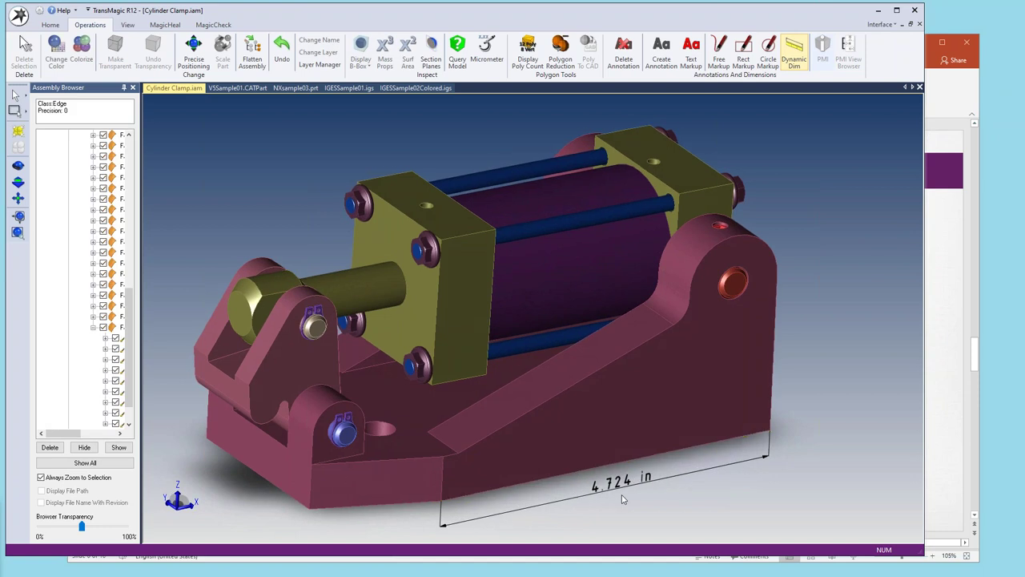
pyautogui.moveTo(623, 499); pyautogui.dragTo(806, 358, button='middle')
pyautogui.click(805, 358)
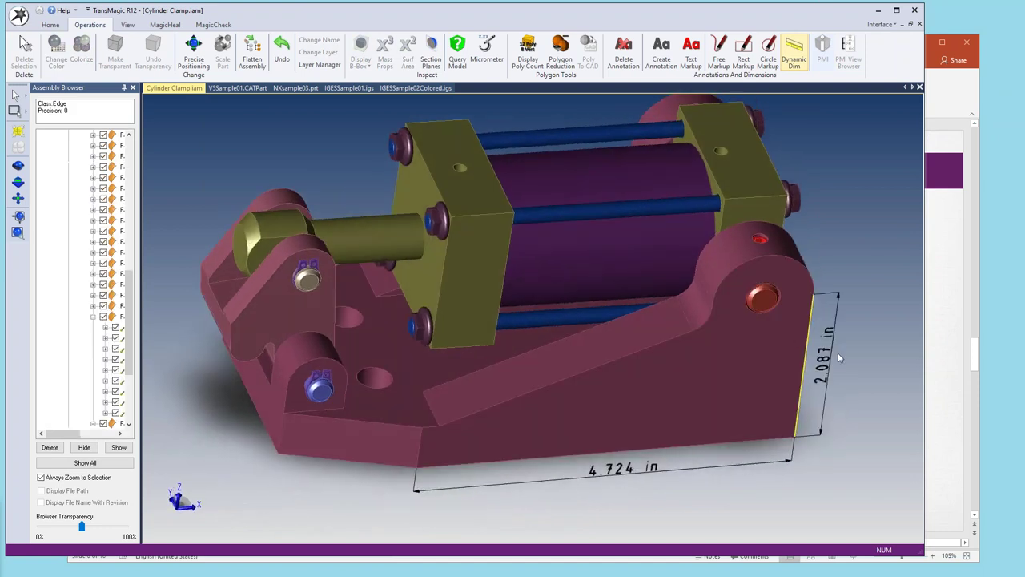
# Add the 6.299 in overall length and the 1.293 in bracket dimensions.
pyautogui.moveTo(856, 358)
pyautogui.mouseDown(button='middle')
pyautogui.moveTo(304, 399)
pyautogui.moveTo(689, 393)
pyautogui.mouseUp(button='middle')
pyautogui.click(304, 399)
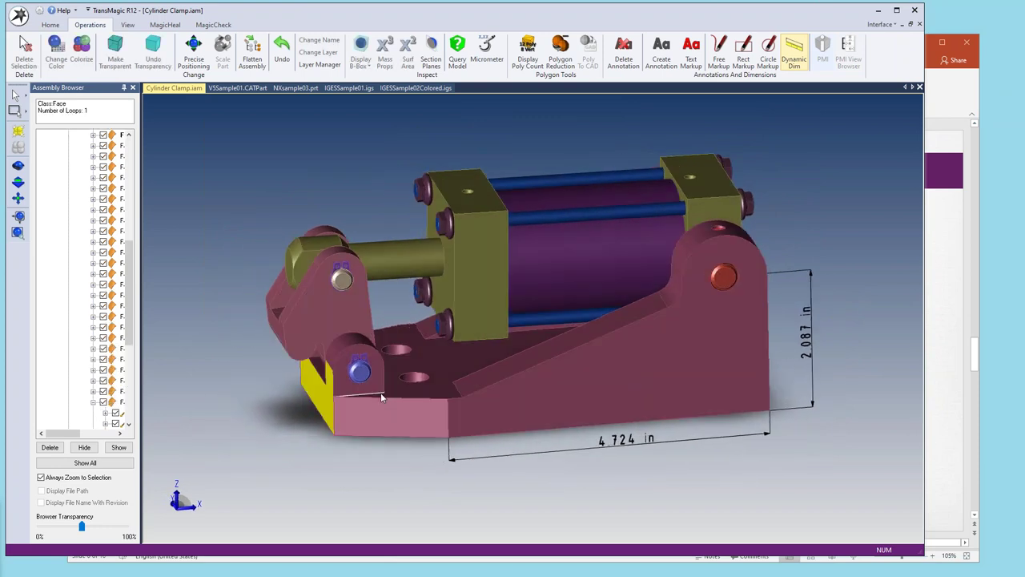
pyautogui.moveTo(688, 392)
pyautogui.mouseDown(button='middle')
pyautogui.moveTo(538, 175)
pyautogui.moveTo(334, 287)
pyautogui.moveTo(193, 390)
pyautogui.mouseUp(button='middle')
pyautogui.click(538, 175)
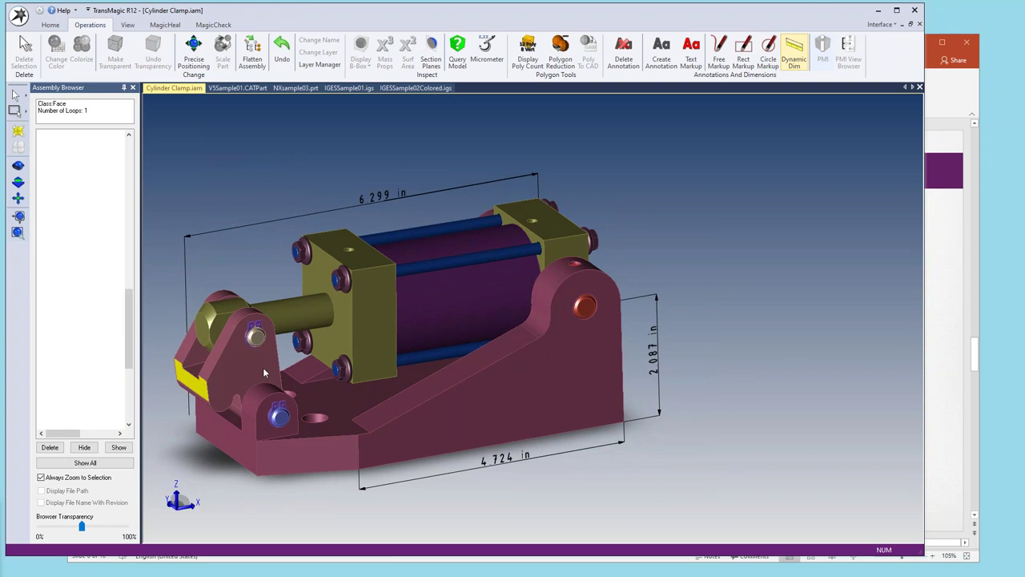
pyautogui.moveTo(263, 367); pyautogui.dragTo(282, 333, button='middle')
pyautogui.click(281, 333)
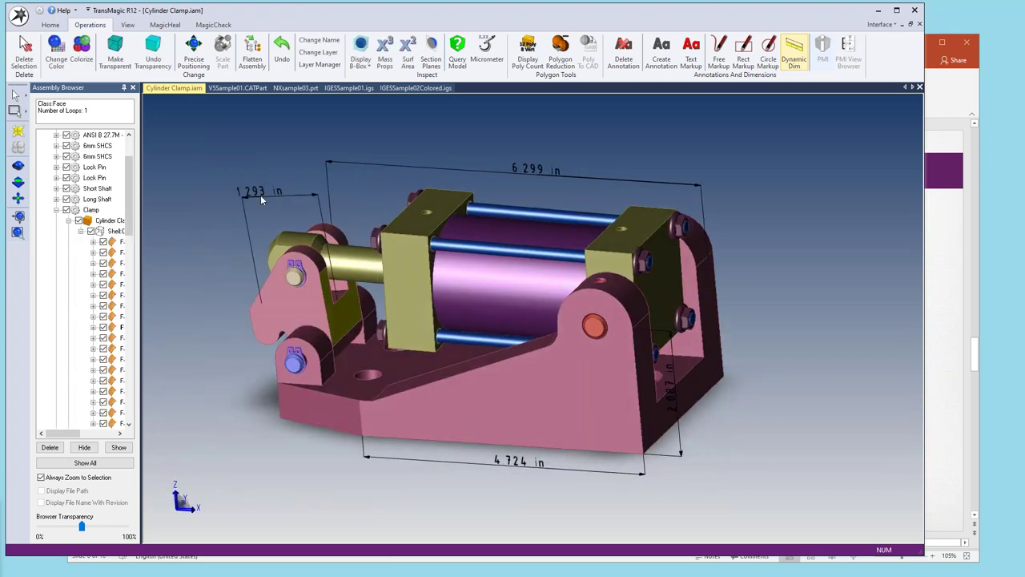
# Add the R0.630 in radius on the rounded upright and the 1.656 in base edge.
pyautogui.moveTo(241, 229); pyautogui.dragTo(459, 365, button='middle')
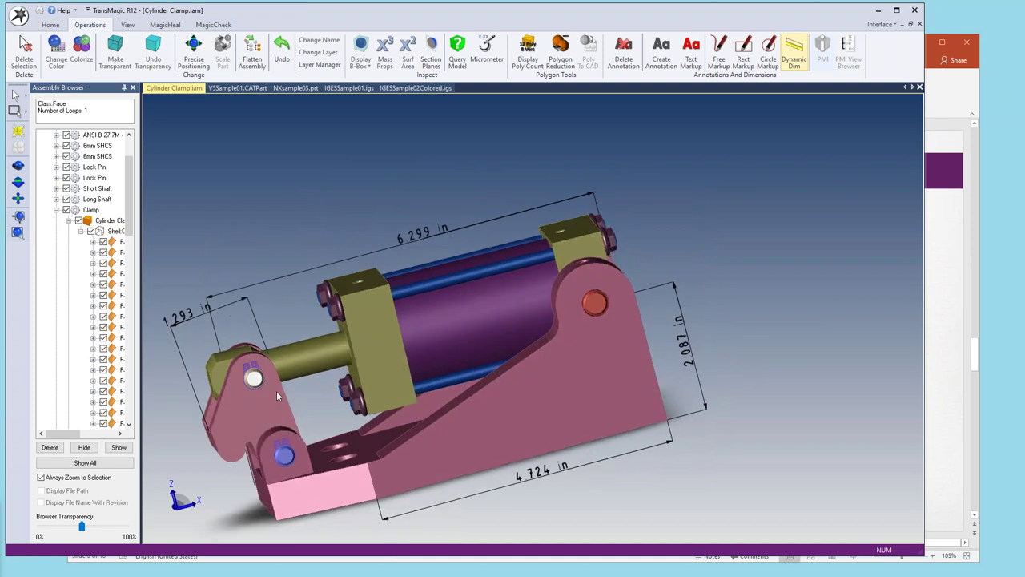
pyautogui.moveTo(459, 368); pyautogui.dragTo(642, 253, button='middle')
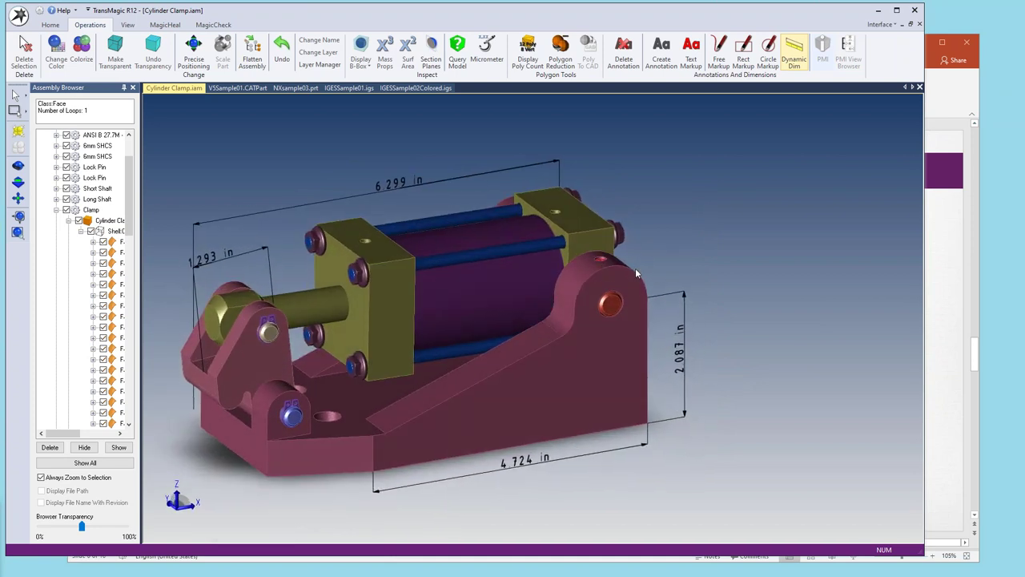
pyautogui.click(635, 267)
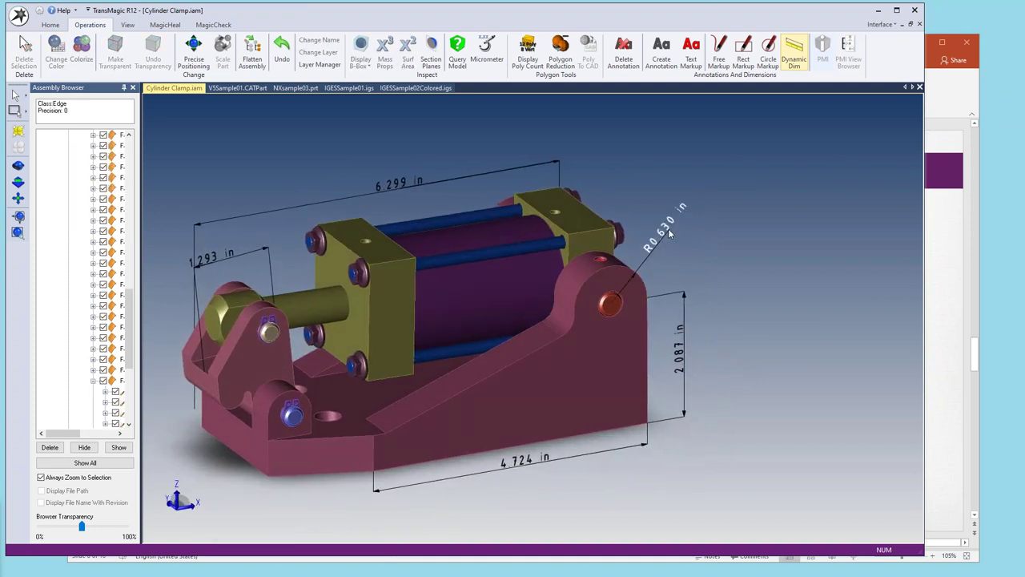
pyautogui.moveTo(433, 342); pyautogui.dragTo(490, 301, button='middle')
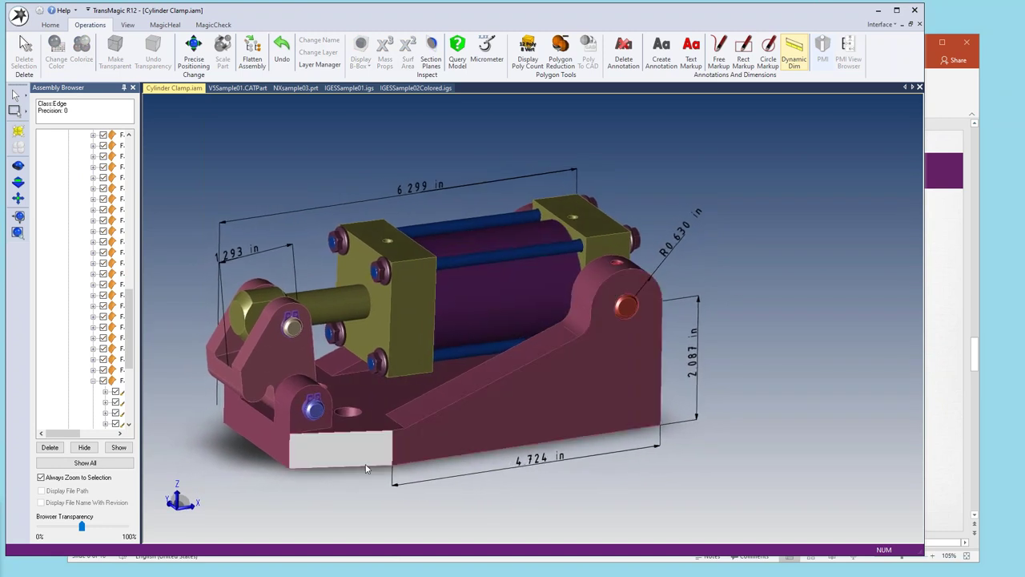
pyautogui.click(364, 469)
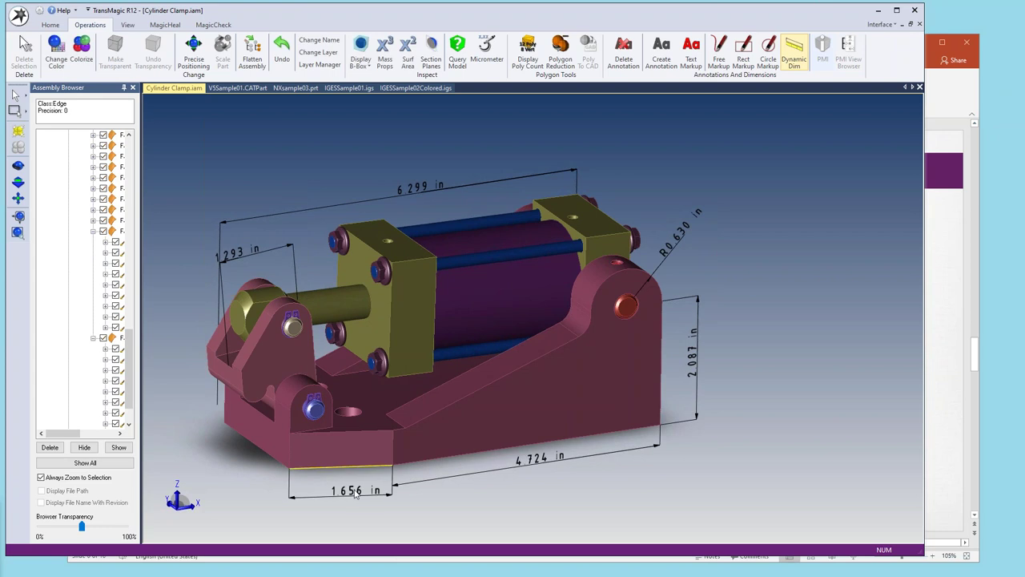
pyautogui.click(357, 501)
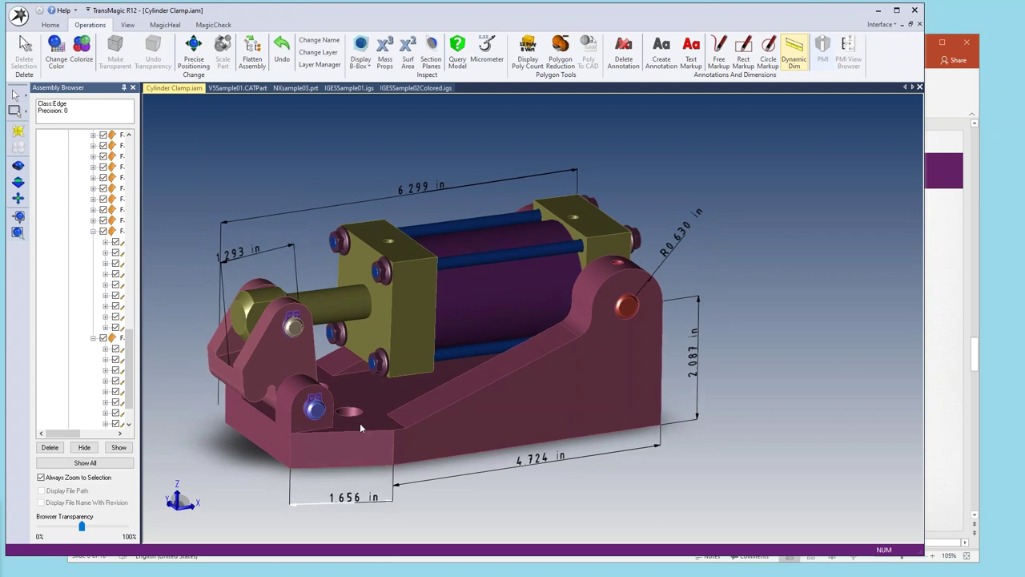
# Dimension the small hole, measure the arcs C1 Center to C2 Center, and add the 38.64° angle.
pyautogui.click(350, 413)
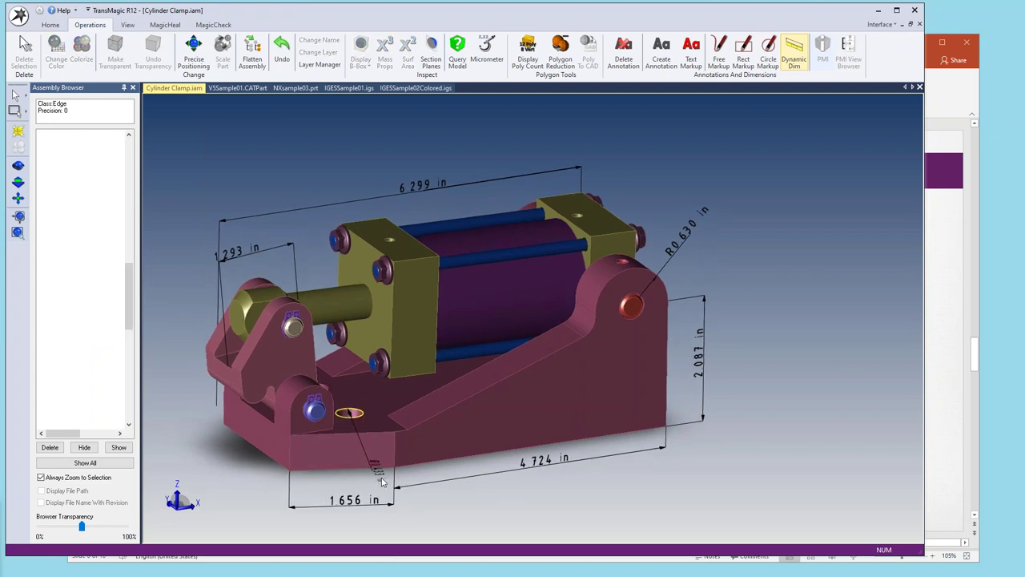
pyautogui.click(461, 498)
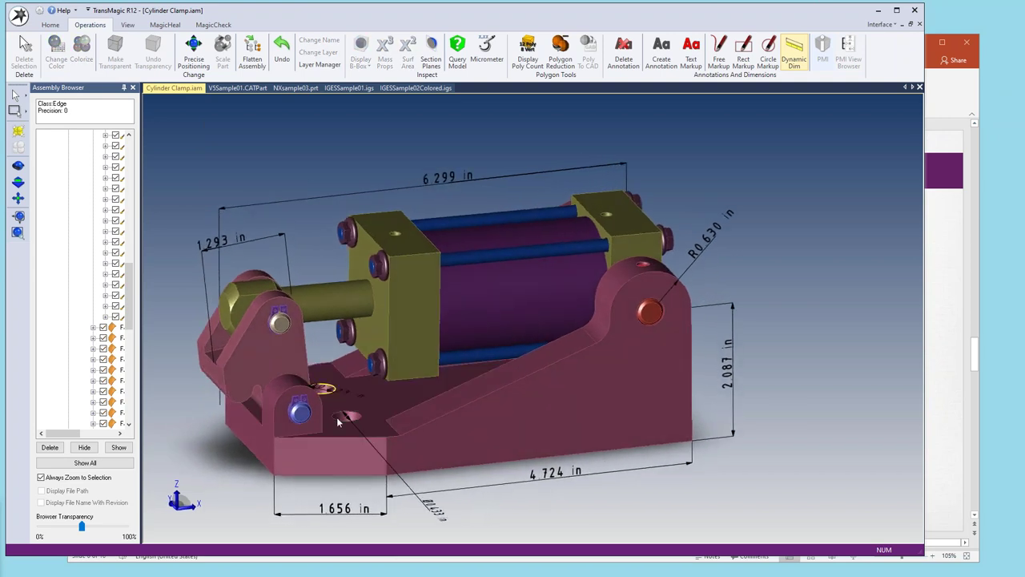
pyautogui.click(337, 421)
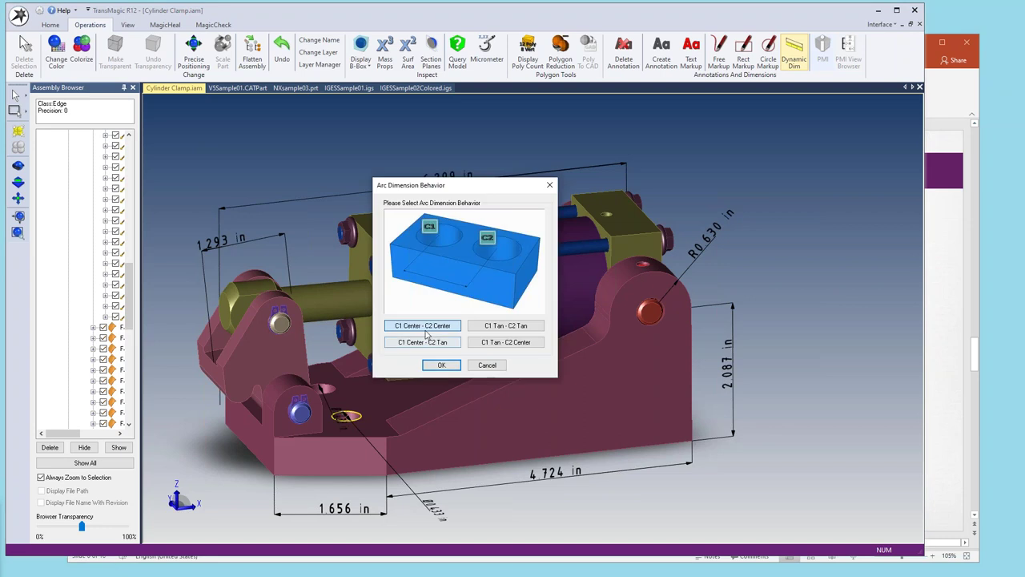
pyautogui.click(441, 365)
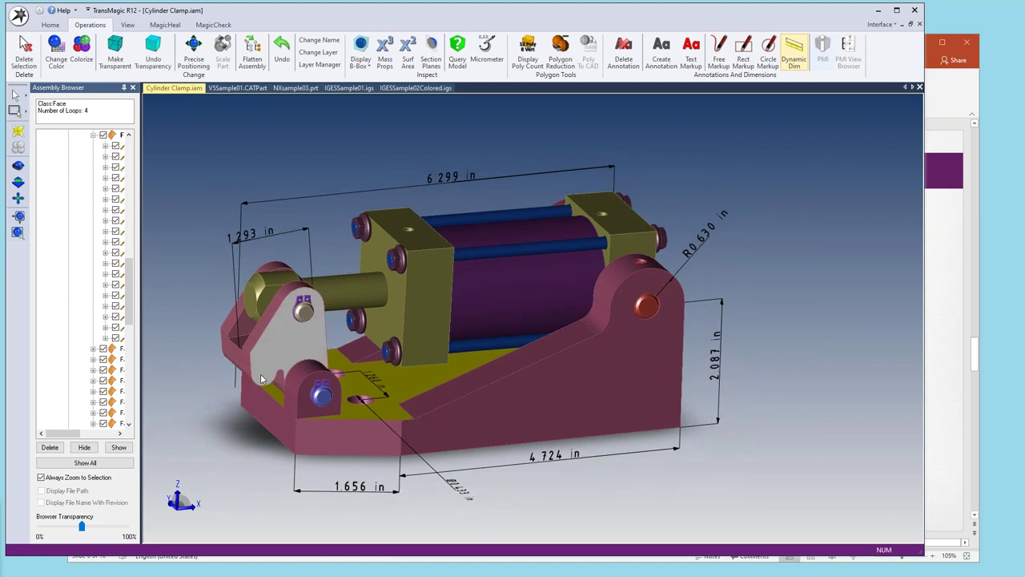
pyautogui.click(246, 363)
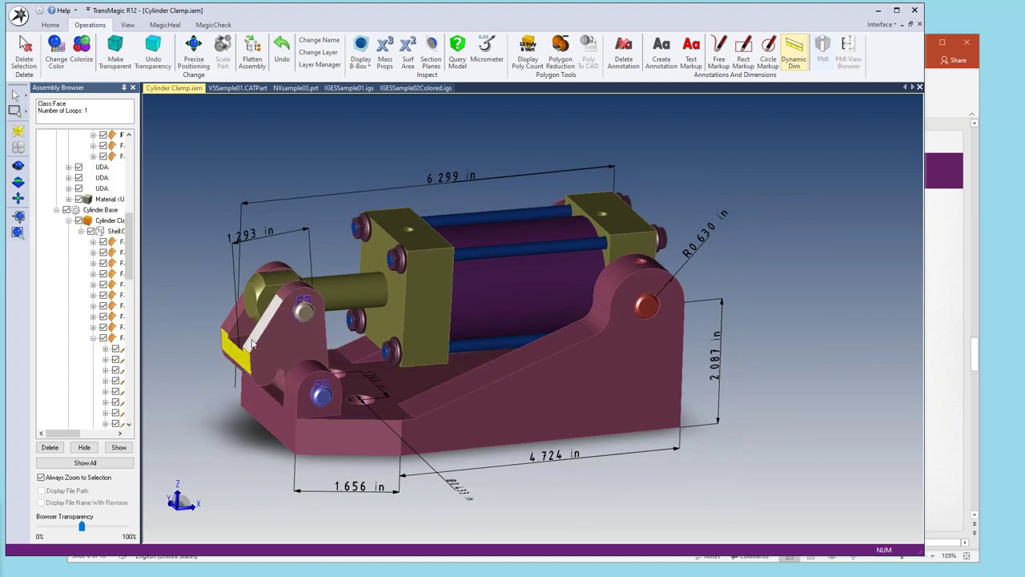
pyautogui.click(239, 324)
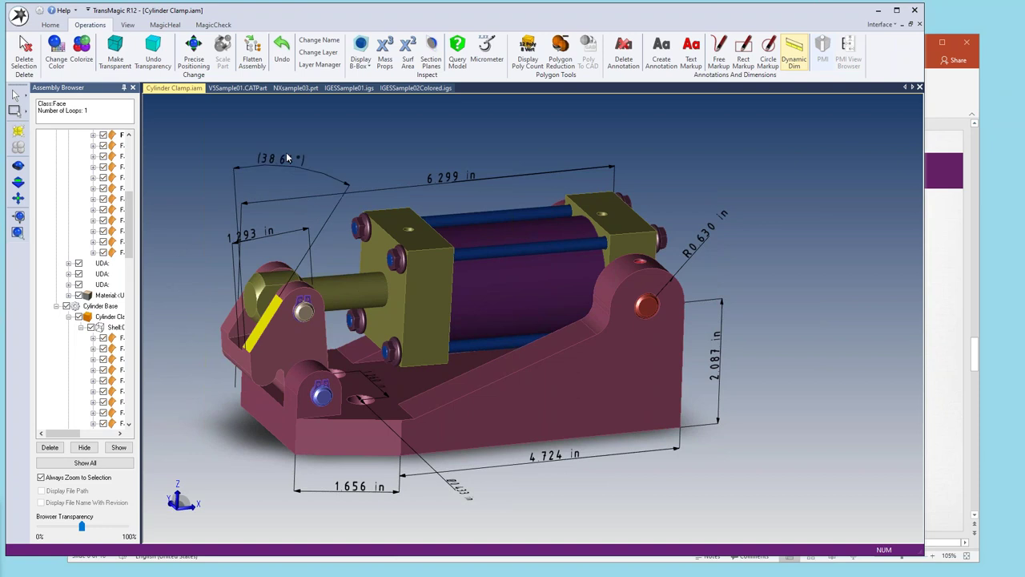
pyautogui.click(289, 146)
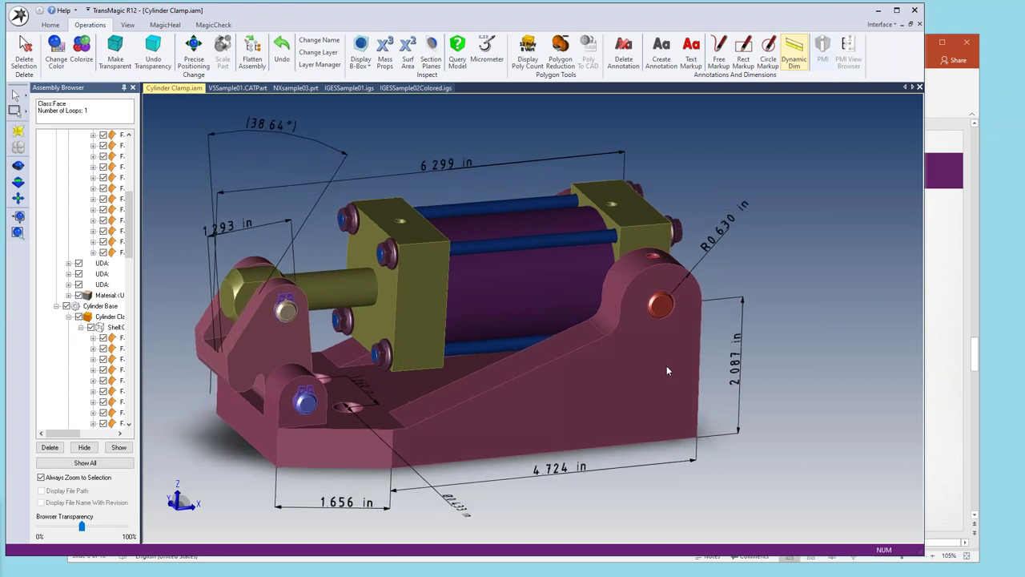
# Add a 'break edges' leader note anchored on the clamp's rounded upright.
pyautogui.click(852, 399)
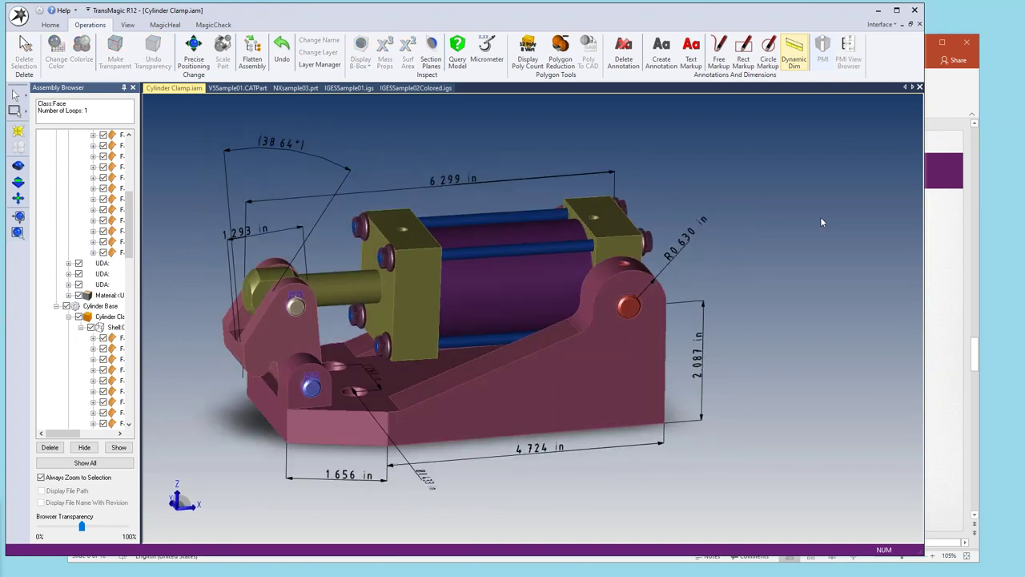
pyautogui.click(661, 60)
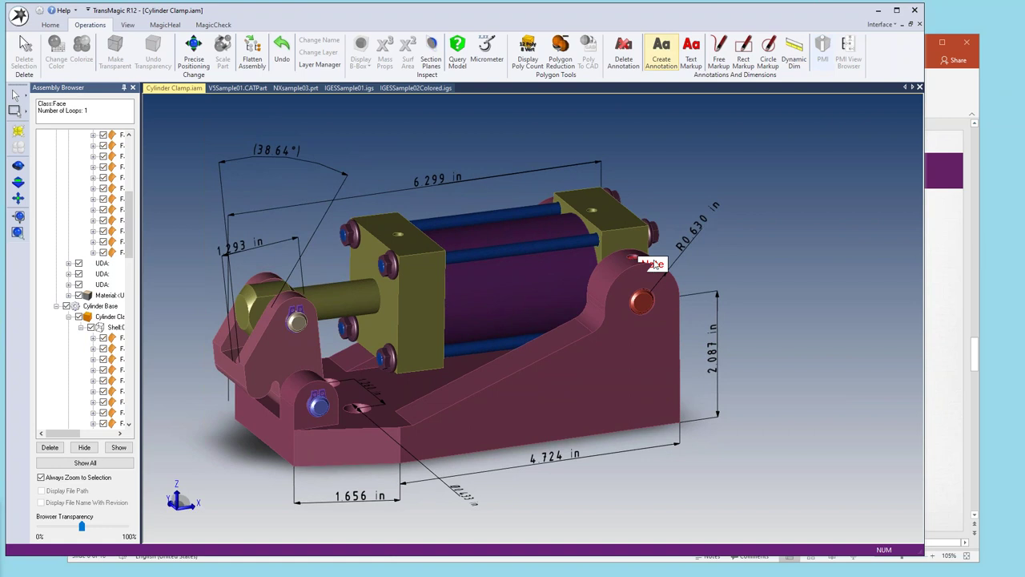
pyautogui.click(656, 261)
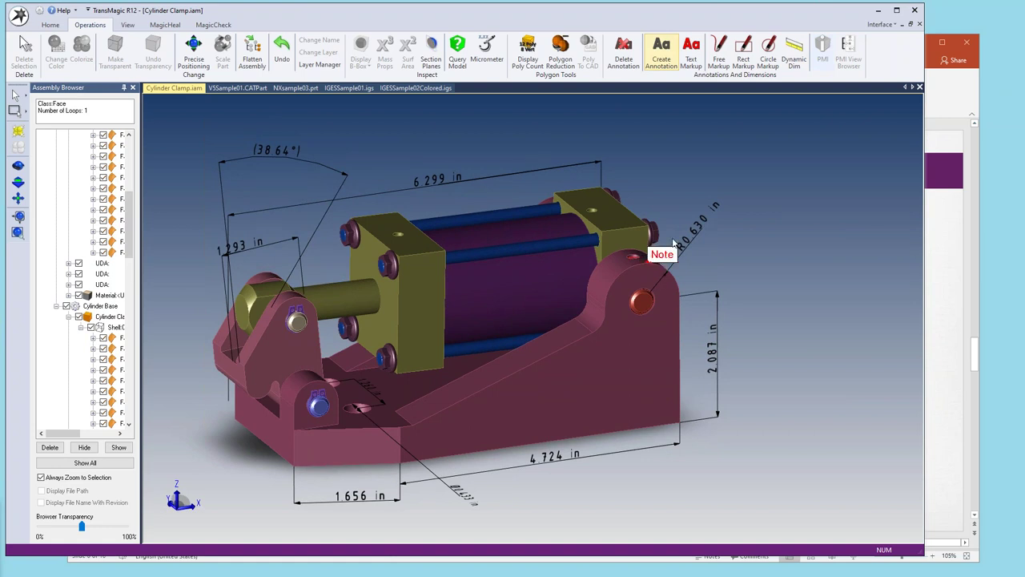
pyautogui.click(724, 141)
pyautogui.write('break edges')
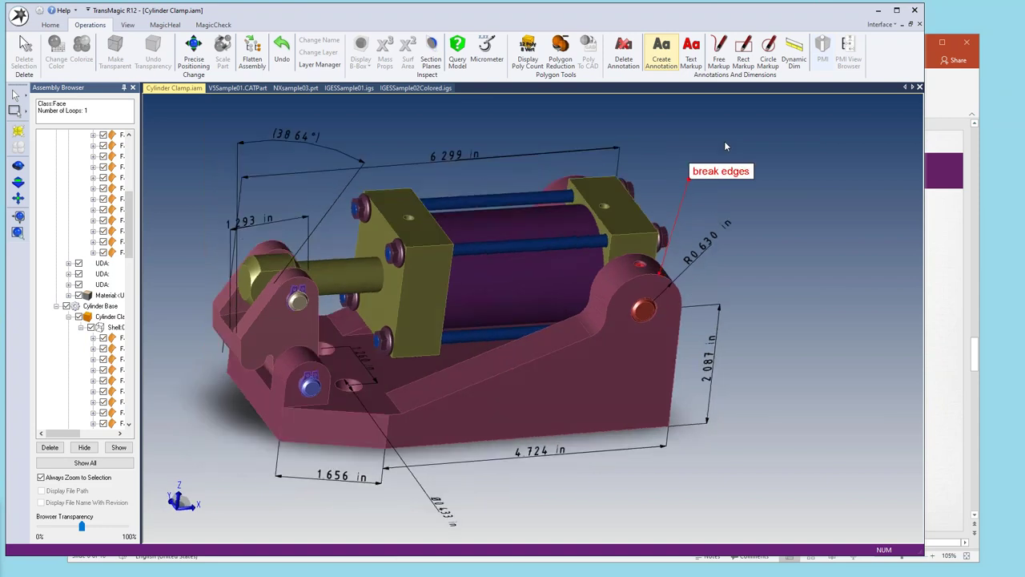
pyautogui.click(692, 66)
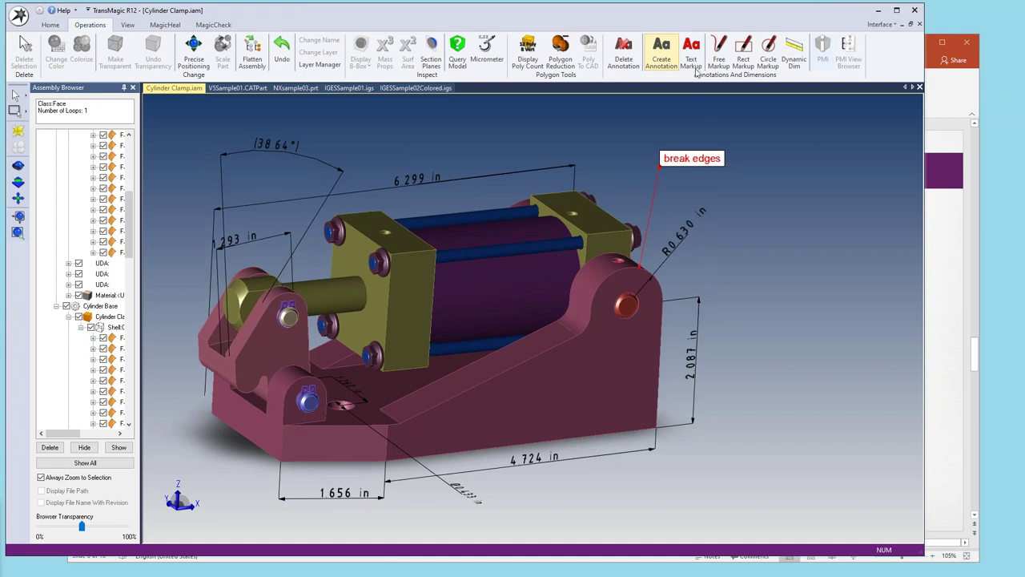
# Add a temporary 'note' text markup and a freehand stroke, then try the rectangle markup.
pyautogui.click(699, 130)
pyautogui.write('temporary')
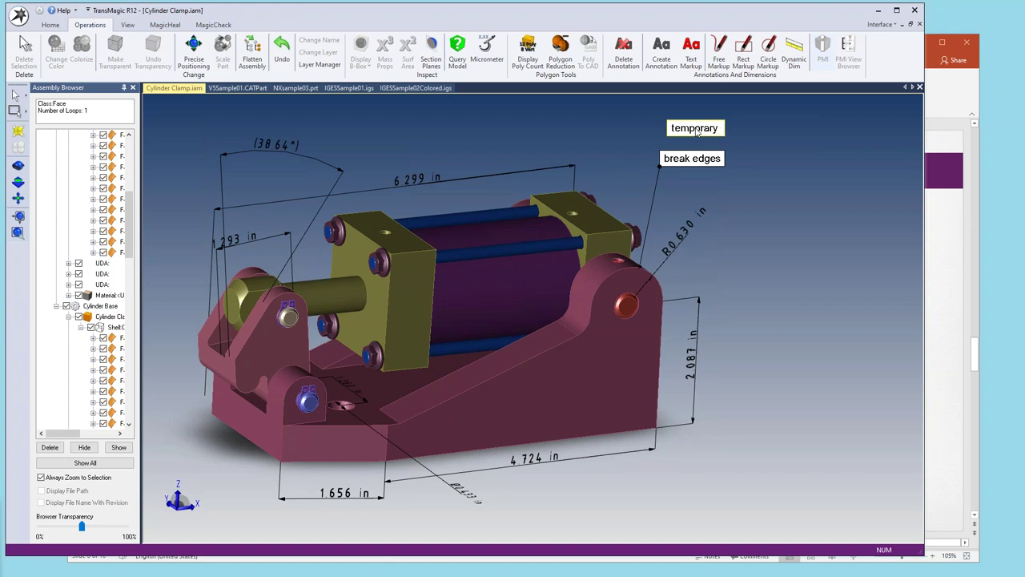
pyautogui.write('note')
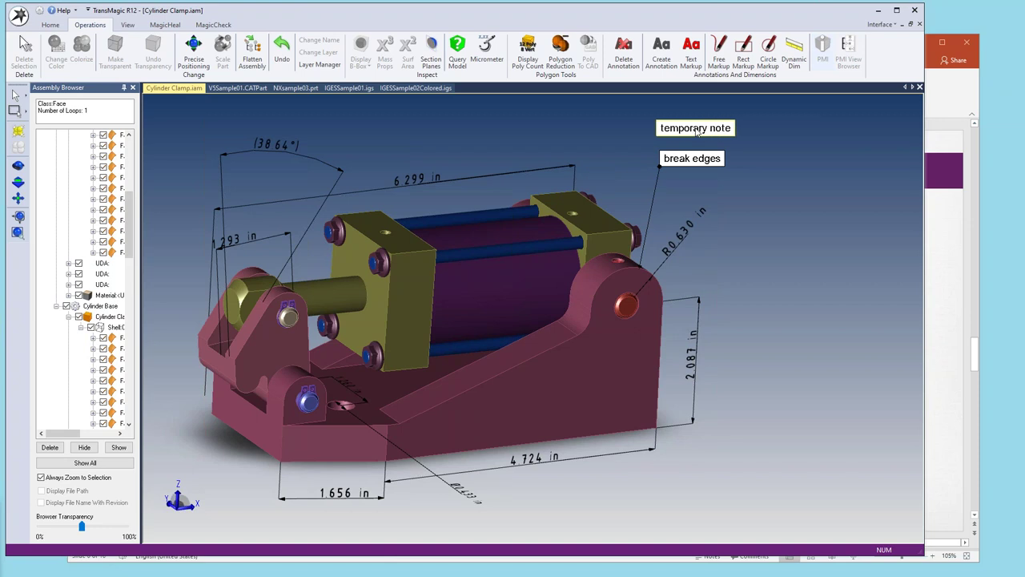
pyautogui.click(719, 51)
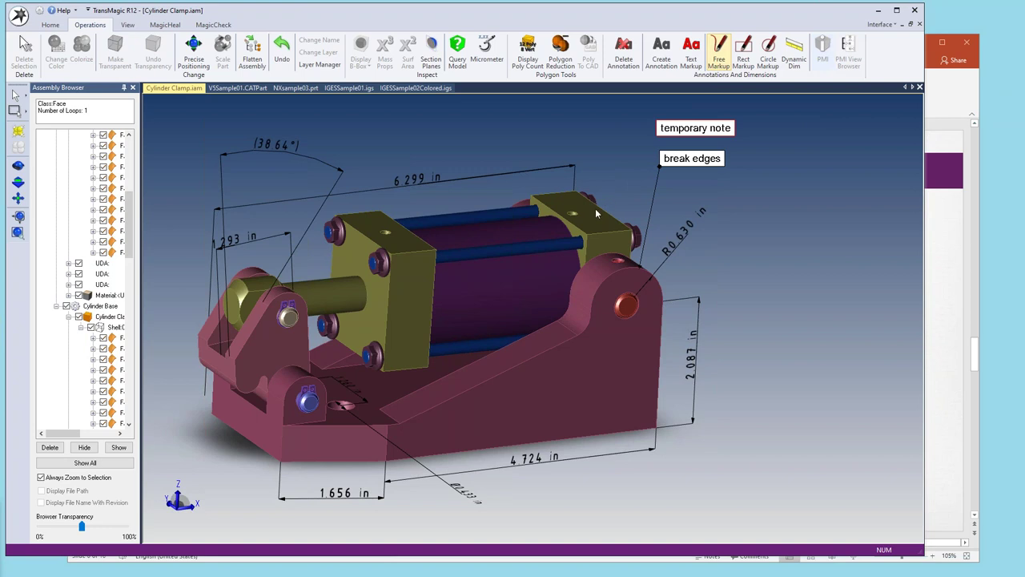
pyautogui.moveTo(594, 217); pyautogui.dragTo(647, 154)
pyautogui.click(747, 58)
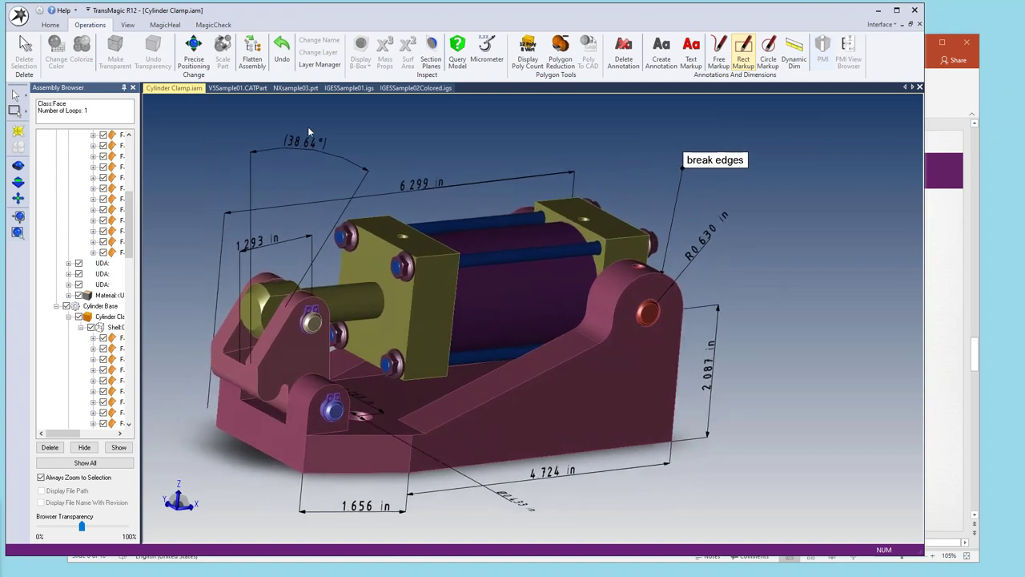
pyautogui.click(124, 25)
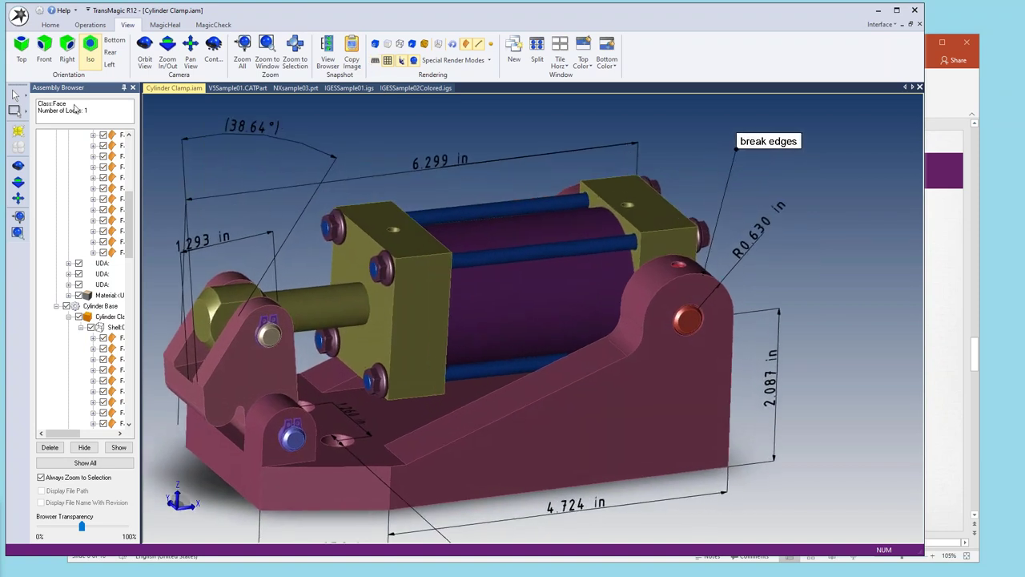
# Change the selection type, try picking the base face and body, then clear the selection.
pyautogui.click(26, 98)
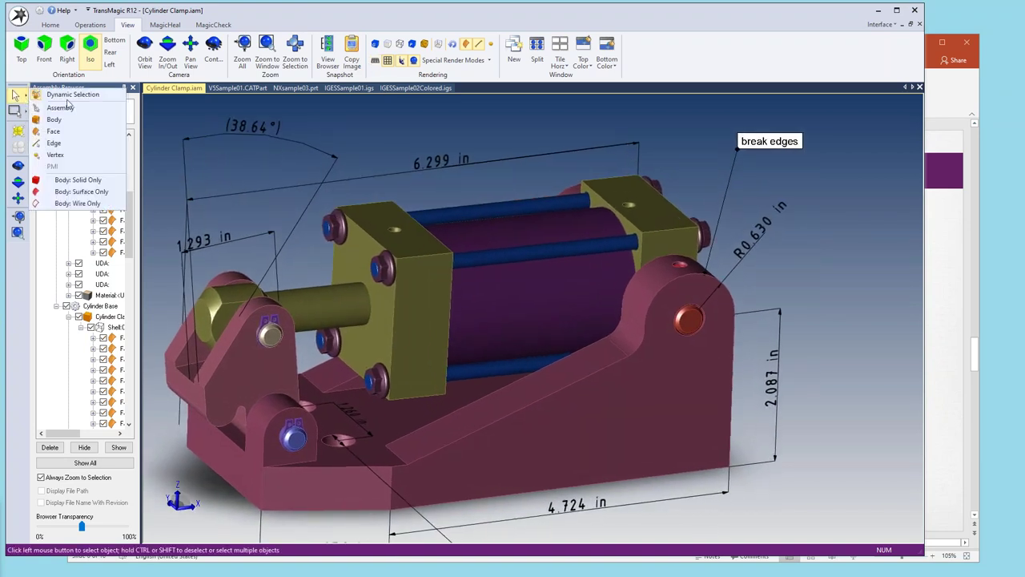
pyautogui.click(52, 130)
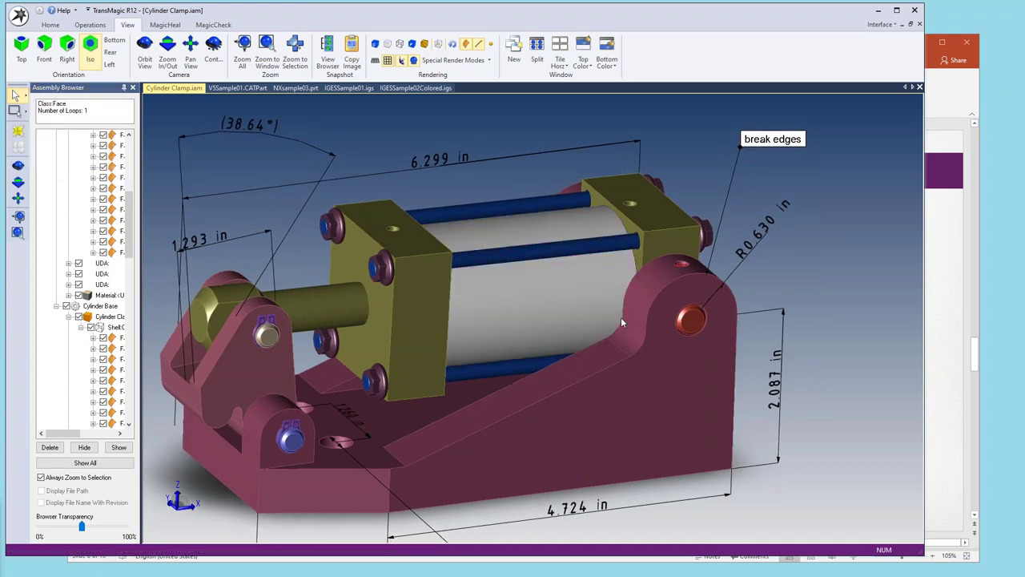
pyautogui.click(632, 355)
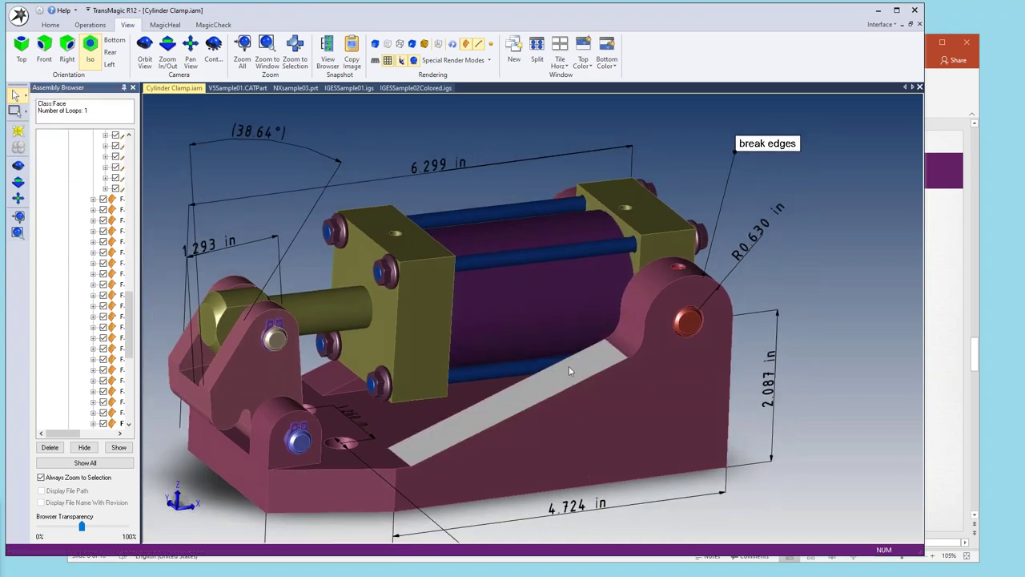
pyautogui.click(569, 367)
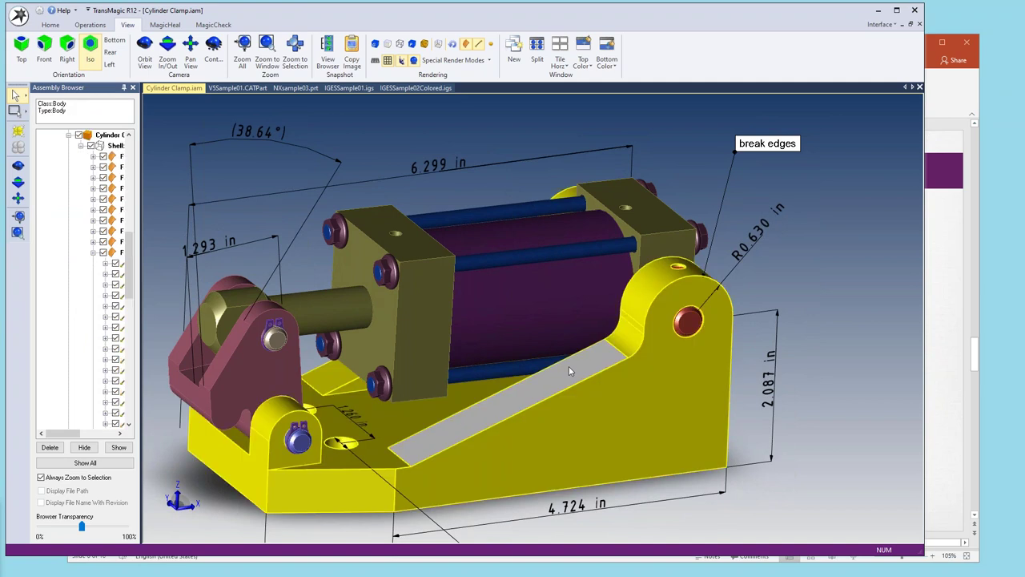
pyautogui.click(568, 366)
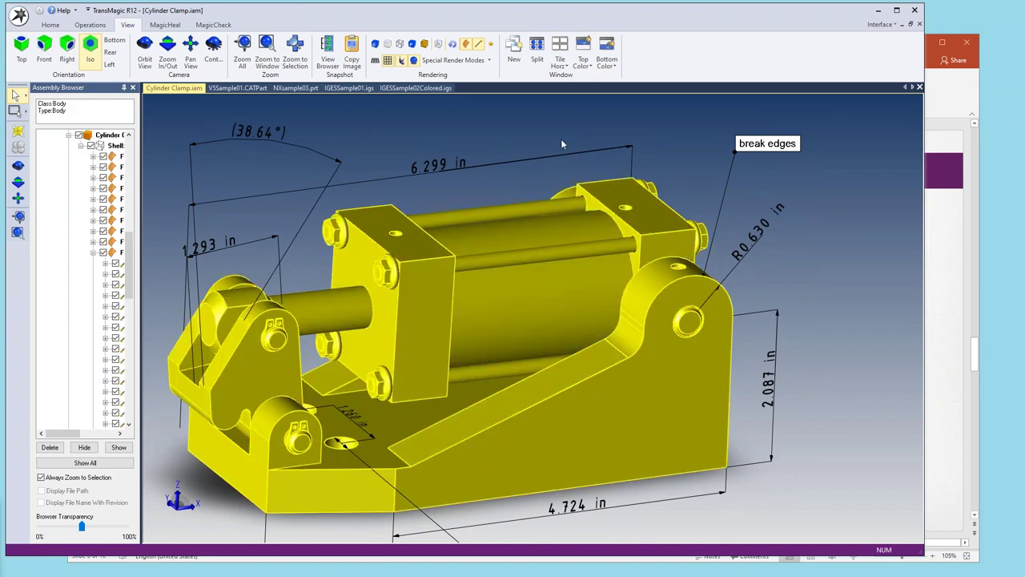
pyautogui.click(560, 139)
# Zoom in and select the base's bottom slope edge, fillet edge and arc edge near R0.630.
pyautogui.scroll(3, 577, 404)
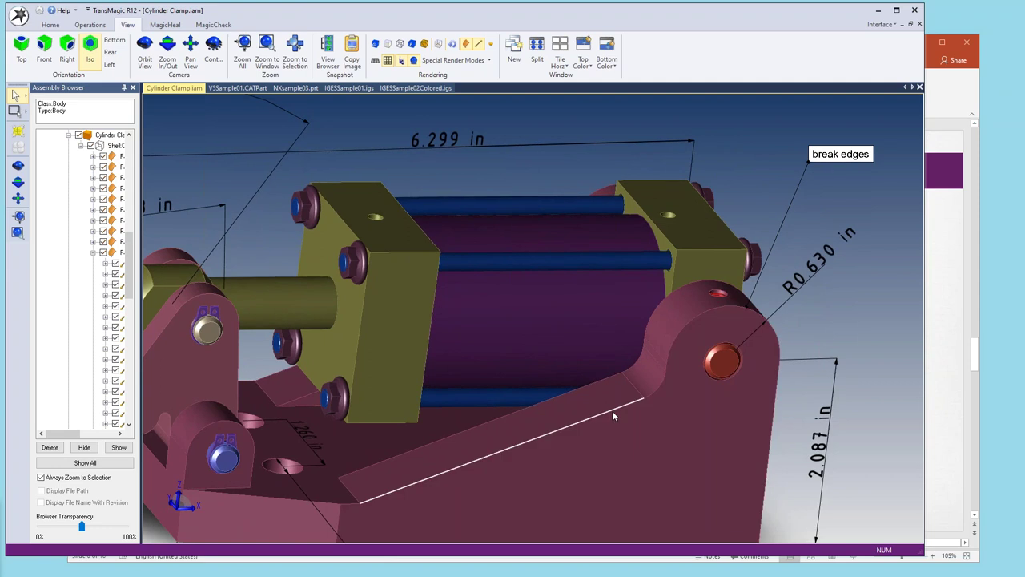
pyautogui.click(613, 412)
pyautogui.keyDown('ctrl'); pyautogui.click(658, 384); pyautogui.keyUp('ctrl')
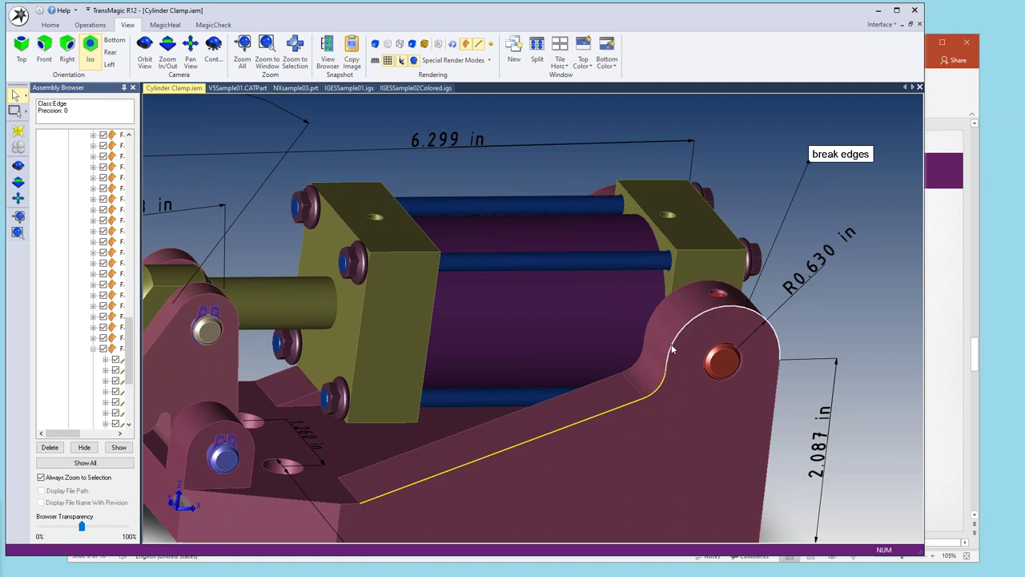
pyautogui.keyDown('ctrl'); pyautogui.click(642, 328); pyautogui.keyUp('ctrl')
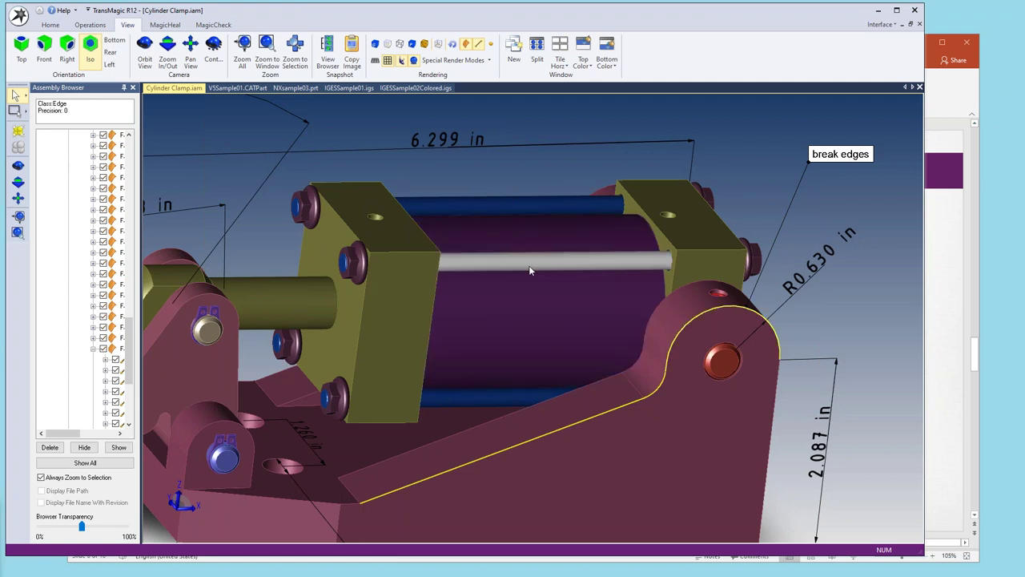
# Check the total length of the selected edges with Query > Check Total Edges Length (5.691 in).
pyautogui.rightClick(637, 397)
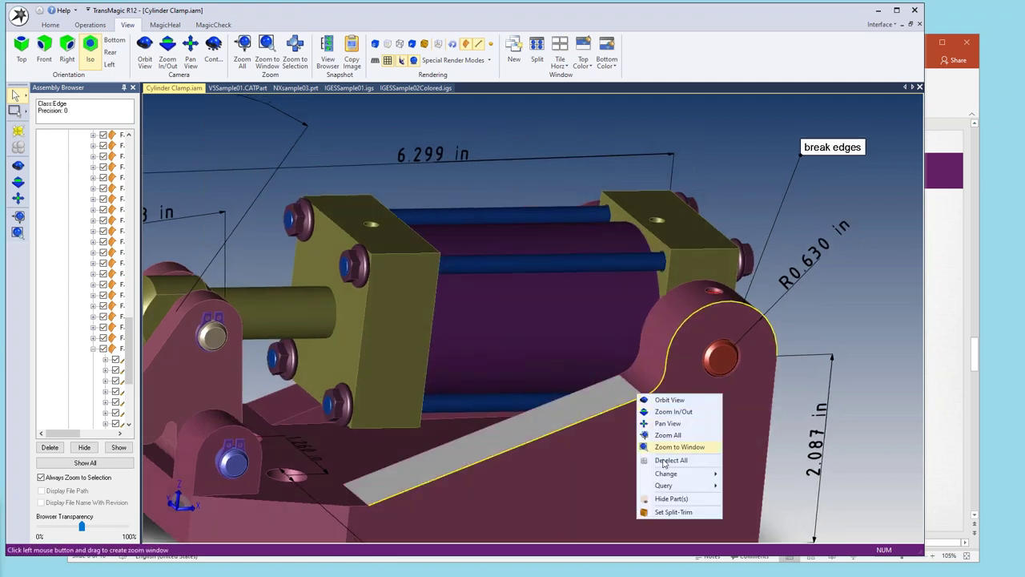
pyautogui.moveTo(664, 485)
pyautogui.click(744, 489)
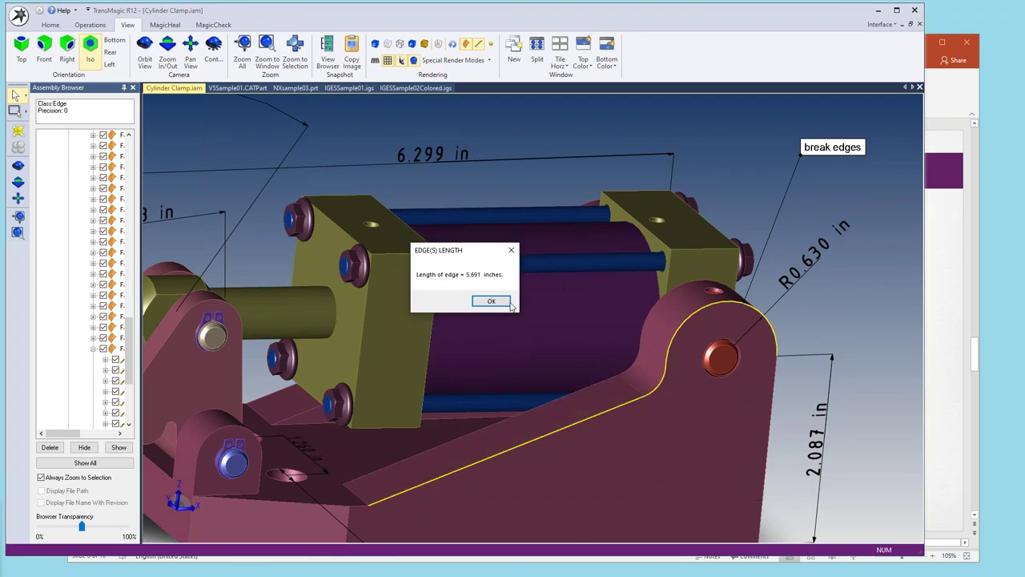
pyautogui.click(492, 301)
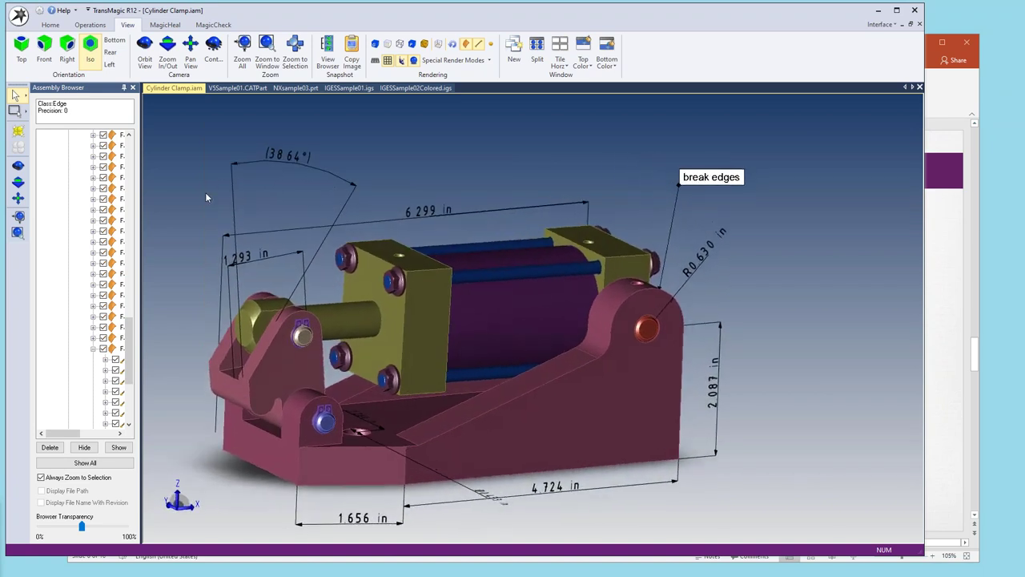
pyautogui.click(46, 26)
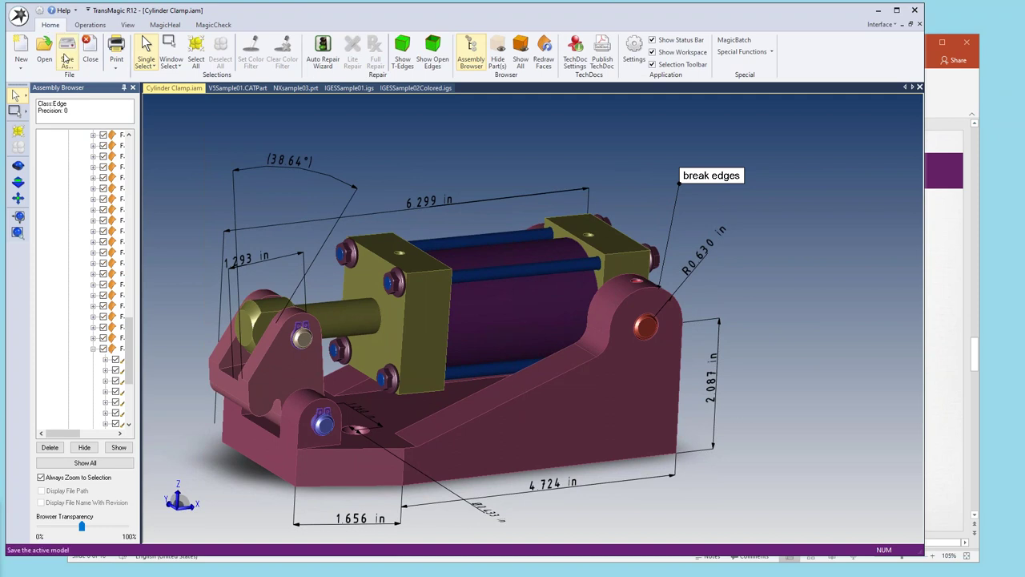
# Save As a STEP Part File into a newly created folder named 'test'.
pyautogui.click(68, 60)
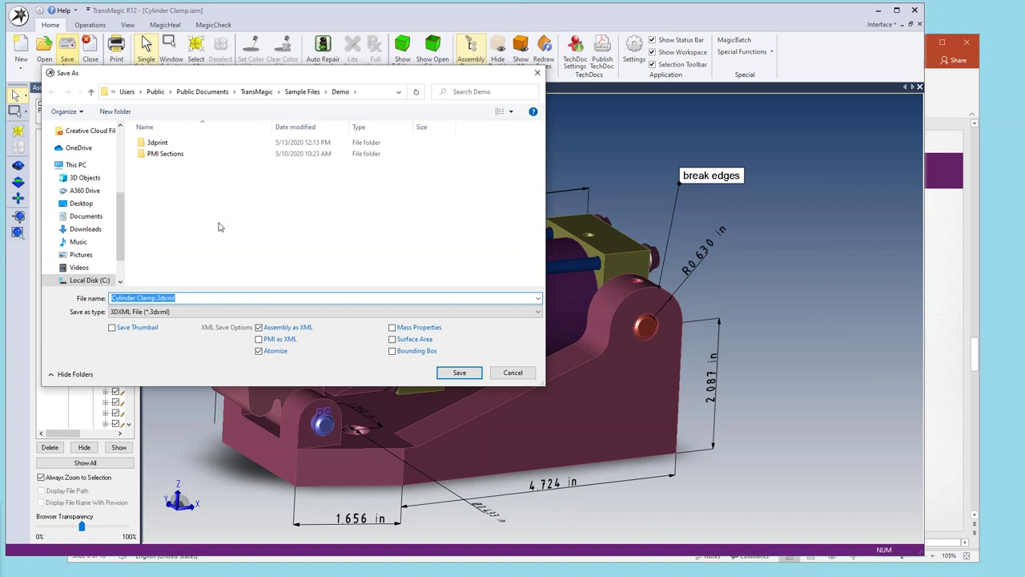
pyautogui.click(218, 314)
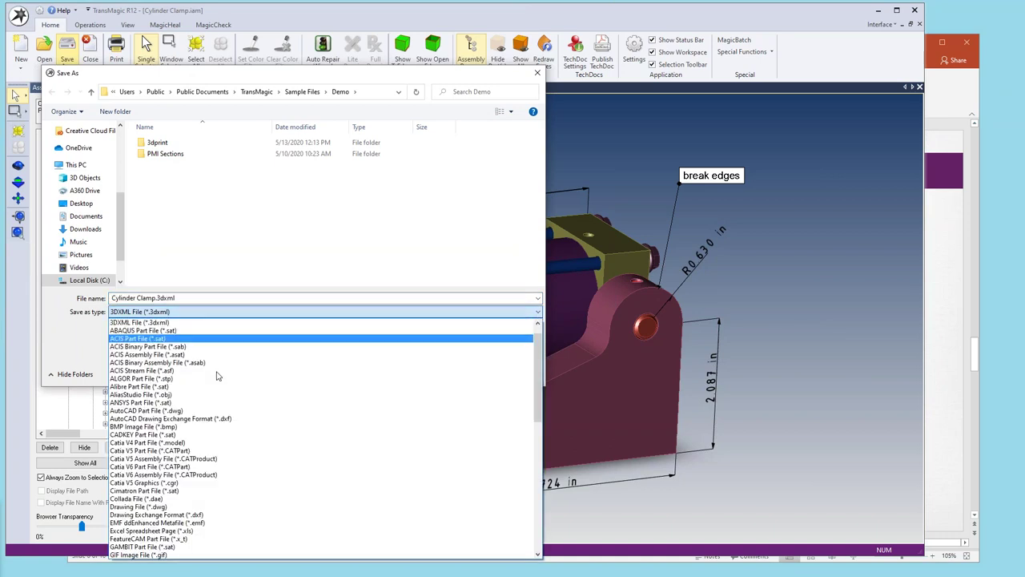
pyautogui.scroll(-3, 221, 425)
pyautogui.scroll(-4, 222, 432)
pyautogui.scroll(-3, 209, 457)
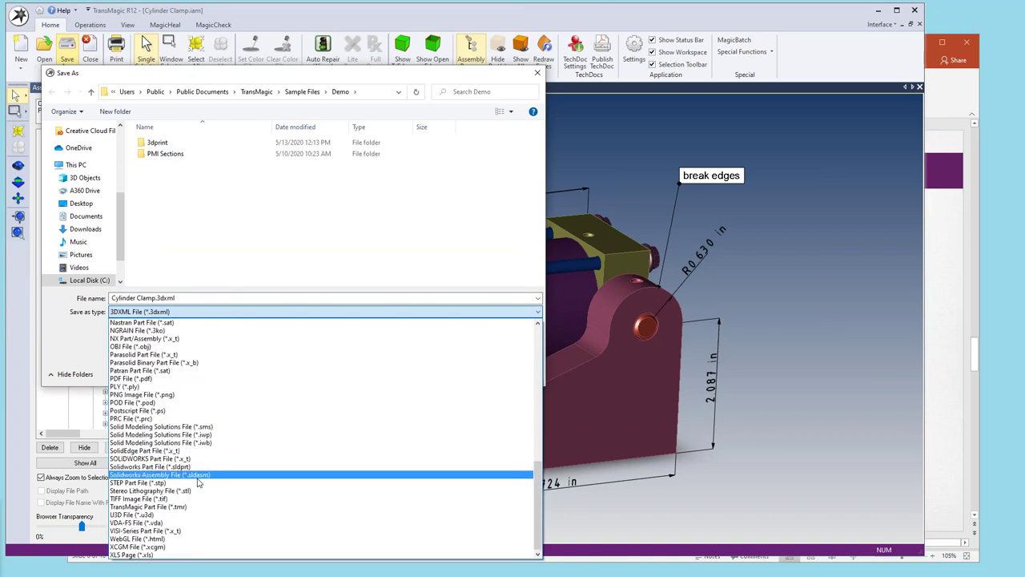
pyautogui.click(192, 482)
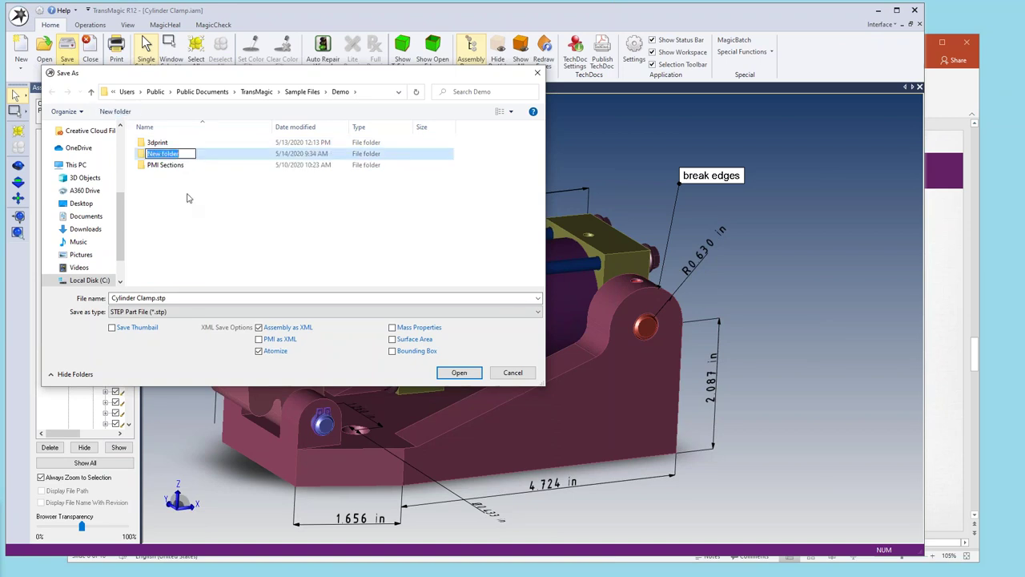
pyautogui.write('test')
pyautogui.press('Return')
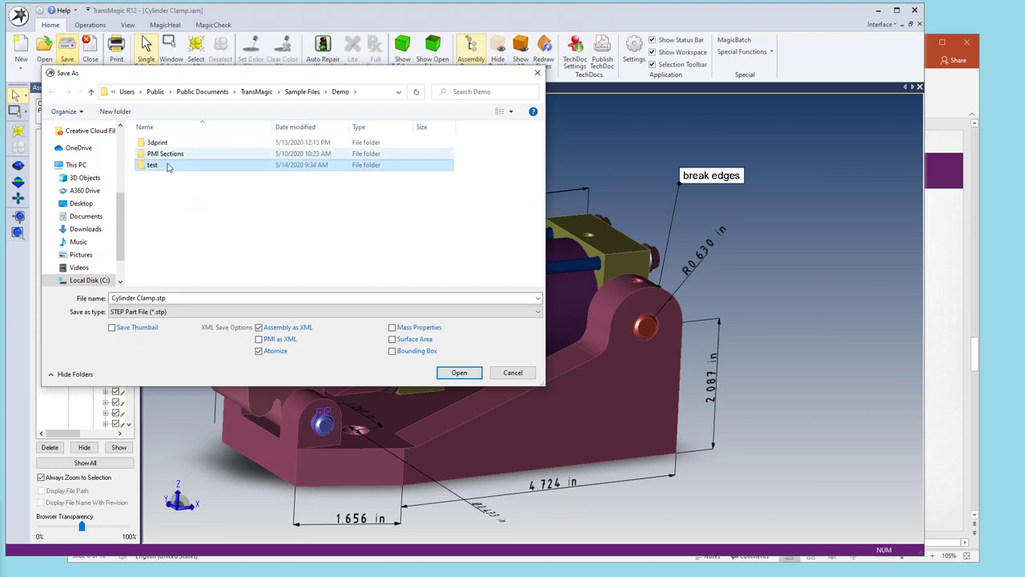
pyautogui.press('Return')
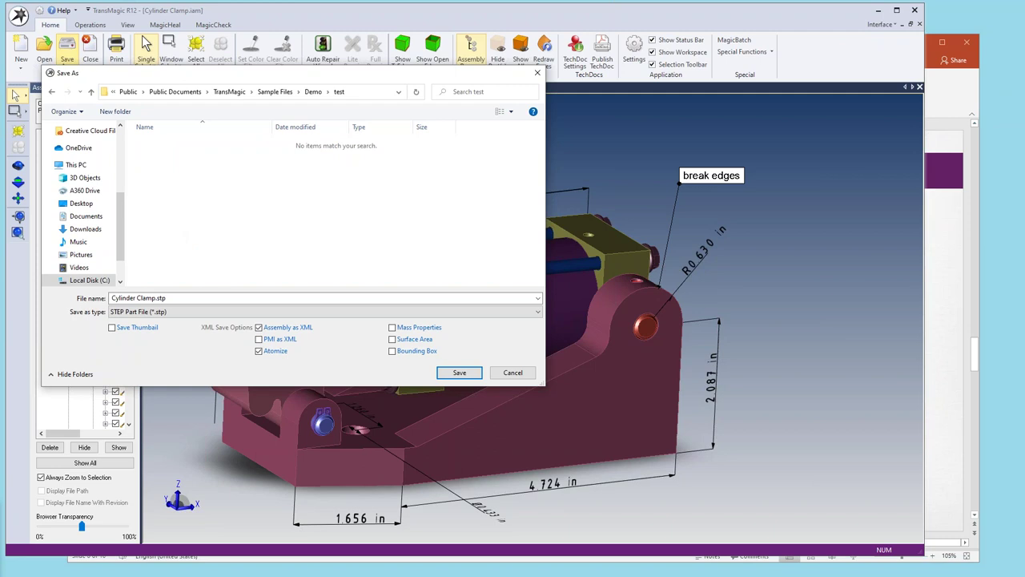
# Include XML Mass Properties, Surface Area and Bounding Box, save Cylinder Clamp.stp, and dismiss the entity-type error.
pyautogui.click(259, 328)
pyautogui.click(392, 327)
pyautogui.click(392, 340)
pyautogui.click(392, 351)
pyautogui.click(458, 373)
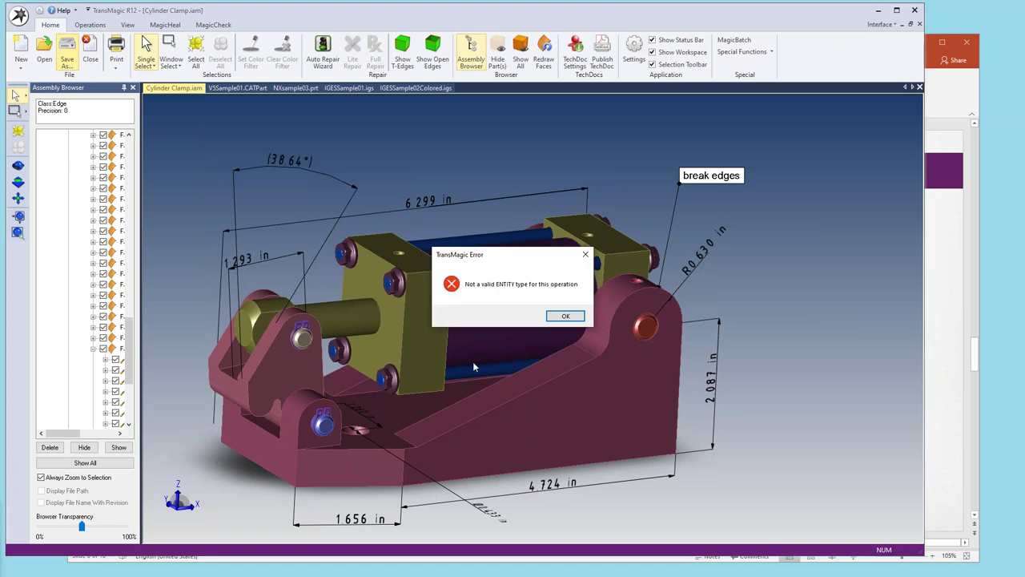
pyautogui.click(565, 315)
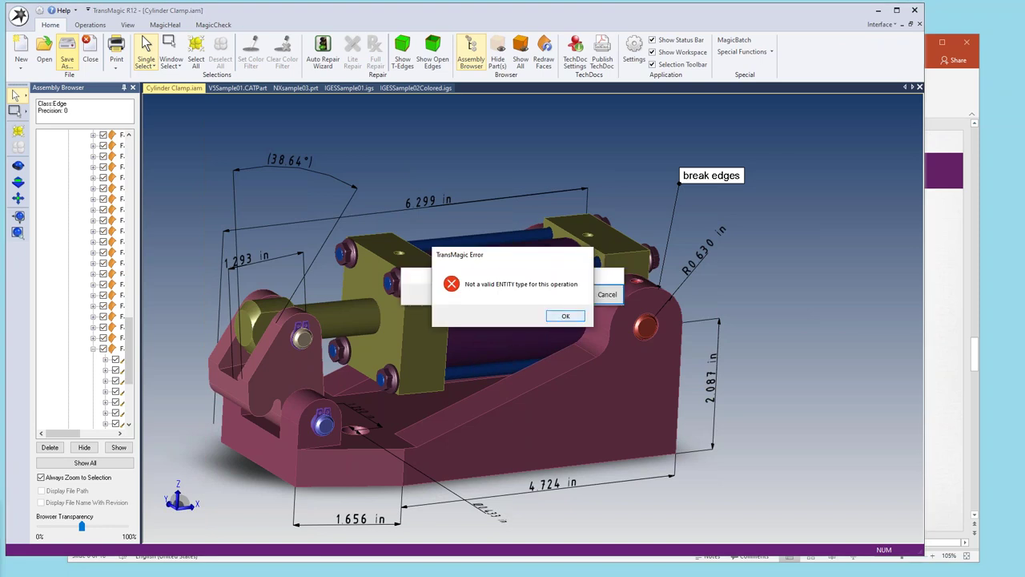
pyautogui.click(565, 315)
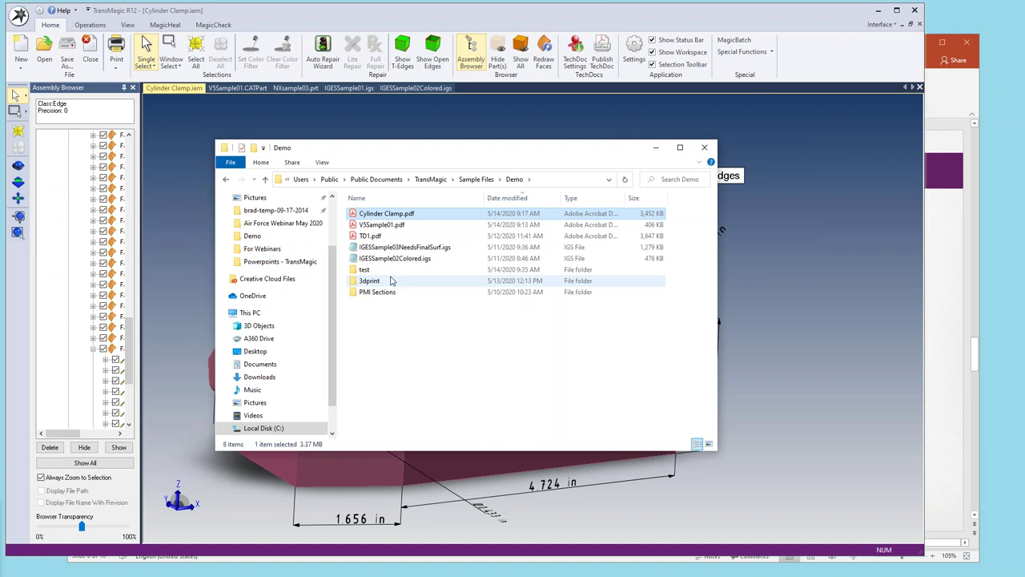
# Open the 'test' folder and bring up the context menu for Cylinder Clamp.xml.
pyautogui.click(379, 272)
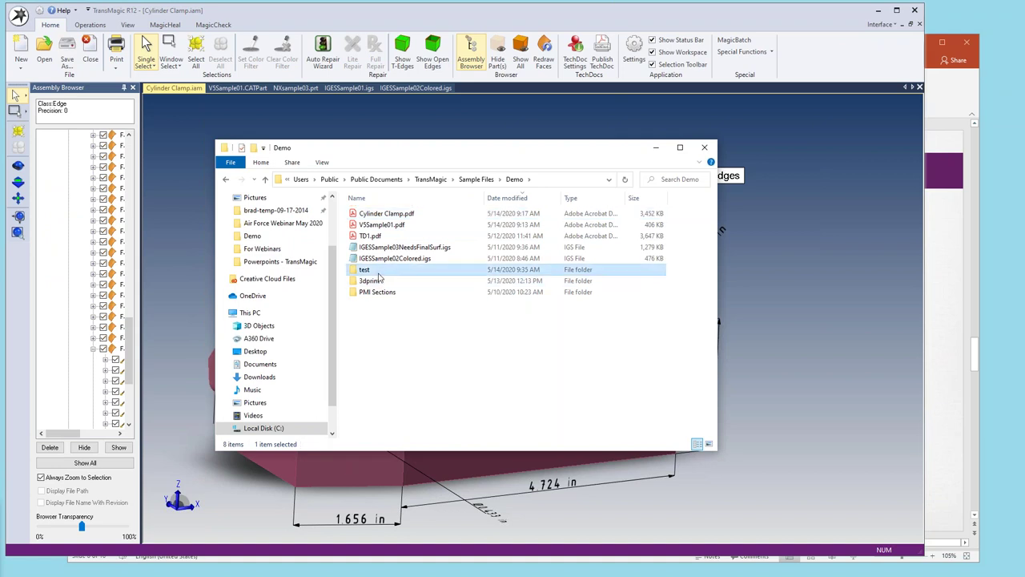
pyautogui.doubleClick(380, 273)
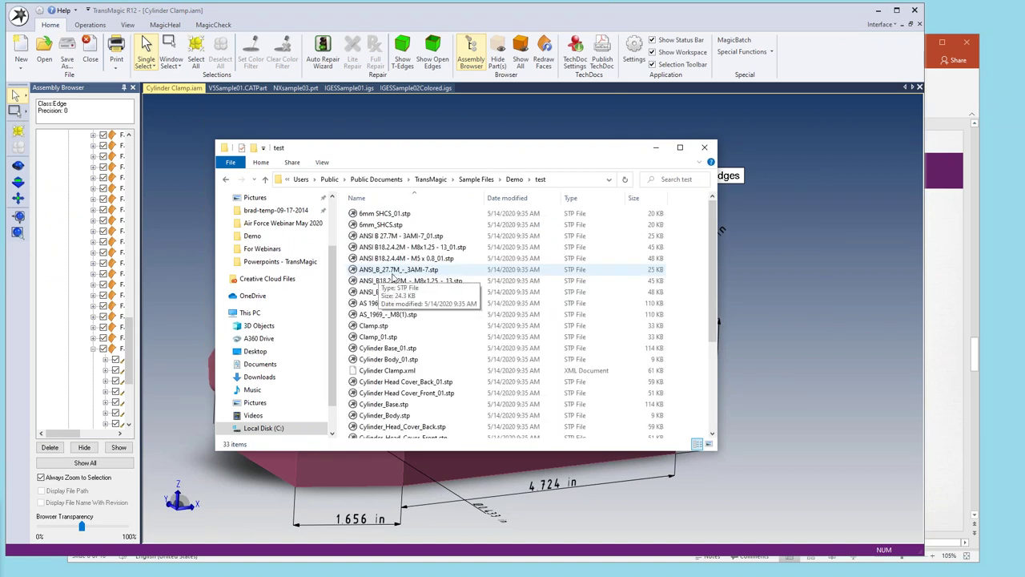
pyautogui.scroll(-3, 398, 299)
pyautogui.scroll(-2, 398, 299)
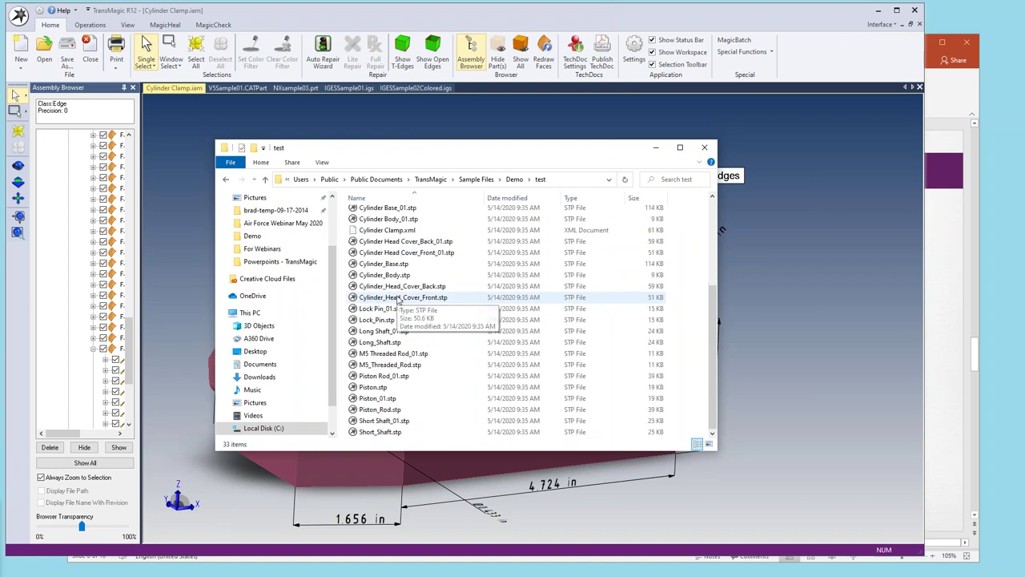
pyautogui.scroll(4, 398, 299)
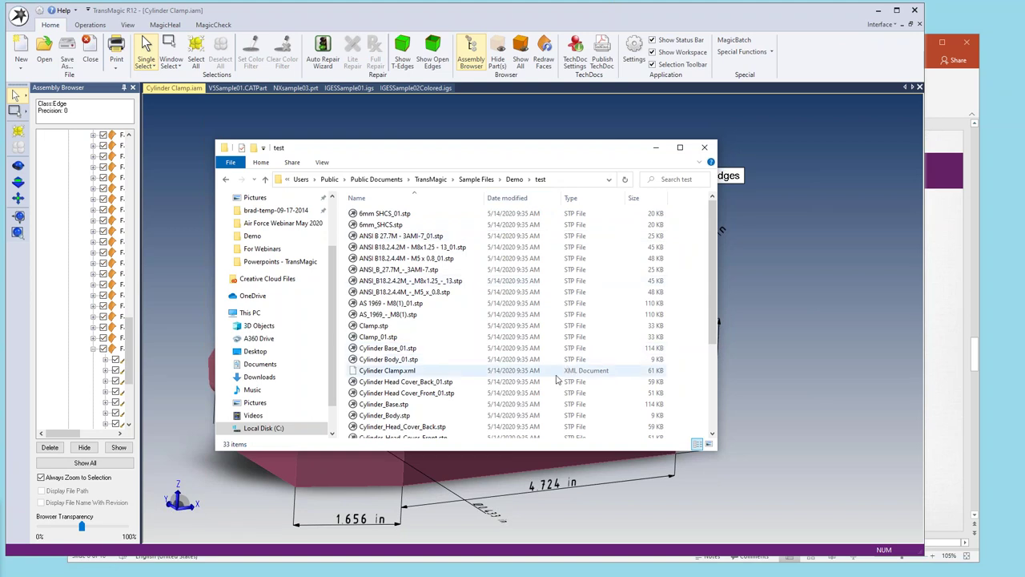
pyautogui.click(410, 372)
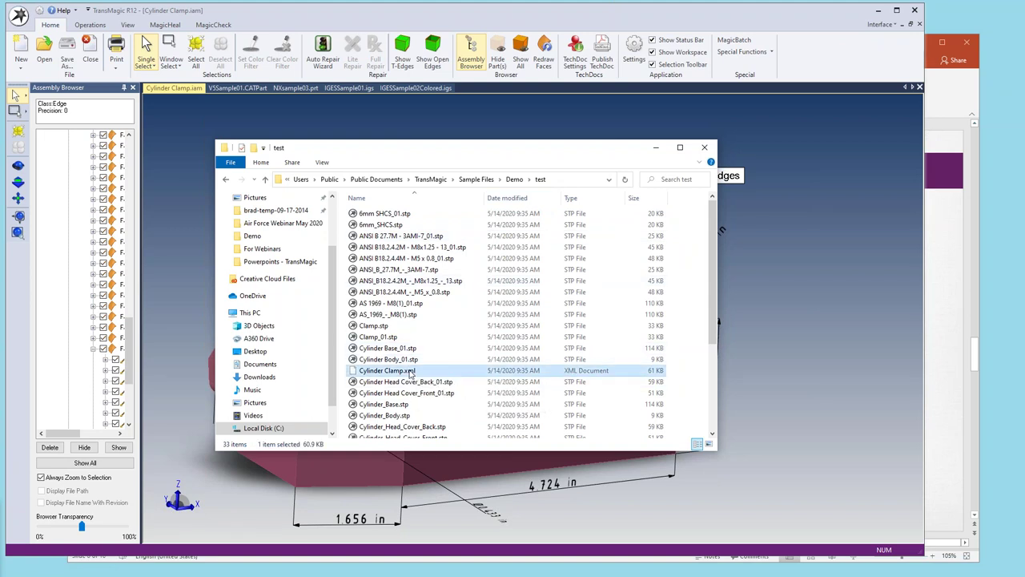
pyautogui.rightClick(410, 372)
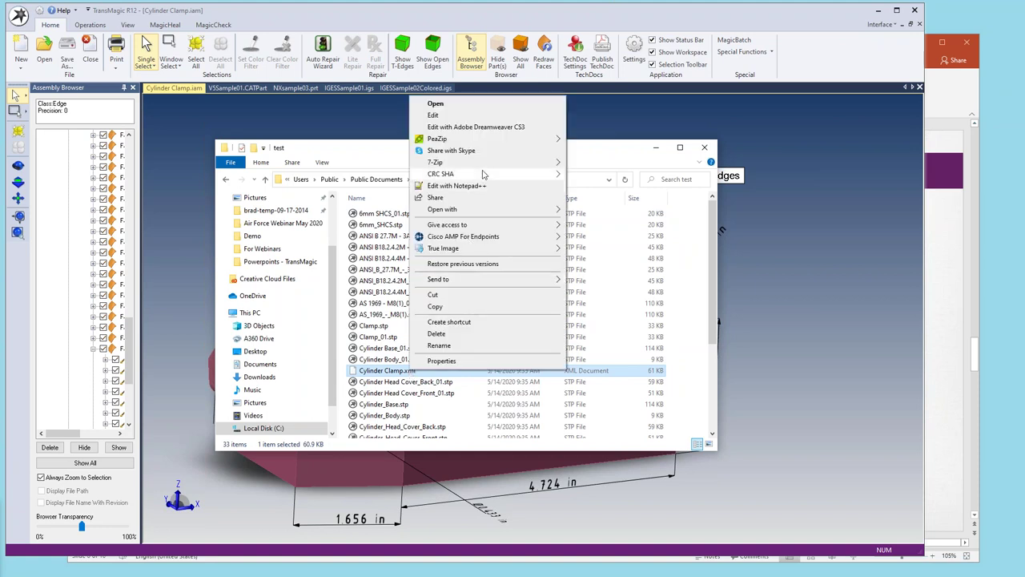
# Open Cylinder Clamp.xml with Edit with Notepad++, scroll through its part, density and transform entries, then close it.
pyautogui.click(481, 189)
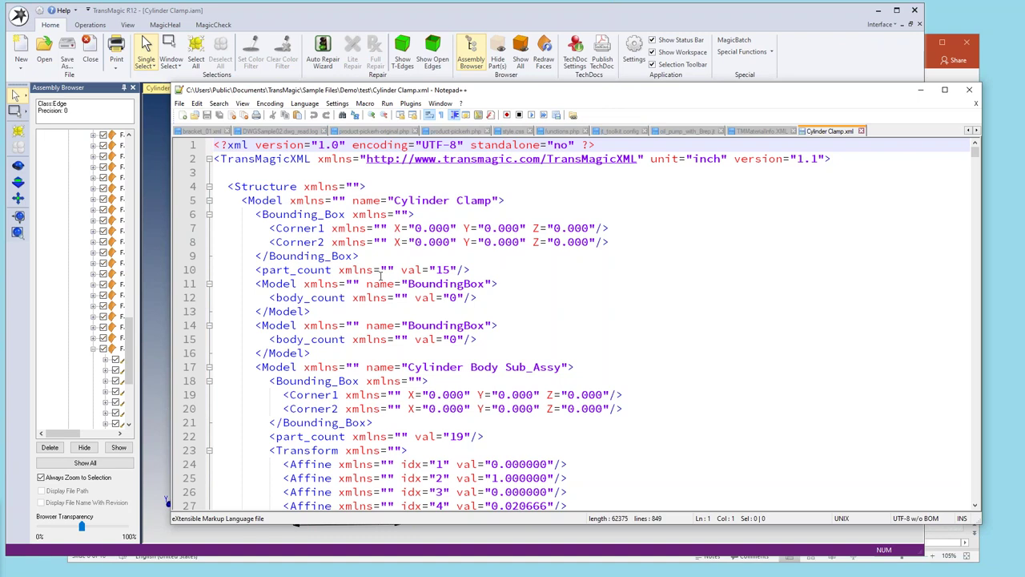
pyautogui.scroll(-3, 381, 272)
pyautogui.scroll(-3, 382, 272)
pyautogui.scroll(-3, 381, 272)
pyautogui.scroll(-1, 379, 274)
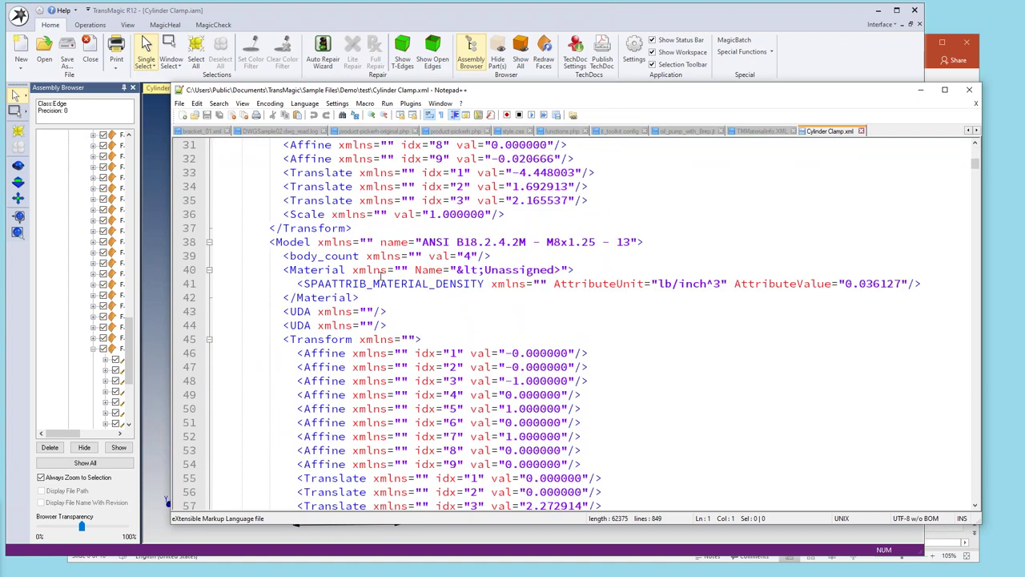
pyautogui.scroll(-1, 382, 274)
pyautogui.scroll(-2, 381, 274)
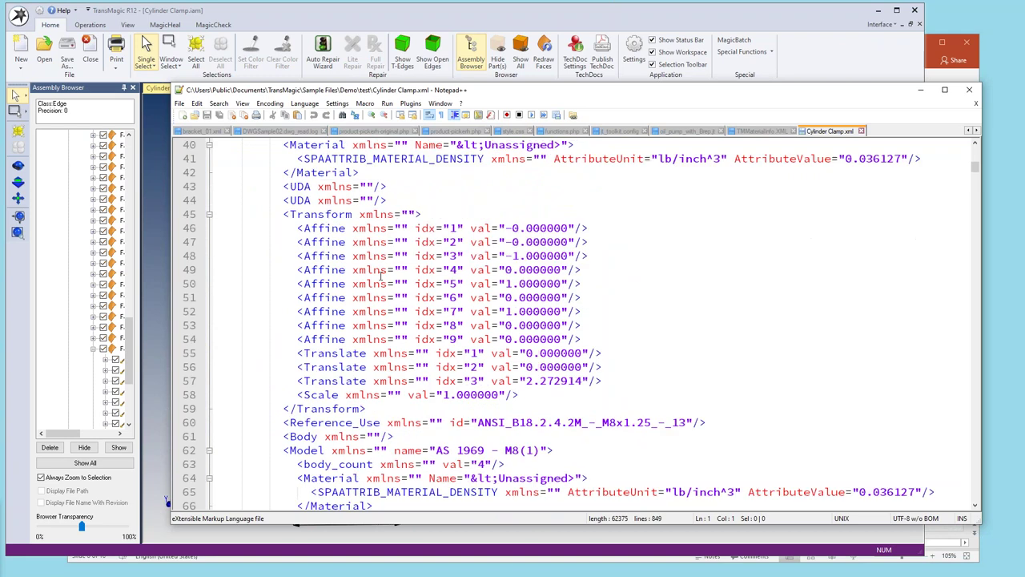
pyautogui.scroll(-3, 381, 274)
pyautogui.scroll(-3, 381, 275)
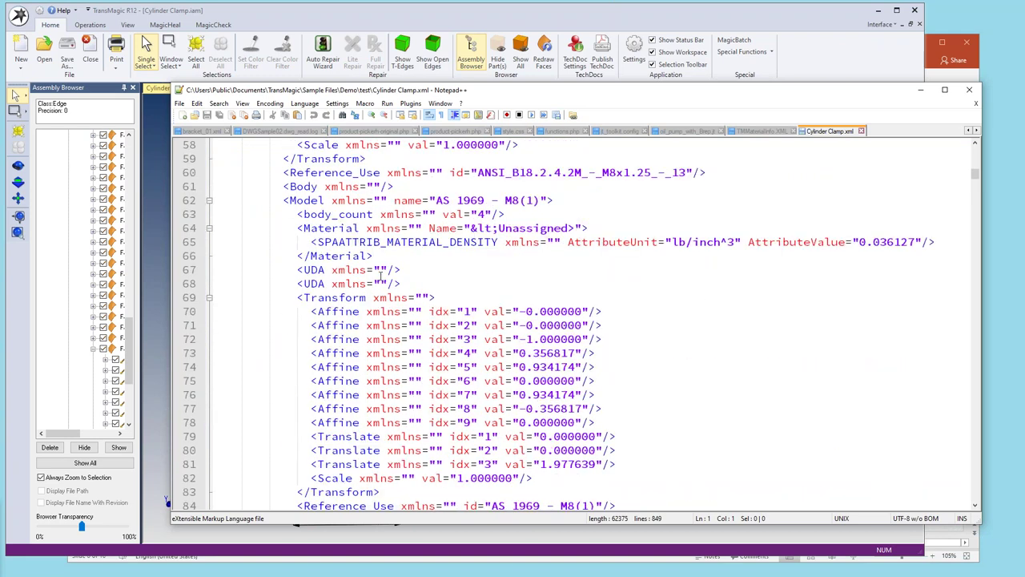
pyautogui.scroll(-2, 381, 275)
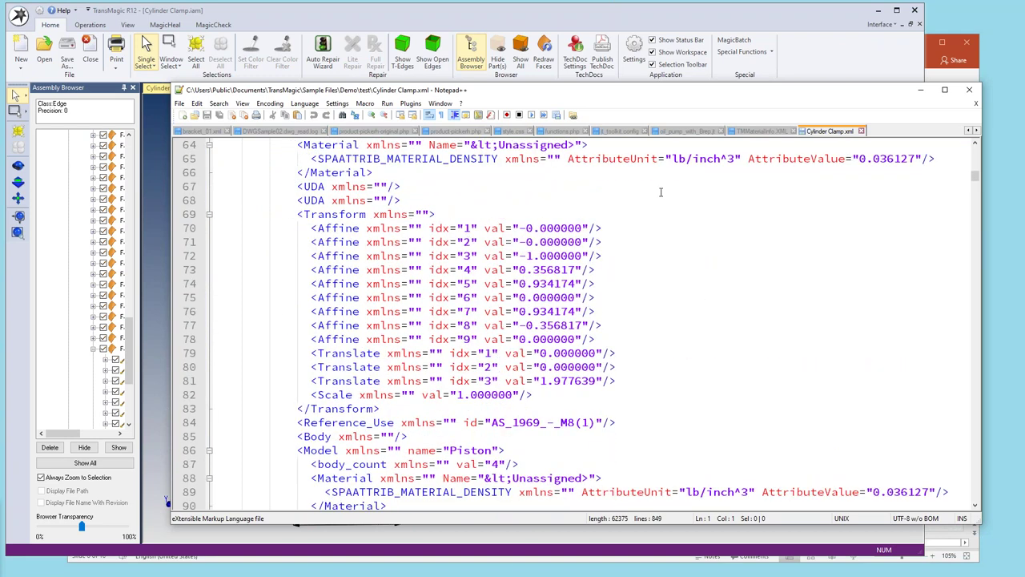
pyautogui.click(969, 91)
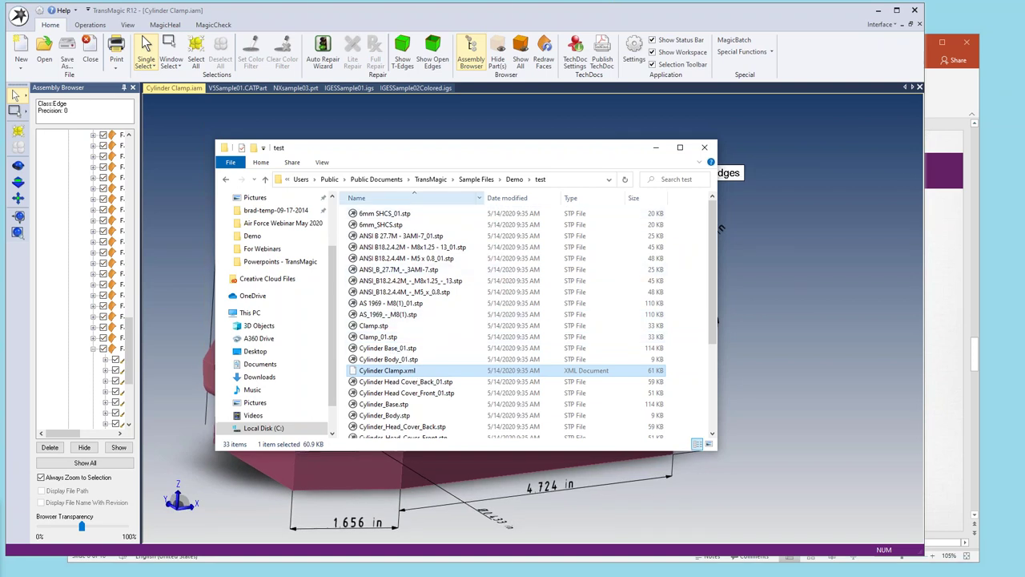
# Close the File Explorer window to reveal the dimensioned Cylinder Clamp in TransMagic.
pyautogui.click(201, 190)
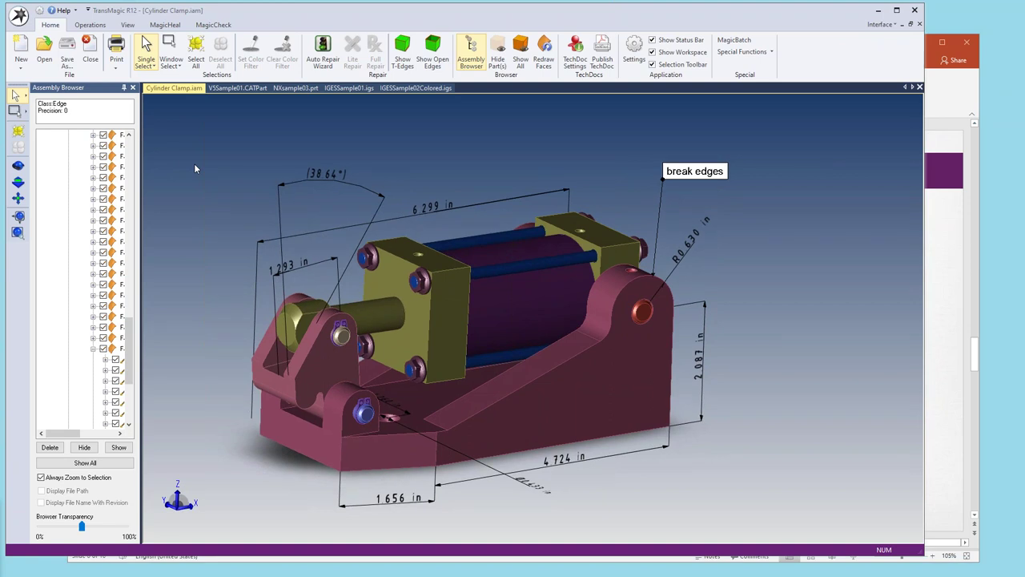
# Switch PowerPoint to slide 7, 'Advanced Tools', then return to the TransMagic window.
pyautogui.click(961, 83)
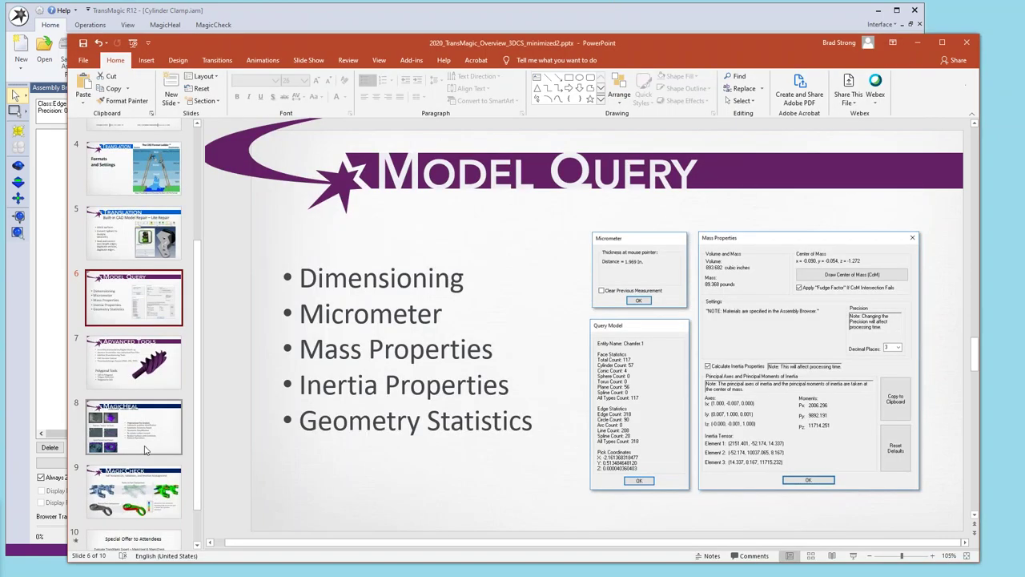
pyautogui.click(137, 380)
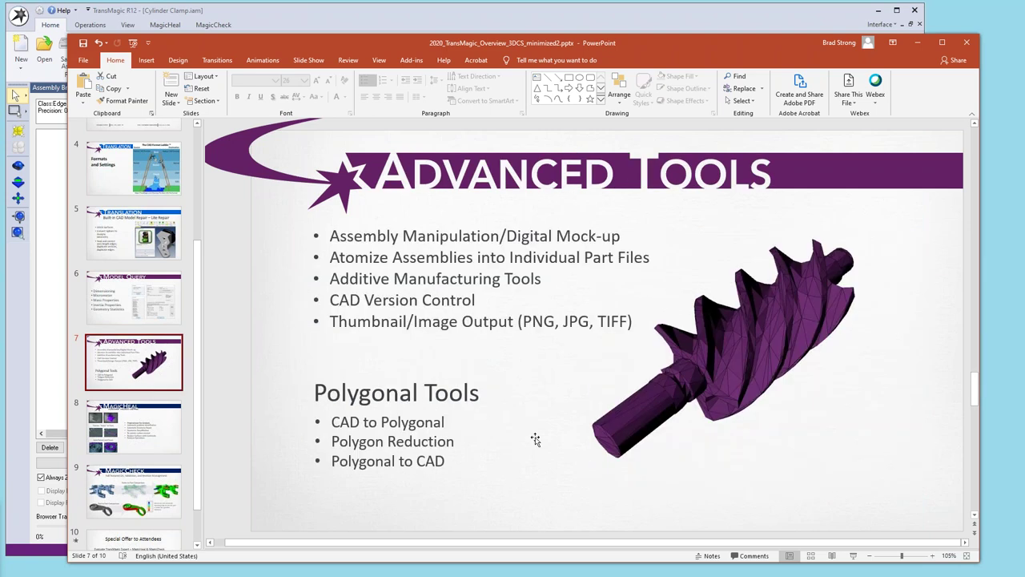
pyautogui.click(359, 21)
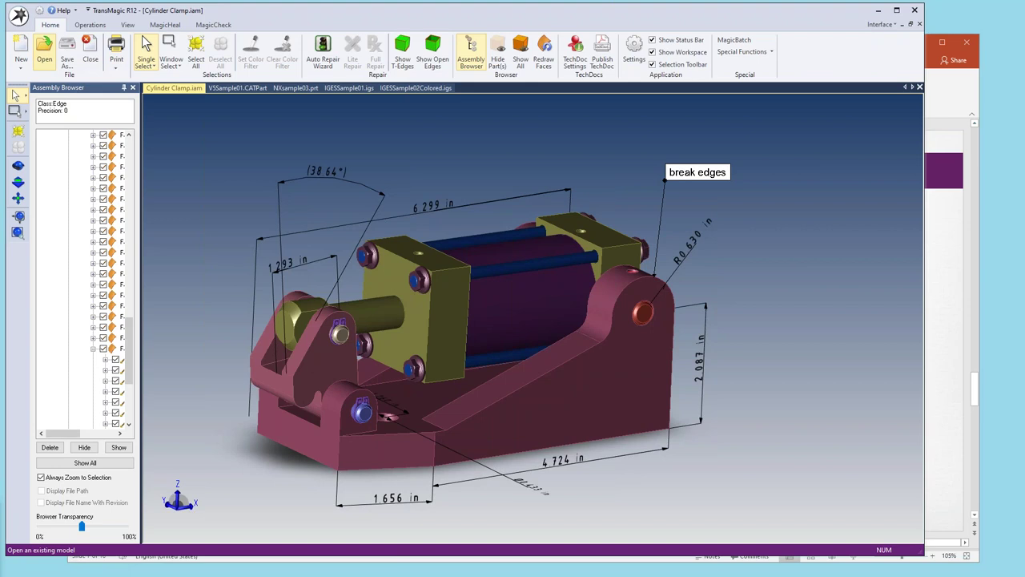
# Open ACISsample01_Helical_Screw.stp from the Demo > Sample Files > SAT folder.
pyautogui.click(44, 49)
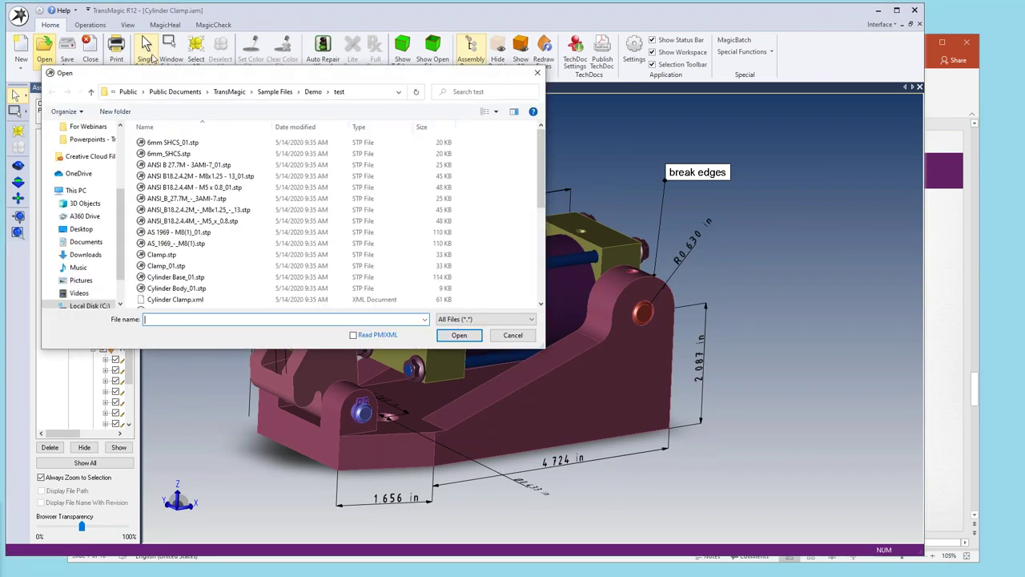
pyautogui.click(312, 92)
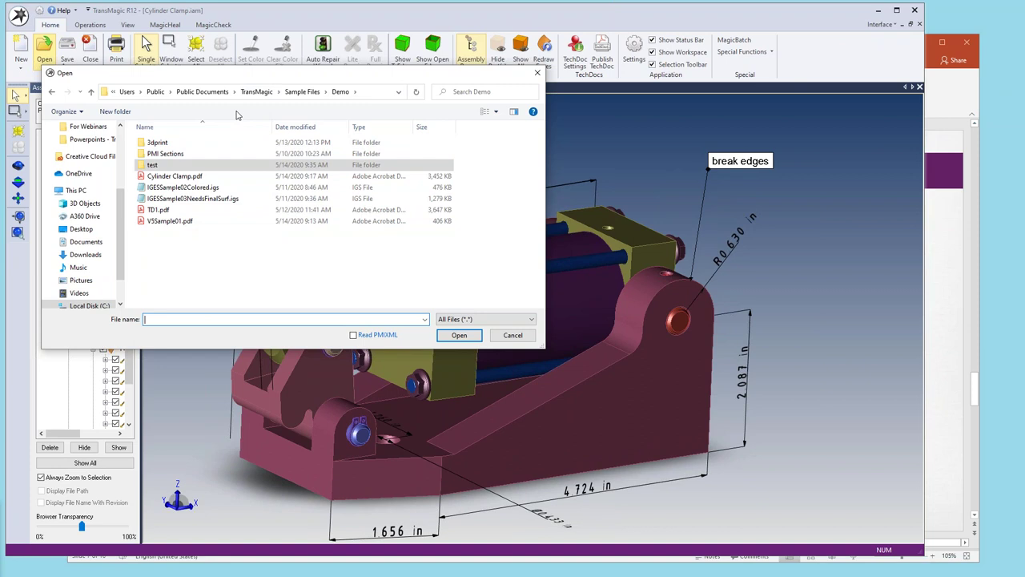
pyautogui.click(186, 142)
pyautogui.doubleClick(185, 142)
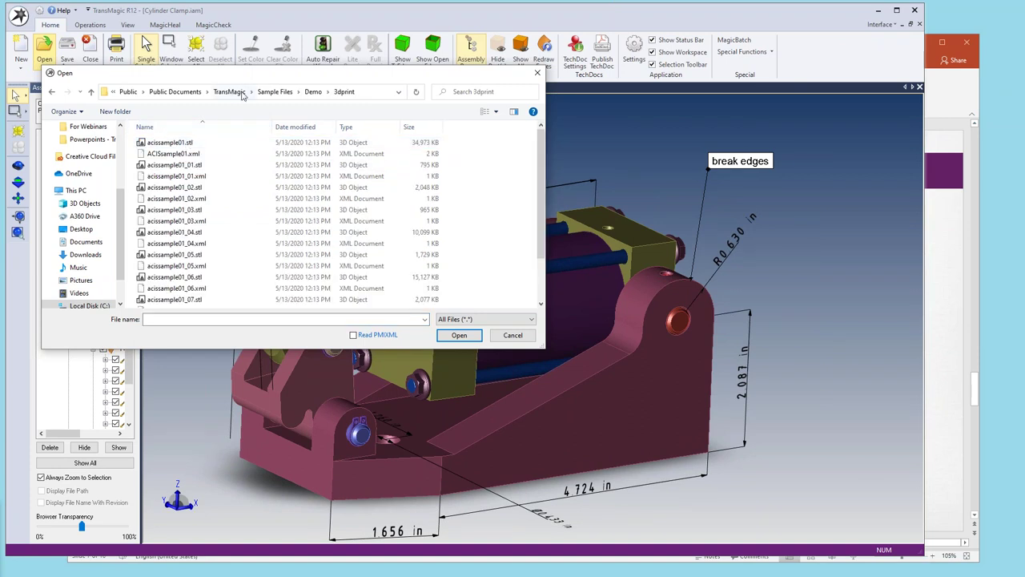
pyautogui.click(313, 92)
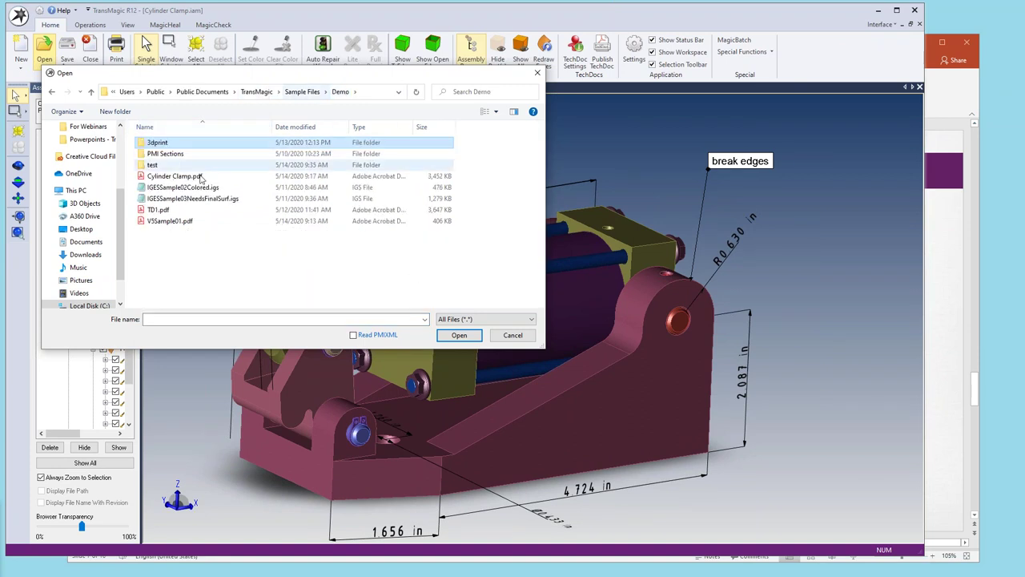
pyautogui.click(301, 92)
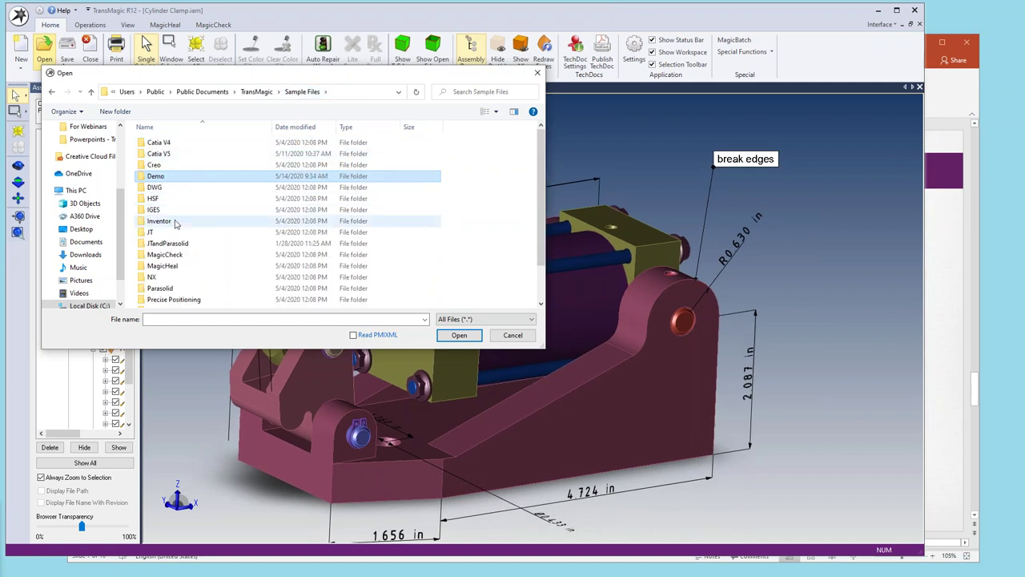
pyautogui.scroll(-1, 171, 256)
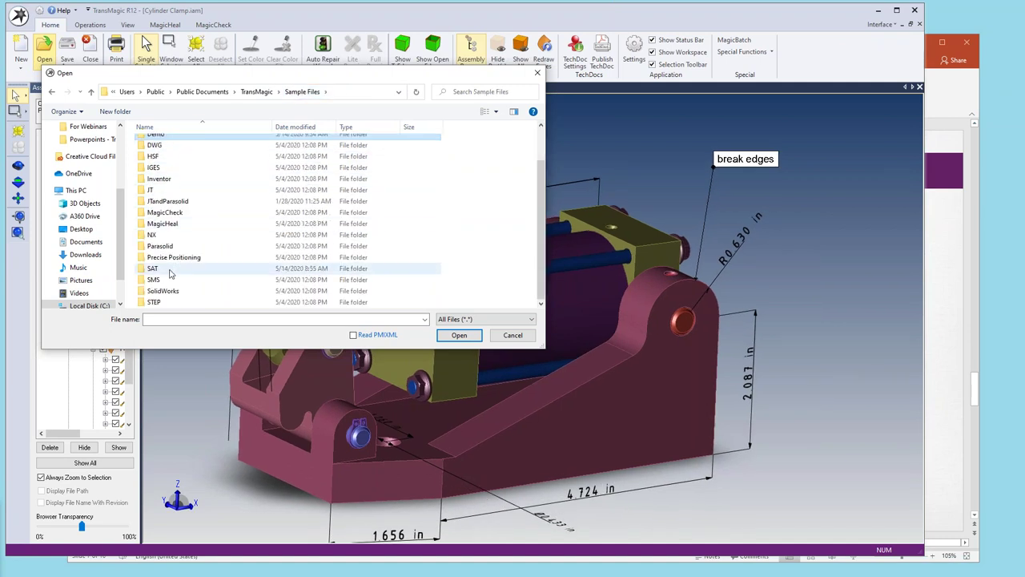
pyautogui.doubleClick(170, 272)
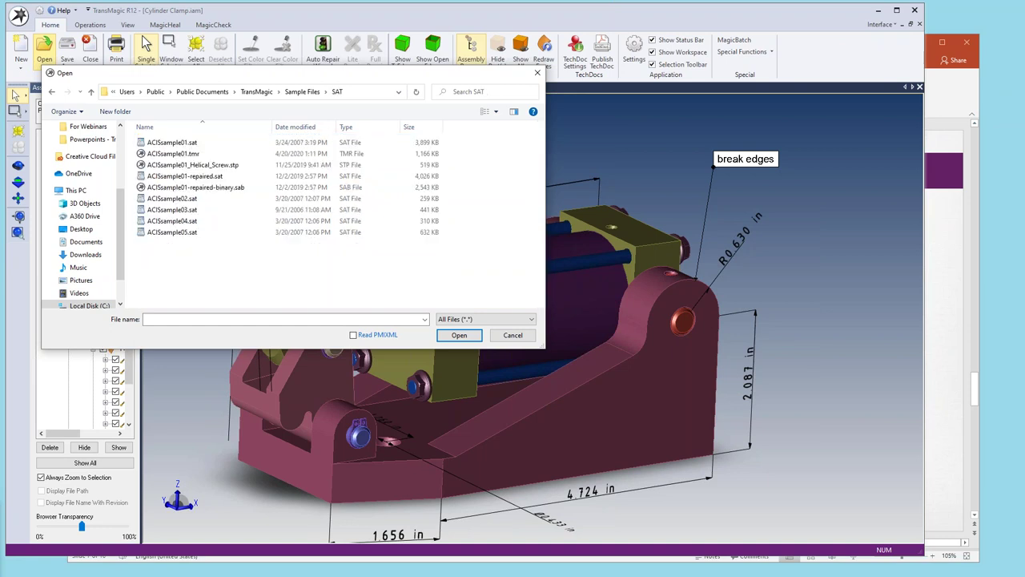
pyautogui.click(170, 165)
pyautogui.click(459, 335)
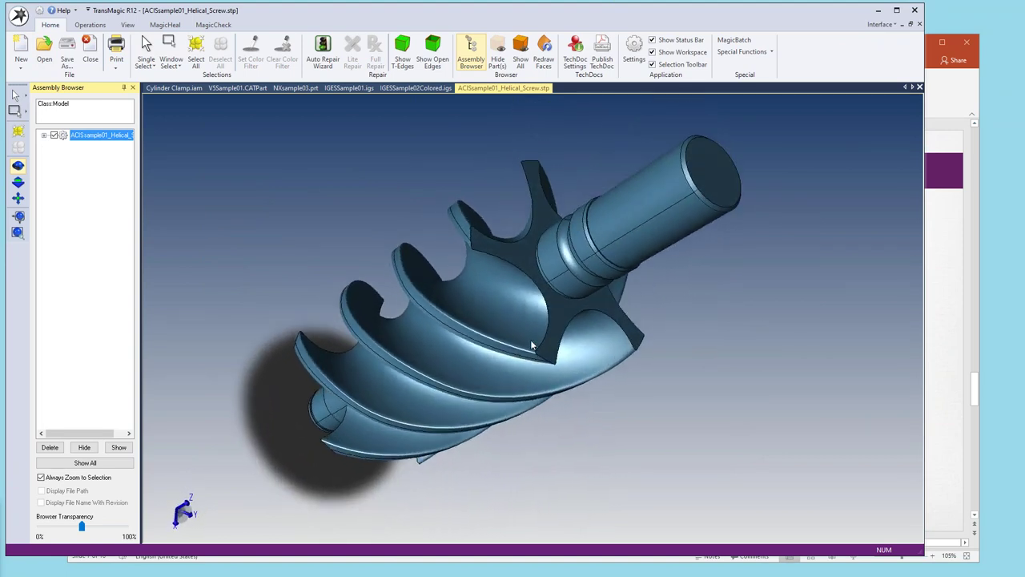
# Orbit the helical screw upright and zoom to the part via the Assembly Browser.
pyautogui.moveTo(531, 340); pyautogui.dragTo(476, 299, button='middle')
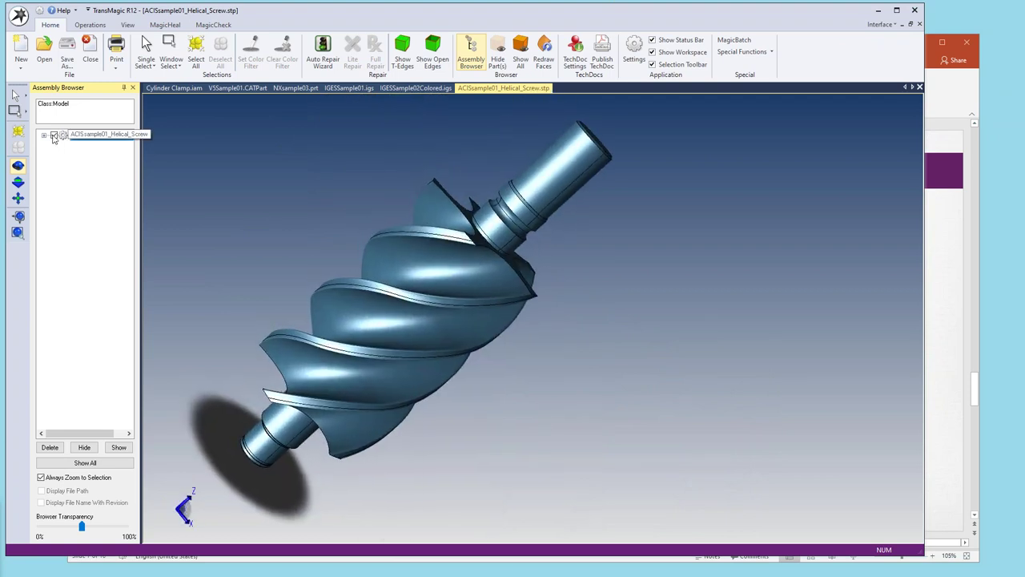
pyautogui.click(86, 136)
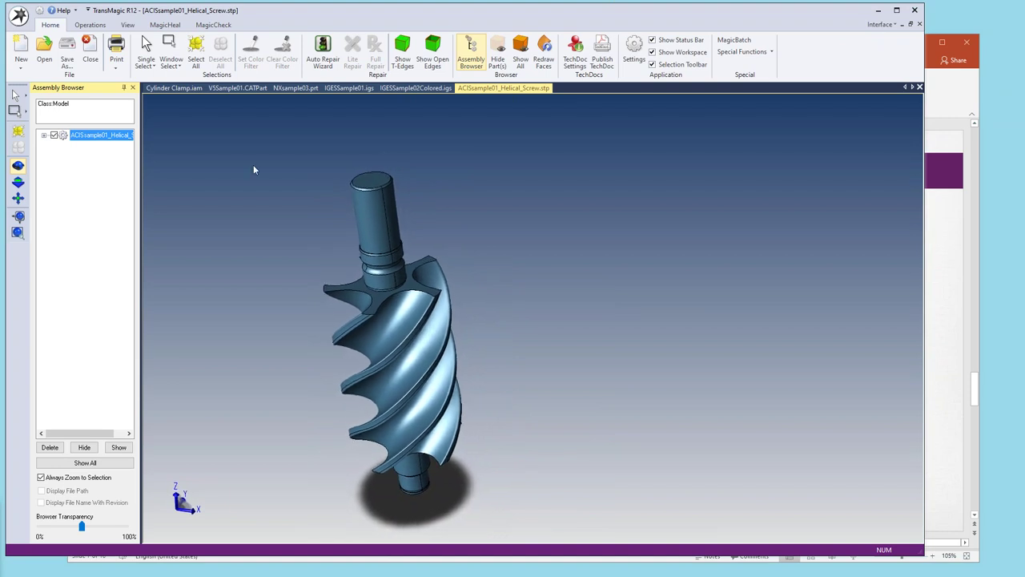
pyautogui.click(89, 24)
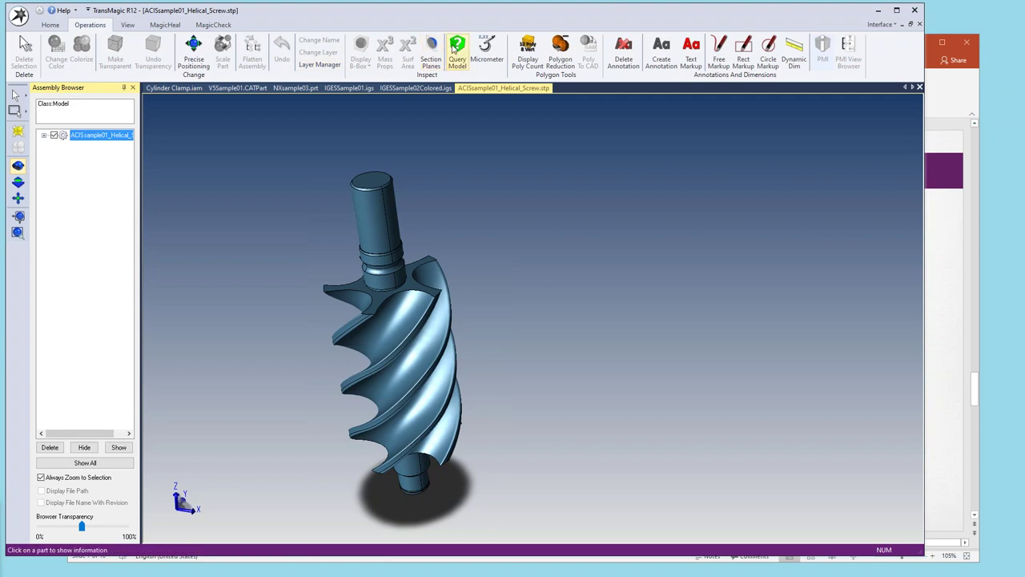
# Query the helical screw part to view its face and edge statistics.
pyautogui.click(379, 182)
pyautogui.click(379, 181)
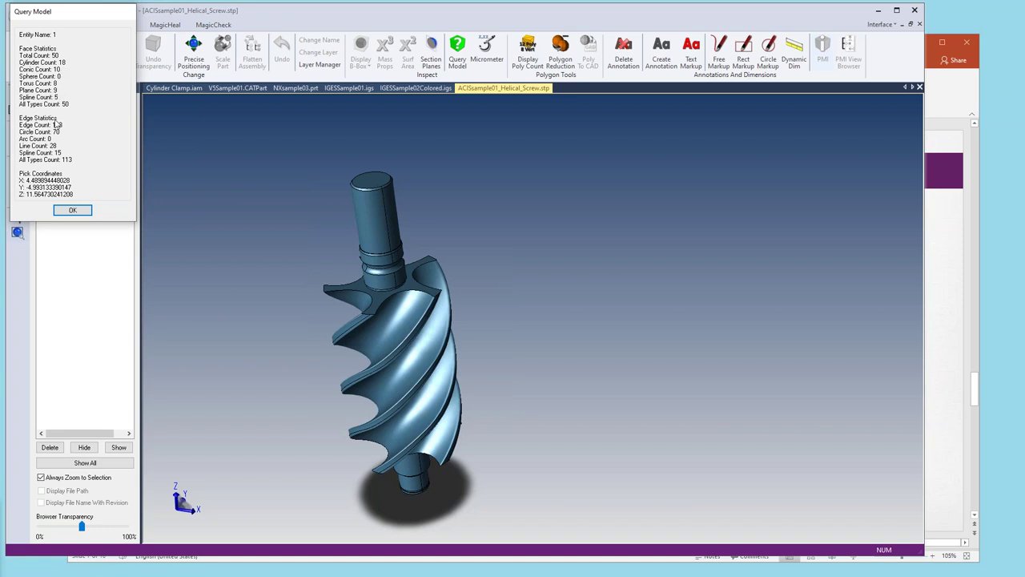
pyautogui.click(73, 209)
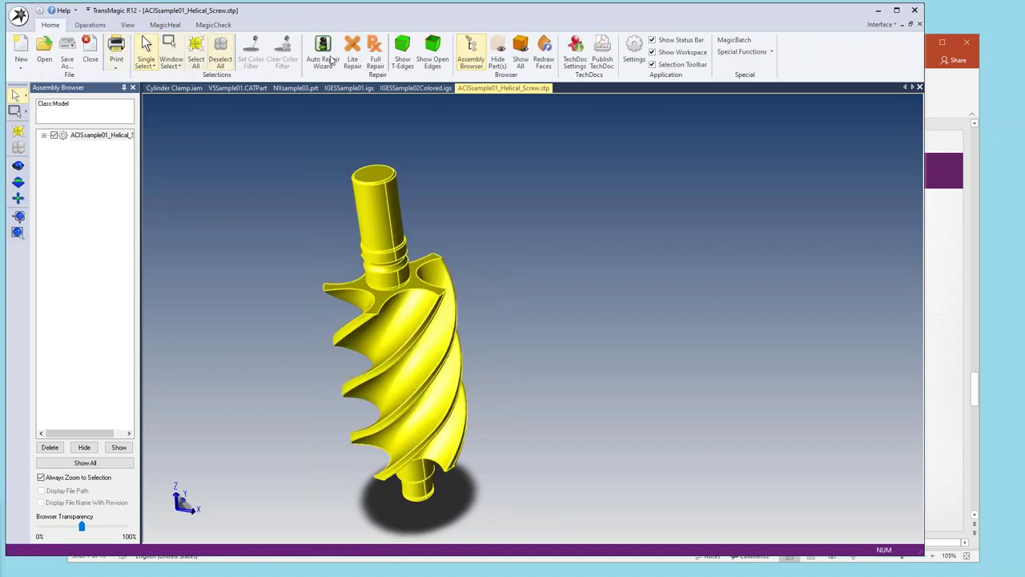
# Run Lite Repair on the screw and acknowledge the no-geometry-errors report.
pyautogui.click(356, 51)
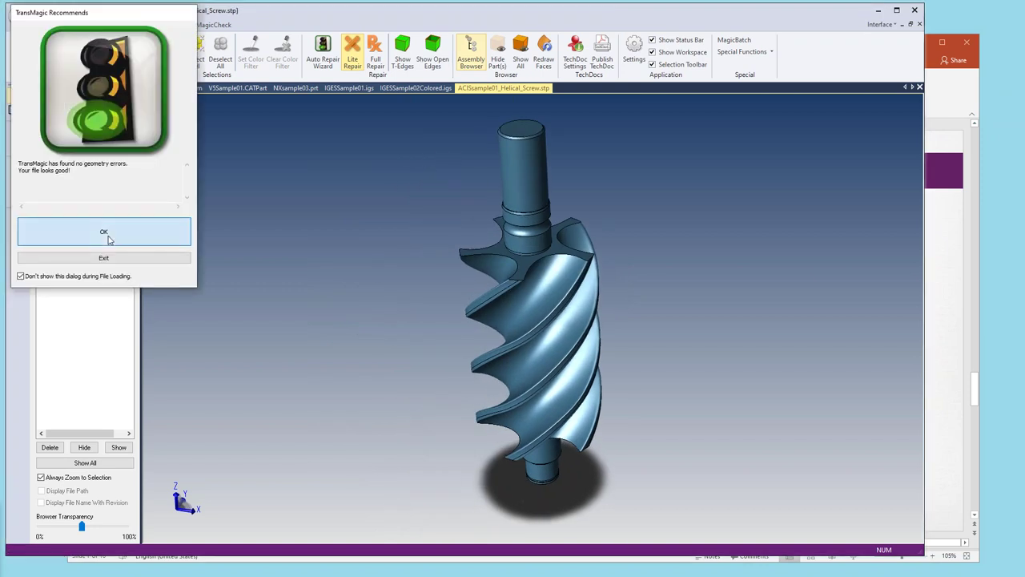
pyautogui.click(106, 234)
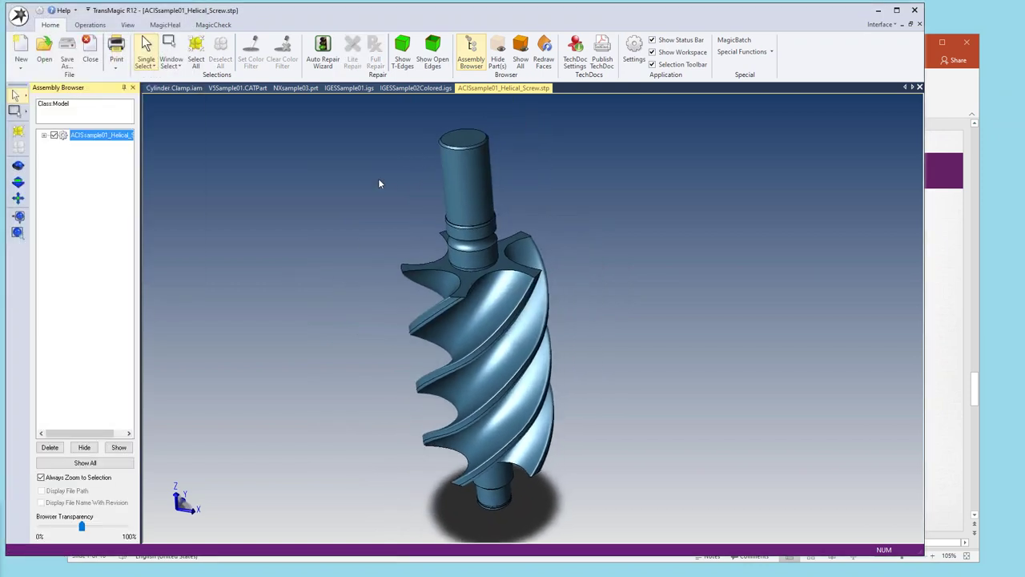
pyautogui.click(103, 26)
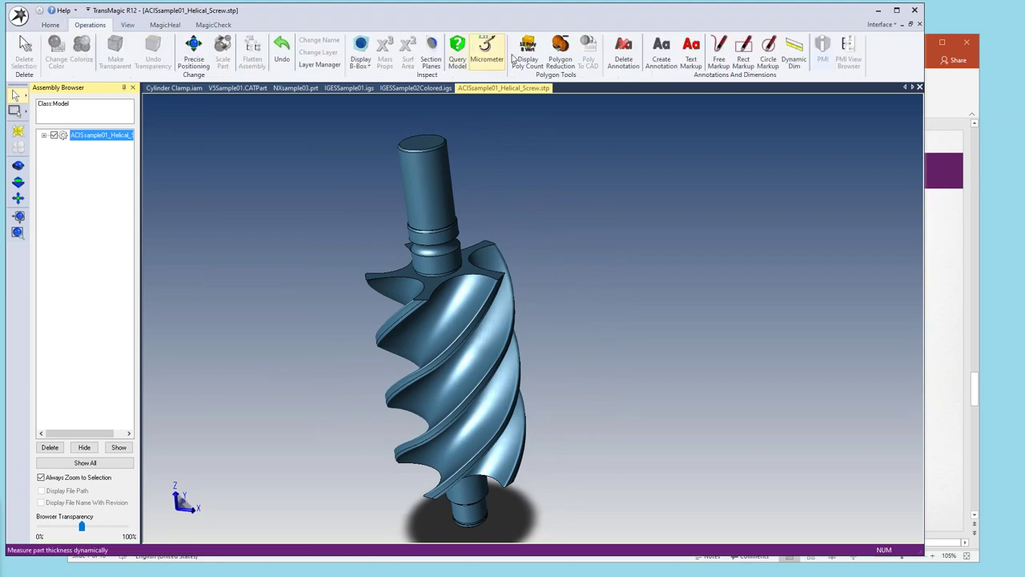
# Reduce the helical screw to 42% (14130 polygons, 42390 vertices) and convert it to polygonal.
pyautogui.click(560, 50)
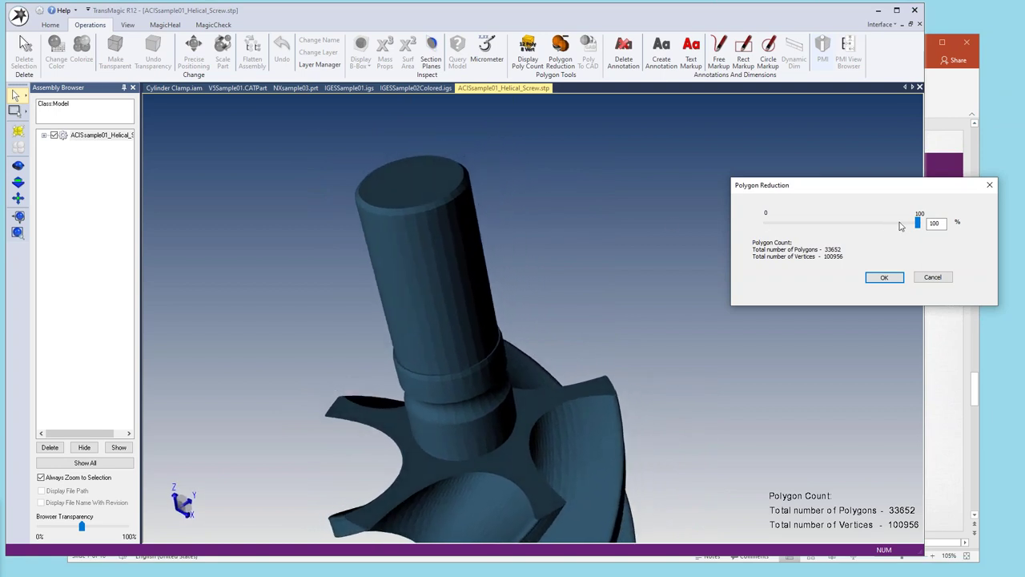
pyautogui.click(849, 225)
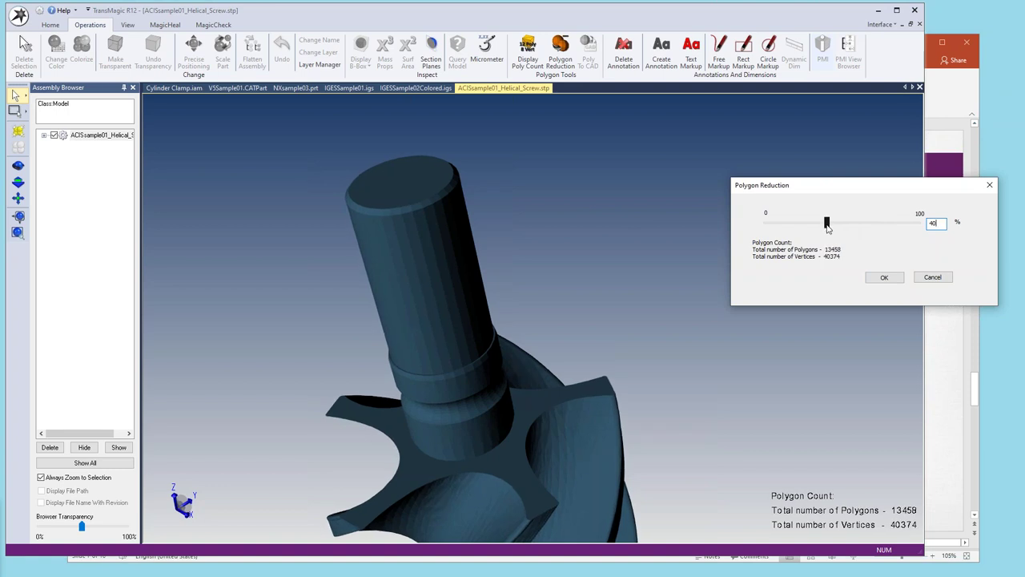
pyautogui.moveTo(828, 225); pyautogui.dragTo(812, 225)
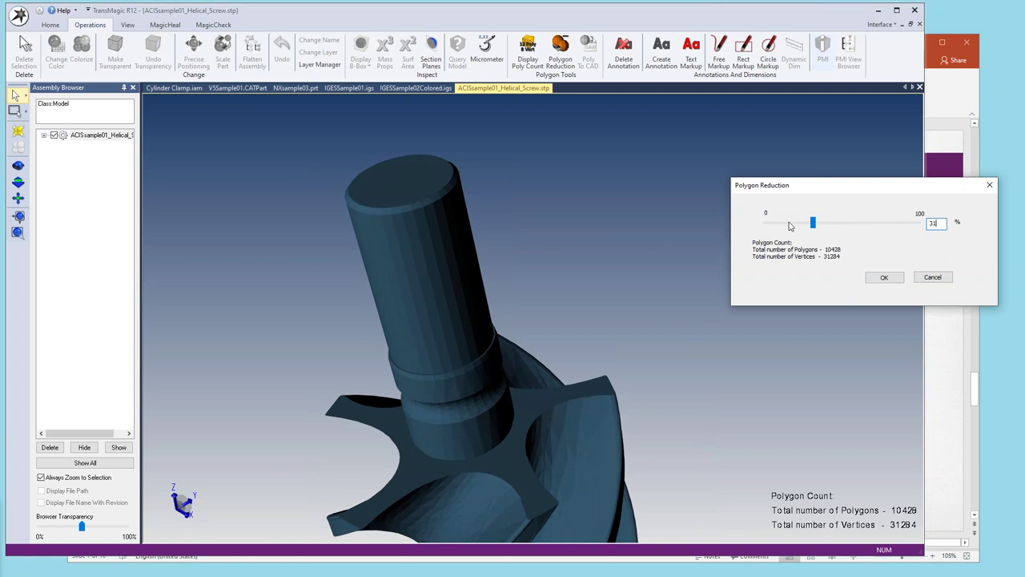
pyautogui.click(797, 225)
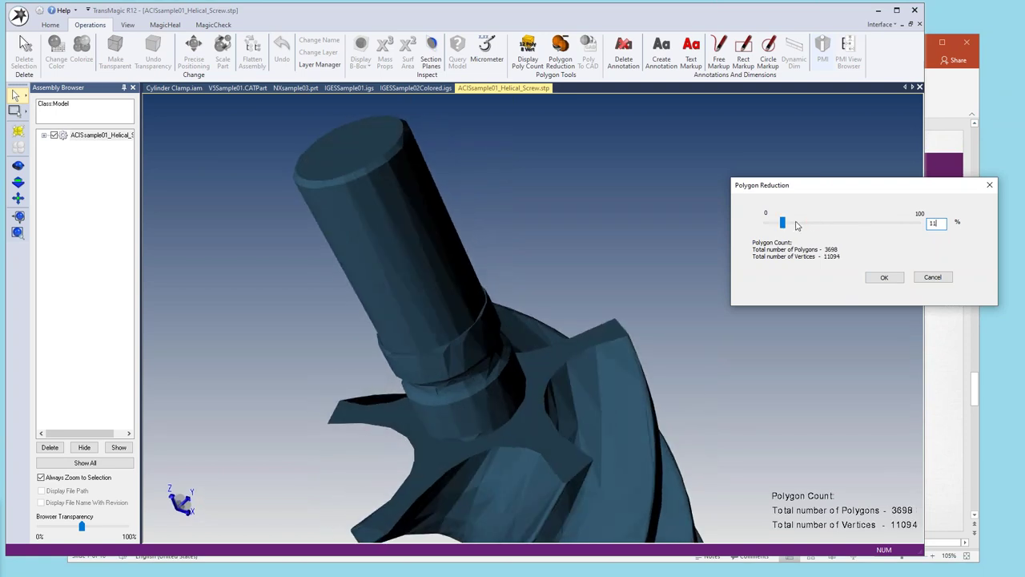
pyautogui.click(797, 226)
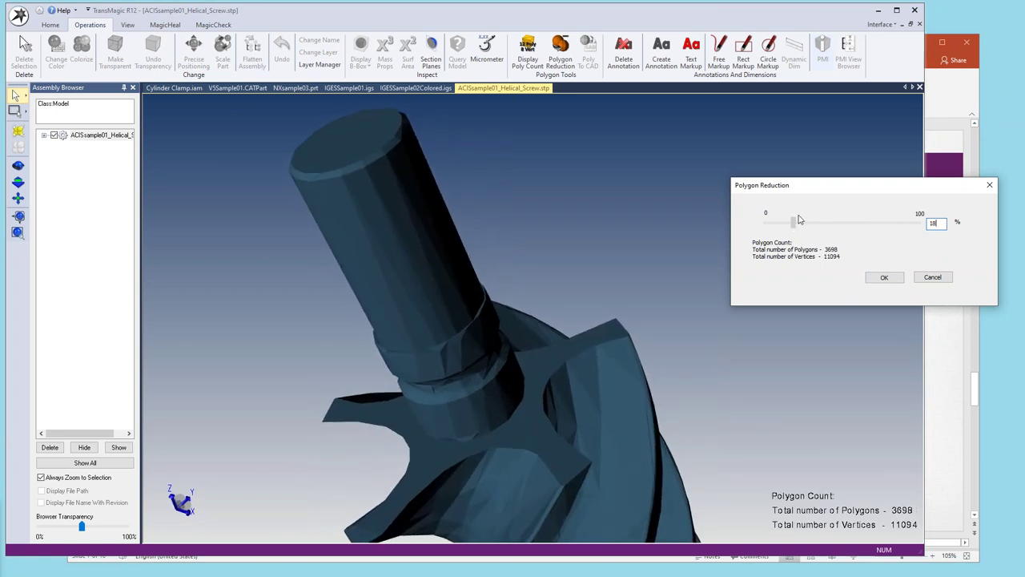
pyautogui.moveTo(800, 221); pyautogui.dragTo(807, 223)
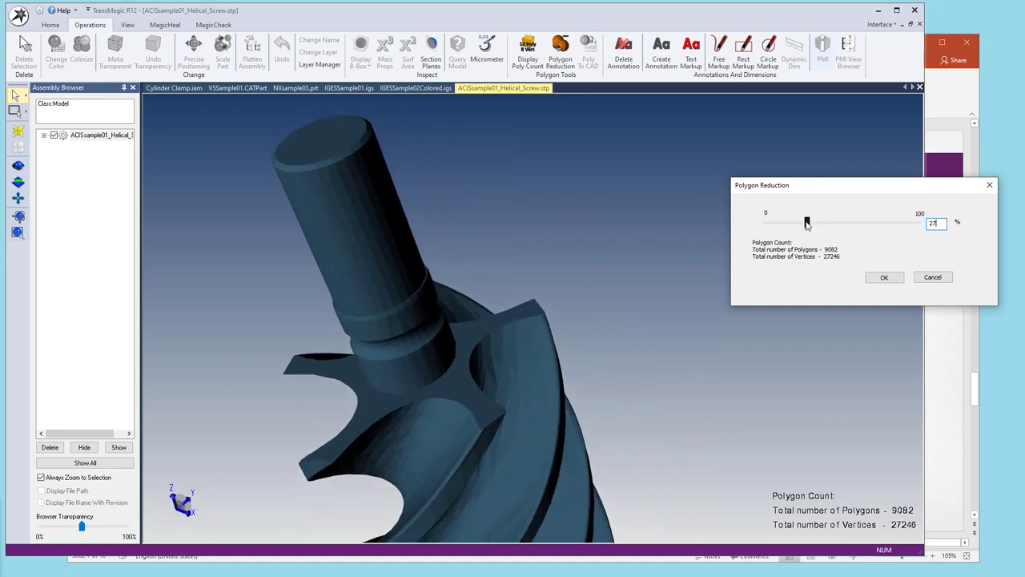
pyautogui.moveTo(806, 223); pyautogui.dragTo(829, 228)
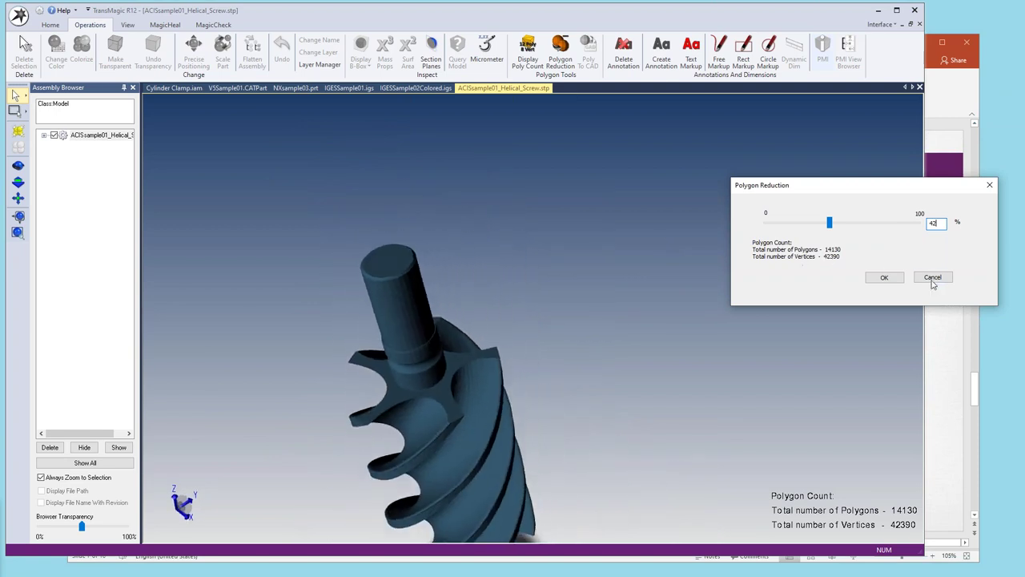
pyautogui.click(886, 277)
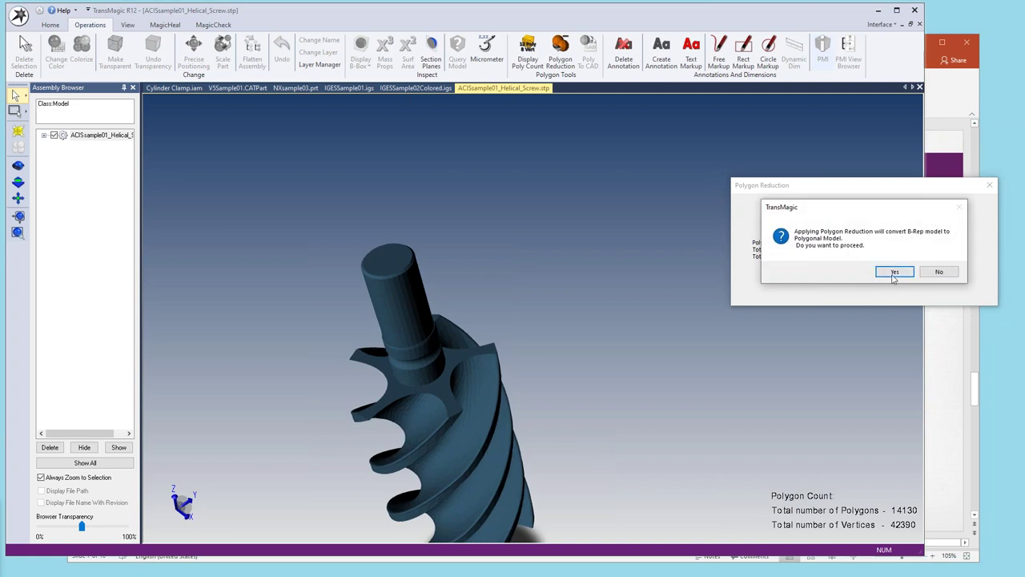
pyautogui.click(893, 272)
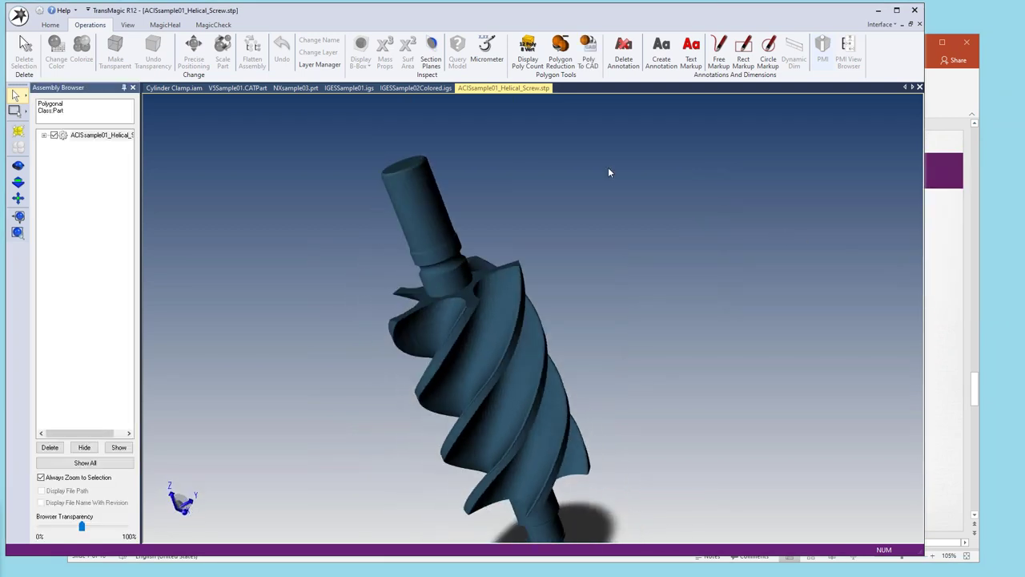
pyautogui.click(130, 25)
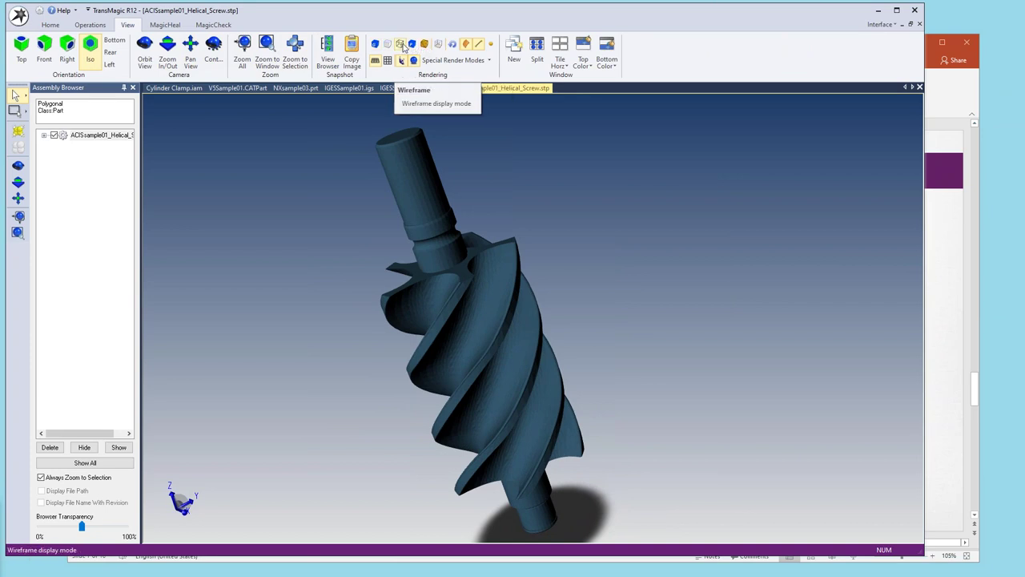
pyautogui.click(423, 44)
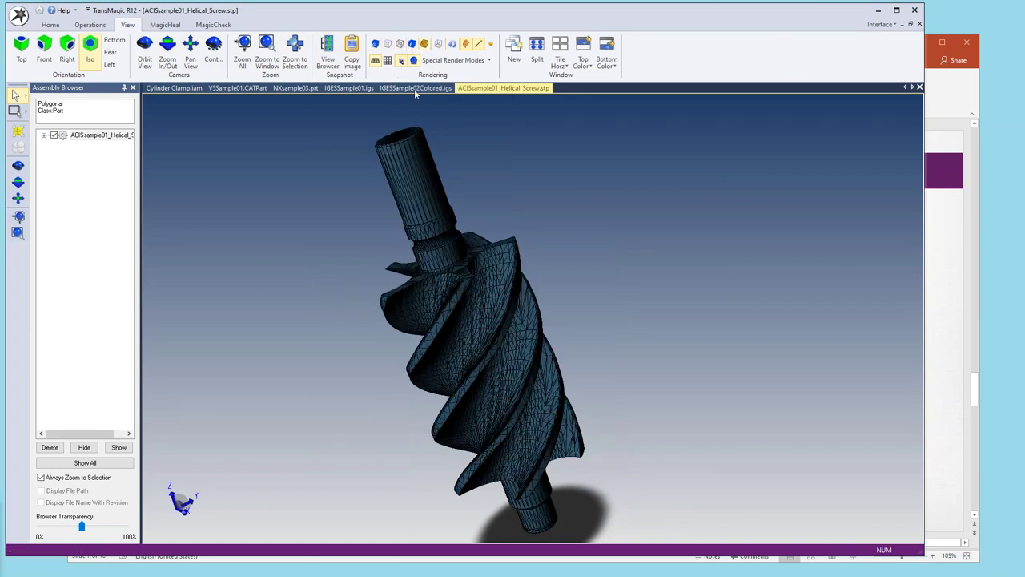
pyautogui.moveTo(413, 152); pyautogui.dragTo(376, 153, button='middle')
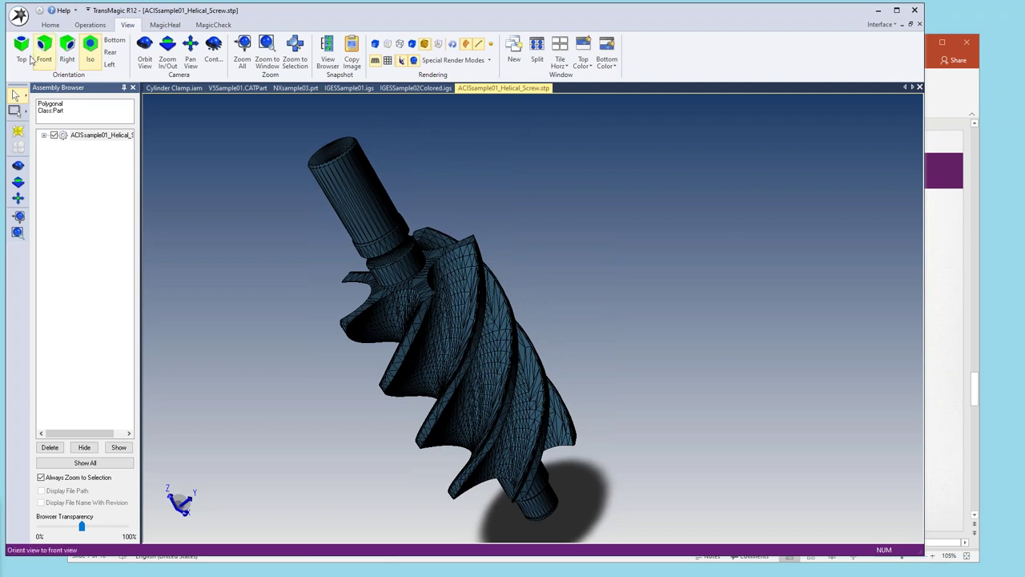
pyautogui.click(41, 13)
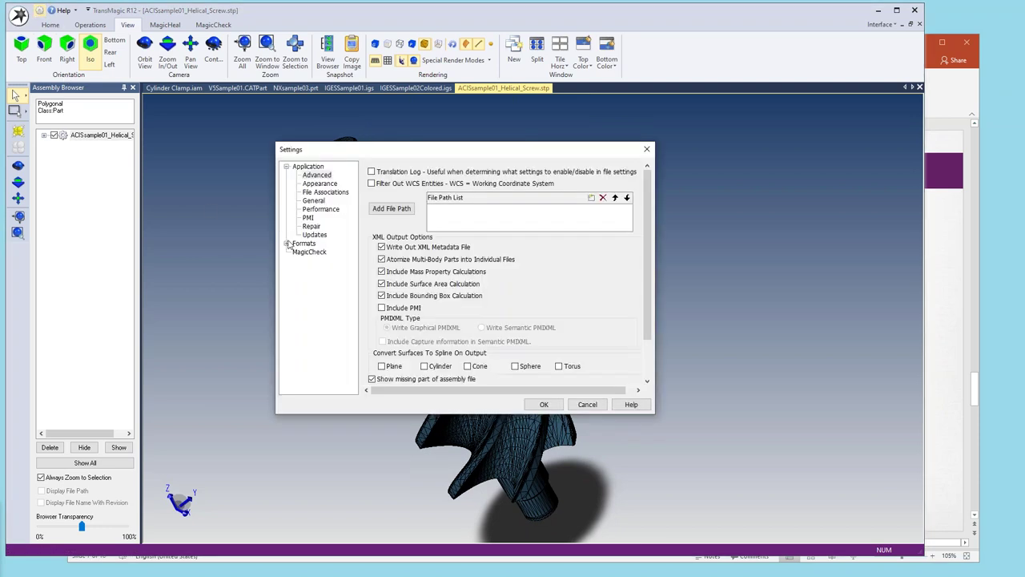
pyautogui.click(288, 244)
pyautogui.moveTo(353, 272); pyautogui.dragTo(362, 323)
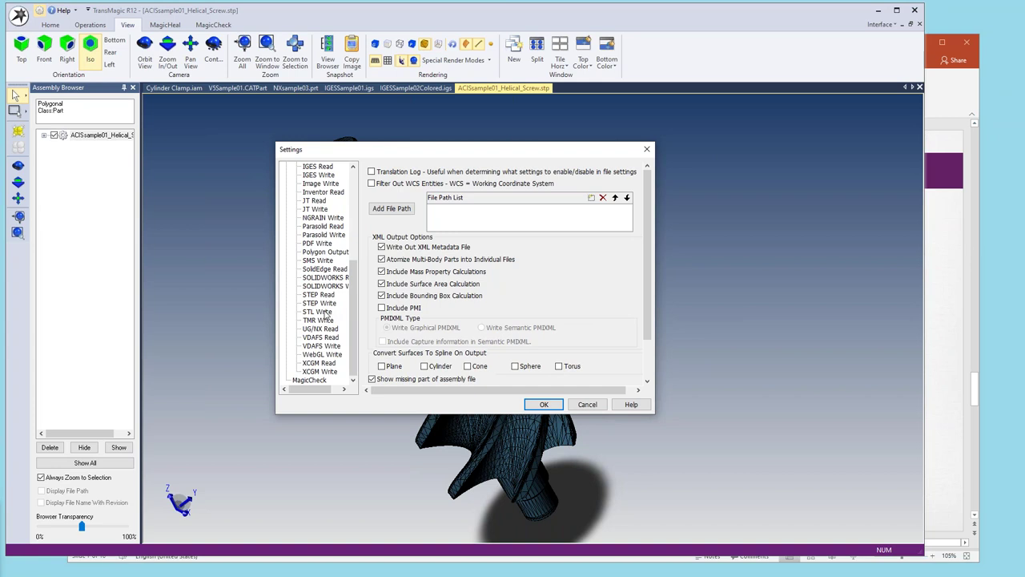
pyautogui.click(320, 311)
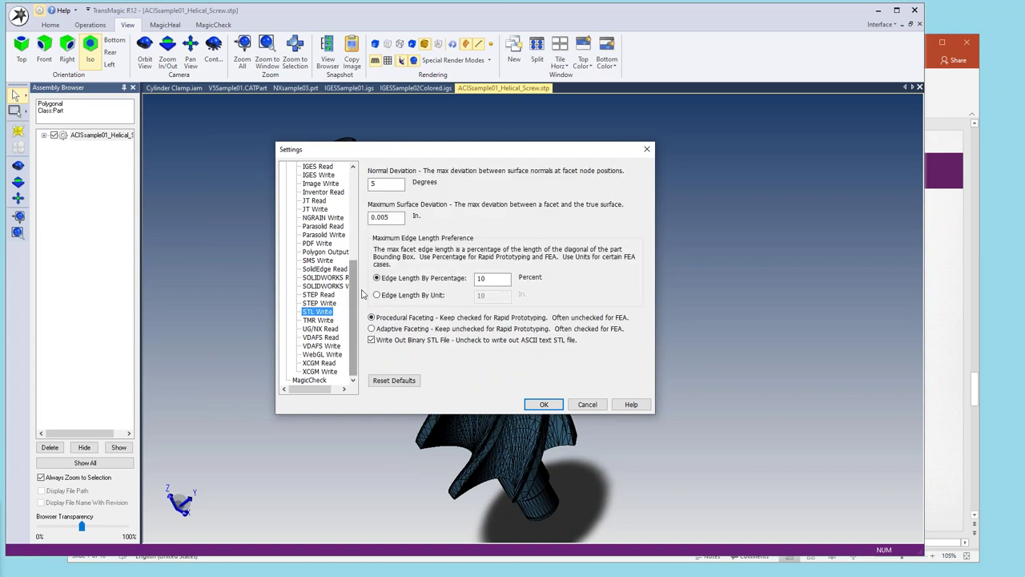
pyautogui.doubleClick(372, 184)
pyautogui.moveTo(389, 216); pyautogui.dragTo(381, 218)
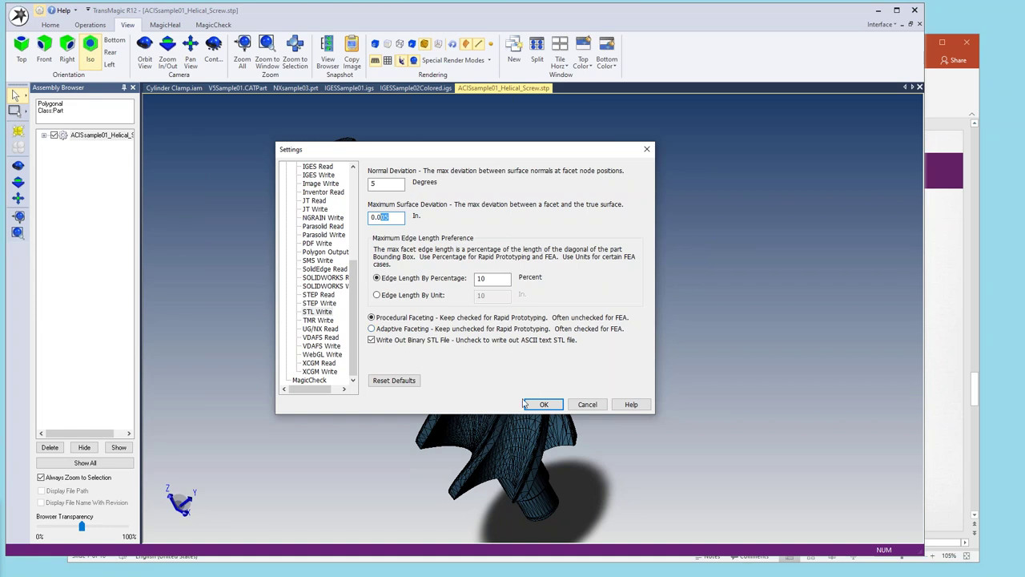
pyautogui.click(582, 406)
pyautogui.moveTo(419, 314); pyautogui.dragTo(273, 232, button='middle')
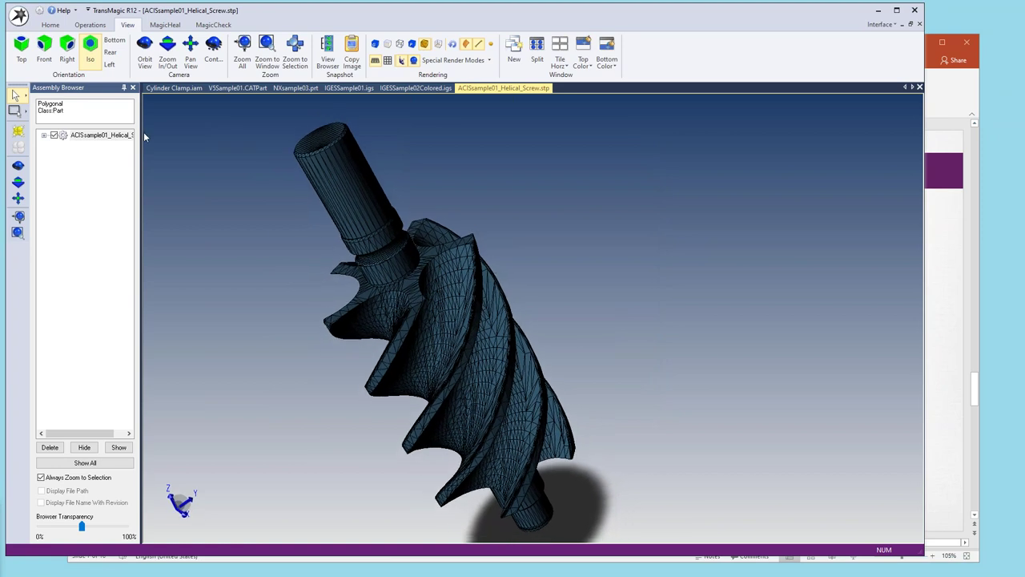
pyautogui.click(101, 60)
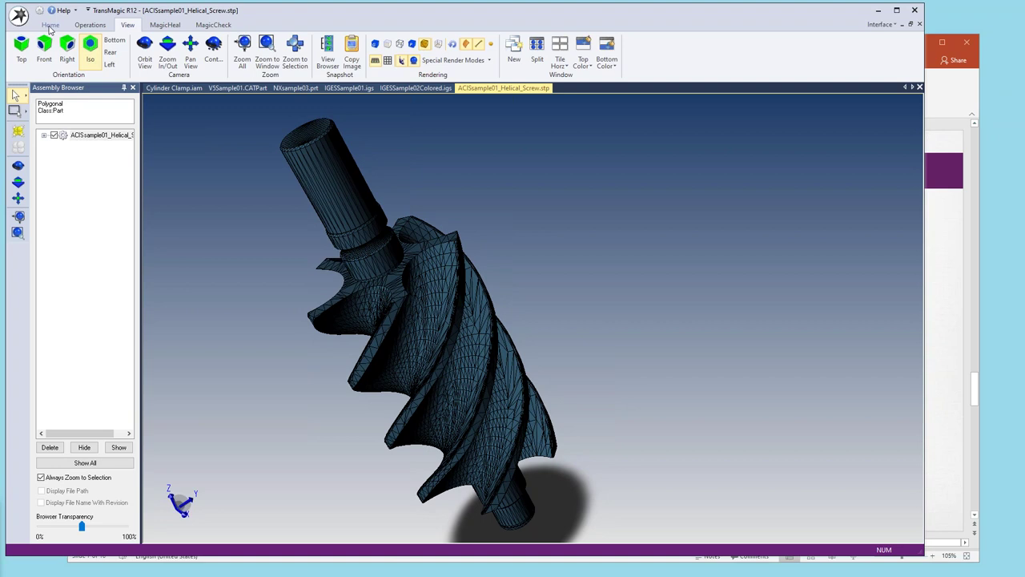
# Open ACISsample01.sat from the SAT sample files folder.
pyautogui.click(51, 25)
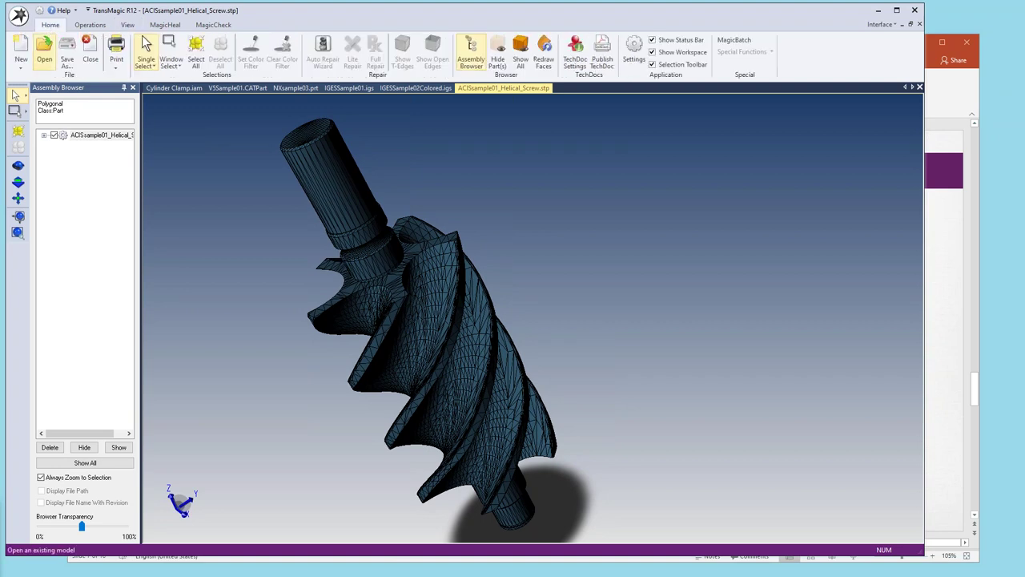
pyautogui.click(44, 52)
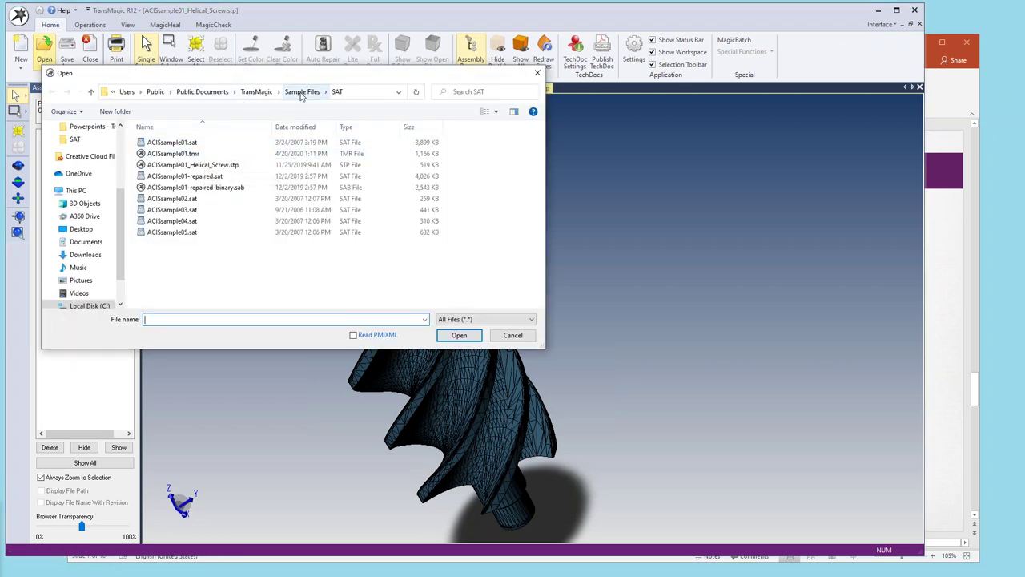
pyautogui.click(200, 142)
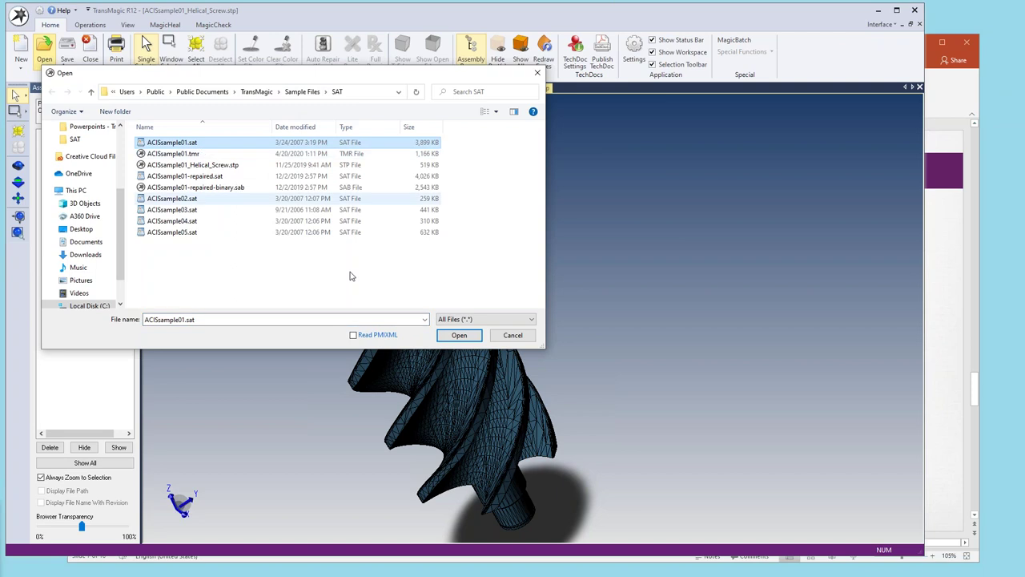
pyautogui.click(459, 336)
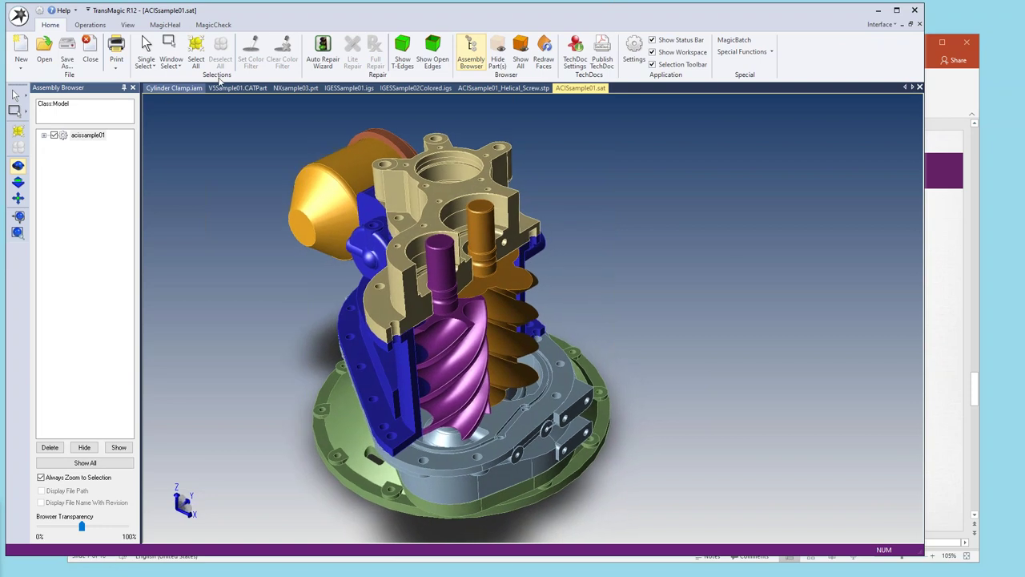
# Run the Auto Repair Wizard on ACISsample01 and perform the recommended Full Repair.
pyautogui.click(319, 49)
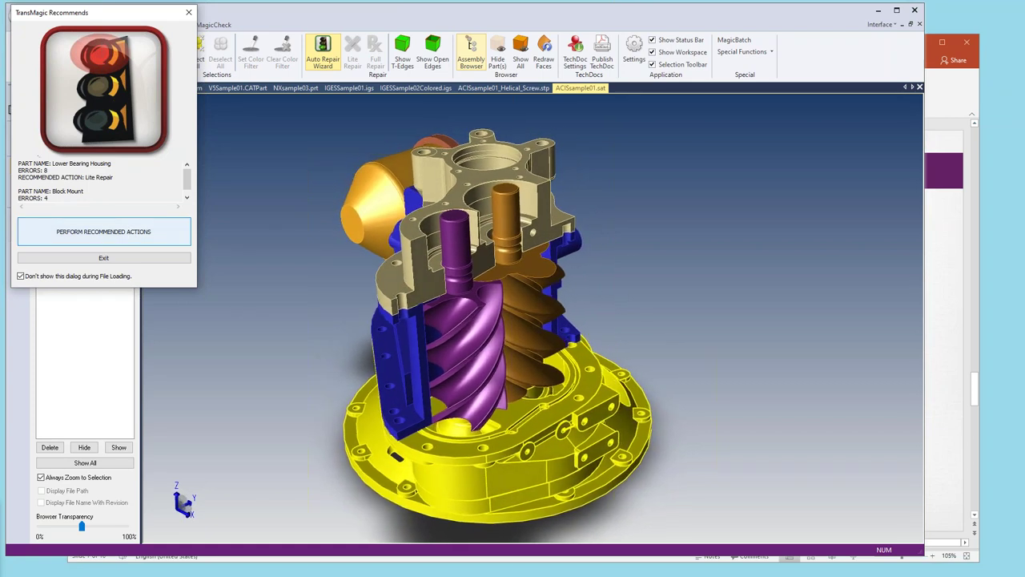
pyautogui.scroll(-1, 189, 186)
pyautogui.scroll(1, 192, 185)
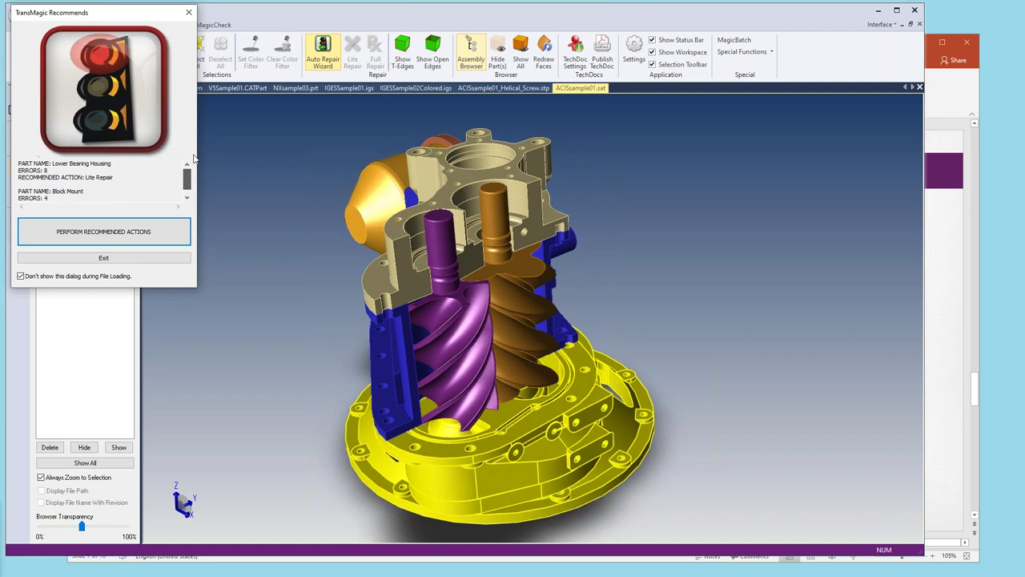
pyautogui.click(129, 233)
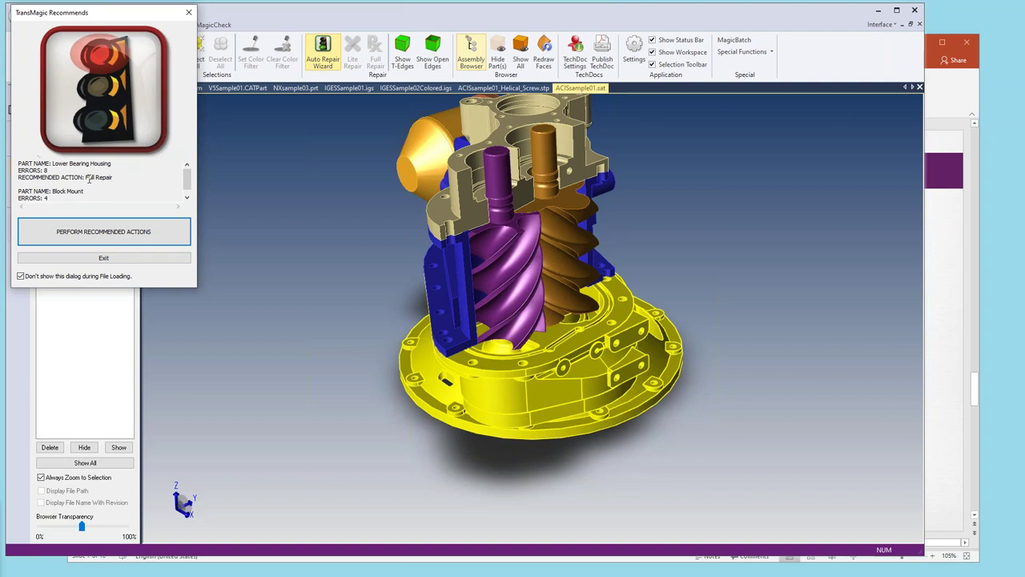
pyautogui.moveTo(86, 177); pyautogui.dragTo(114, 177)
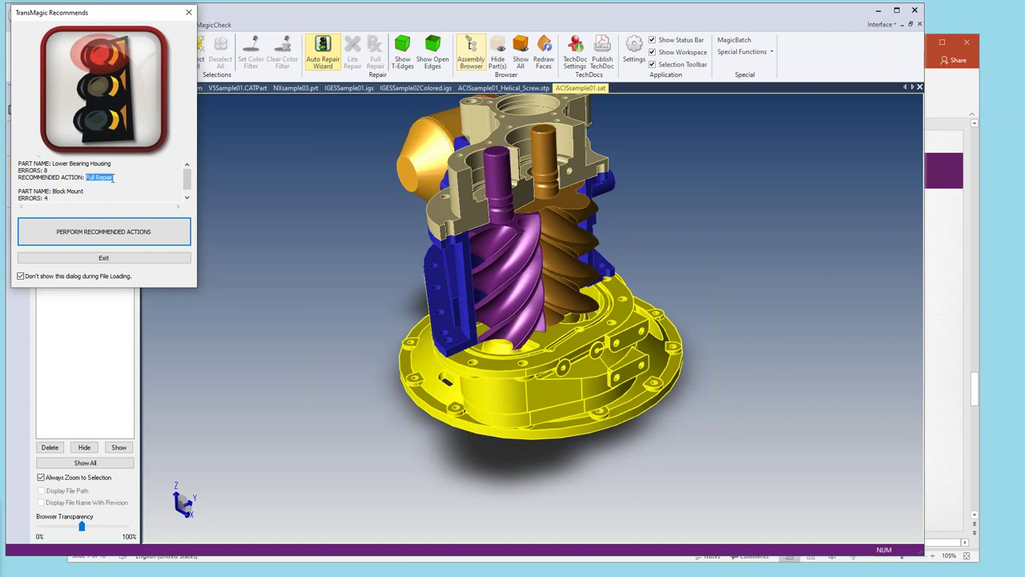
pyautogui.click(122, 233)
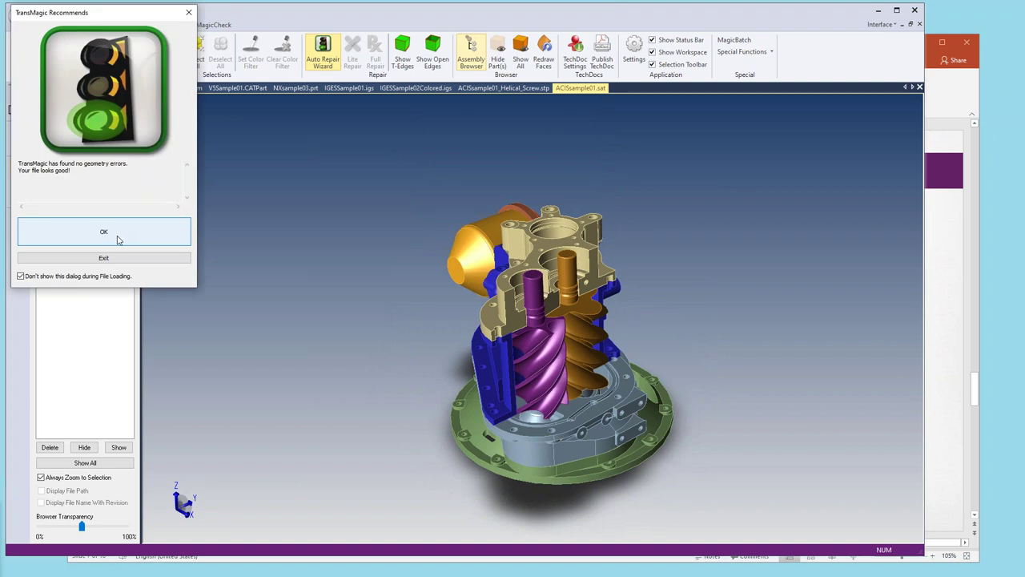
# Acknowledge the no-geometry-errors result and close ACISsample01.sat.
pyautogui.click(108, 235)
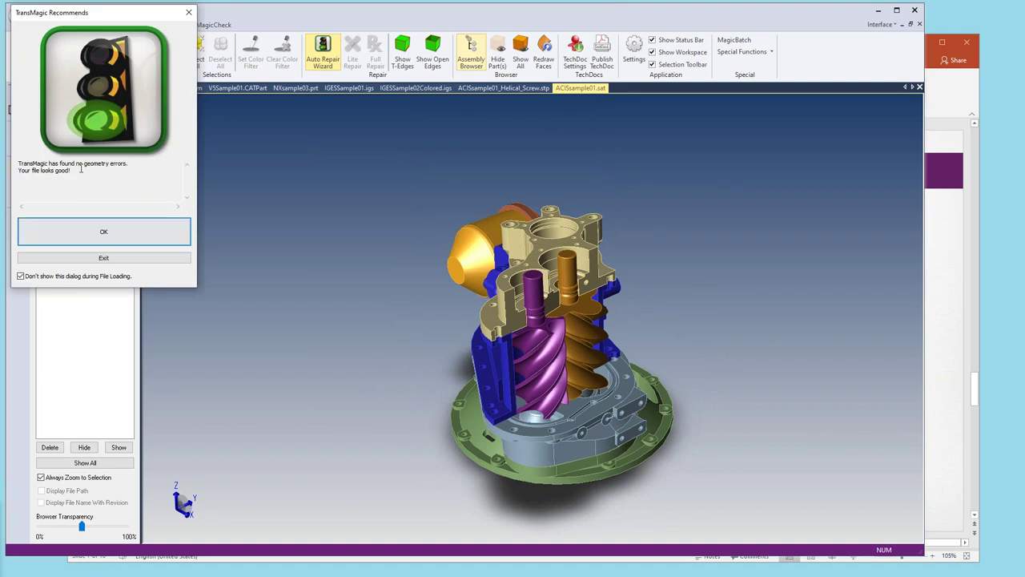
pyautogui.click(120, 232)
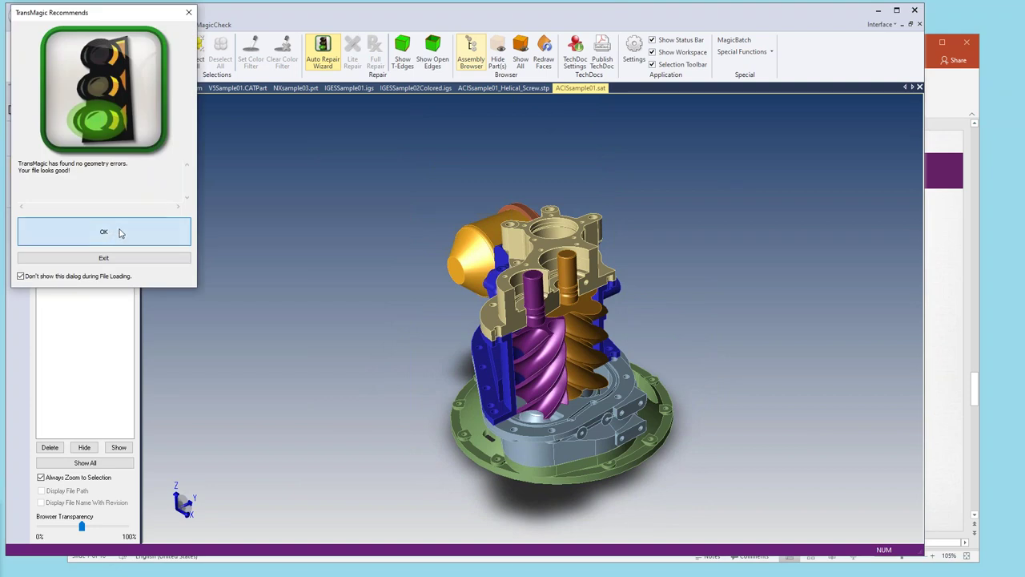
pyautogui.click(920, 87)
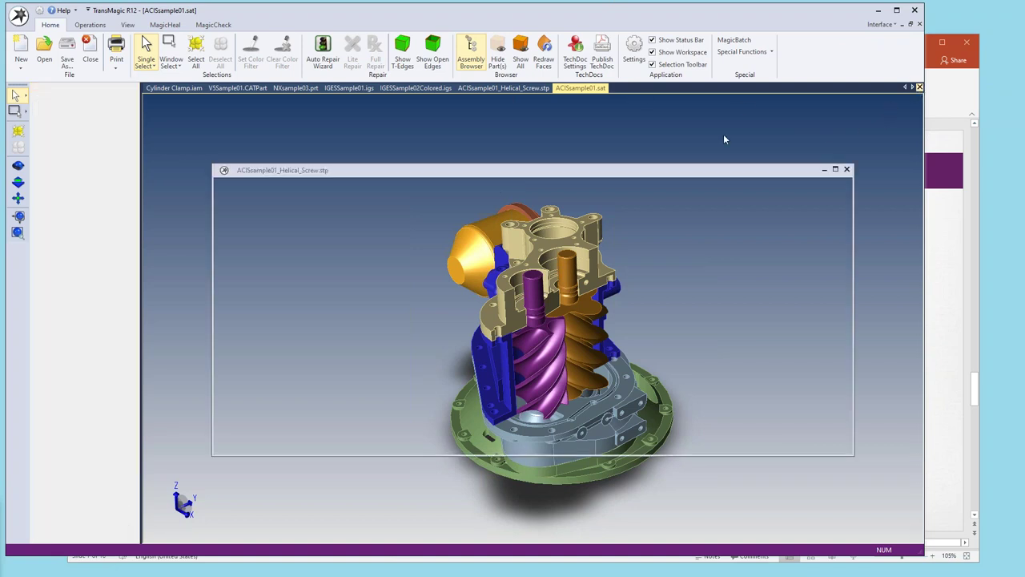
# Reopen ACISsample01.sat from the SAT folder and start the Auto Repair Wizard on it.
pyautogui.click(44, 48)
pyautogui.click(192, 143)
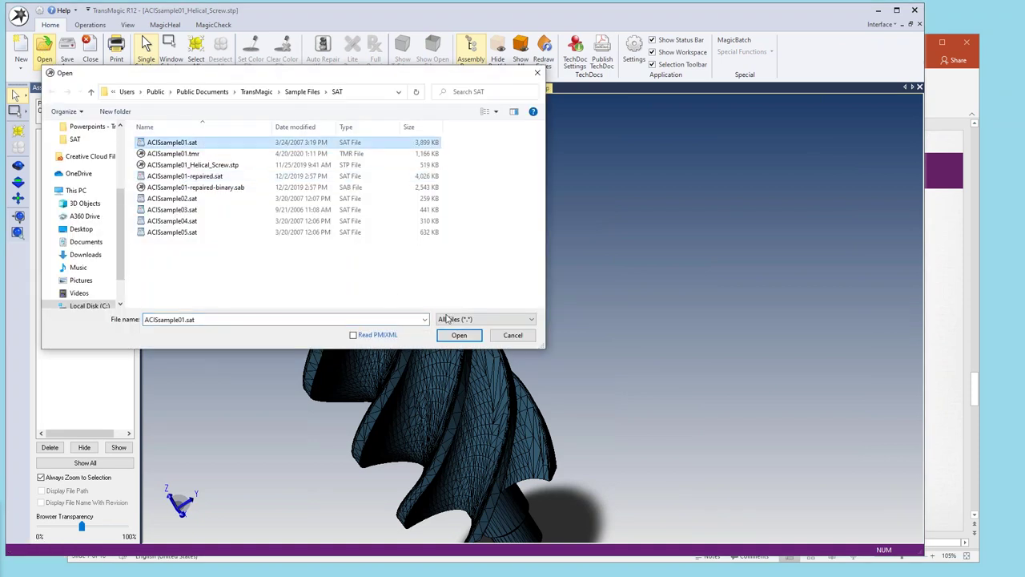
pyautogui.click(469, 337)
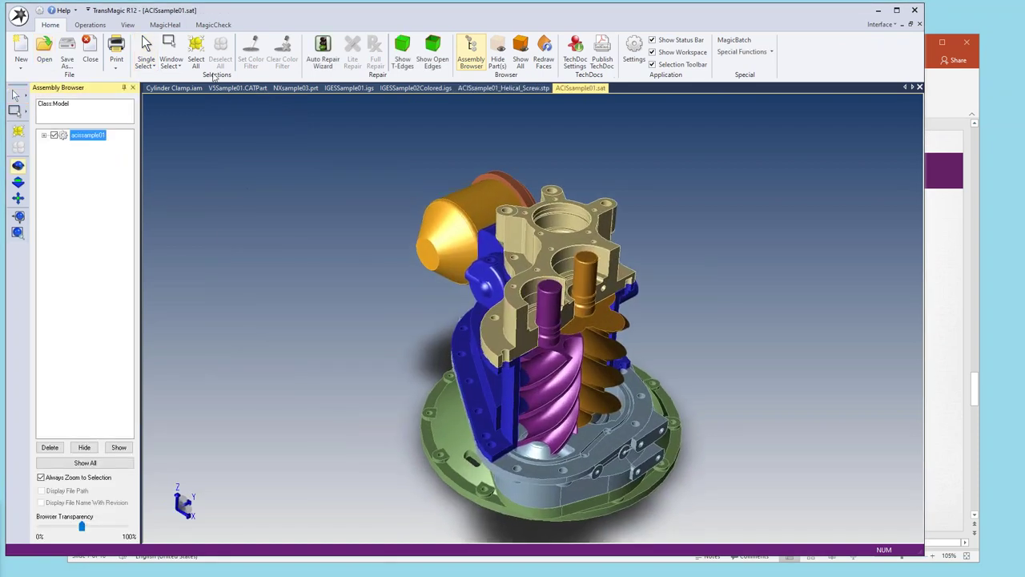
pyautogui.click(331, 51)
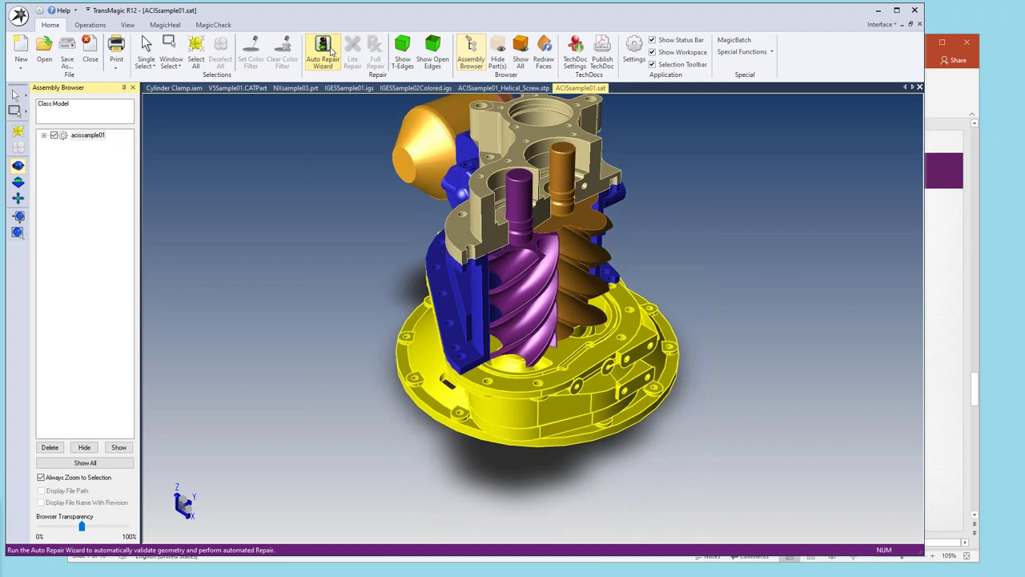
# Dismiss the repair recommendations and the Un-Repaired Geometry Remains report, leaving six bad edges marked.
pyautogui.click(118, 262)
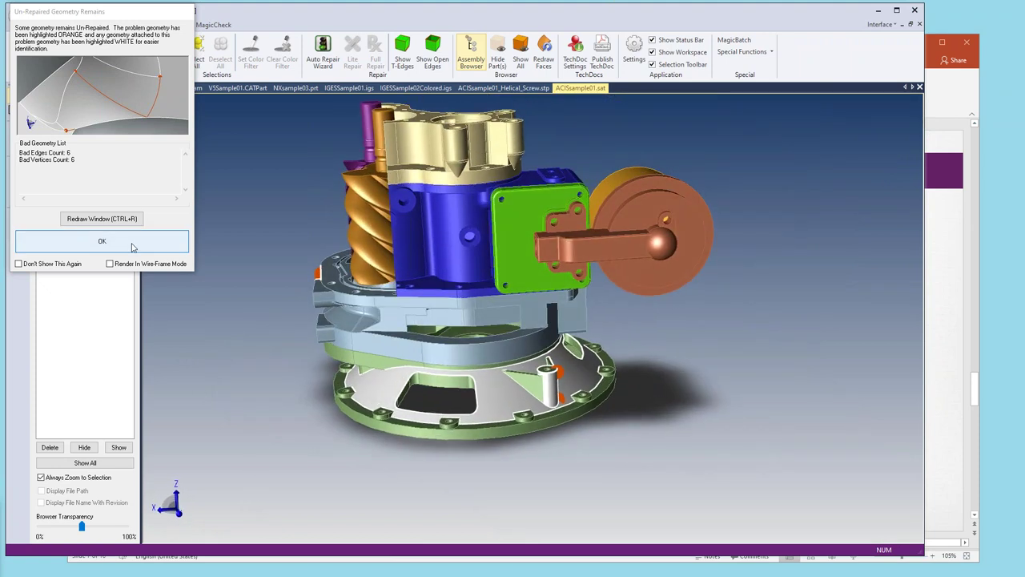
pyautogui.click(102, 241)
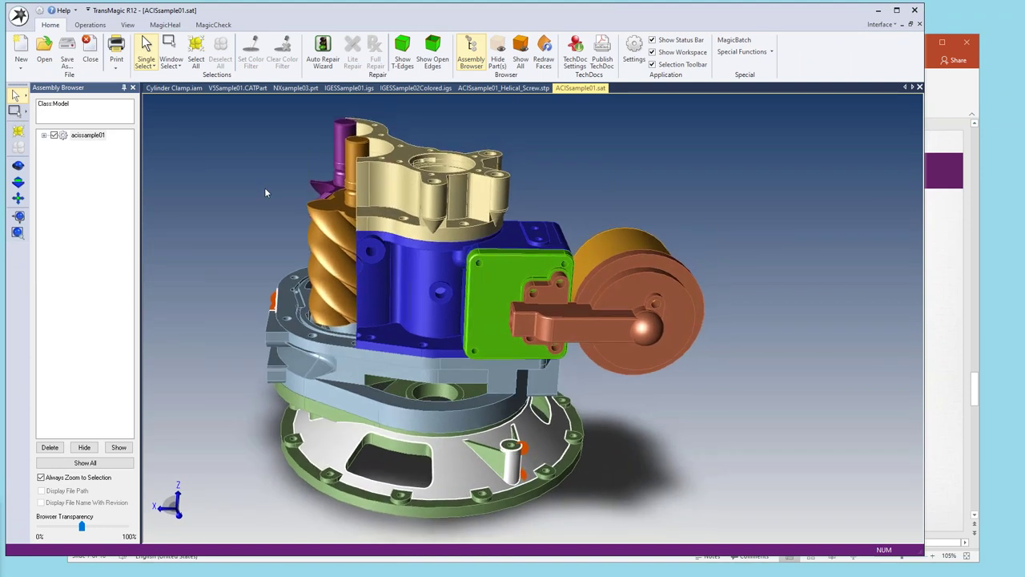
# Load plastic_enclosure_missing_surfaces.igs from Sample Files > MagicHeal.
pyautogui.click(44, 48)
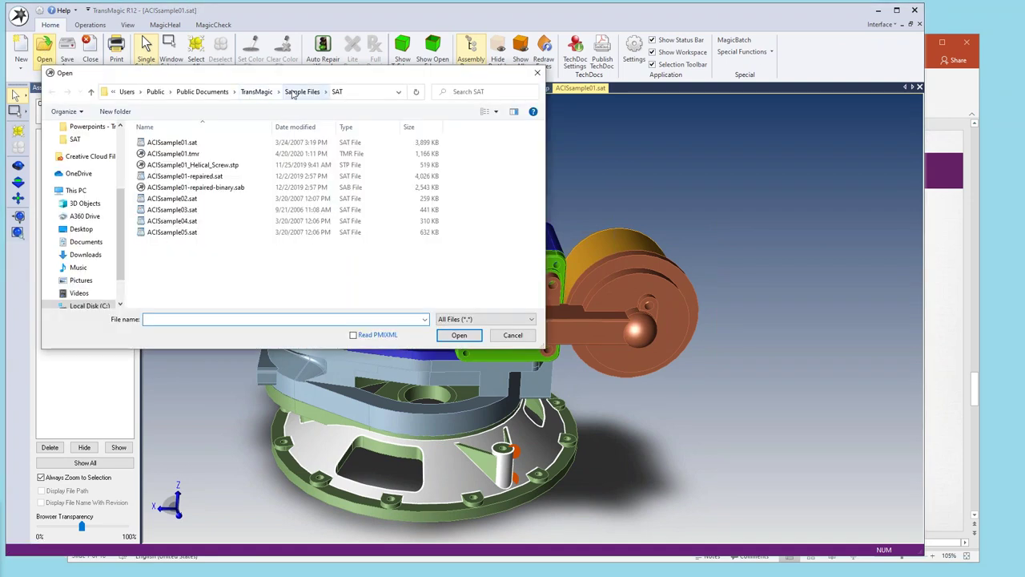
pyautogui.click(293, 91)
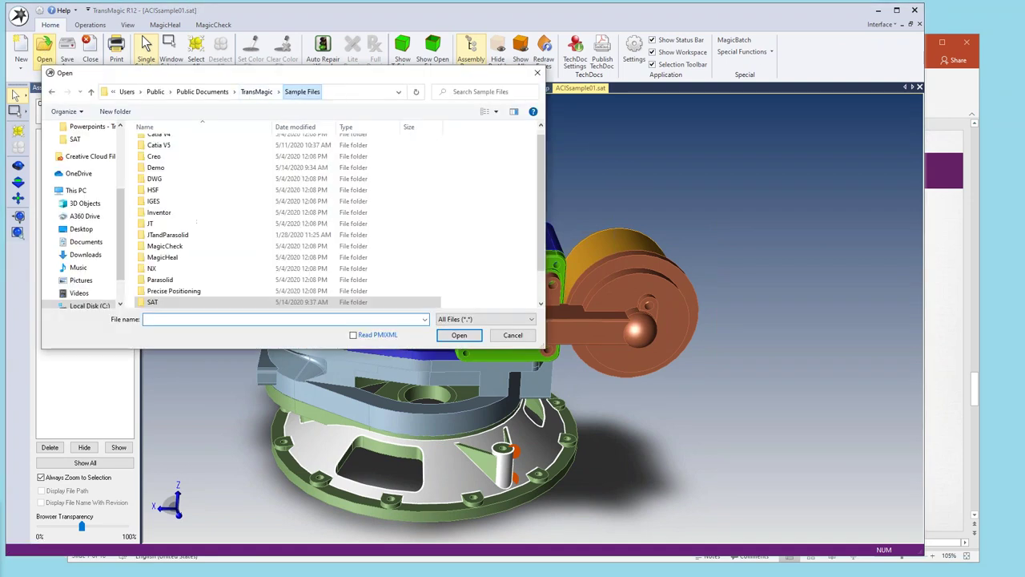
pyautogui.click(178, 258)
pyautogui.doubleClick(178, 258)
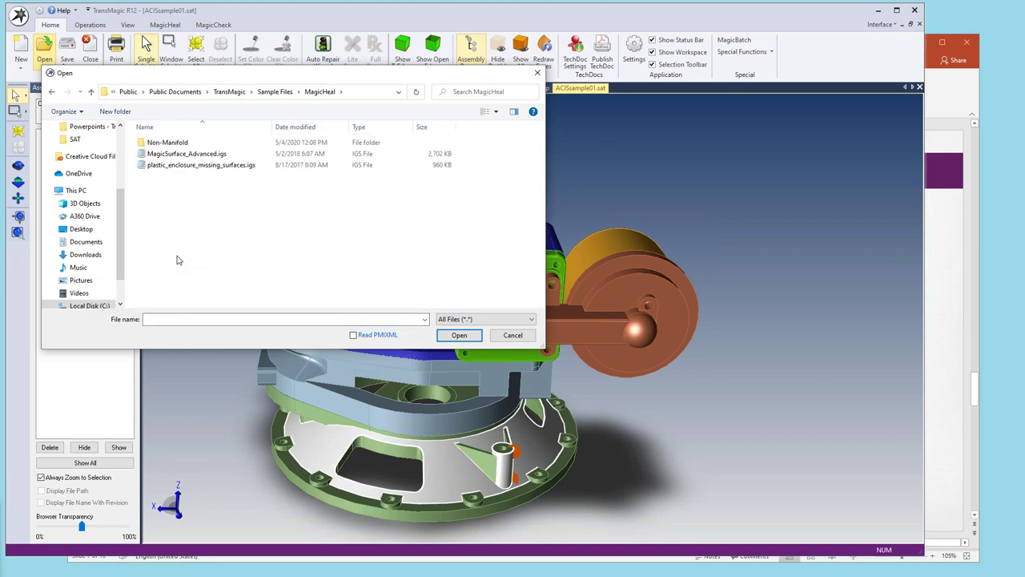
pyautogui.click(200, 164)
pyautogui.click(449, 330)
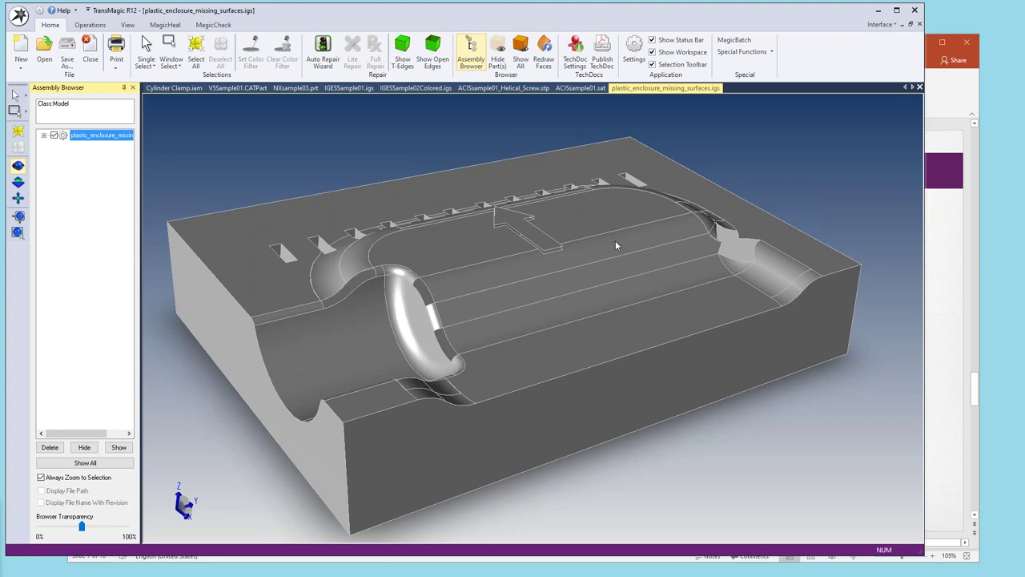
pyautogui.moveTo(615, 244); pyautogui.dragTo(261, 124)
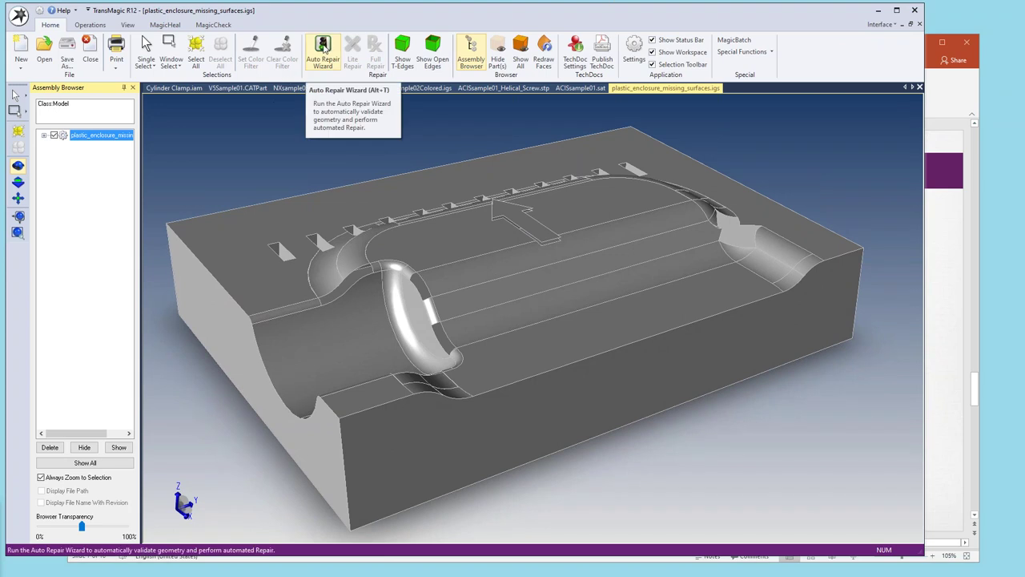
# Run the Auto Repair Wizard's lite repair on the enclosure and acknowledge the 72 open-edges warning.
pyautogui.click(323, 48)
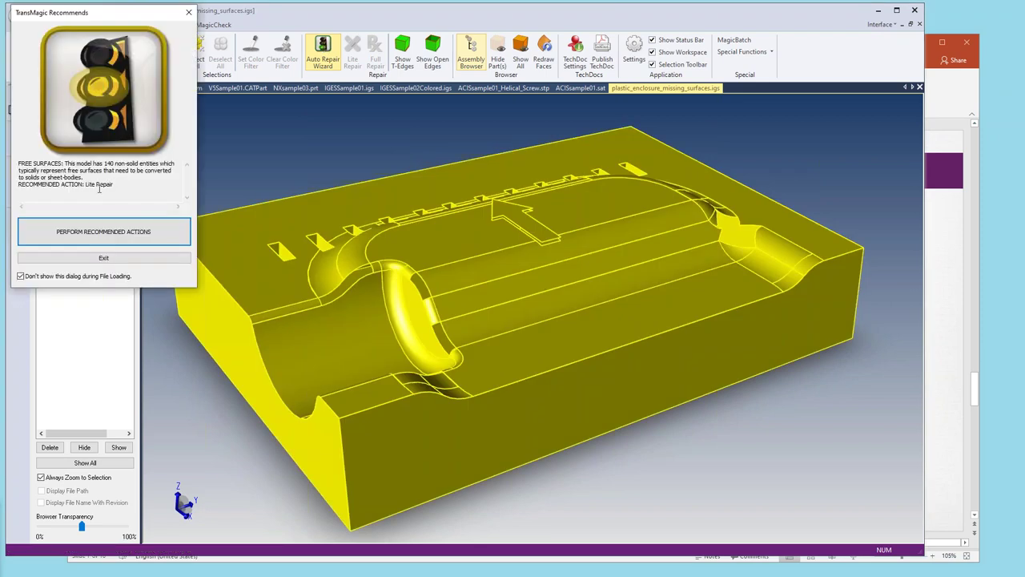
pyautogui.click(115, 235)
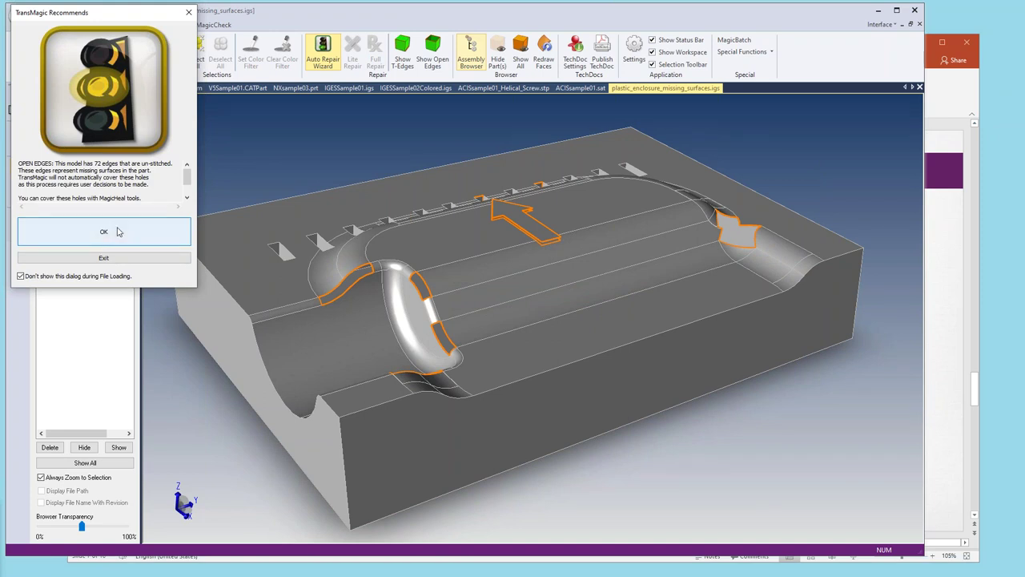
pyautogui.click(118, 231)
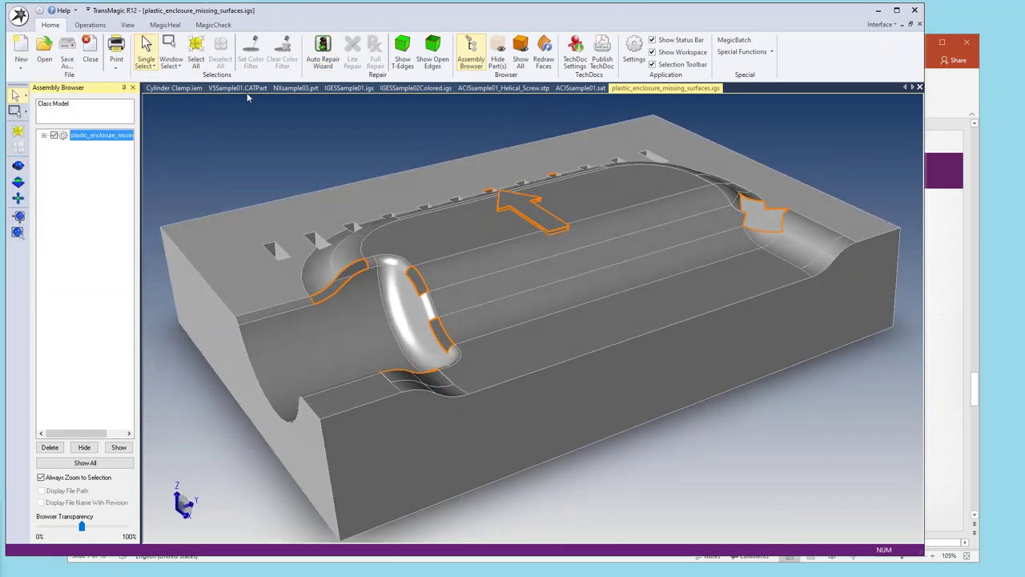
pyautogui.click(168, 27)
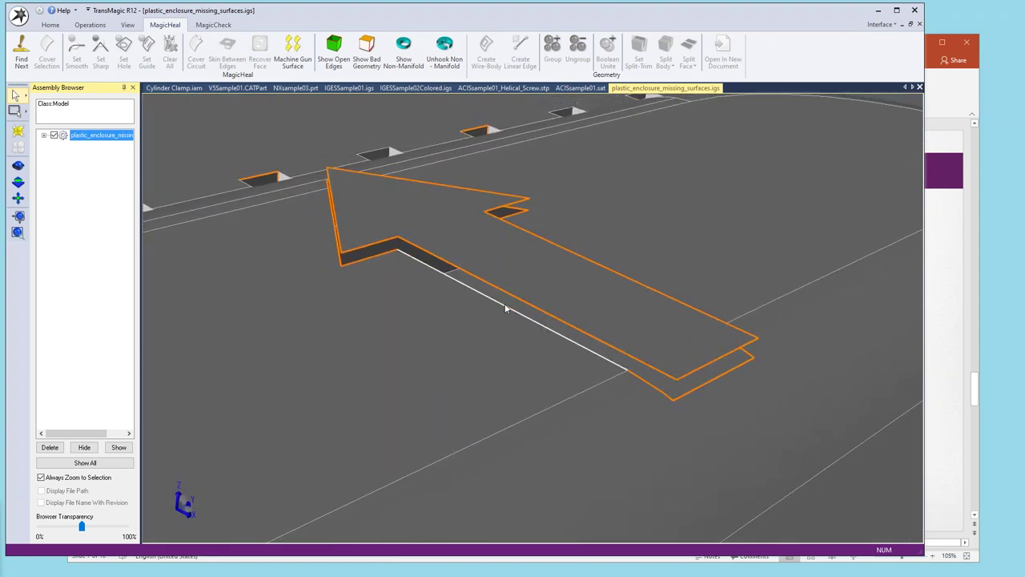
# Select the star-shaped gap's boundary edges, set them smooth, and cover it with a MagicSurface.
pyautogui.click(512, 311)
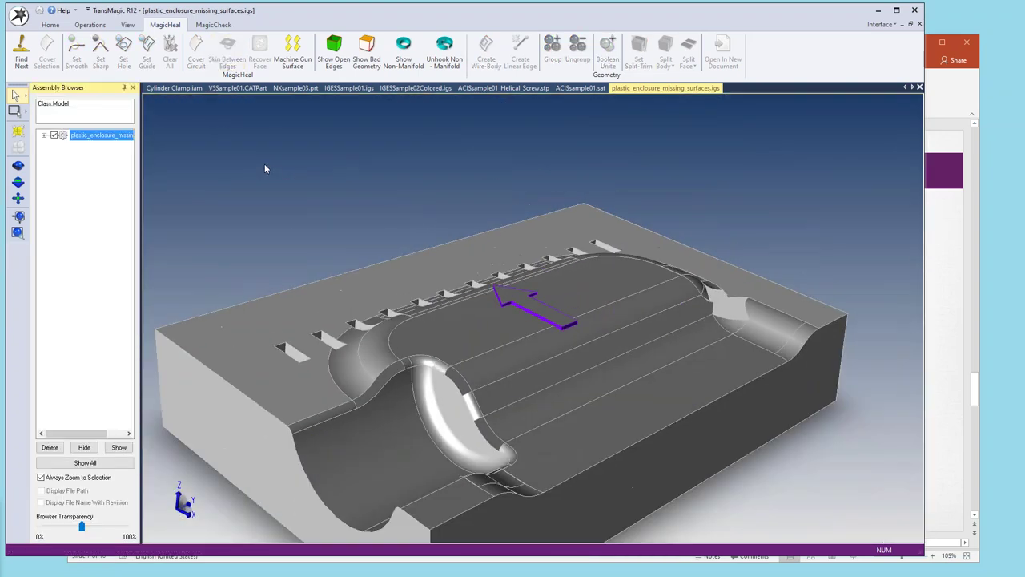
pyautogui.click(22, 53)
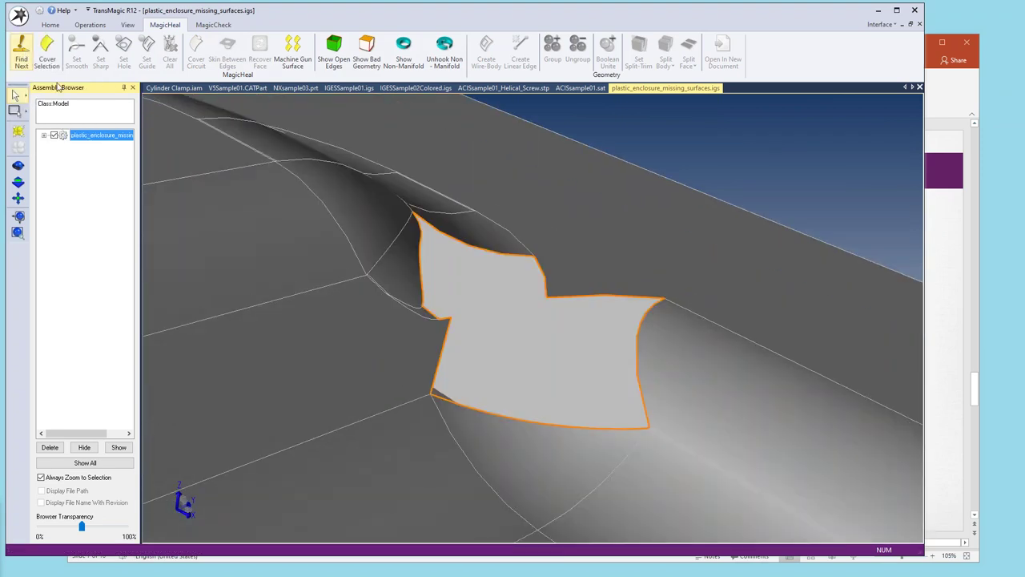
pyautogui.click(522, 418)
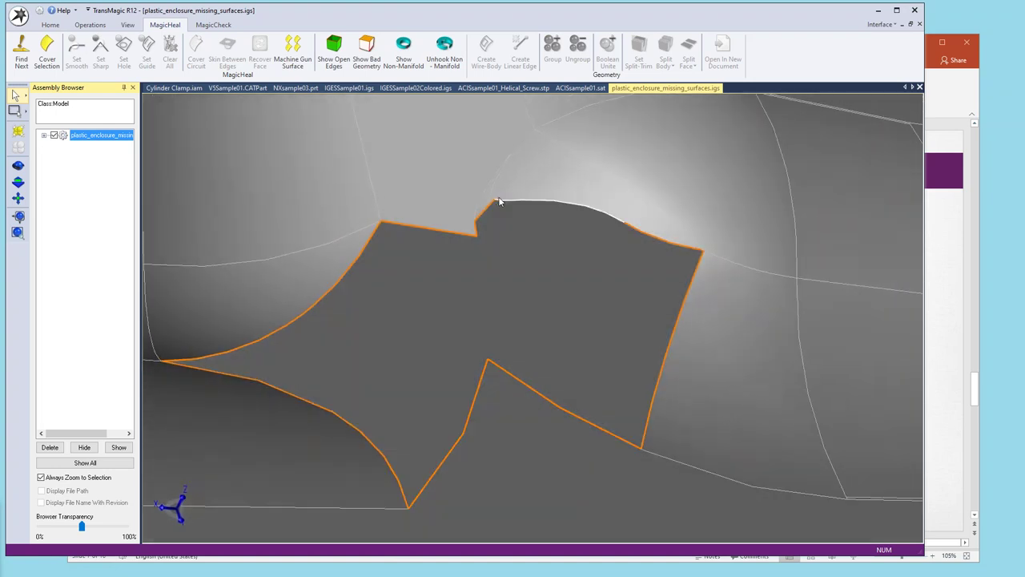
pyautogui.click(492, 202)
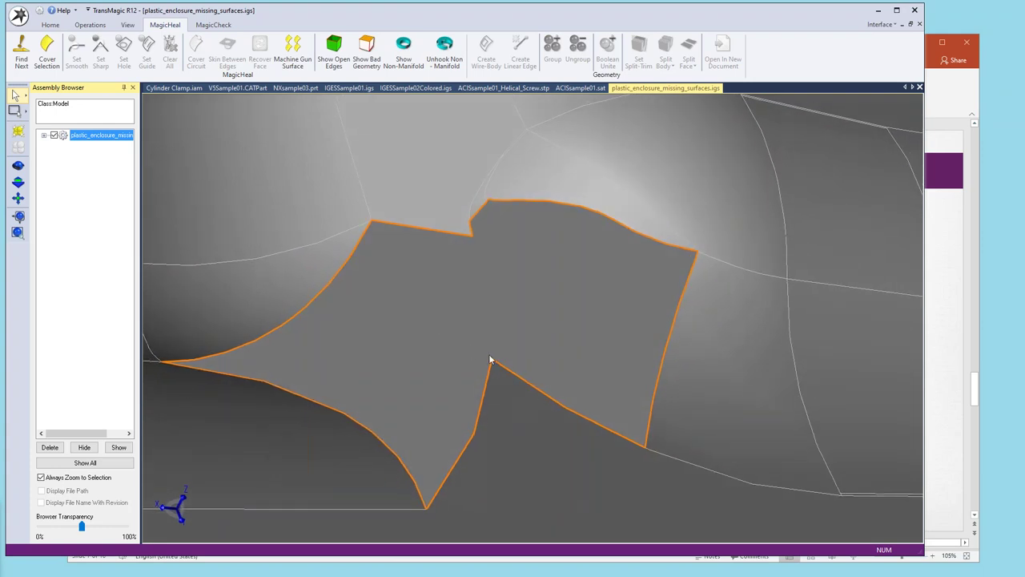
pyautogui.click(517, 370)
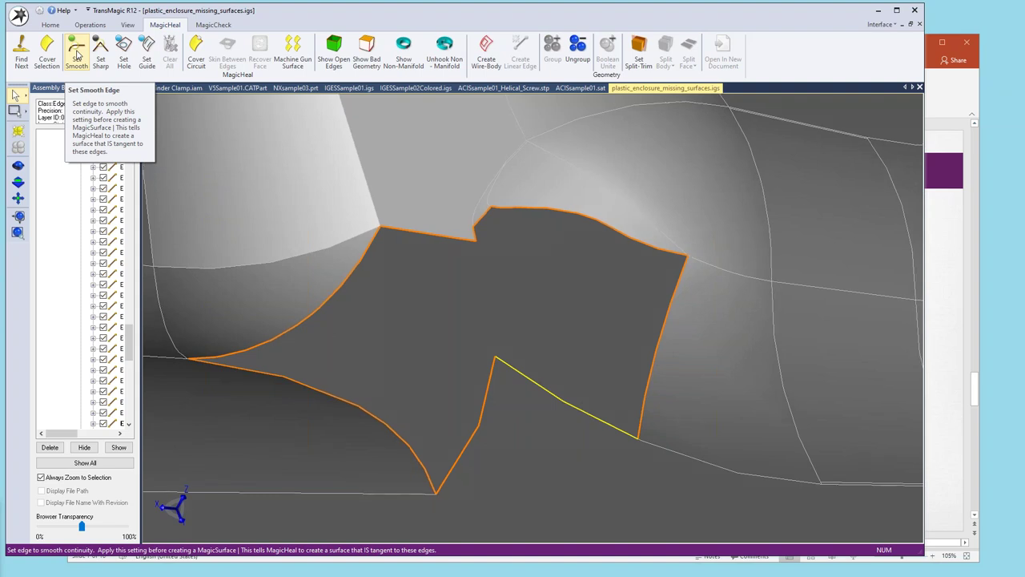
pyautogui.click(77, 55)
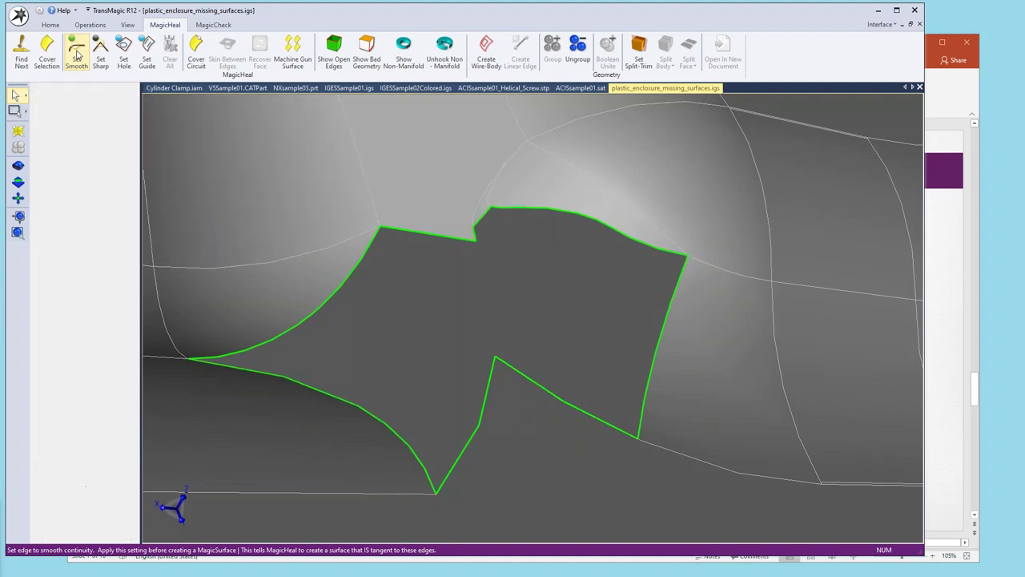
pyautogui.click(48, 53)
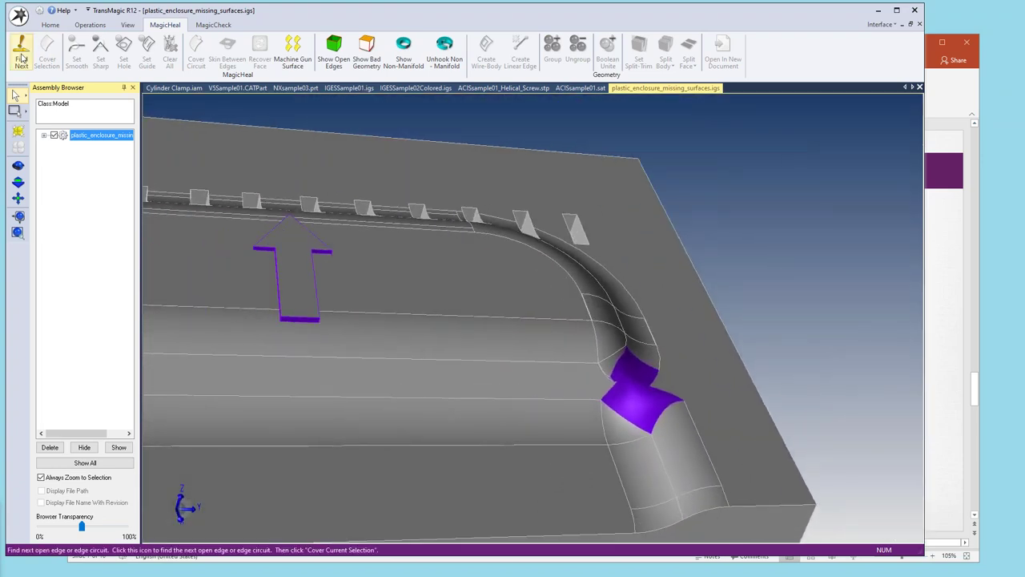
# Patch the curved rib gap with a smooth-edged MagicSurface.
pyautogui.click(21, 53)
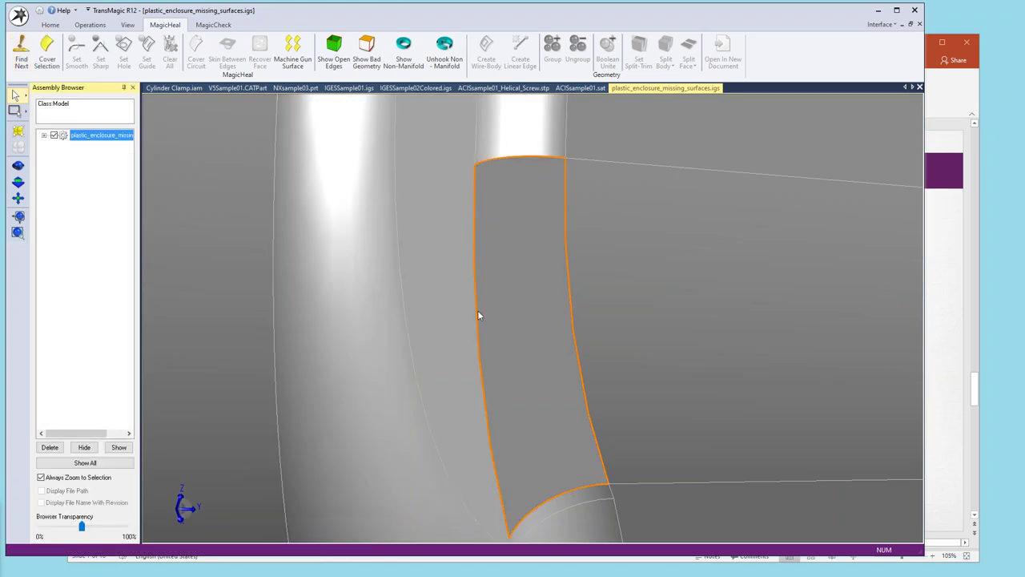
pyautogui.click(478, 311)
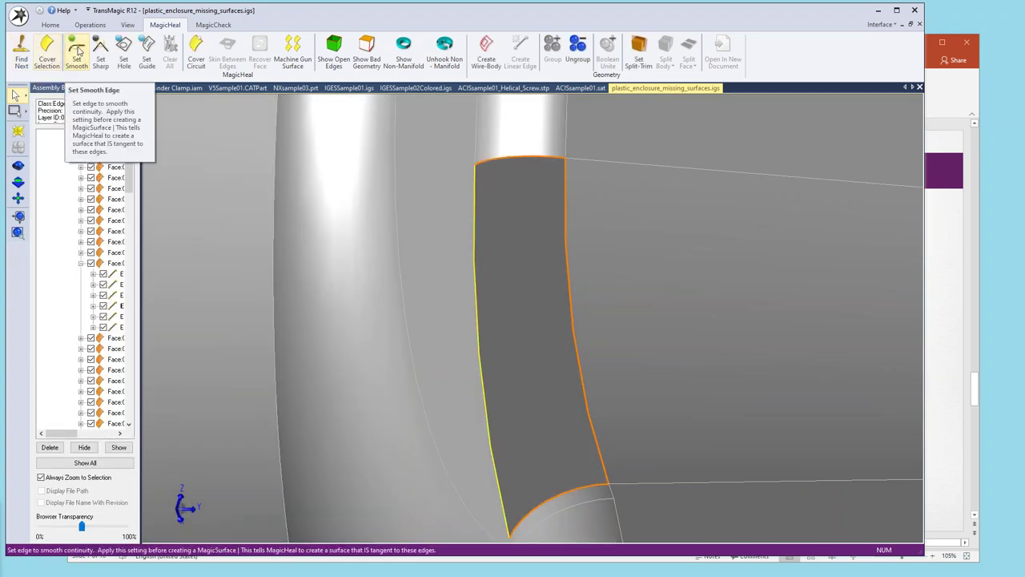
pyautogui.click(48, 53)
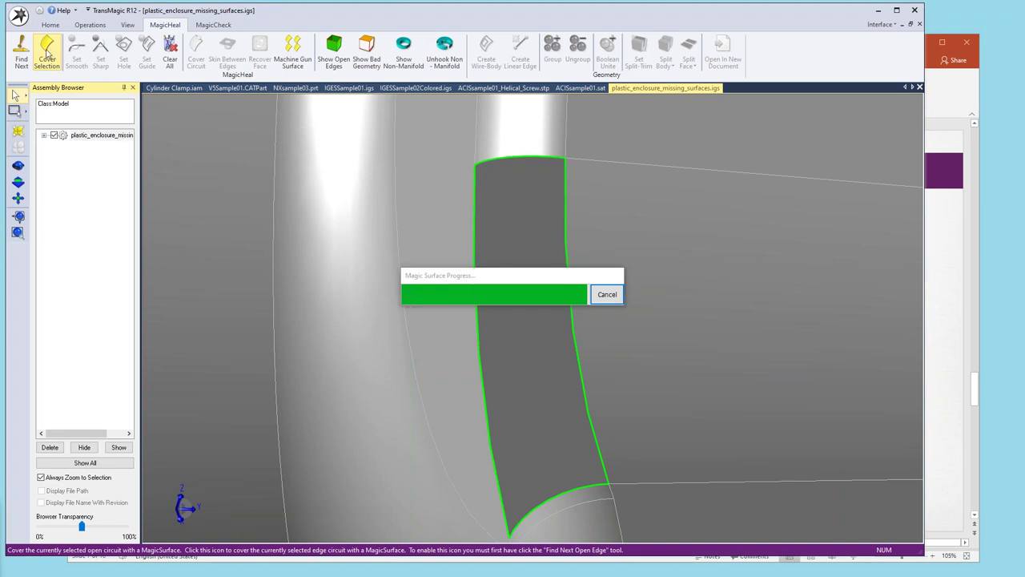
pyautogui.click(21, 58)
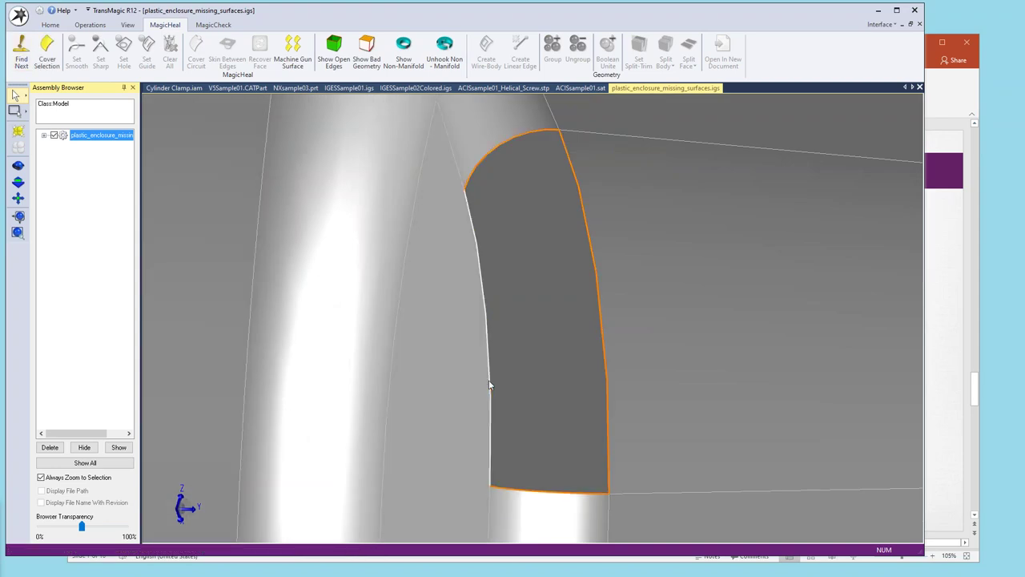
pyautogui.click(51, 53)
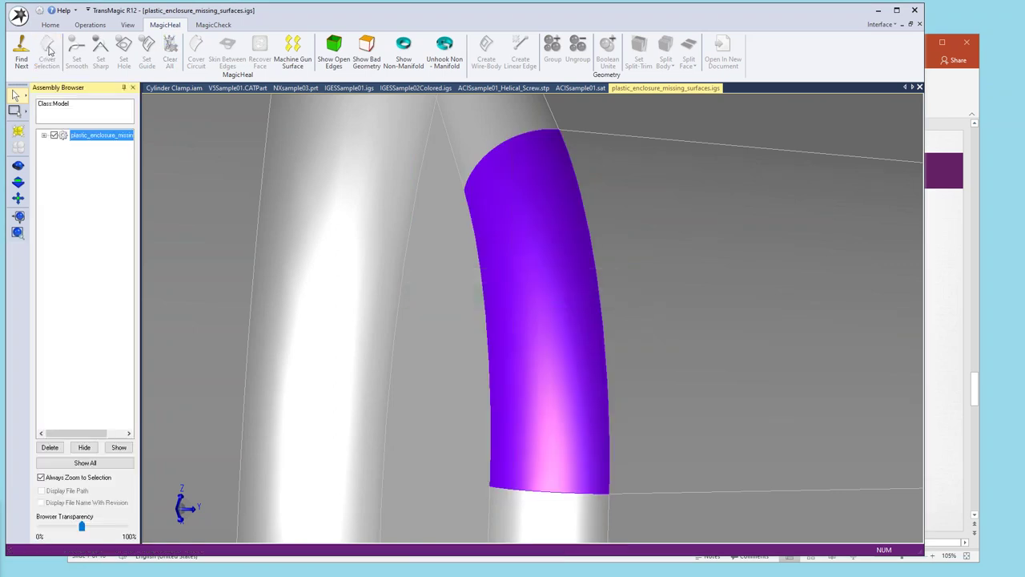
# Cover the long strip gap beside the channel and move on to the next open circuit.
pyautogui.click(24, 54)
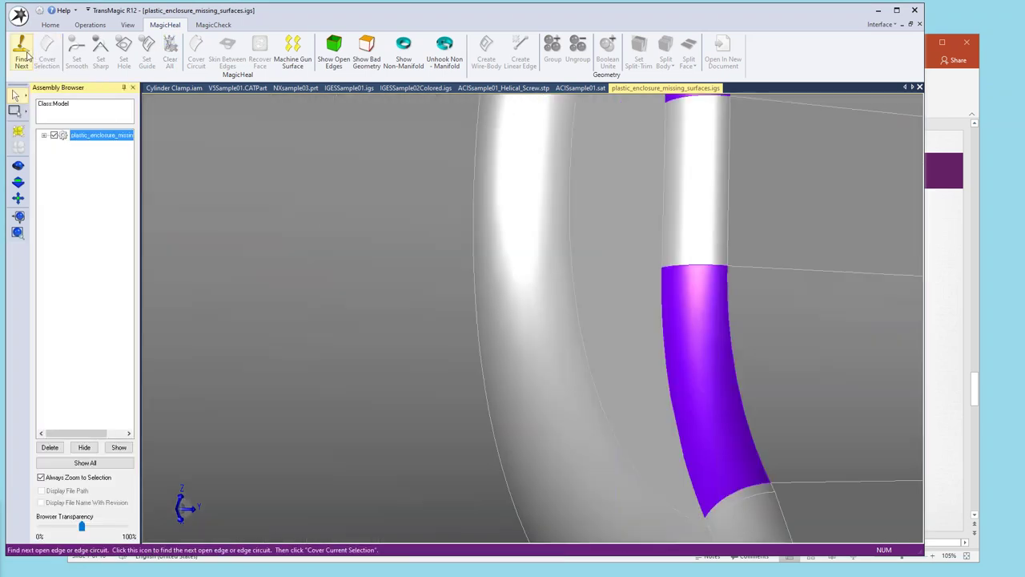
pyautogui.click(618, 353)
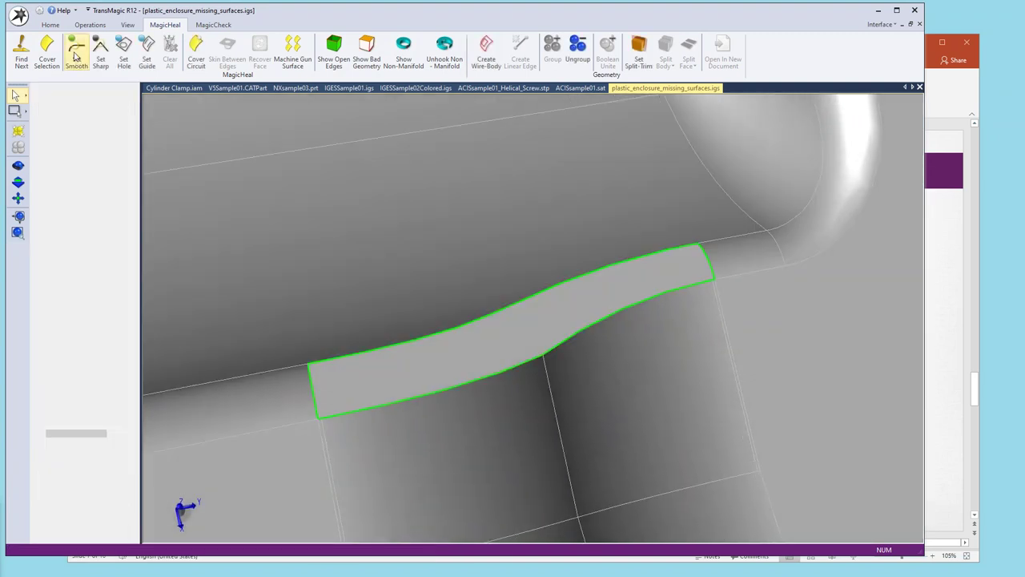
pyautogui.click(51, 58)
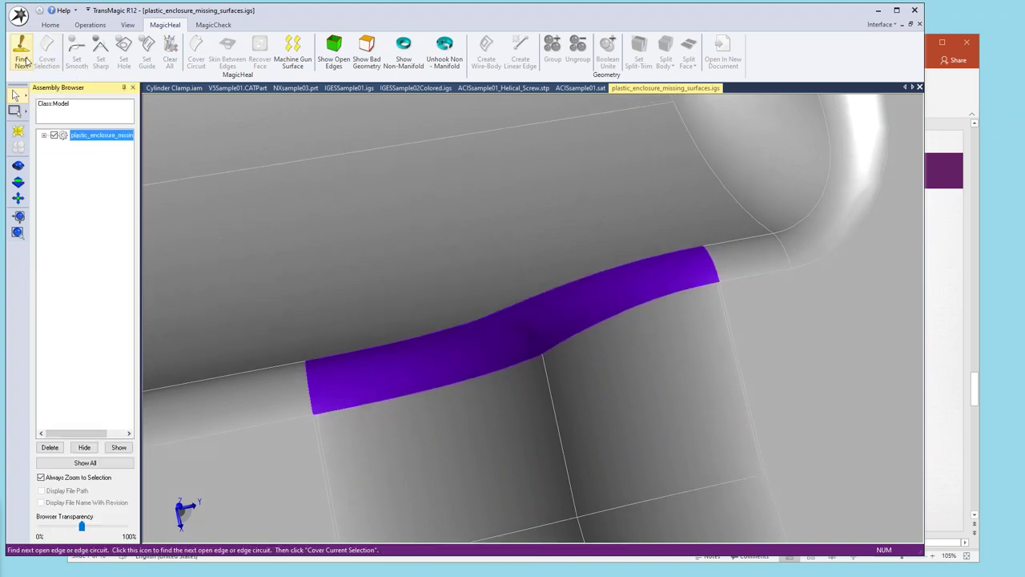
pyautogui.click(21, 56)
pyautogui.click(292, 52)
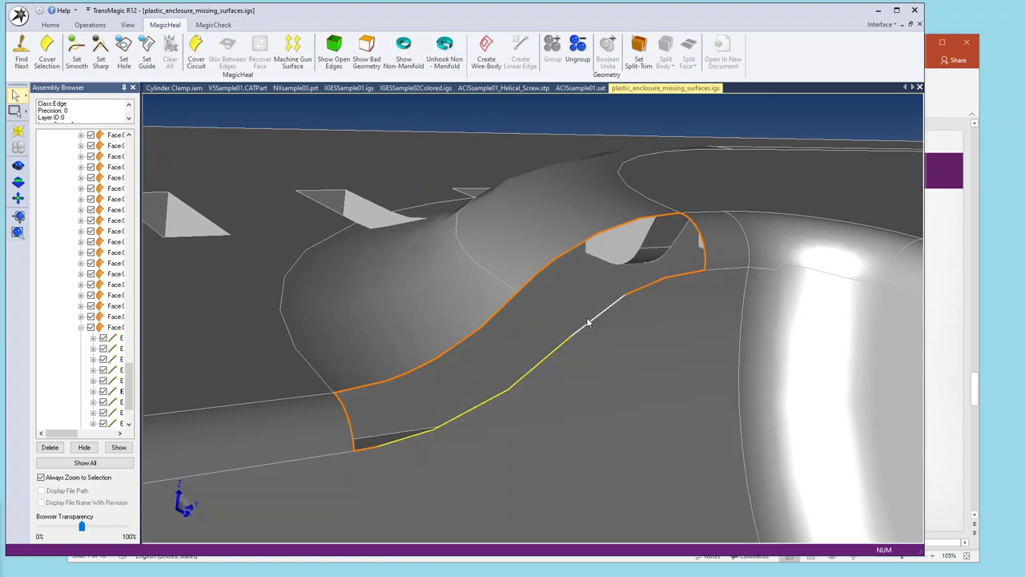
# Smooth the boundary edges of the gap beside the bump and cover it with a surface.
pyautogui.click(625, 298)
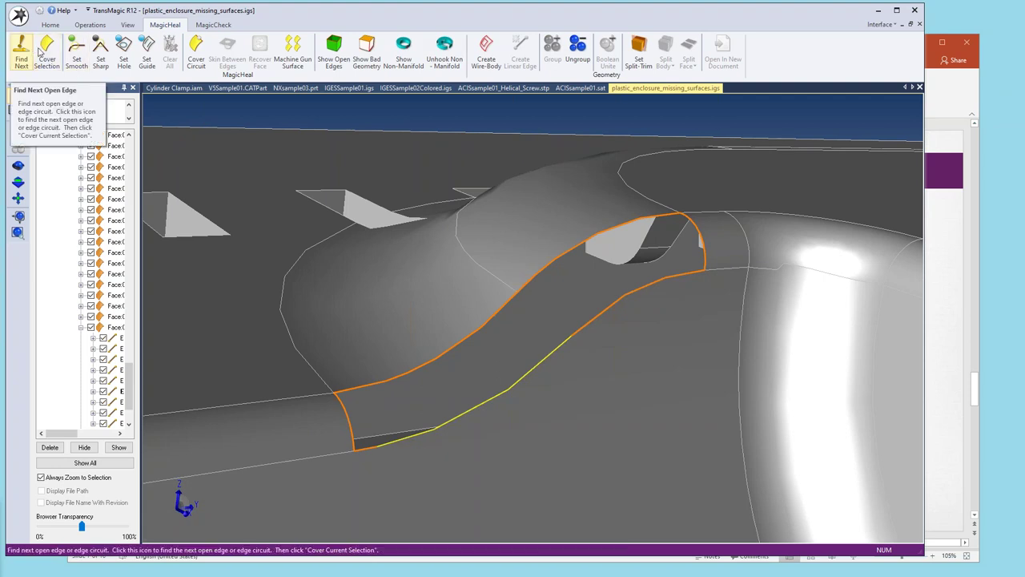
pyautogui.click(78, 54)
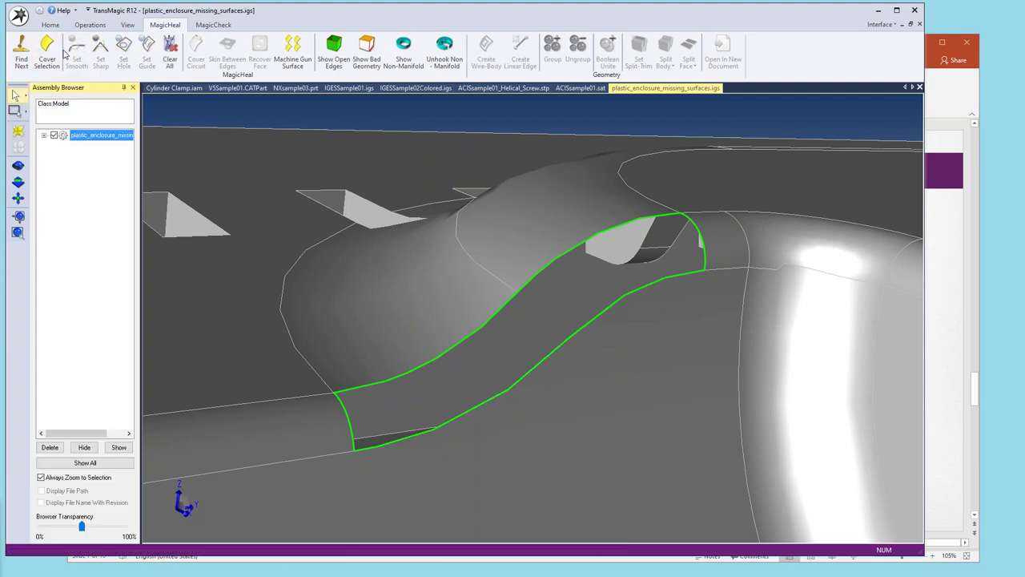
pyautogui.click(47, 53)
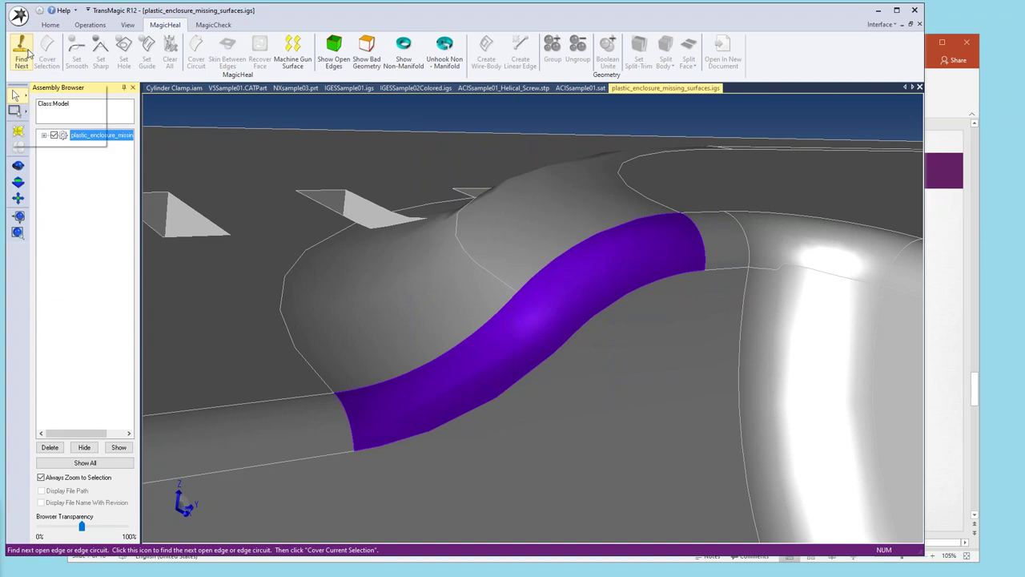
# Cover the triangular gap and the next open circuit with sharp-edged surfaces.
pyautogui.click(28, 52)
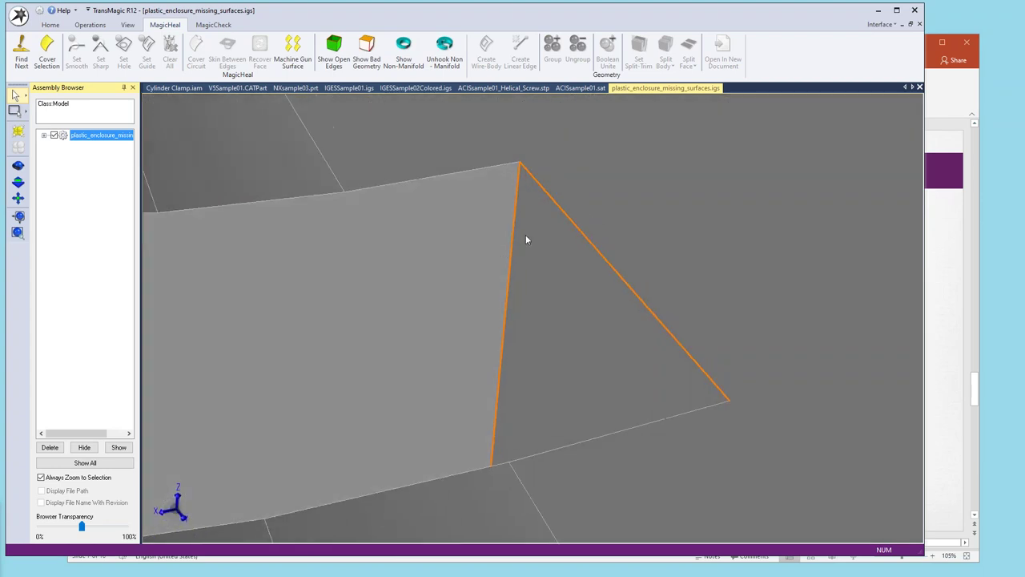
pyautogui.click(498, 233)
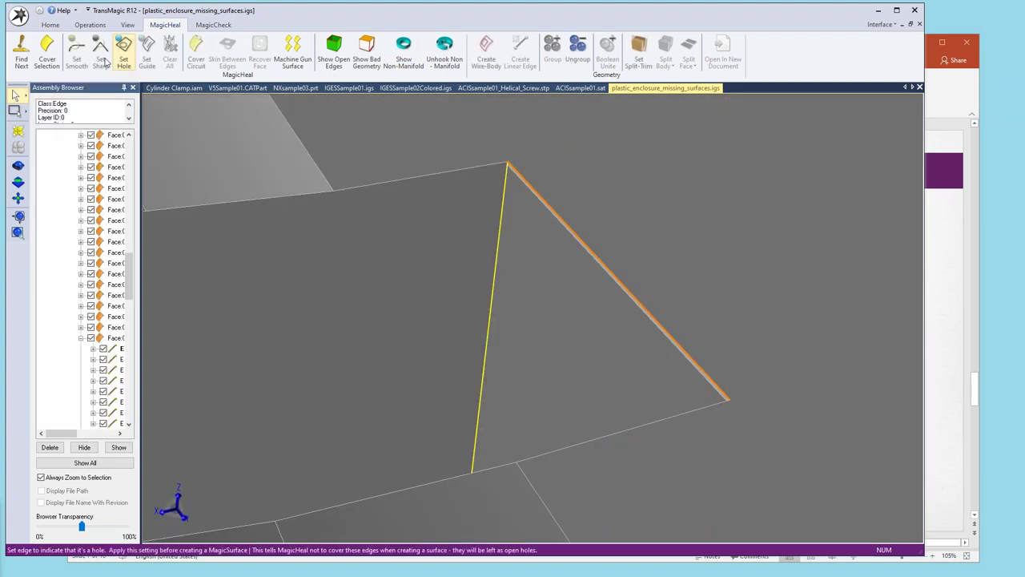
pyautogui.click(46, 52)
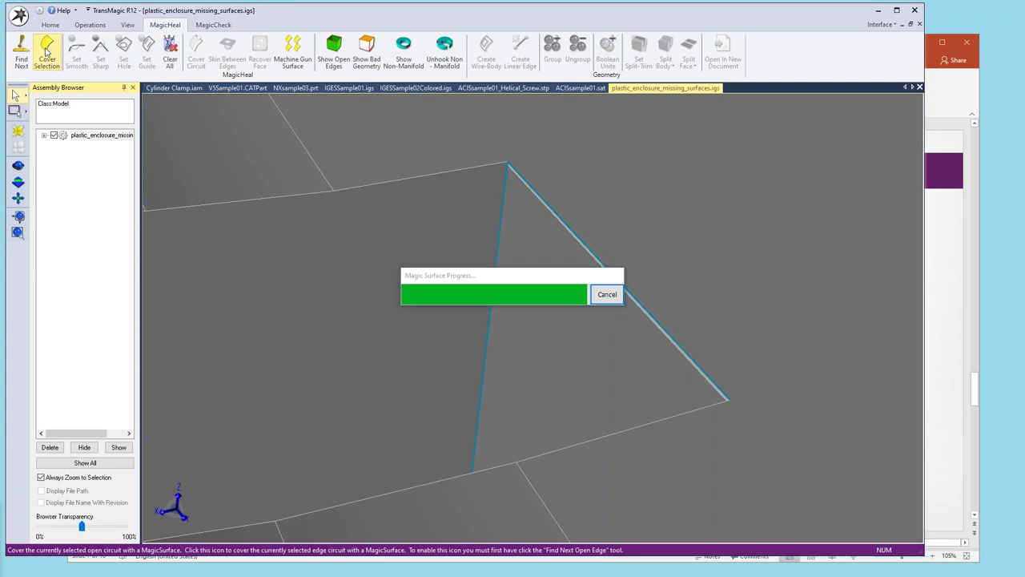
pyautogui.click(24, 60)
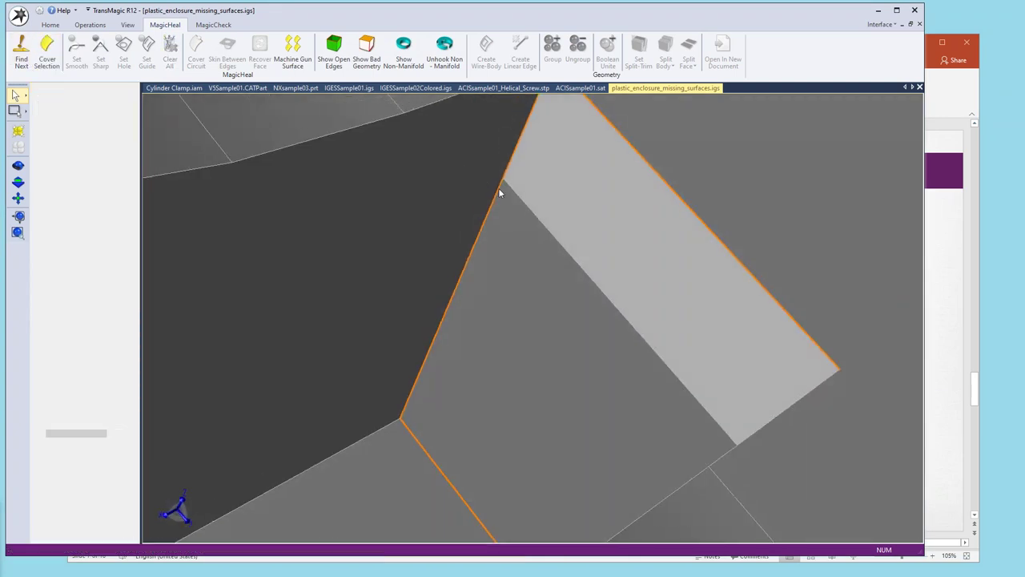
pyautogui.click(499, 193)
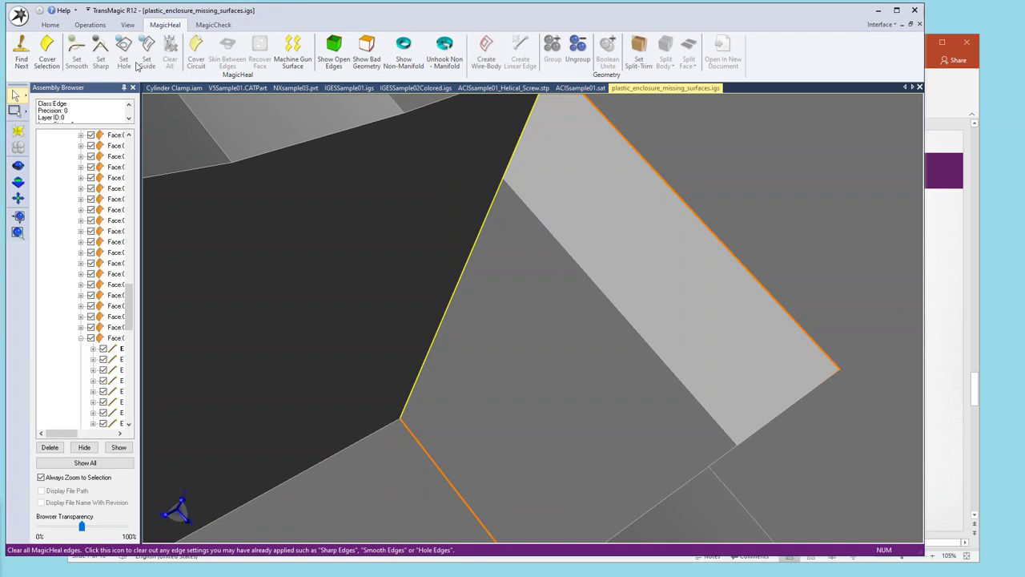
pyautogui.click(101, 55)
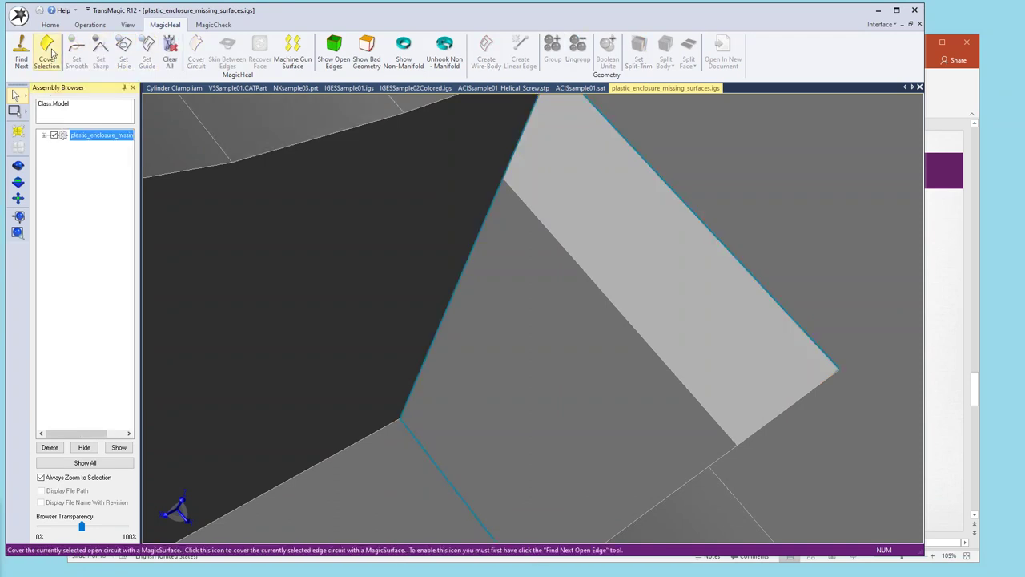
pyautogui.click(49, 54)
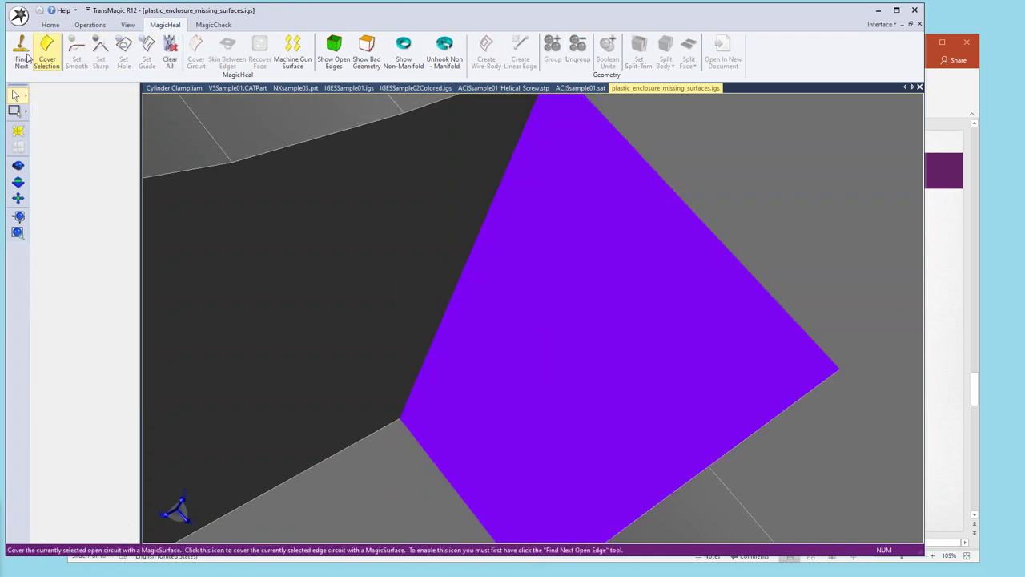
# Give the next gap's top and bottom edges smooth continuity.
pyautogui.click(22, 58)
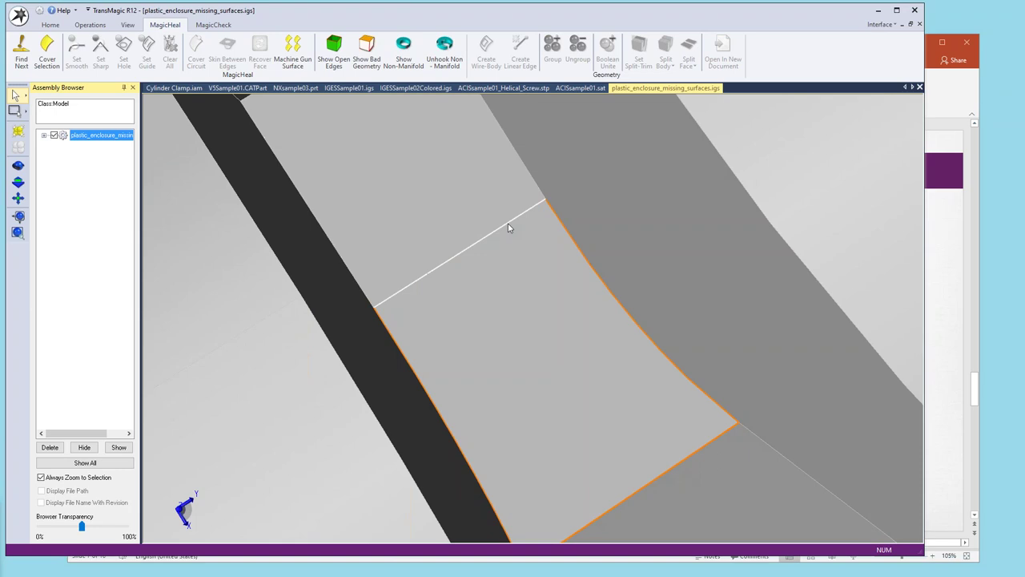
pyautogui.click(508, 228)
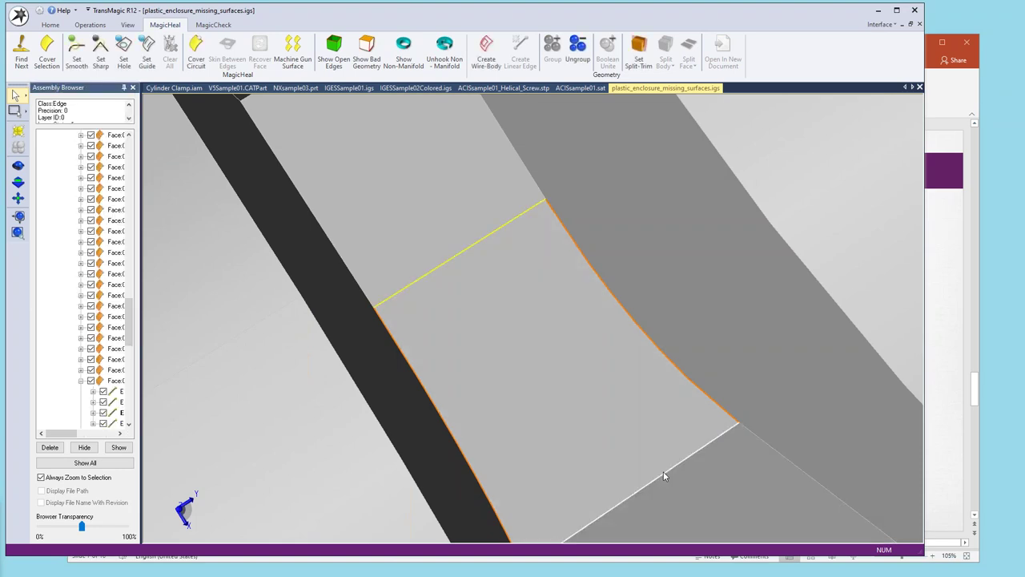
pyautogui.keyDown('ctrl'); pyautogui.click(663, 474); pyautogui.keyUp('ctrl')
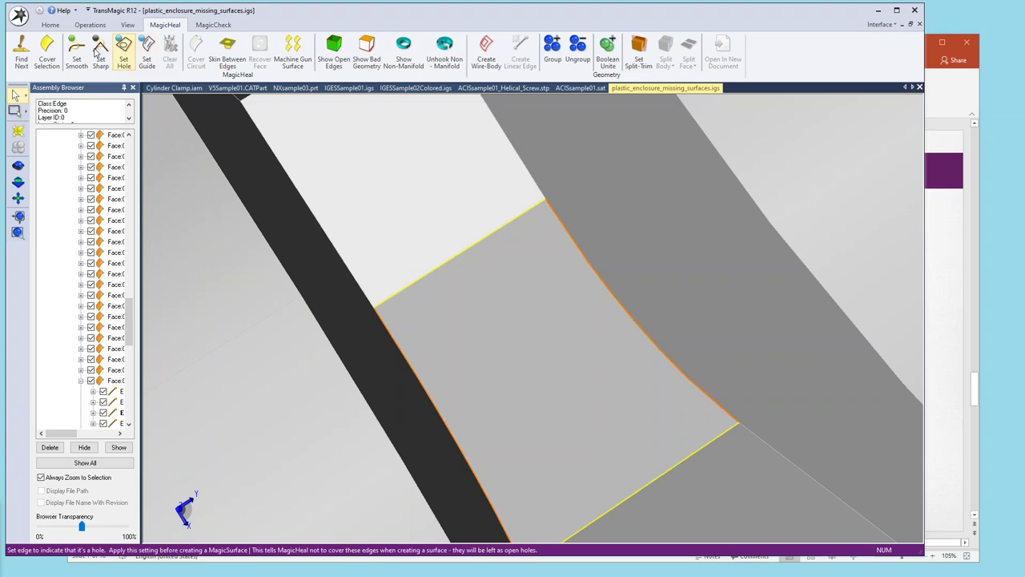
pyautogui.click(76, 52)
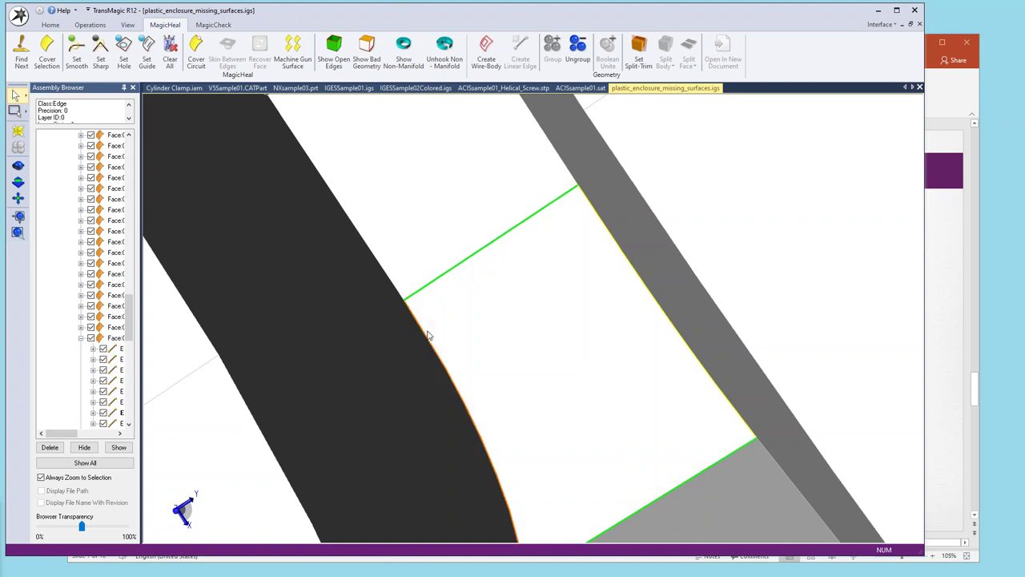
# Clear the selection, zoom into the gap, and set its left and right side edges to Sharp.
pyautogui.click(428, 335)
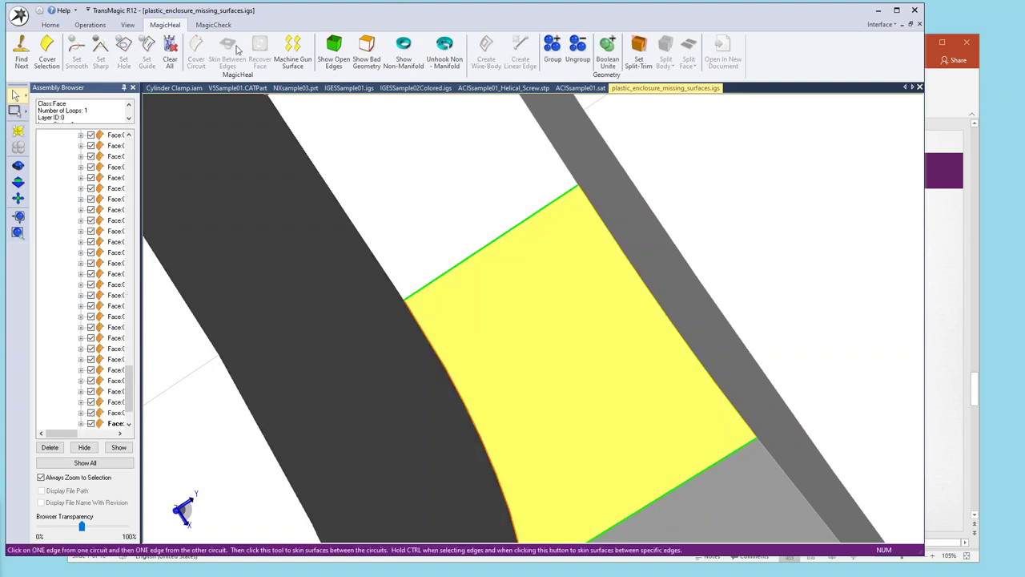
pyautogui.click(169, 52)
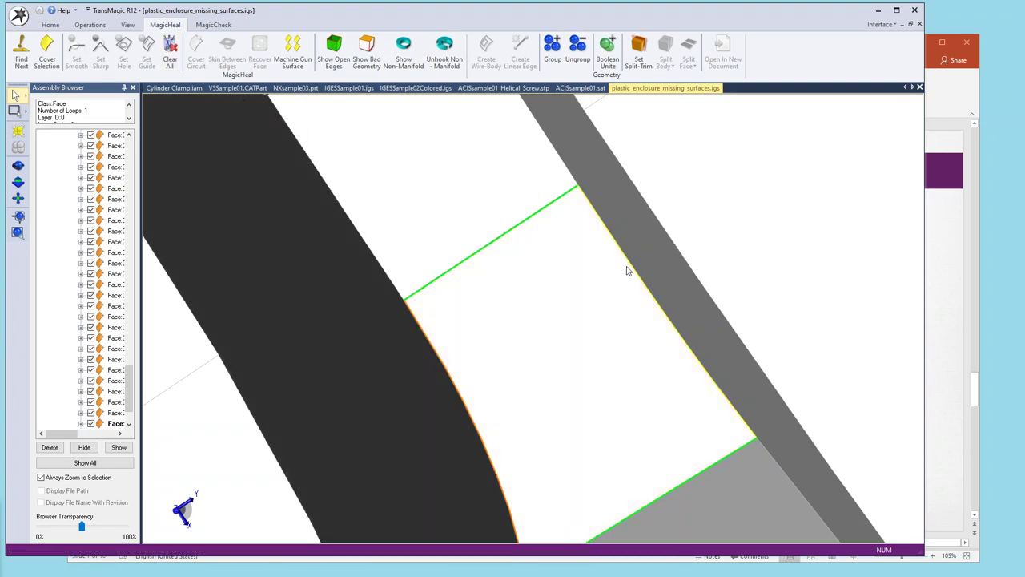
pyautogui.scroll(2, 627, 271)
pyautogui.scroll(3, 627, 271)
pyautogui.scroll(3, 627, 271)
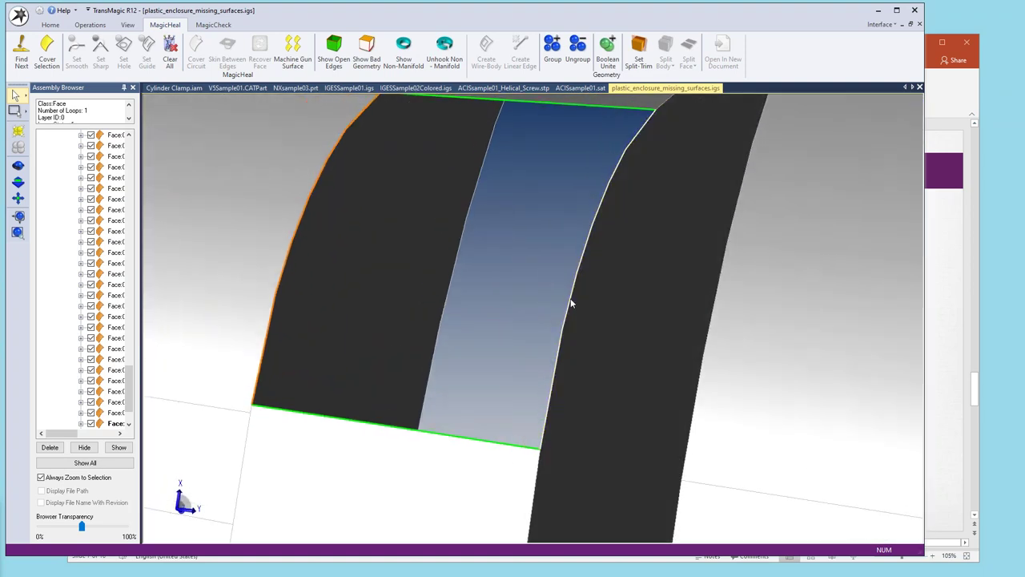
pyautogui.click(569, 304)
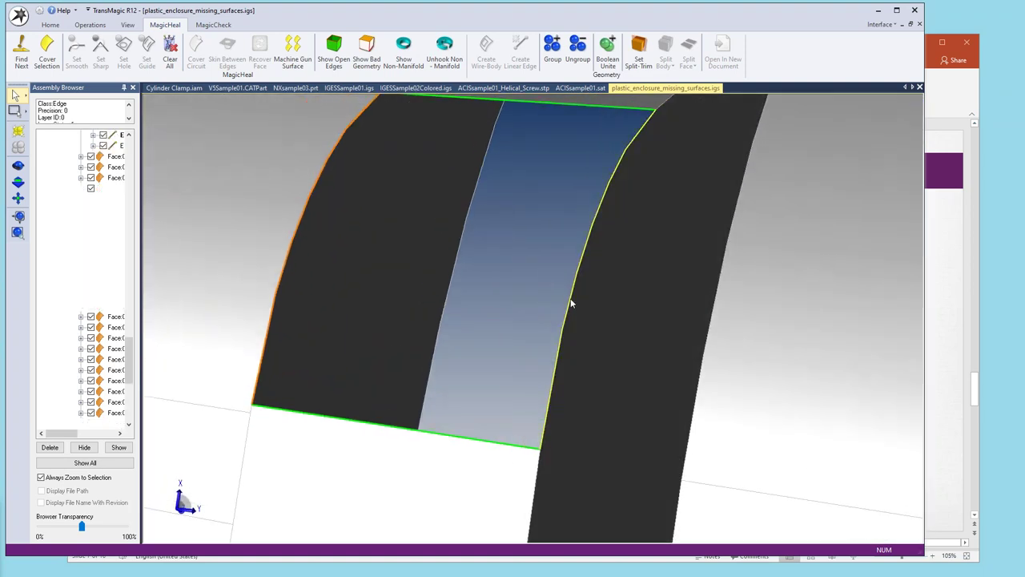
pyautogui.click(286, 264)
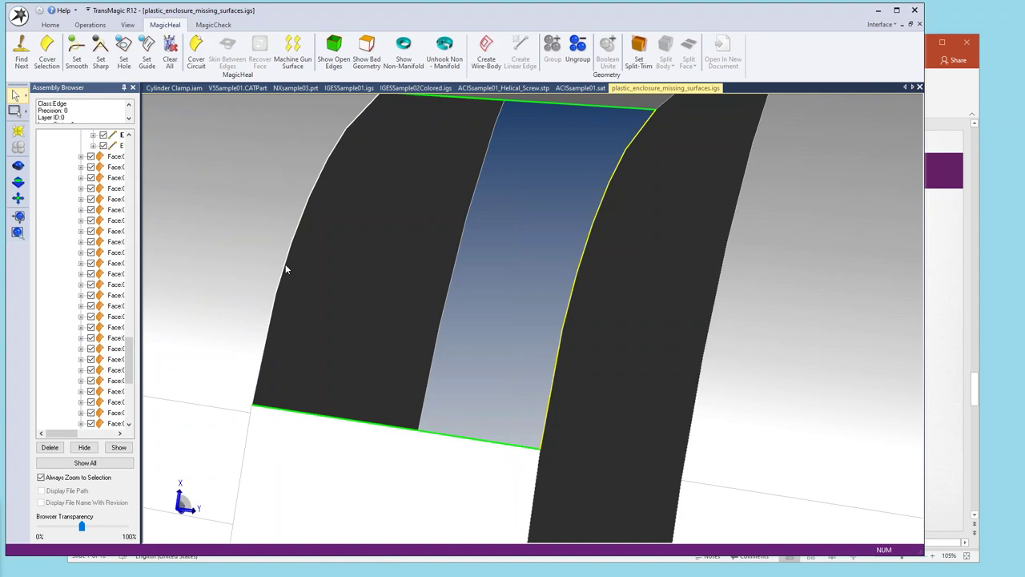
pyautogui.keyDown('ctrl'); pyautogui.click(285, 268); pyautogui.keyUp('ctrl')
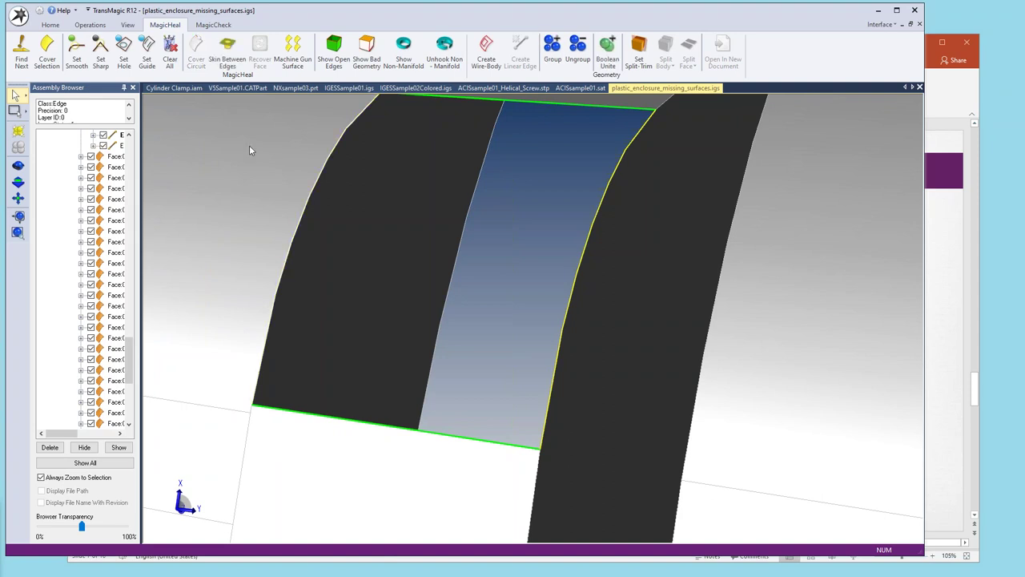
pyautogui.click(101, 53)
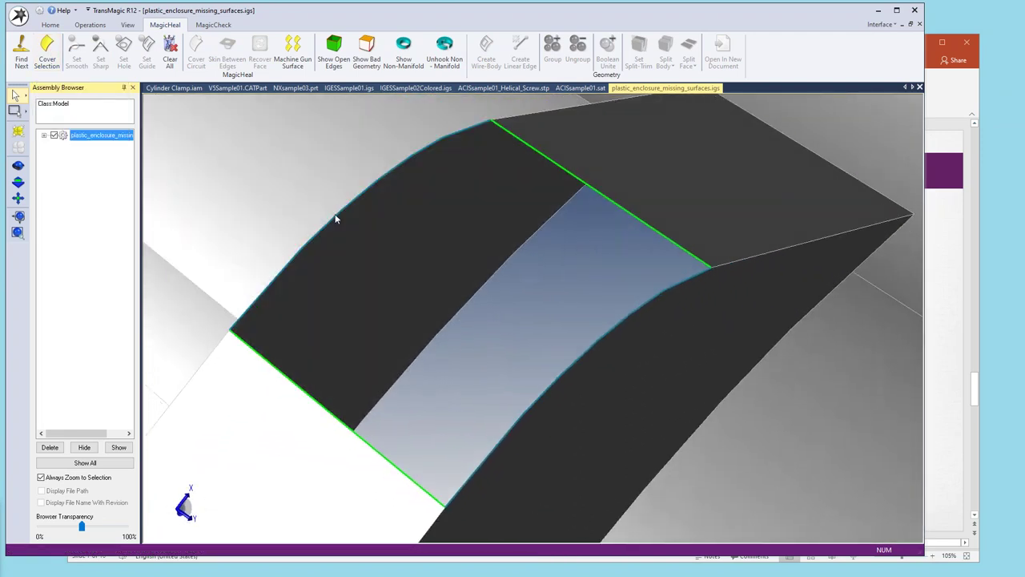
# Switch the selection filter to Edge and pick an edge bordering the gap.
pyautogui.click(336, 218)
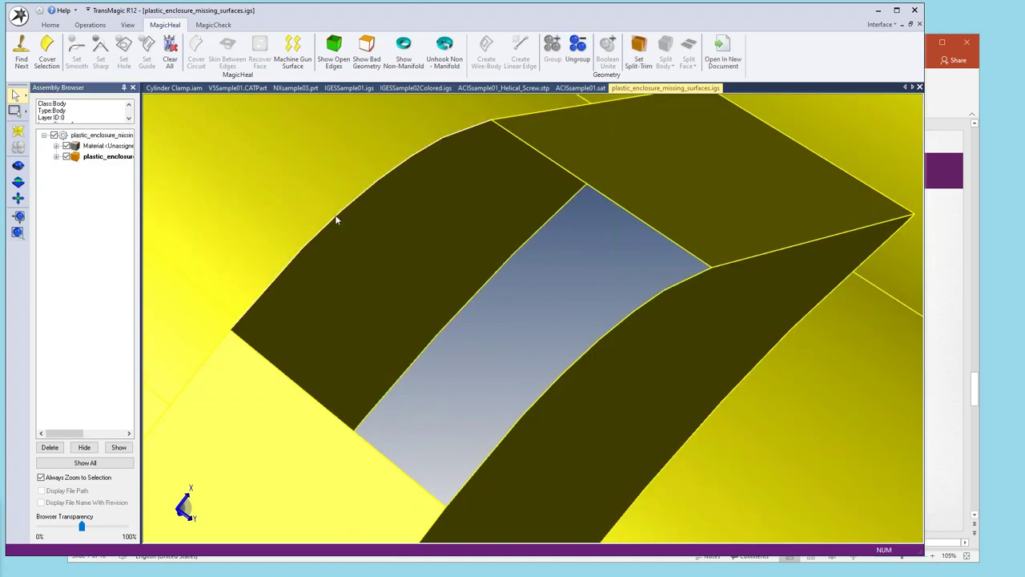
pyautogui.click(322, 211)
pyautogui.click(25, 103)
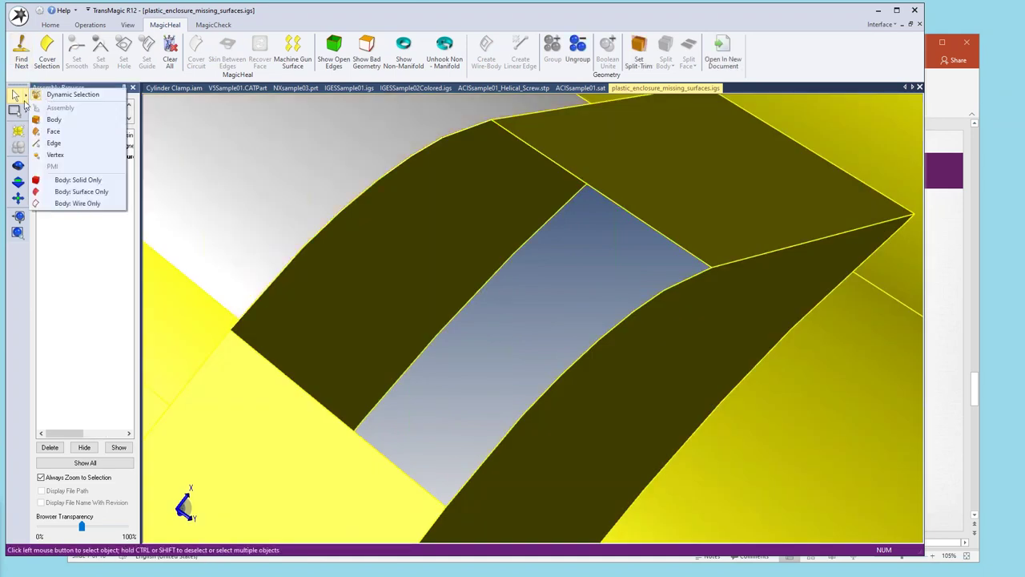
pyautogui.click(54, 97)
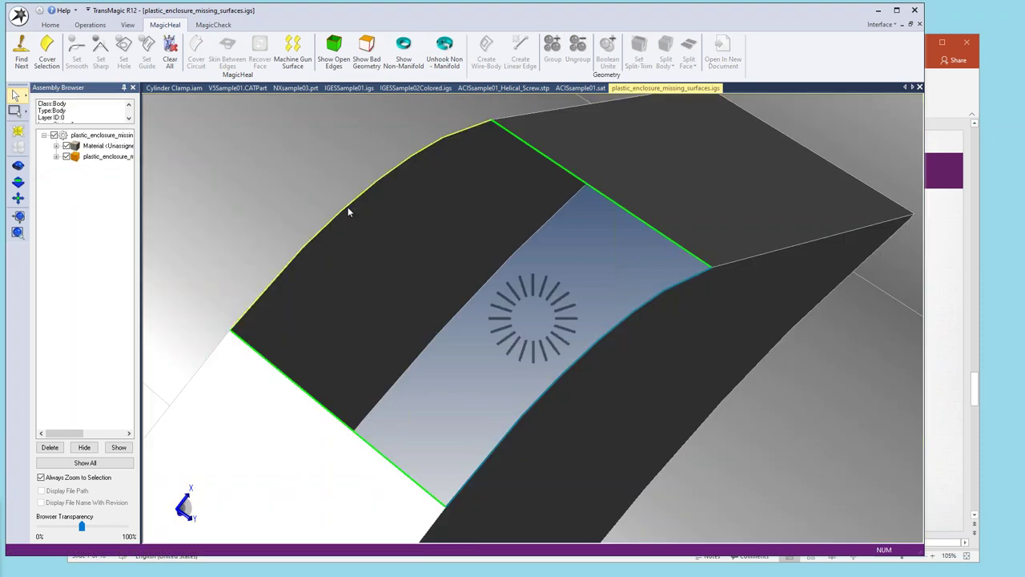
pyautogui.click(347, 206)
# Cover the gap with a new surface and confirm no open edges remain.
pyautogui.click(45, 54)
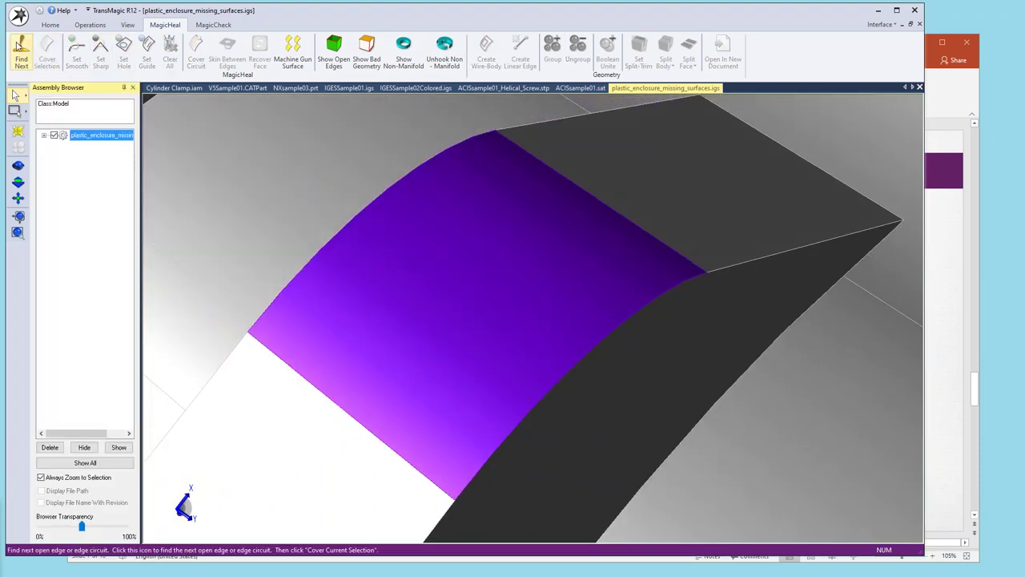
pyautogui.click(17, 46)
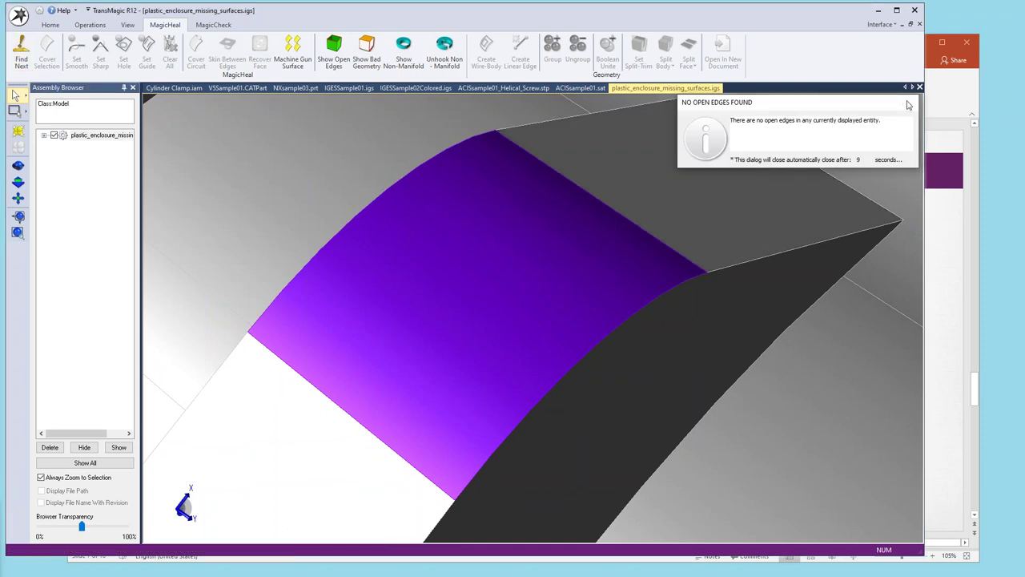
pyautogui.click(906, 101)
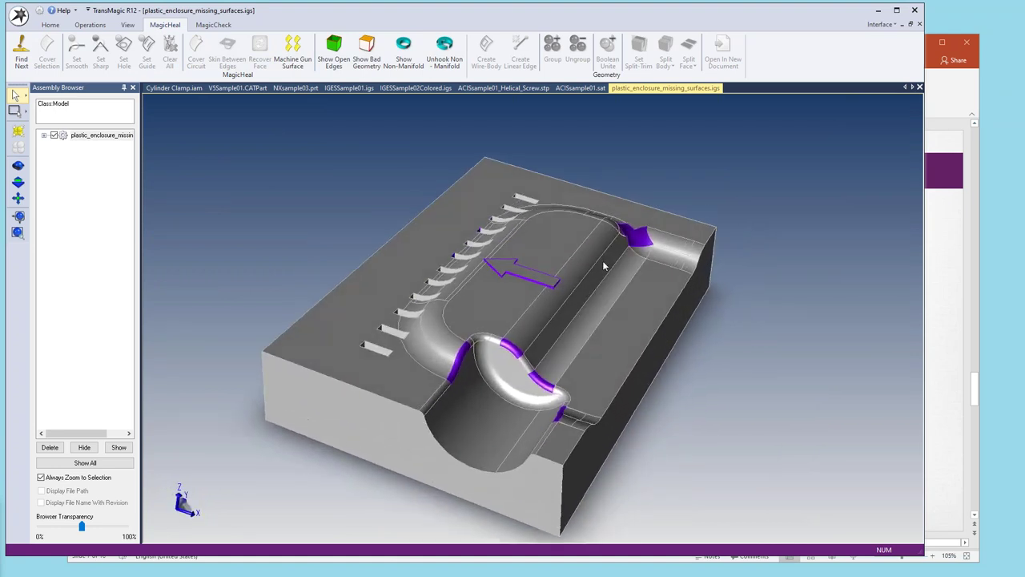
# Run Lite Repair on the whole model with no errors, then show mass properties (0.626 in³, 0.023 lb).
pyautogui.click(49, 24)
pyautogui.click(18, 131)
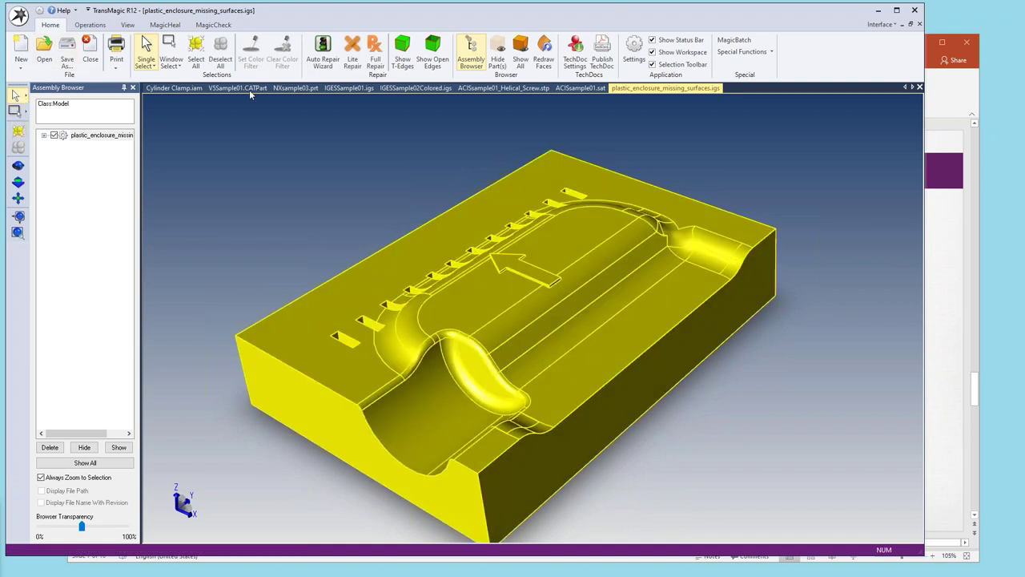
pyautogui.click(352, 58)
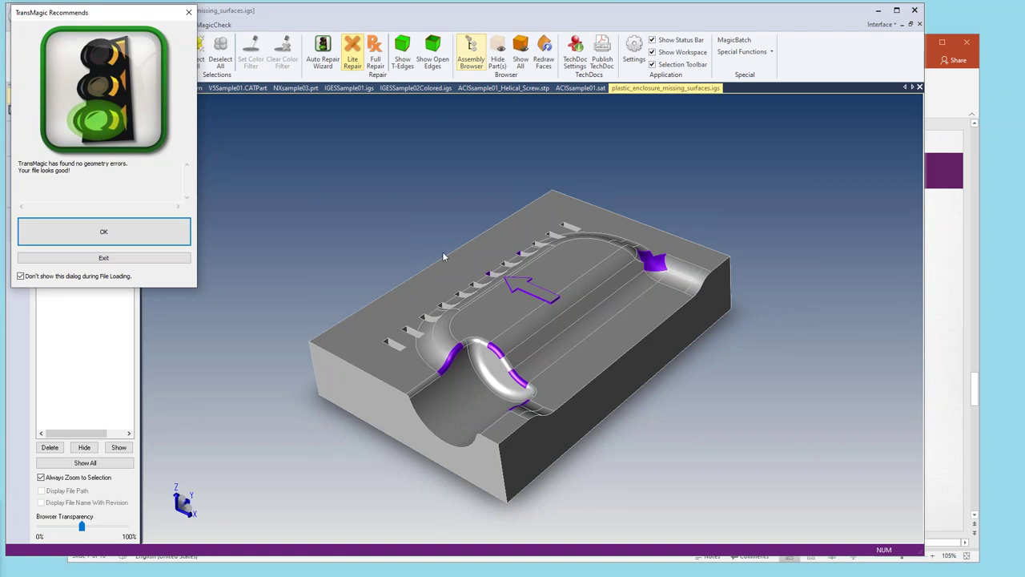
pyautogui.click(136, 236)
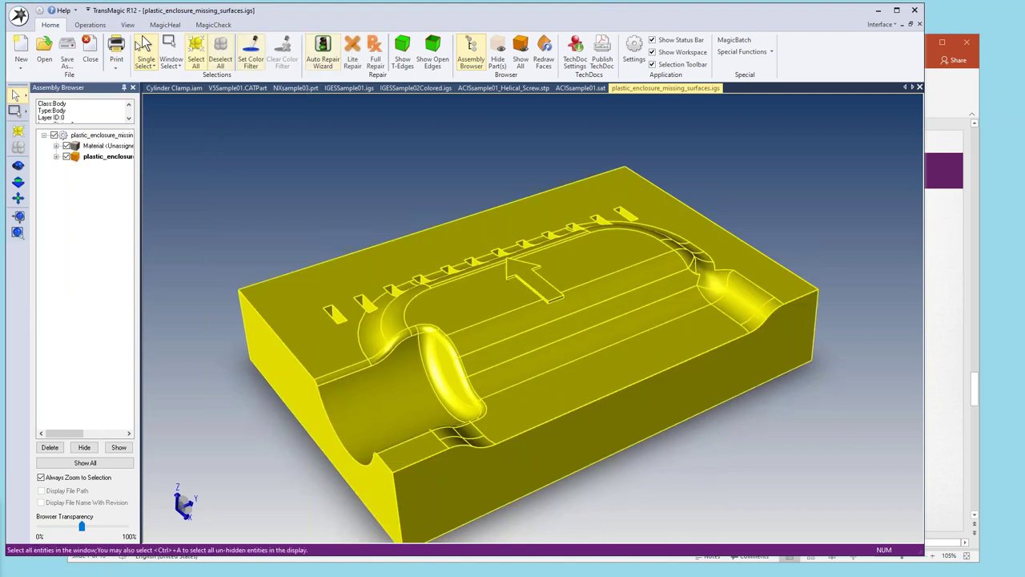
pyautogui.click(90, 25)
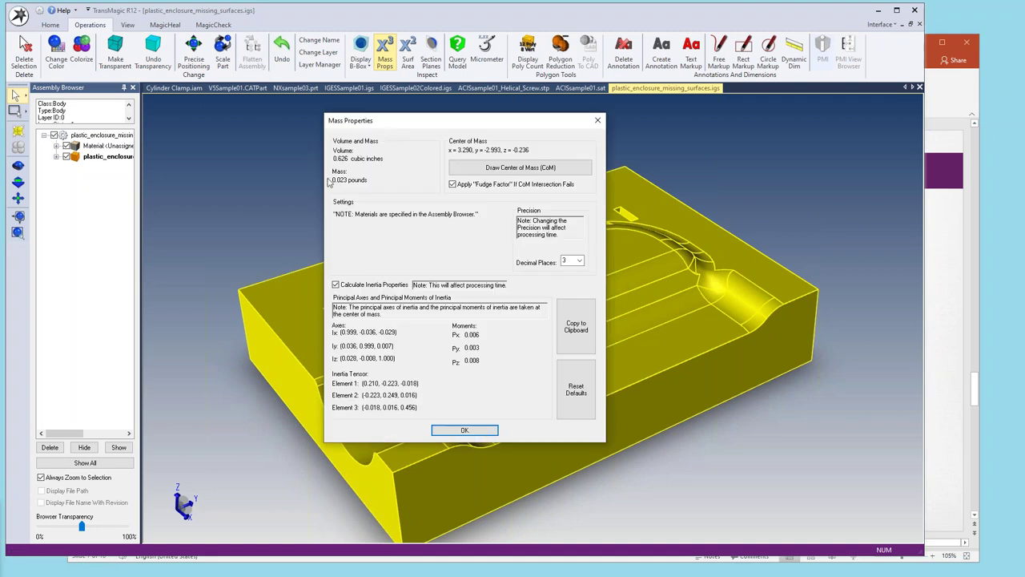
# Close the mass properties, recolour the enclosure olive, and return to the PowerPoint presentation.
pyautogui.click(596, 122)
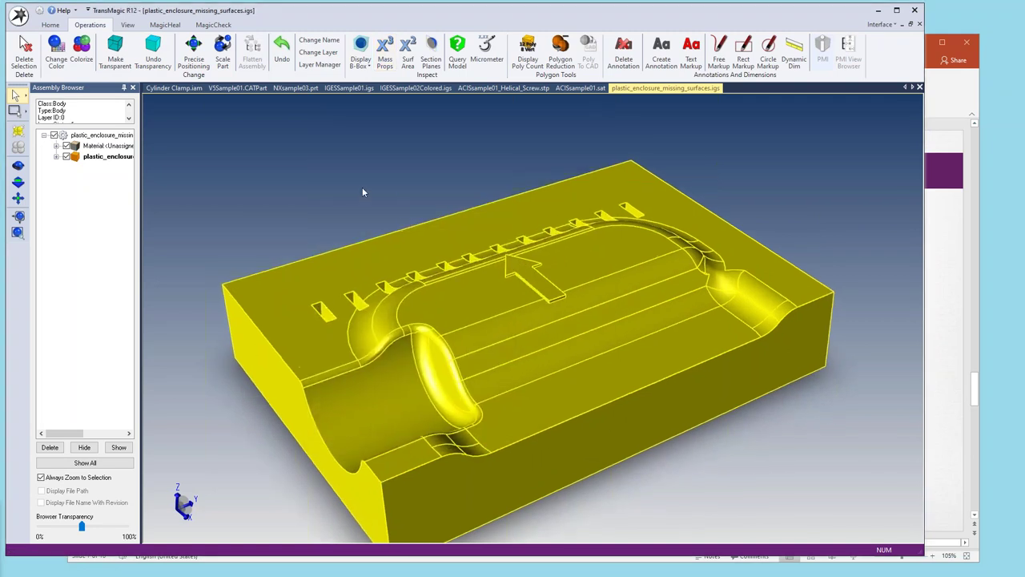
pyautogui.click(56, 50)
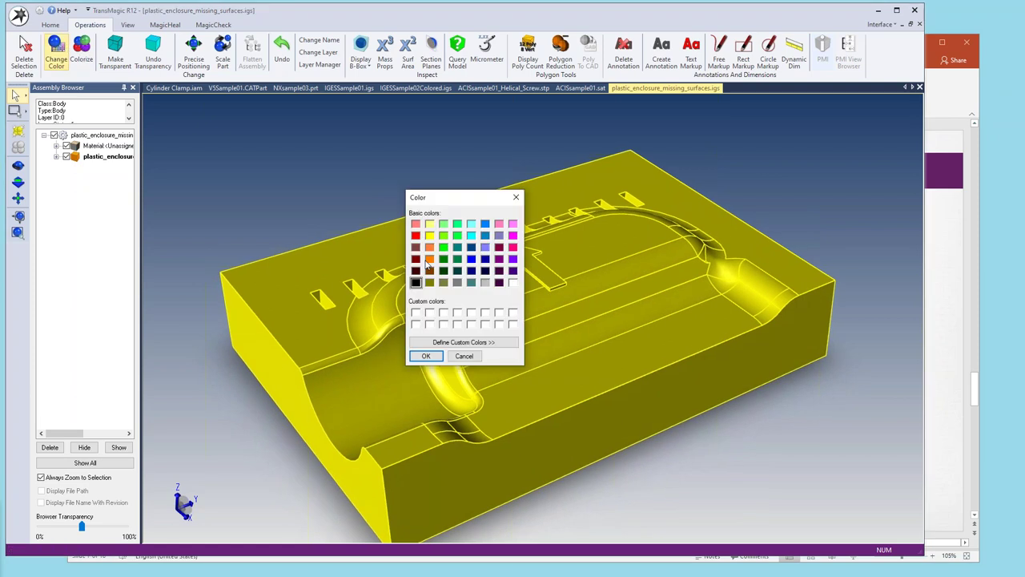
pyautogui.click(426, 356)
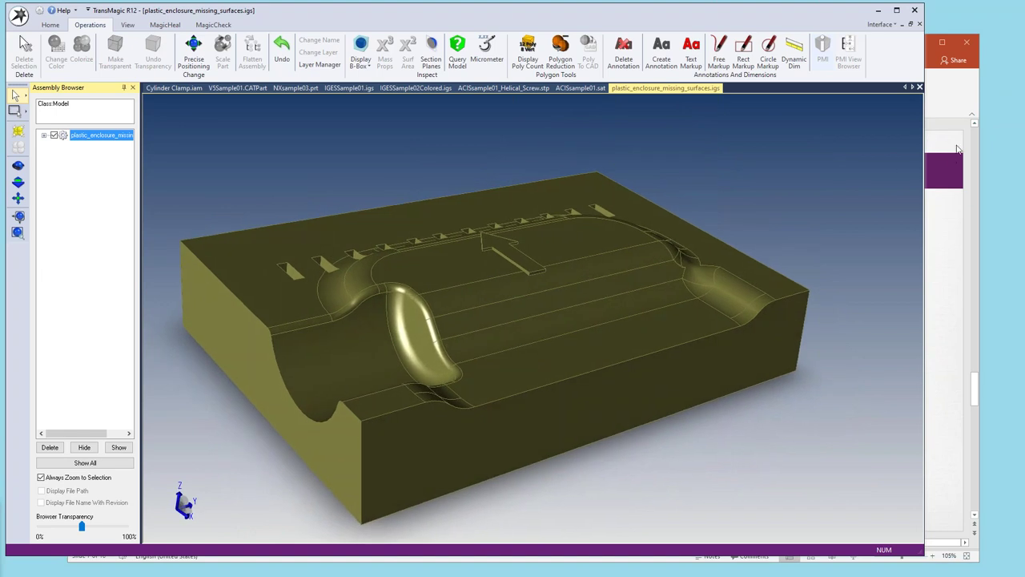
pyautogui.click(950, 113)
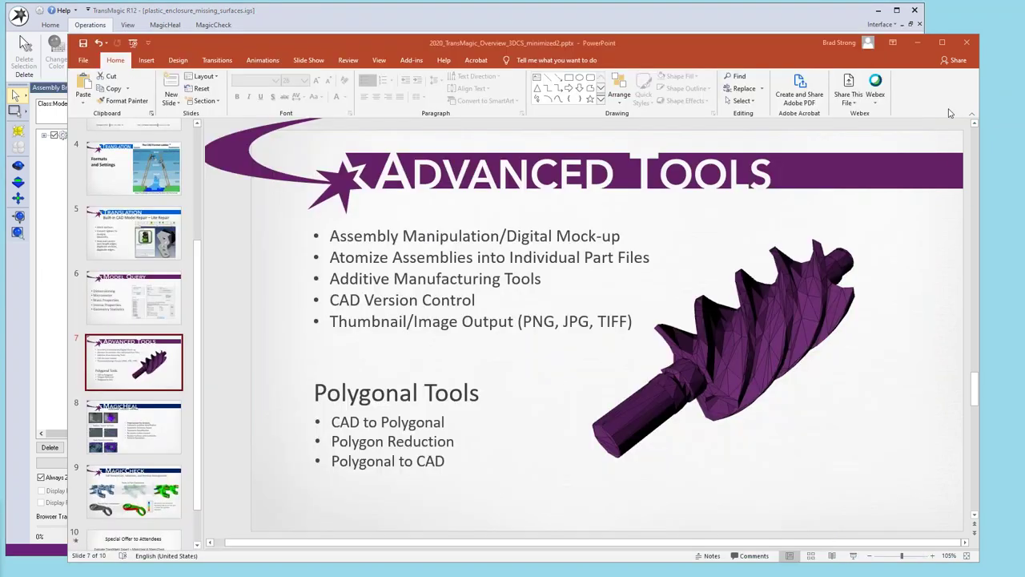
# Advance PowerPoint to slide 8 'MagicHeal', close TransMagic R12, and launch TransMagic Expert.
pyautogui.click(149, 435)
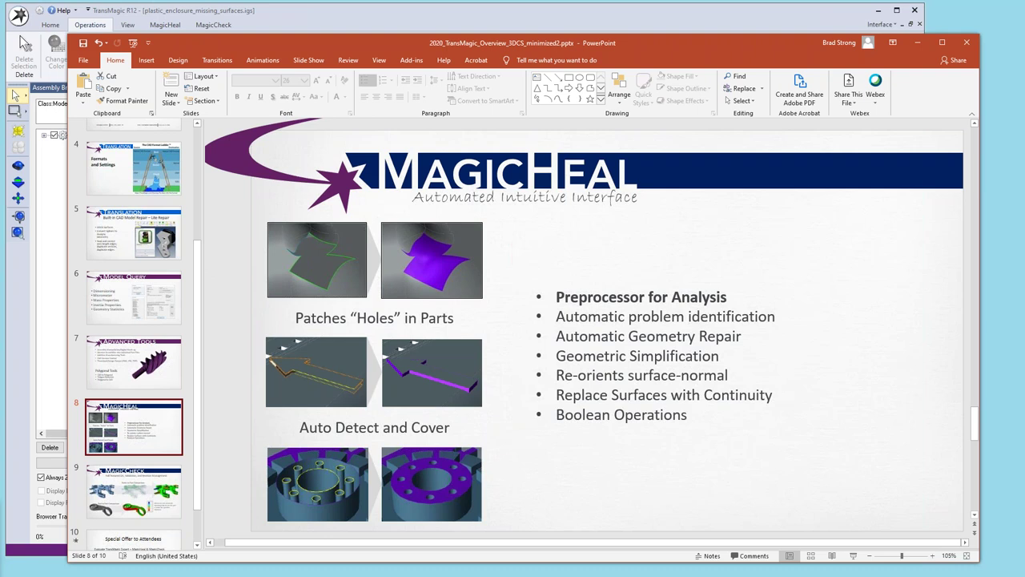
pyautogui.click(590, 24)
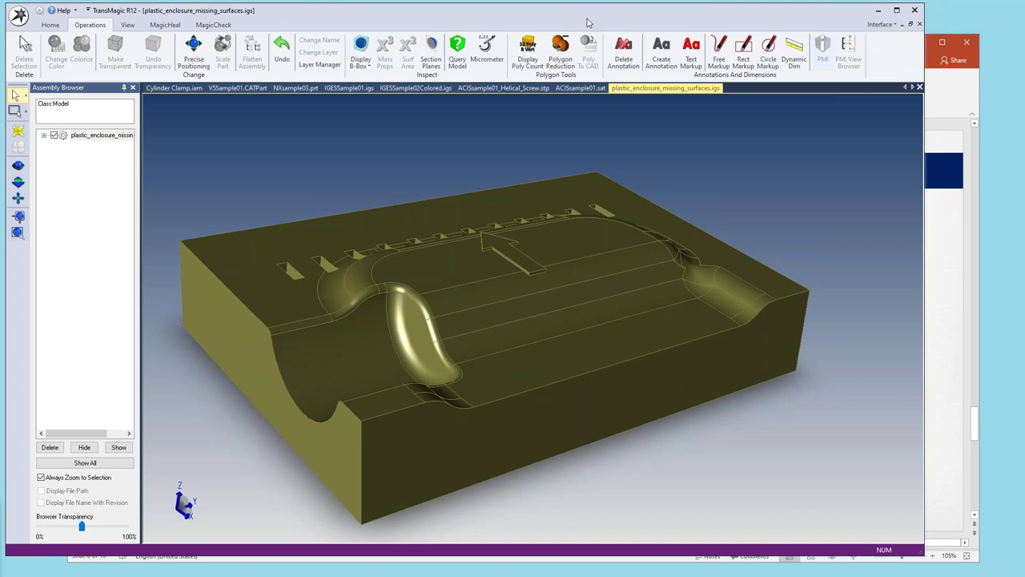
pyautogui.click(915, 10)
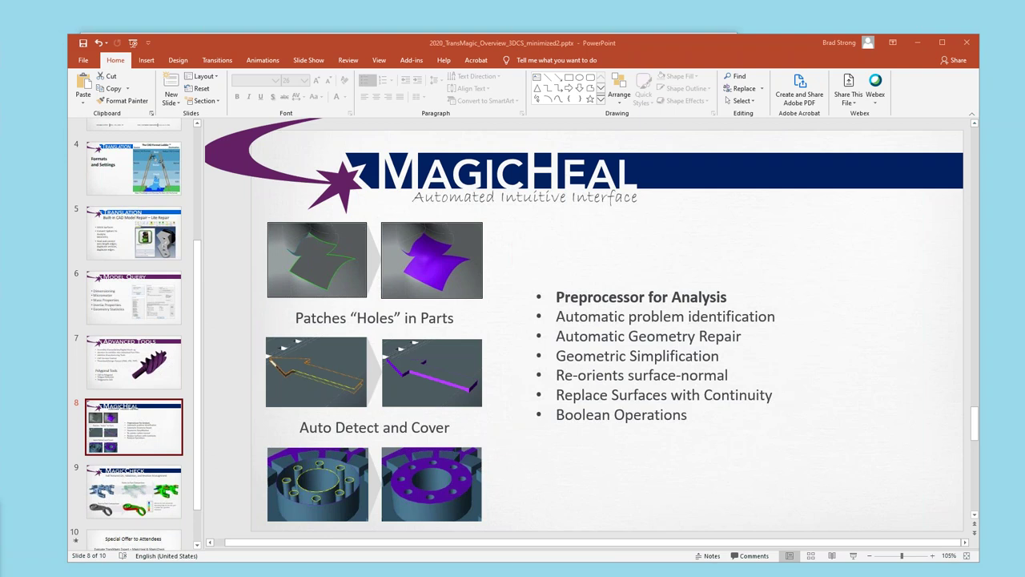
pyautogui.hotkey('alt', 'Tab')
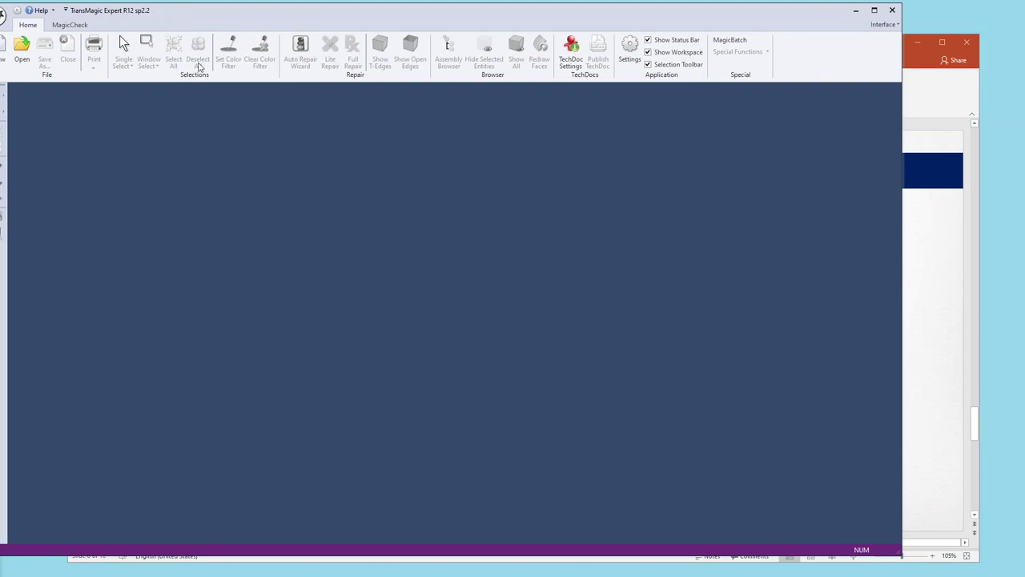
# Start a multi-part open and browse to Sample Files > MagicCheck > Part-To-Part > Mobile Phone.
pyautogui.moveTo(215, 13); pyautogui.dragTo(233, 19)
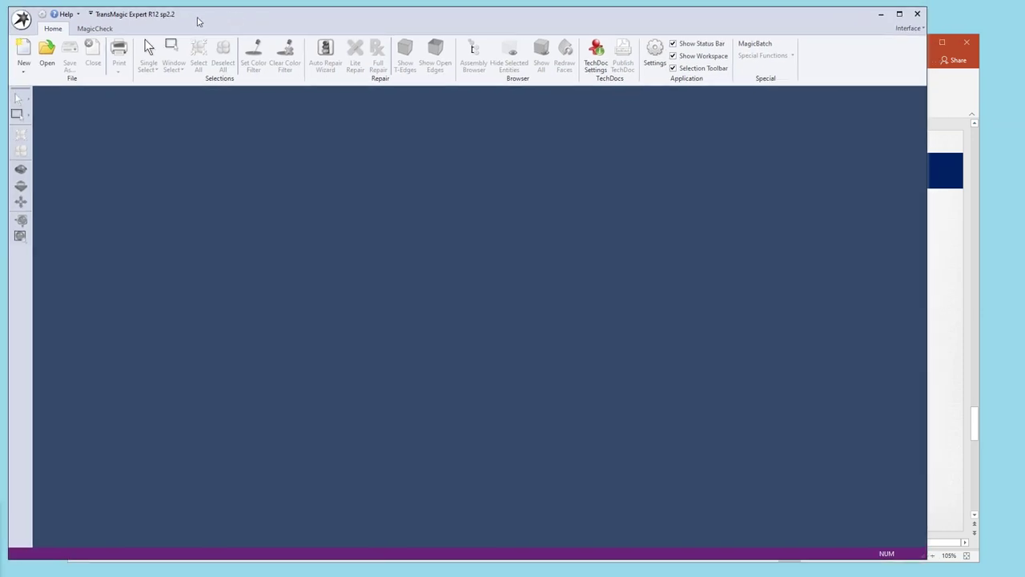
pyautogui.click(96, 28)
pyautogui.click(233, 62)
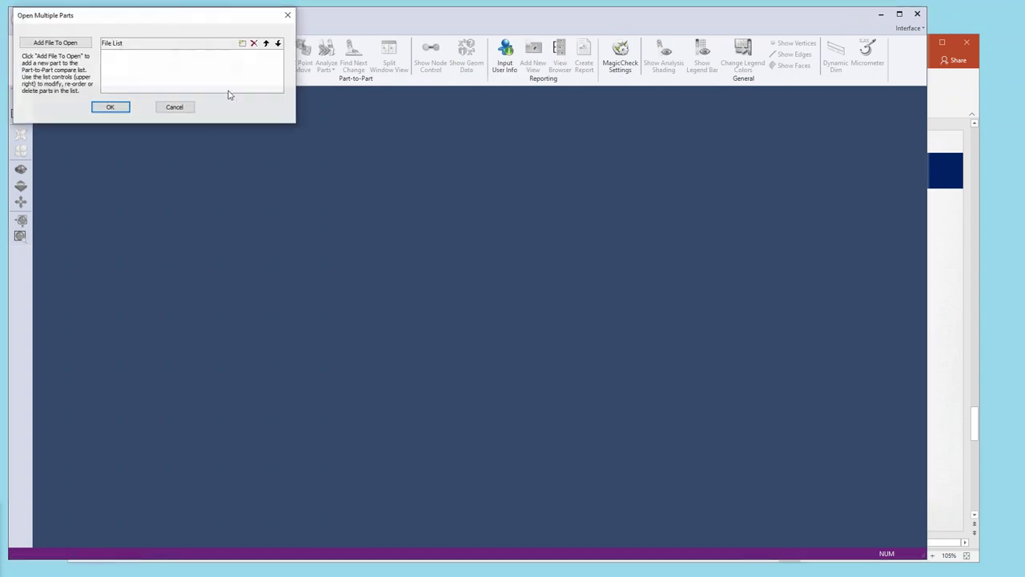
pyautogui.click(60, 43)
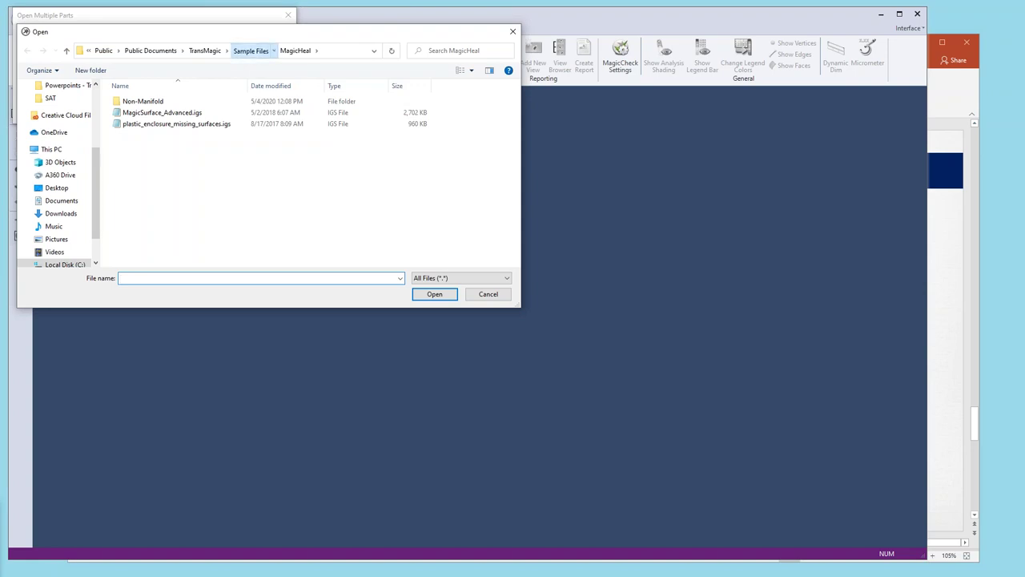
pyautogui.click(250, 50)
pyautogui.click(137, 217)
pyautogui.doubleClick(137, 218)
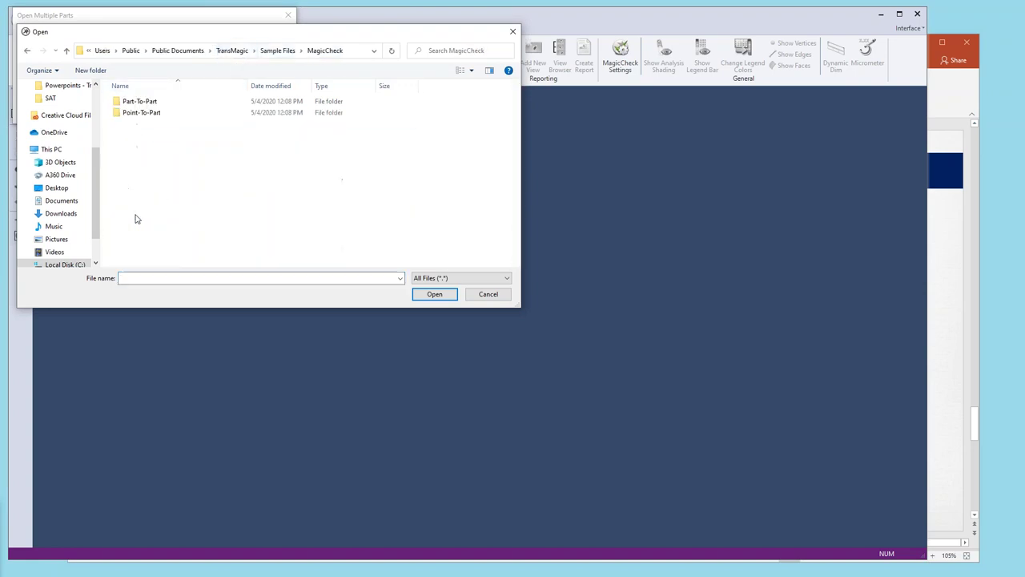
pyautogui.click(151, 103)
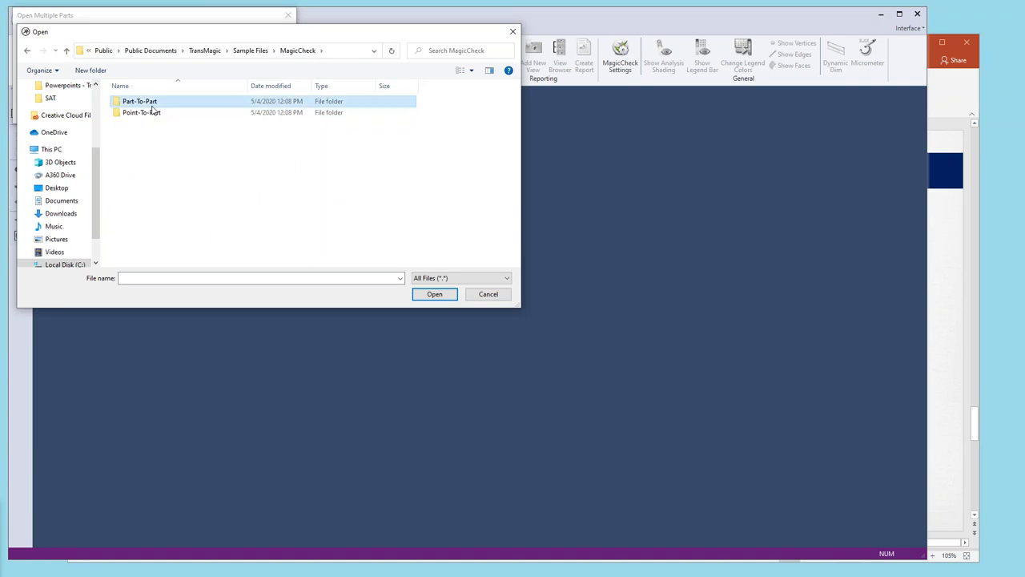
pyautogui.doubleClick(151, 104)
pyautogui.doubleClick(146, 112)
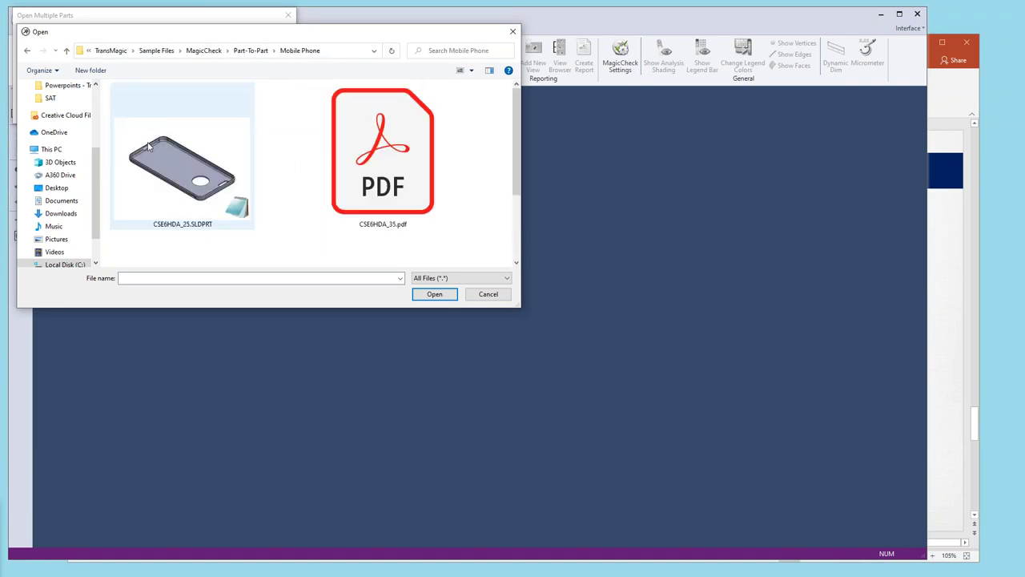
# Open CSE6HDA_25.SLDPRT and CSE6HDA_35.SLDPRT together and confirm the comparison list.
pyautogui.click(168, 178)
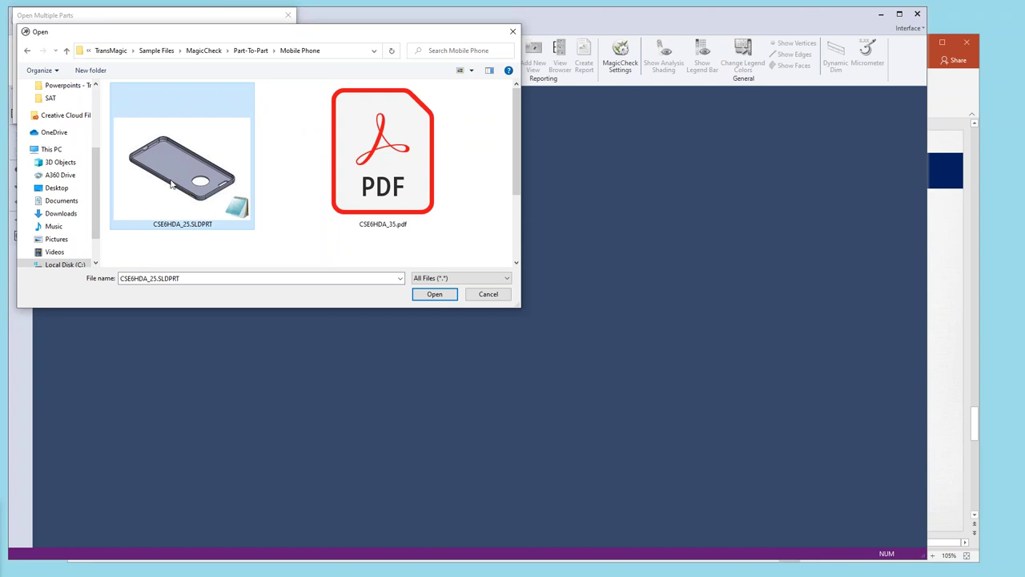
pyautogui.scroll(-2, 172, 183)
pyautogui.moveTo(182, 207)
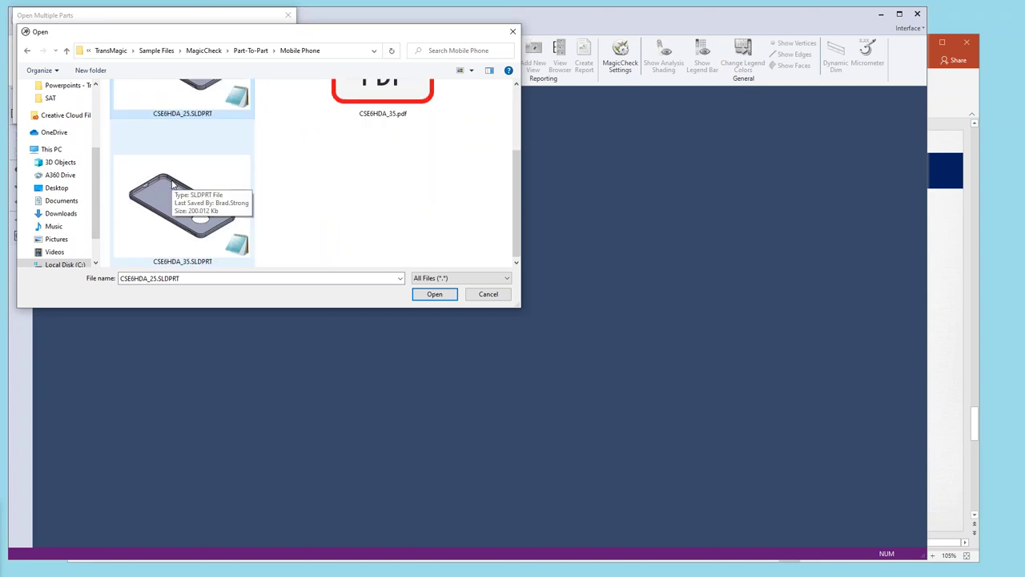
pyautogui.keyDown('ctrl'); pyautogui.click(171, 183); pyautogui.keyUp('ctrl')
pyautogui.click(434, 295)
pyautogui.moveTo(179, 88); pyautogui.dragTo(293, 99)
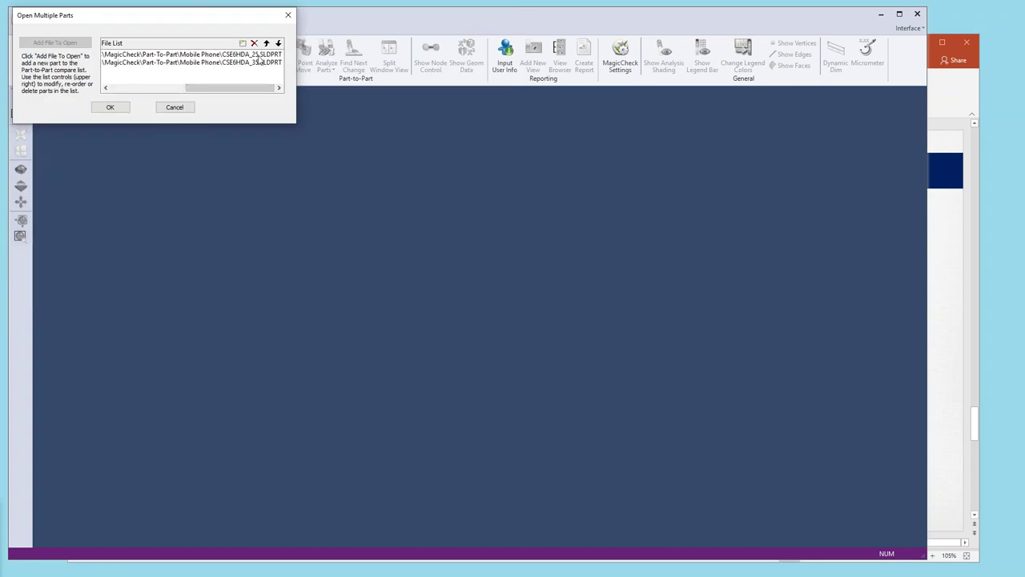
pyautogui.click(110, 107)
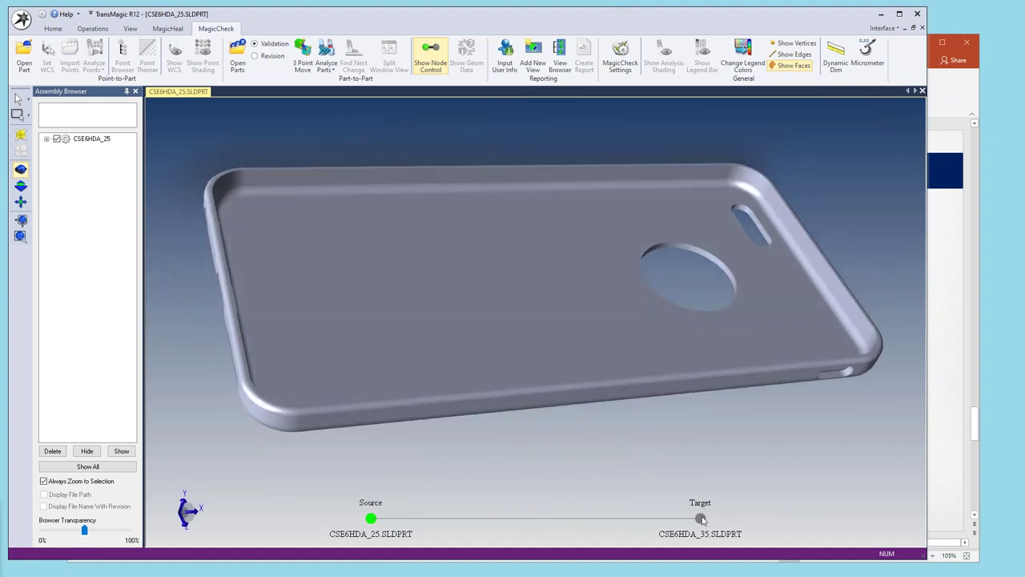
# Flip between the target and source phone-case revisions and switch the analysis type to Revision.
pyautogui.click(702, 519)
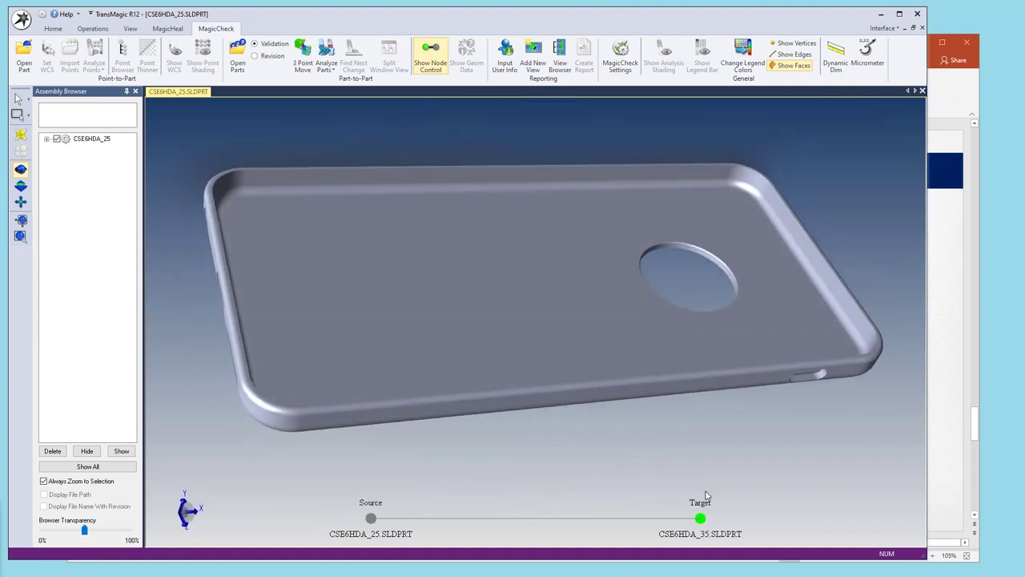
pyautogui.click(371, 518)
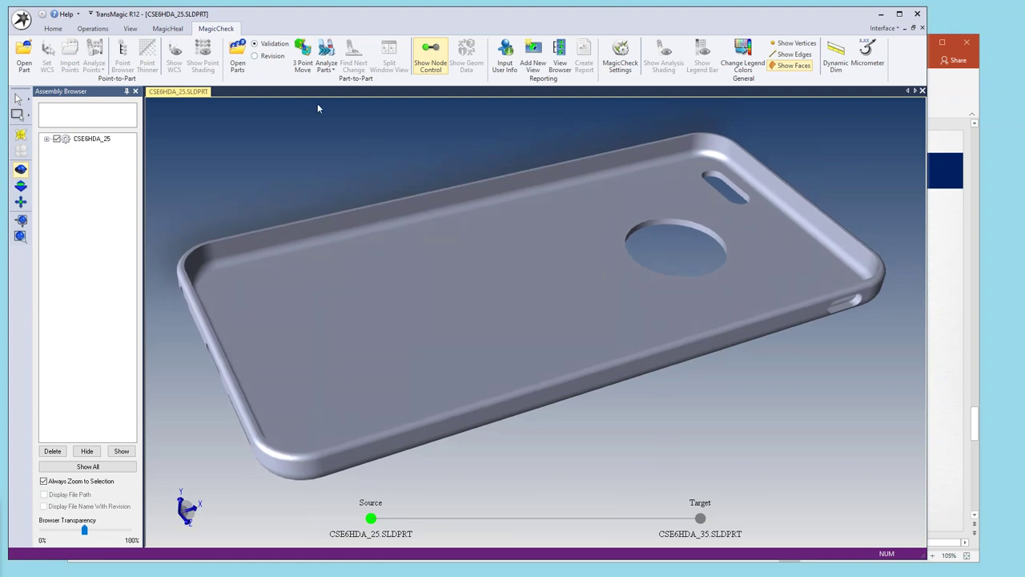
pyautogui.click(254, 55)
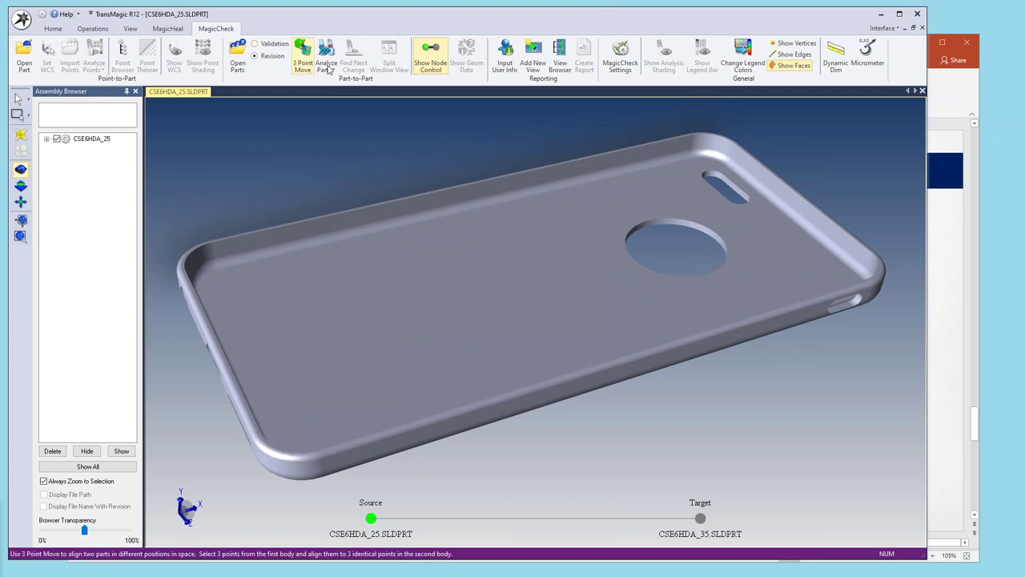
pyautogui.click(622, 55)
# Keep the 0.005 in and 1% tolerances, set Analysis Resolution to Max (Pretty), and apply.
pyautogui.click(464, 261)
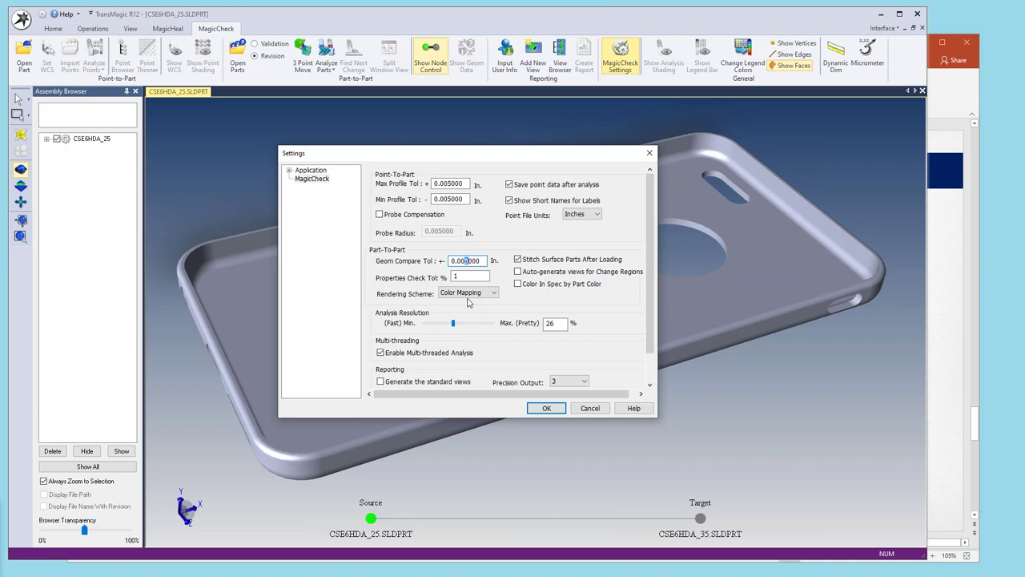
pyautogui.press('Tab')
pyautogui.moveTo(454, 322); pyautogui.dragTo(506, 333)
pyautogui.click(541, 409)
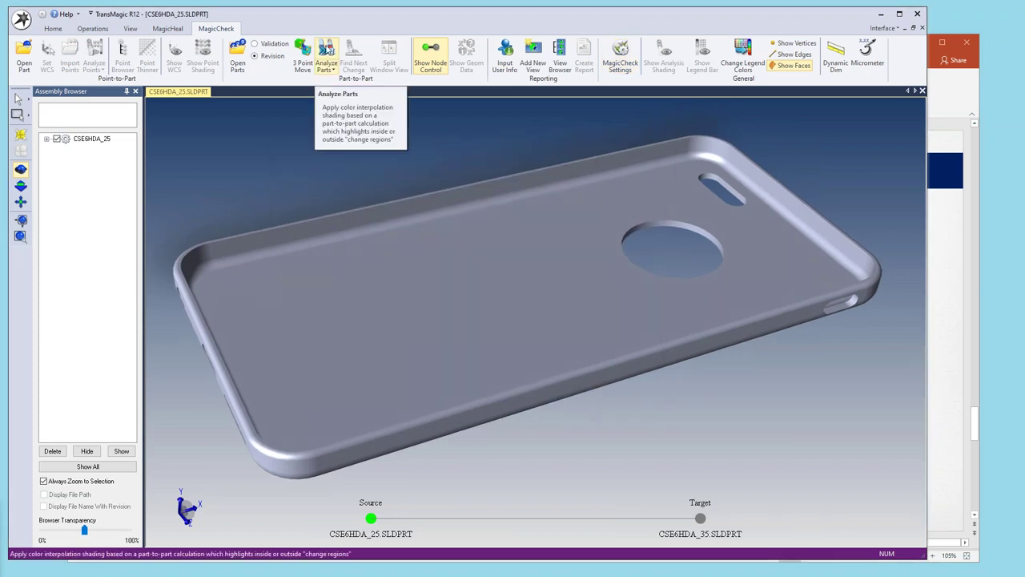
# Run Analyze Parts and compare the colour-mapped source with the target from a new angle.
pyautogui.click(327, 49)
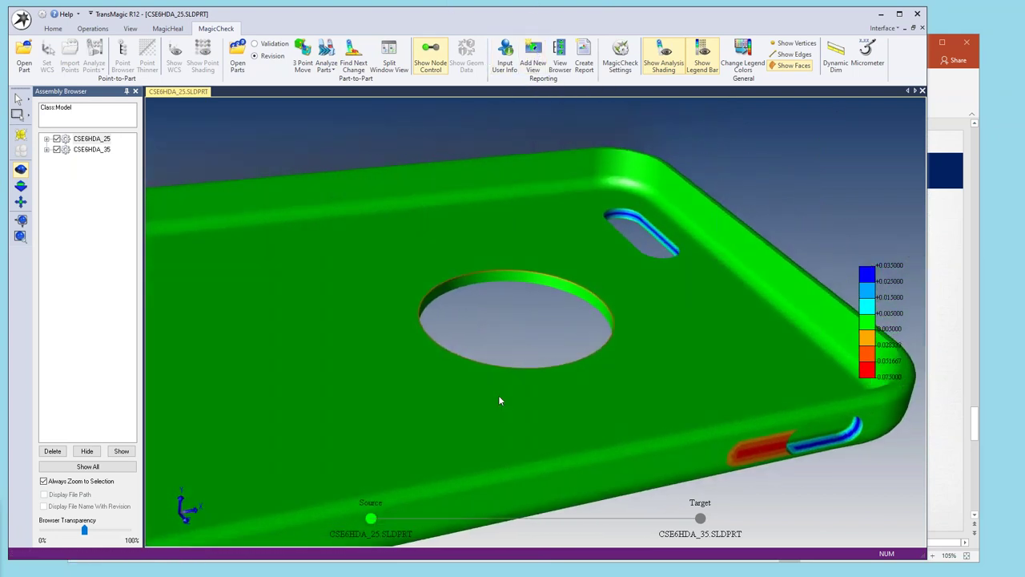
pyautogui.click(701, 520)
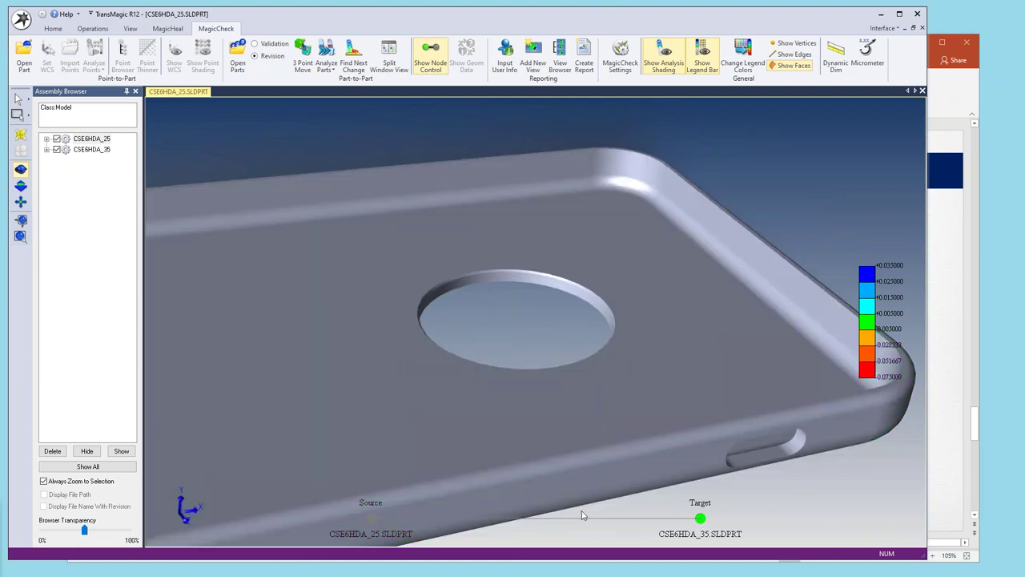
pyautogui.click(370, 519)
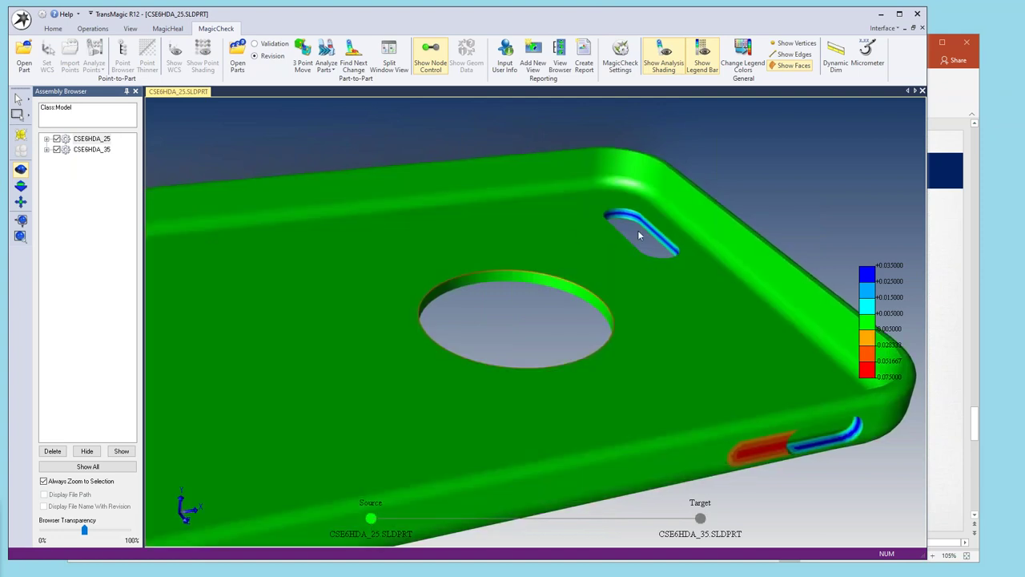
pyautogui.scroll(-1, 637, 240)
pyautogui.moveTo(636, 238)
pyautogui.mouseDown(button='middle')
pyautogui.moveTo(724, 411)
pyautogui.moveTo(743, 407)
pyautogui.moveTo(480, 476)
pyautogui.moveTo(630, 421)
pyautogui.mouseUp(button='middle')
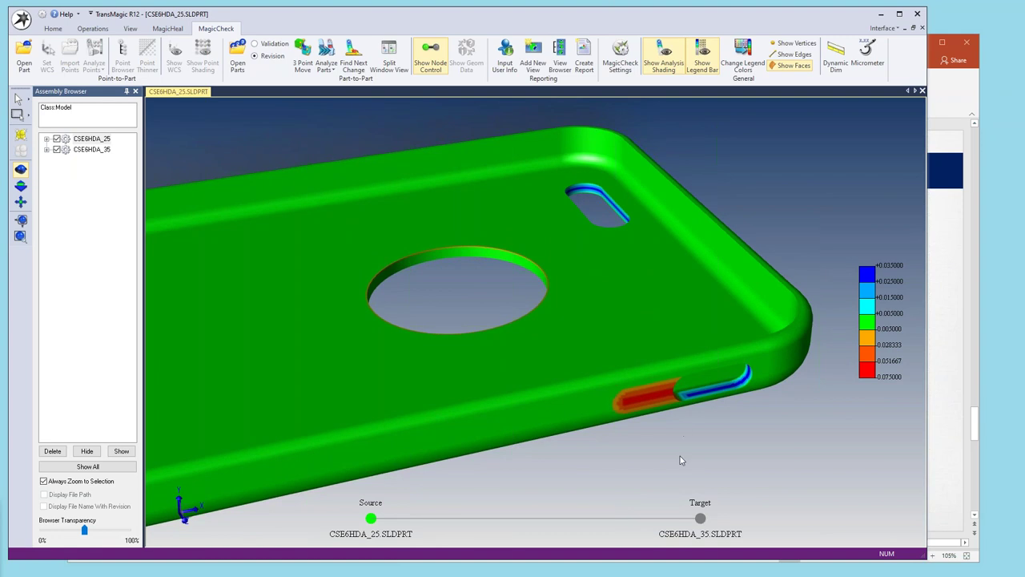
pyautogui.click(700, 518)
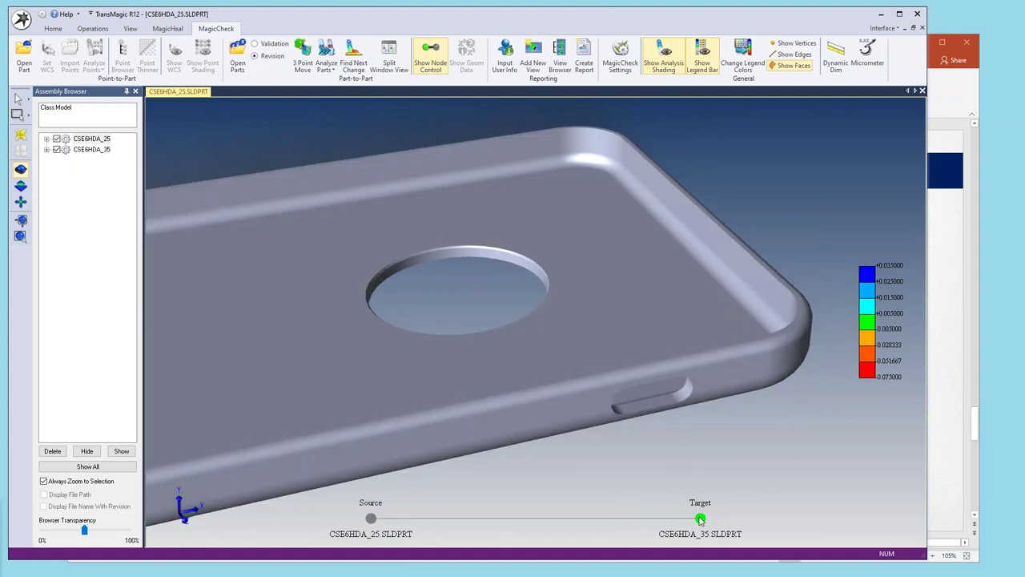
pyautogui.click(373, 518)
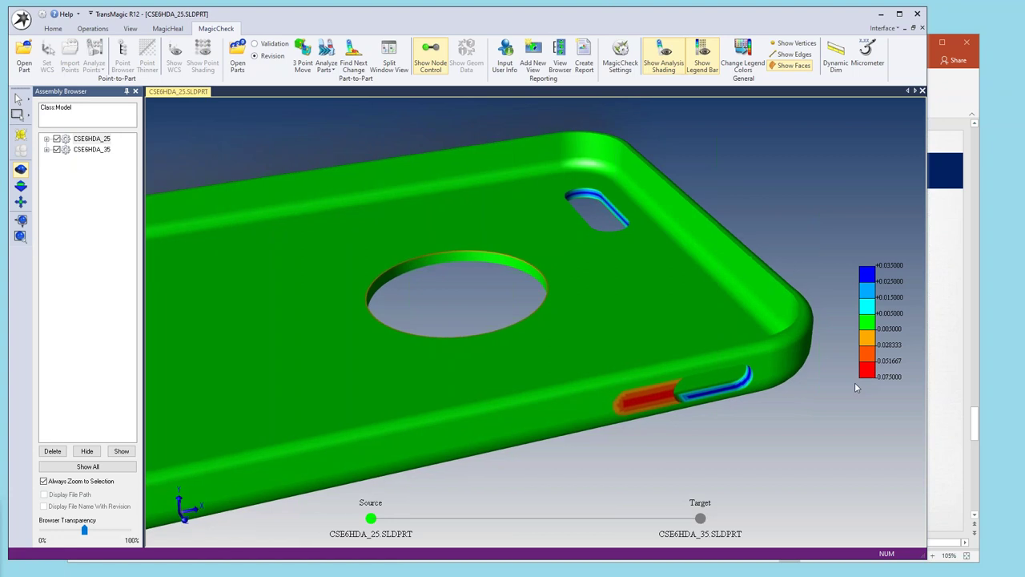
# Zoom in toward the camera hole and compare its deviations against the target revision.
pyautogui.scroll(1, 607, 360)
pyautogui.scroll(1, 534, 327)
pyautogui.scroll(1, 531, 337)
pyautogui.scroll(2, 484, 316)
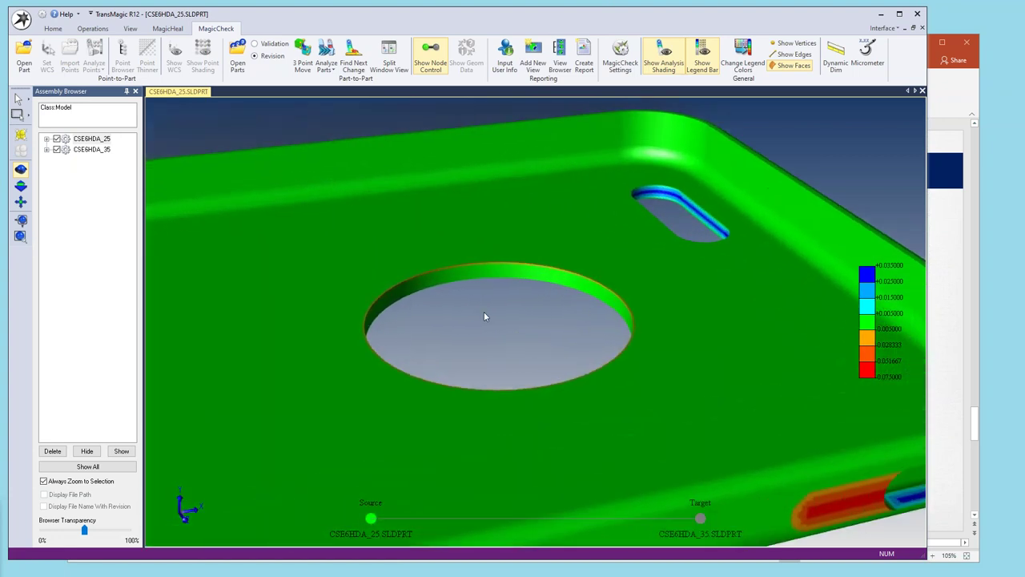
pyautogui.scroll(1, 477, 296)
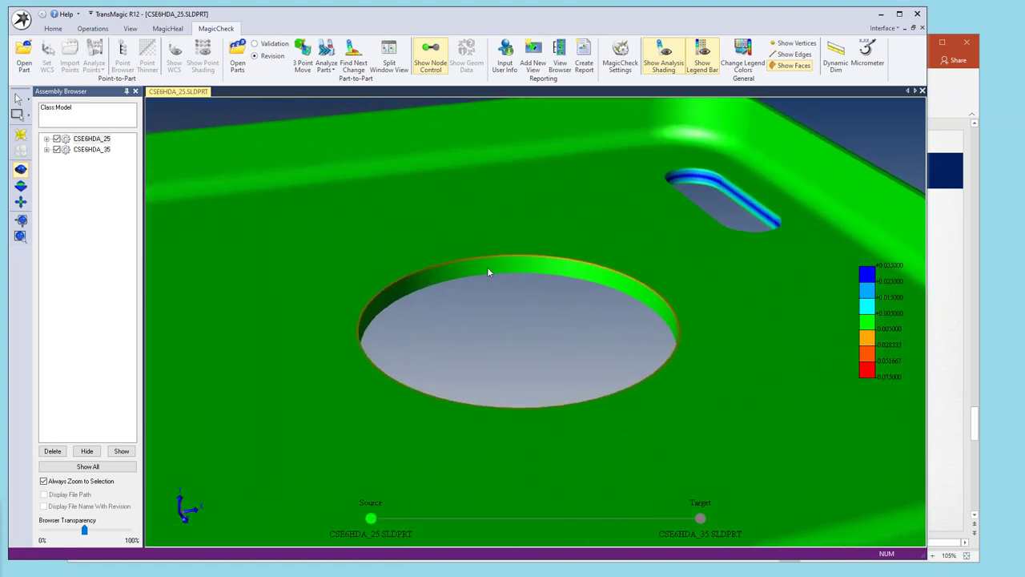
pyautogui.click(702, 518)
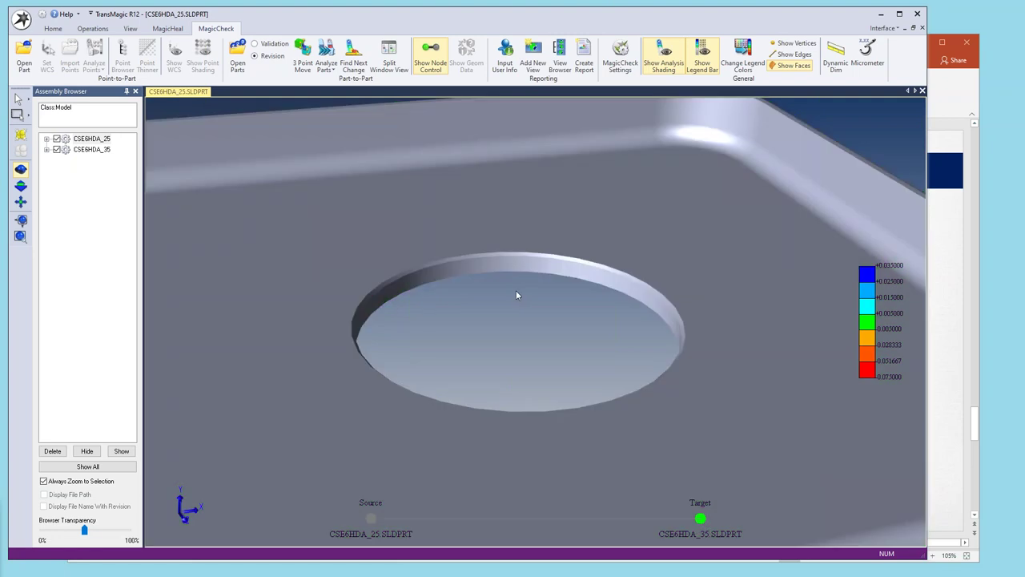
pyautogui.click(371, 518)
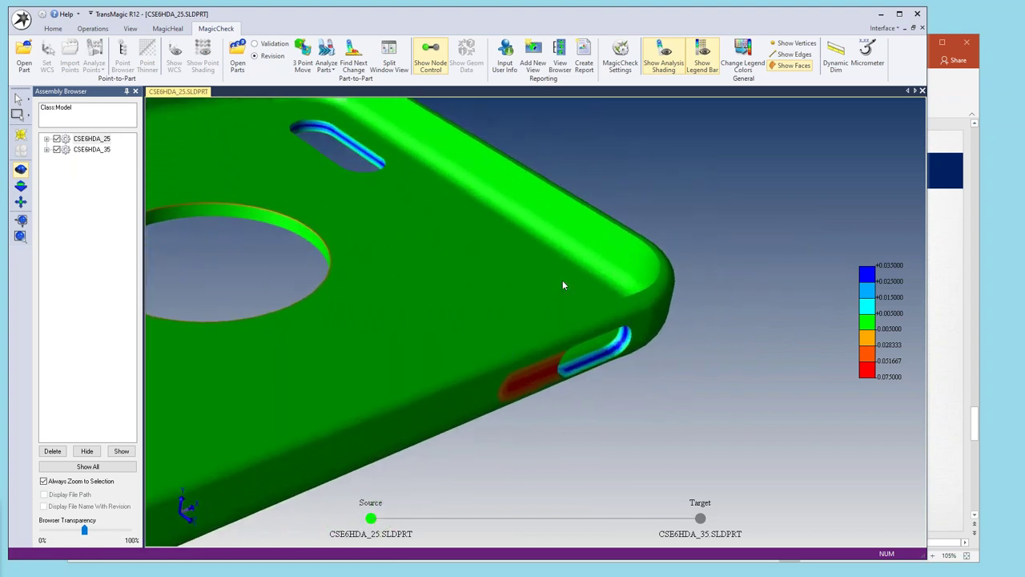
# Save three views of the colour-mapped phone case as View1, View2 and View3.
pyautogui.click(130, 28)
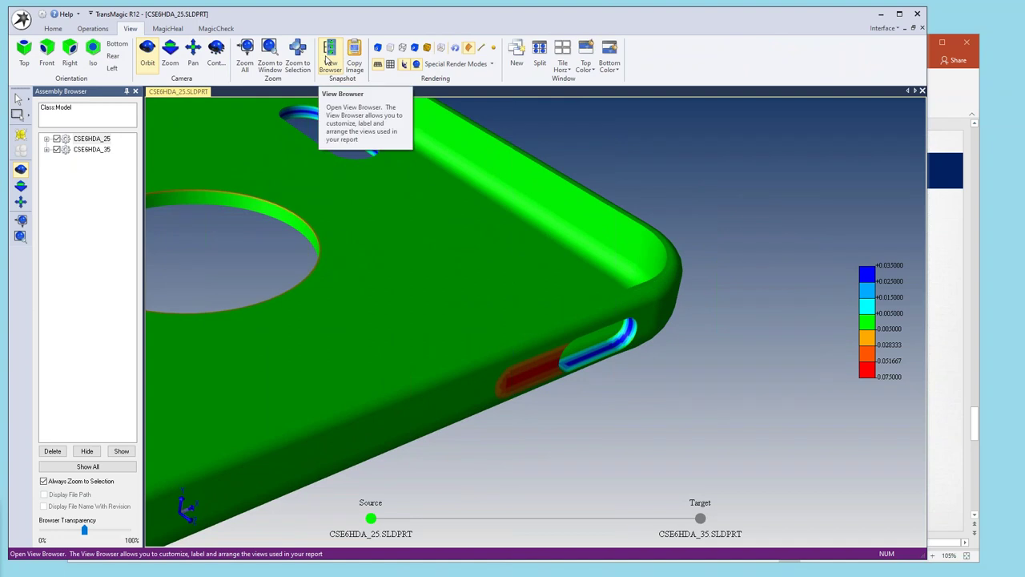
pyautogui.click(203, 30)
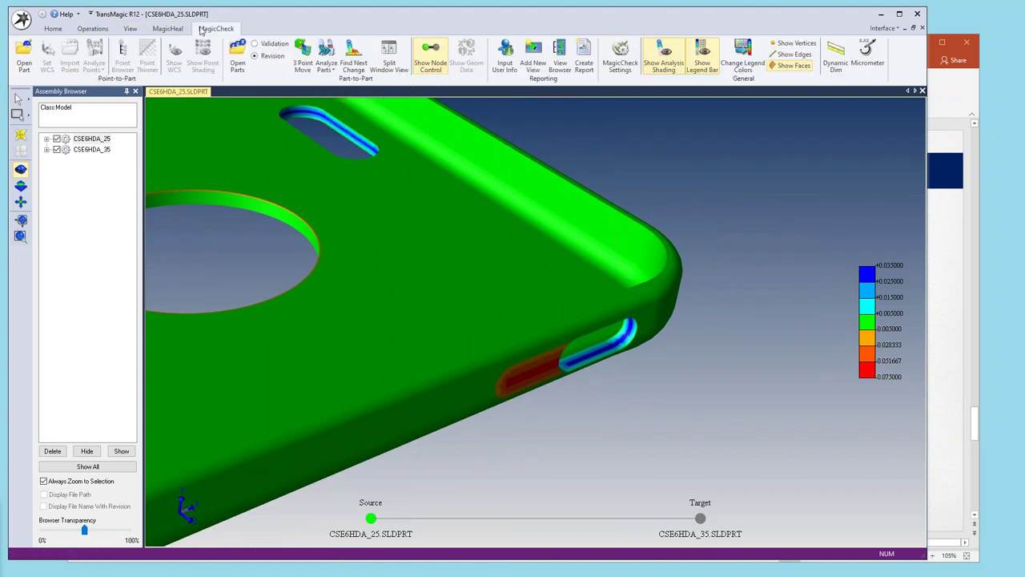
pyautogui.click(533, 56)
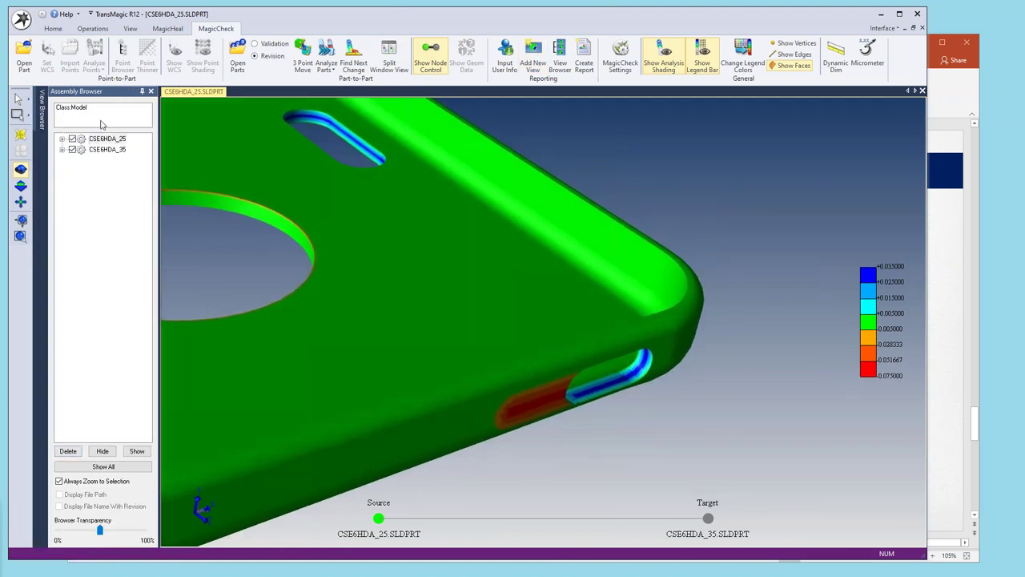
pyautogui.click(43, 113)
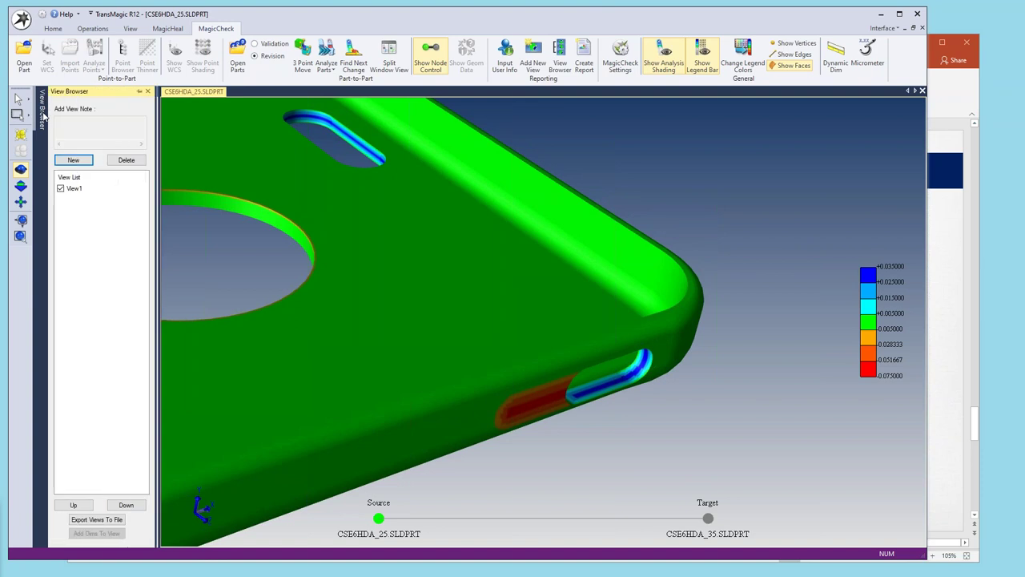
pyautogui.click(72, 161)
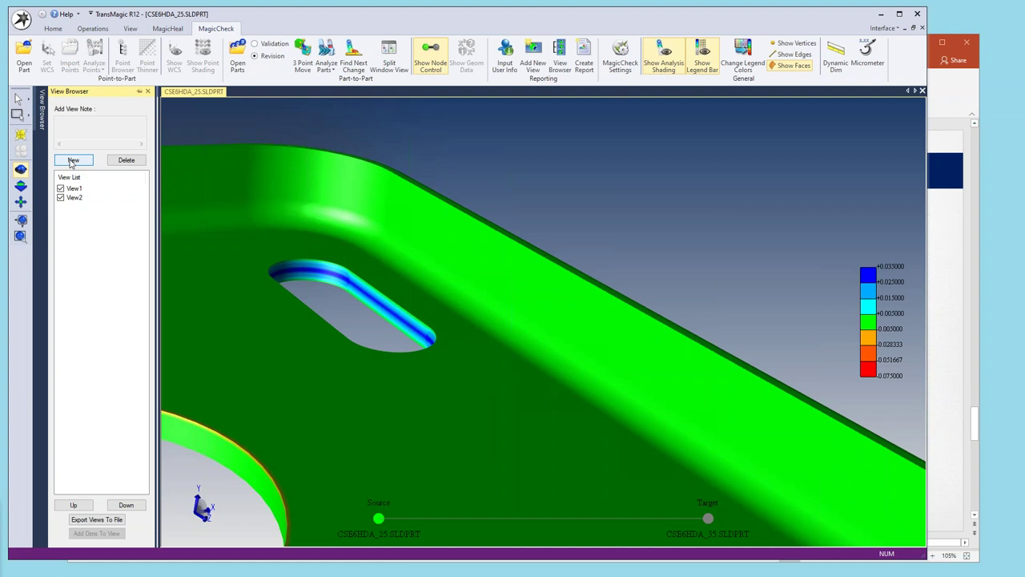
pyautogui.click(73, 162)
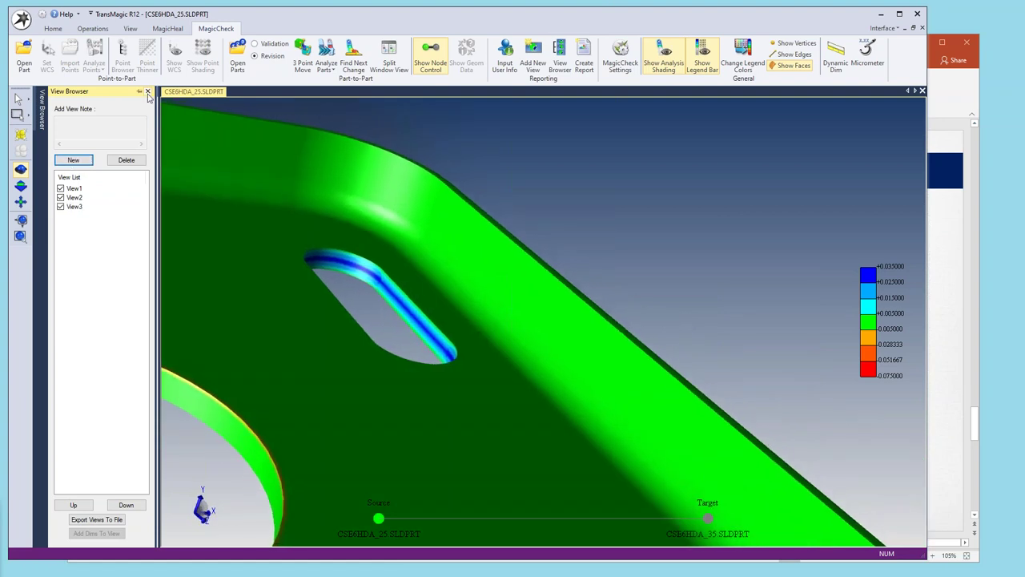
# Cycle through View1, View2 and View3, end on View3, and close the saved-views list.
pyautogui.click(74, 189)
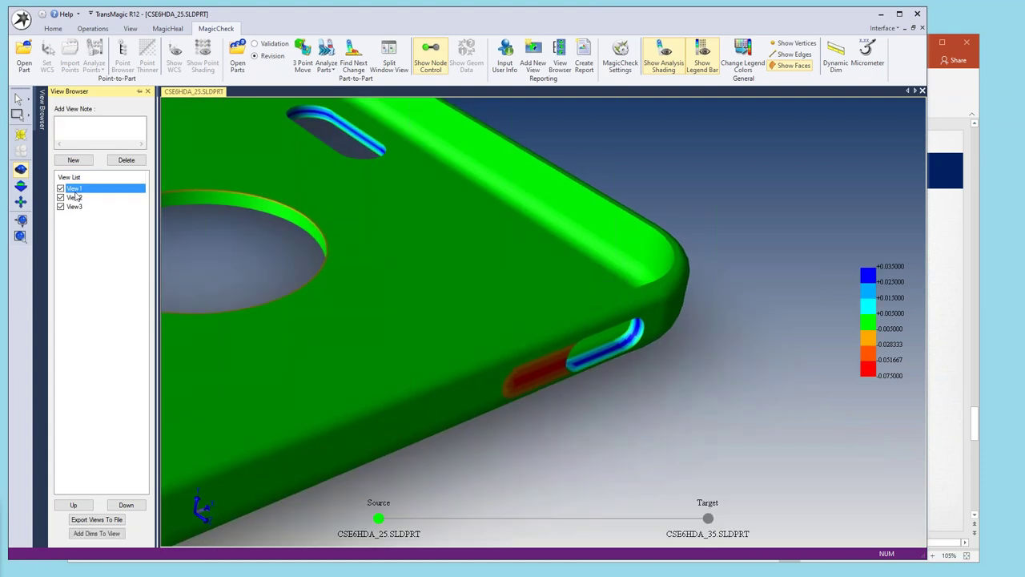
pyautogui.click(73, 198)
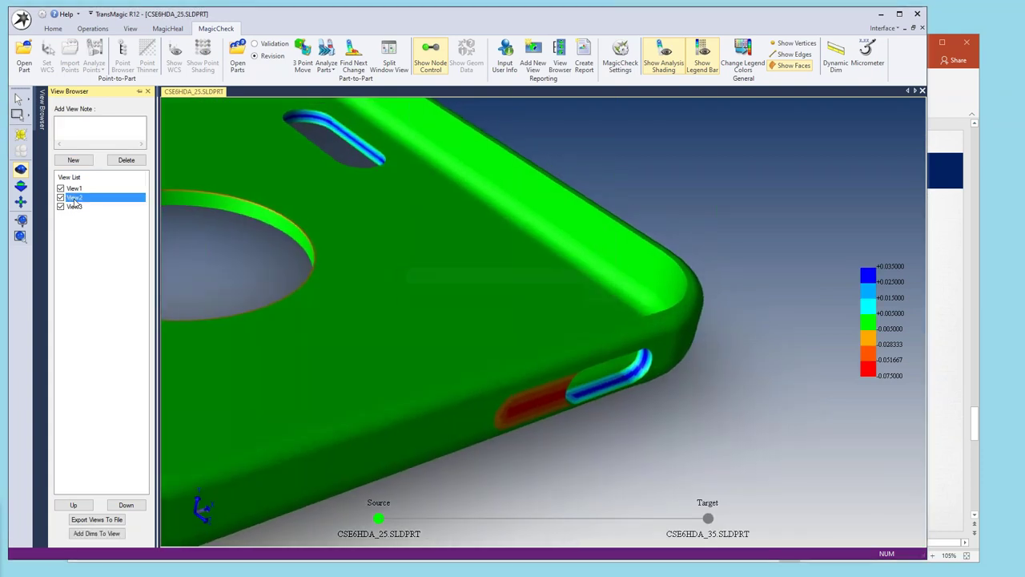
pyautogui.click(83, 207)
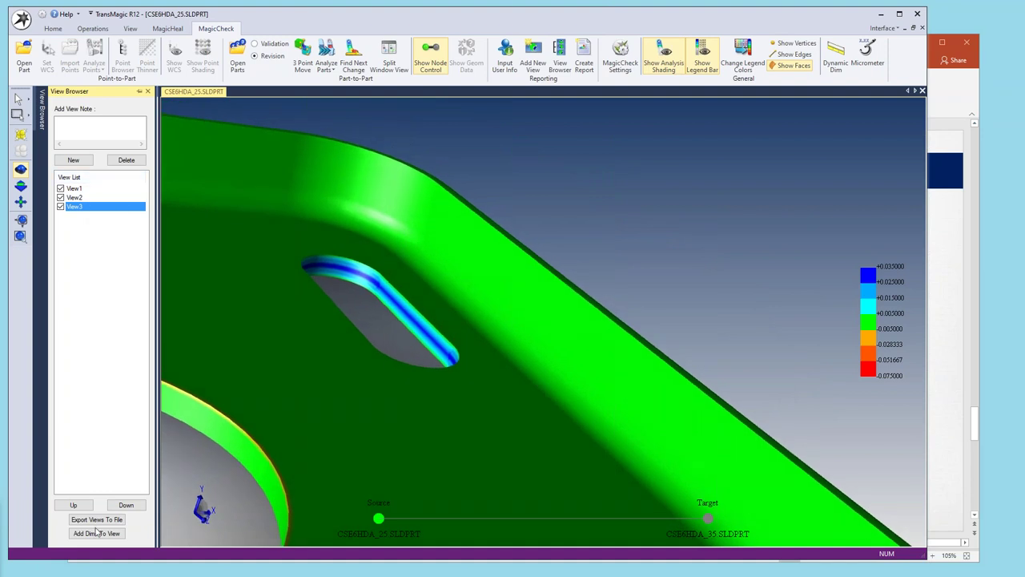
pyautogui.click(147, 92)
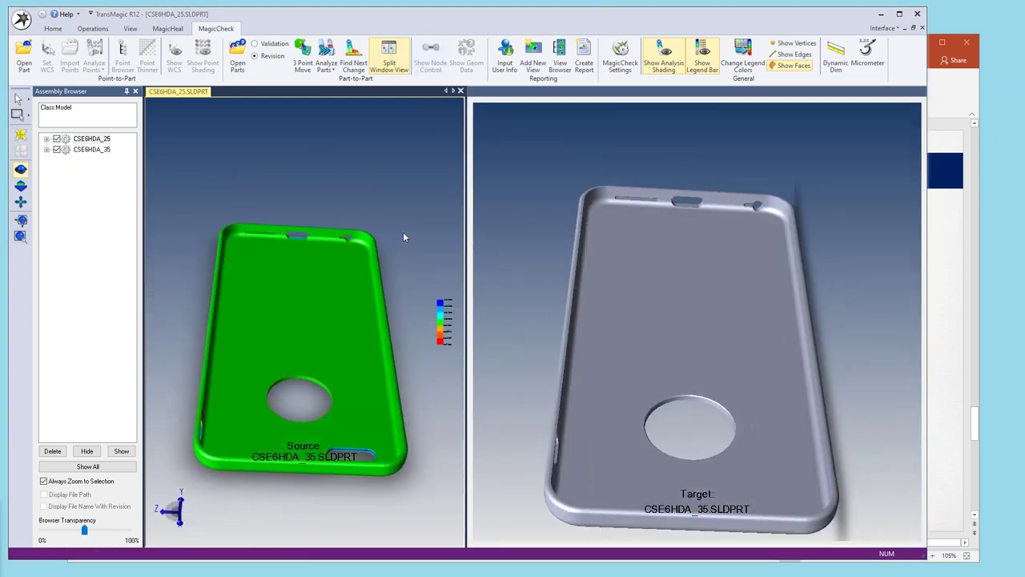
# Turn off Split Window View and step through four detected change regions on the phone case.
pyautogui.click(390, 56)
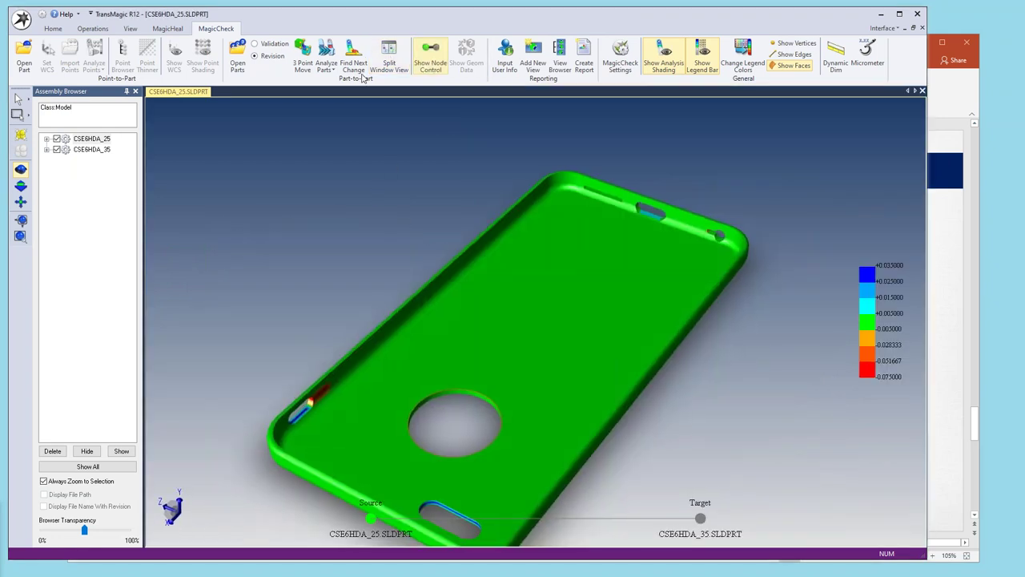
pyautogui.click(359, 67)
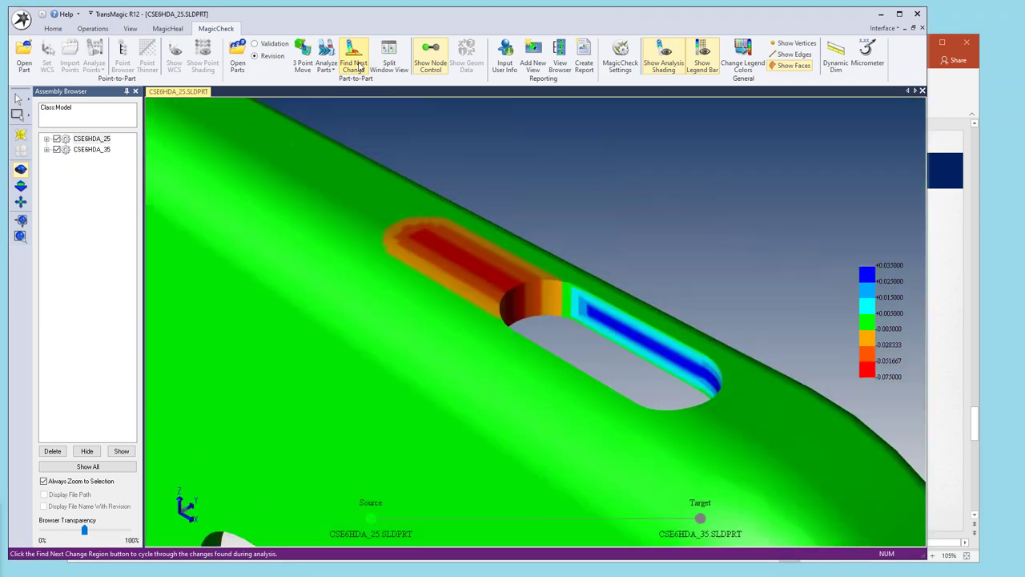
pyautogui.click(358, 67)
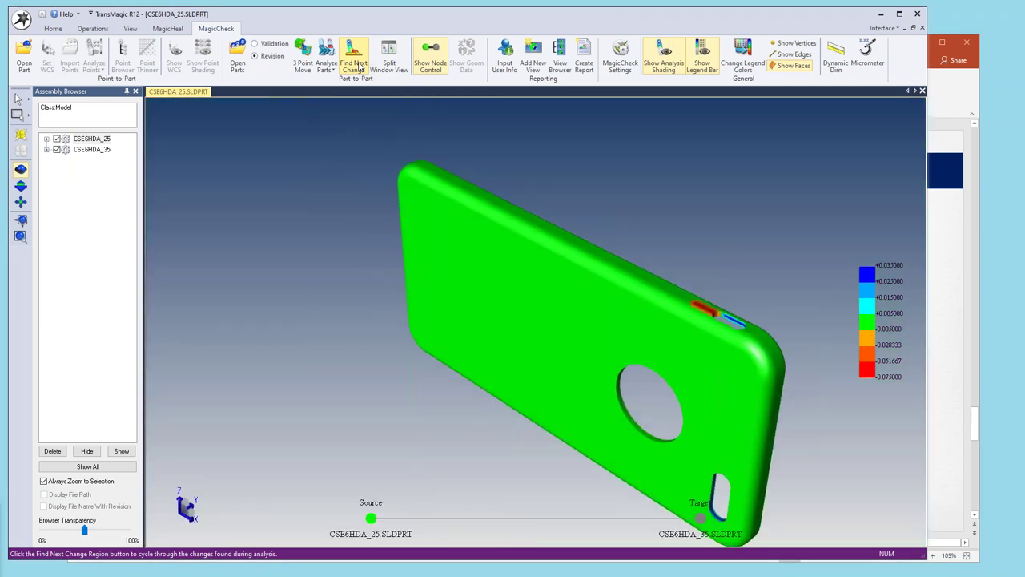
pyautogui.click(358, 66)
pyautogui.click(359, 66)
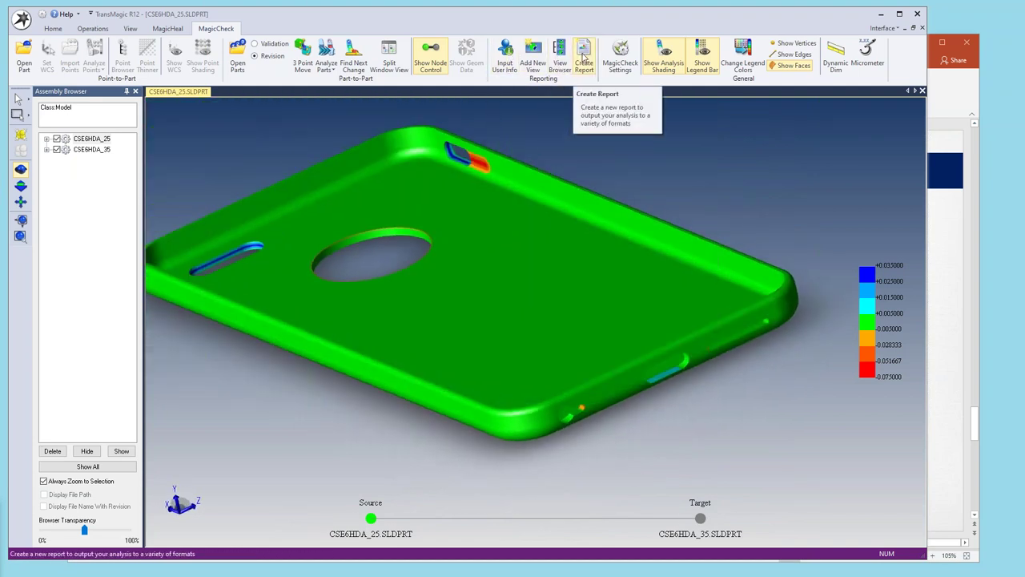
# Create the analysis report and save it as CSE6HDA_35.pdf in the Sample Files\Demo folder.
pyautogui.click(583, 56)
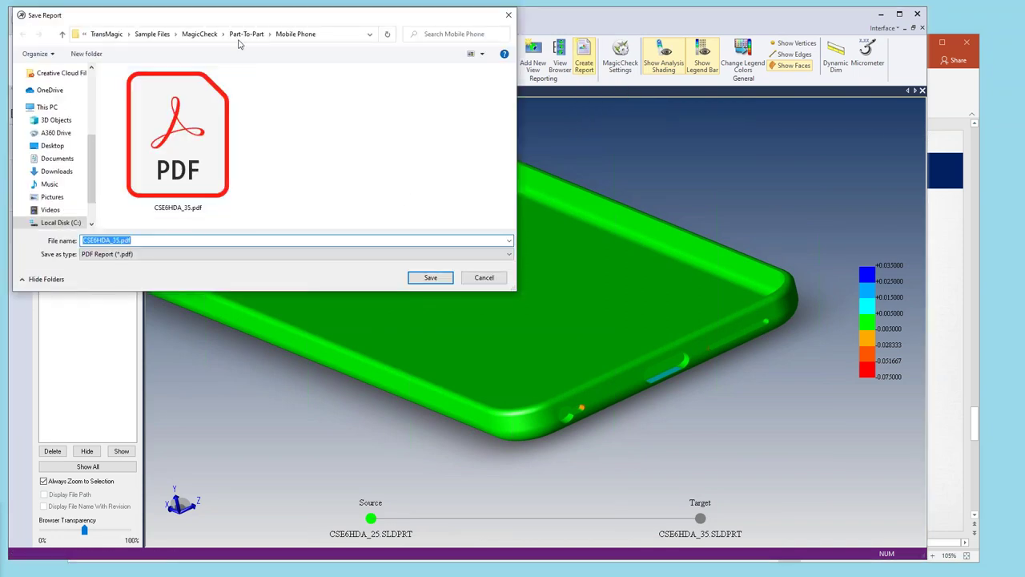
pyautogui.click(158, 35)
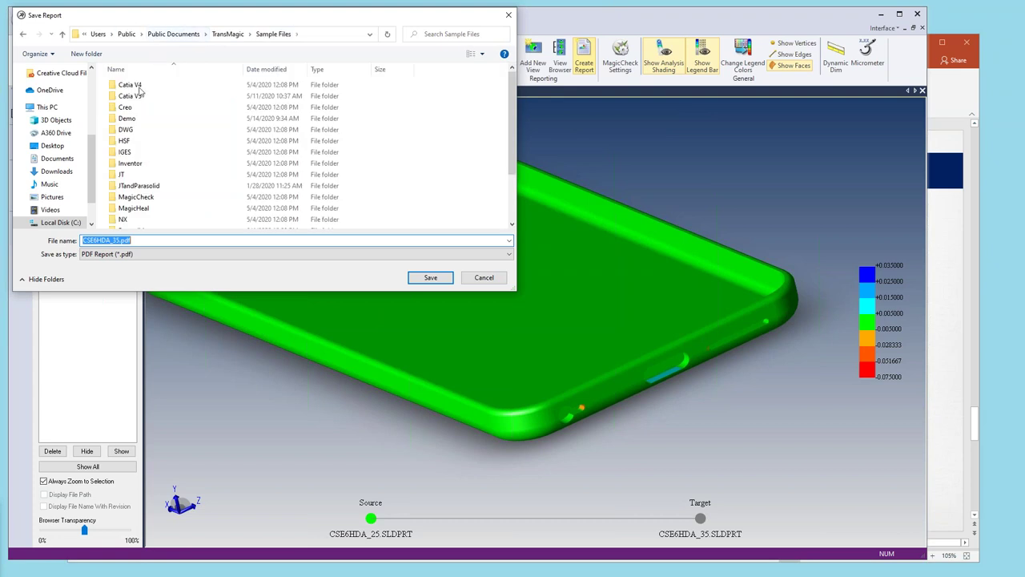
pyautogui.click(136, 121)
pyautogui.doubleClick(136, 120)
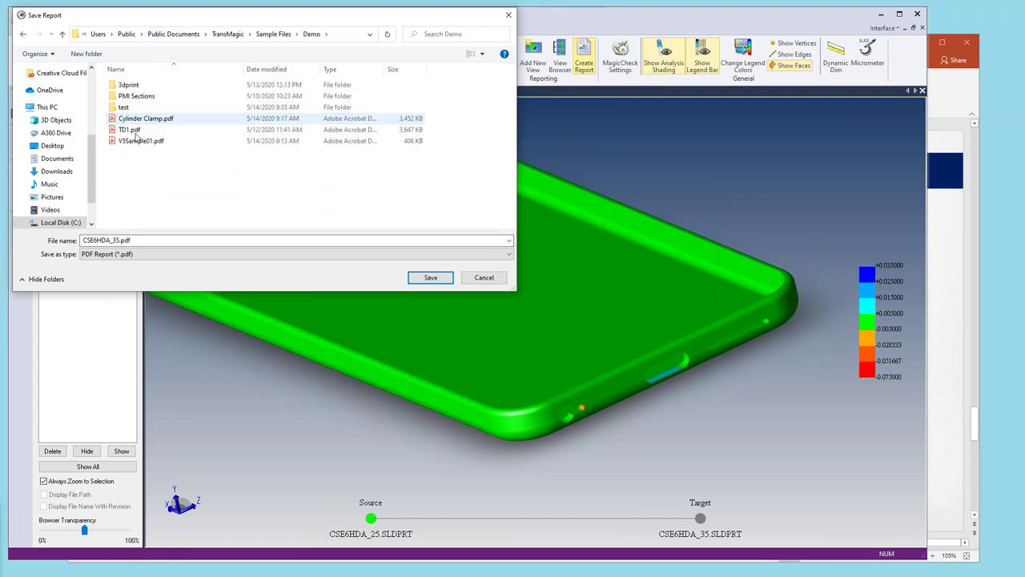
pyautogui.click(429, 278)
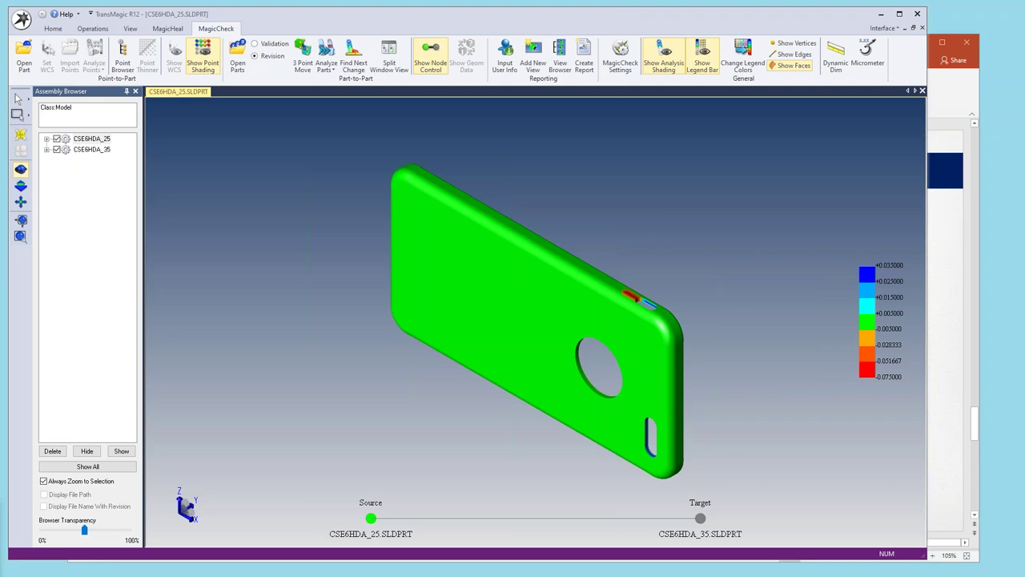
# From the Demo folder in File Explorer, open CSE6HDA_35.pdf in Acrobat.
pyautogui.hotkey('alt', 'Tab')
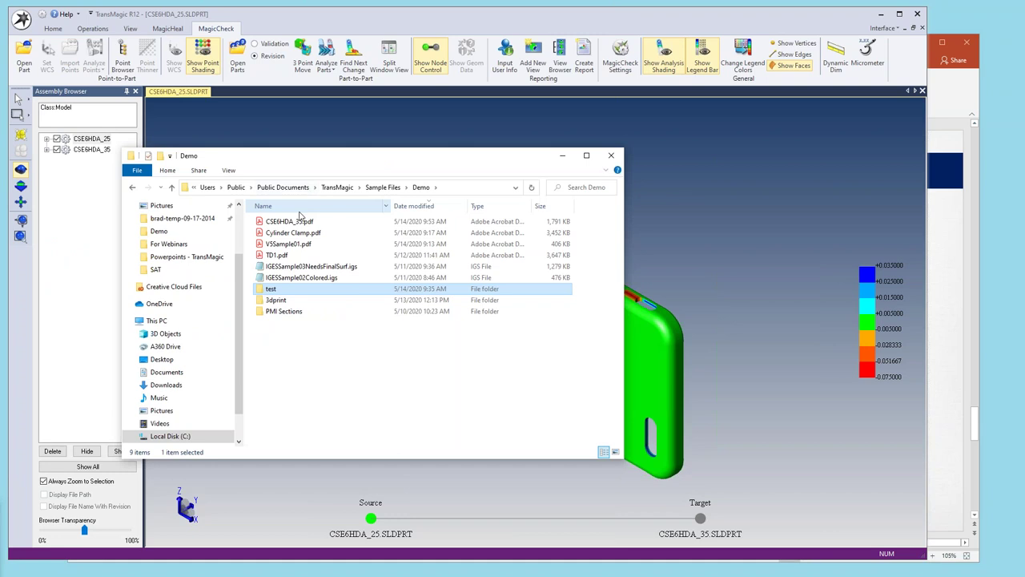
pyautogui.click(286, 225)
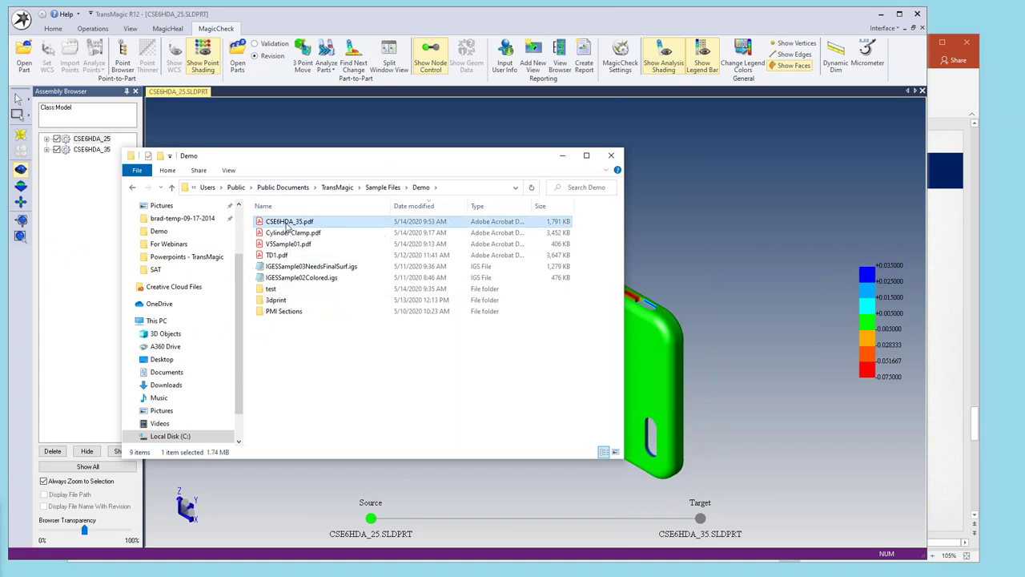
pyautogui.doubleClick(286, 221)
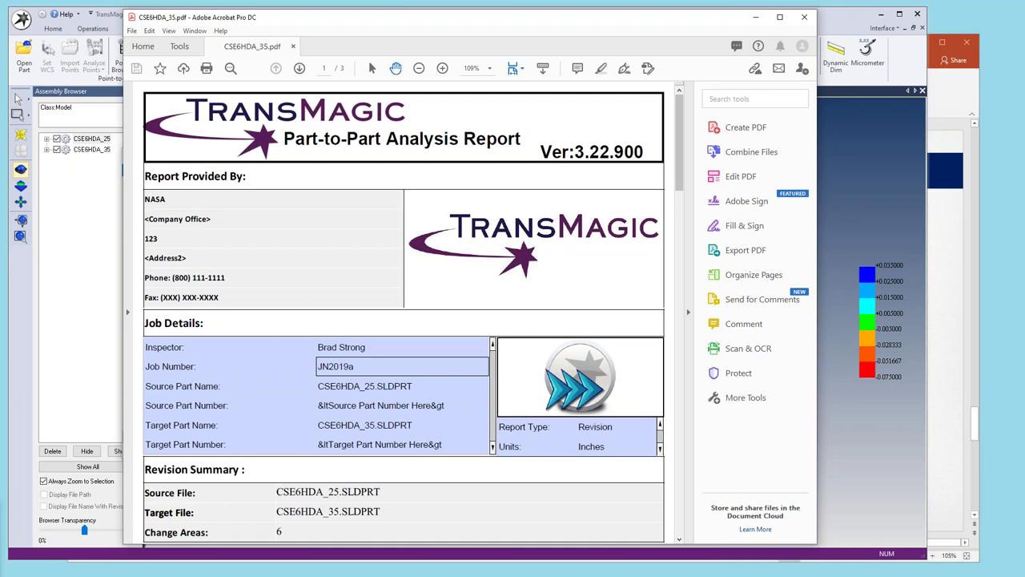
# Scroll through the pages of the Part-to-Part Analysis Report PDF.
pyautogui.click(319, 406)
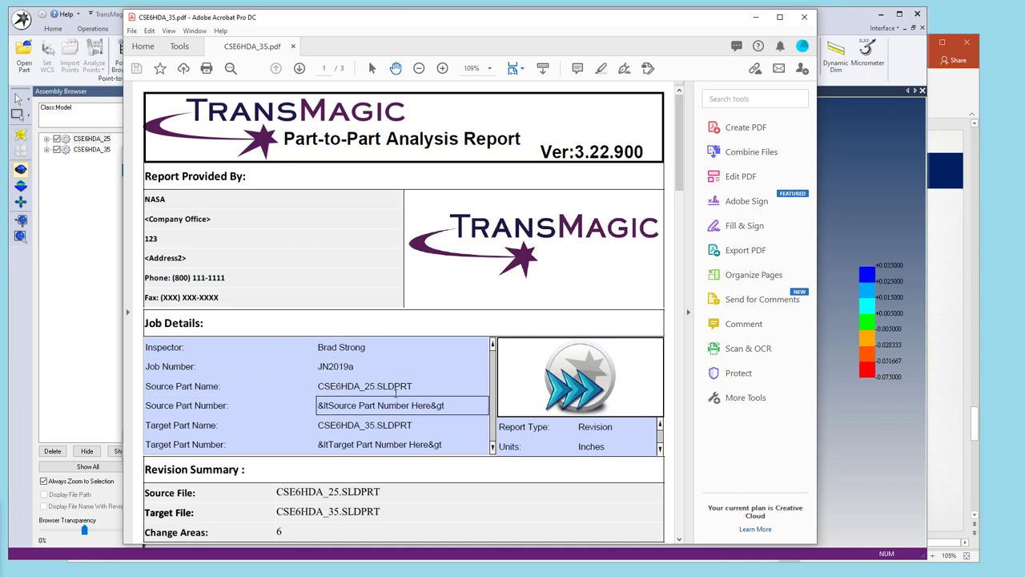
pyautogui.moveTo(683, 164); pyautogui.dragTo(684, 297)
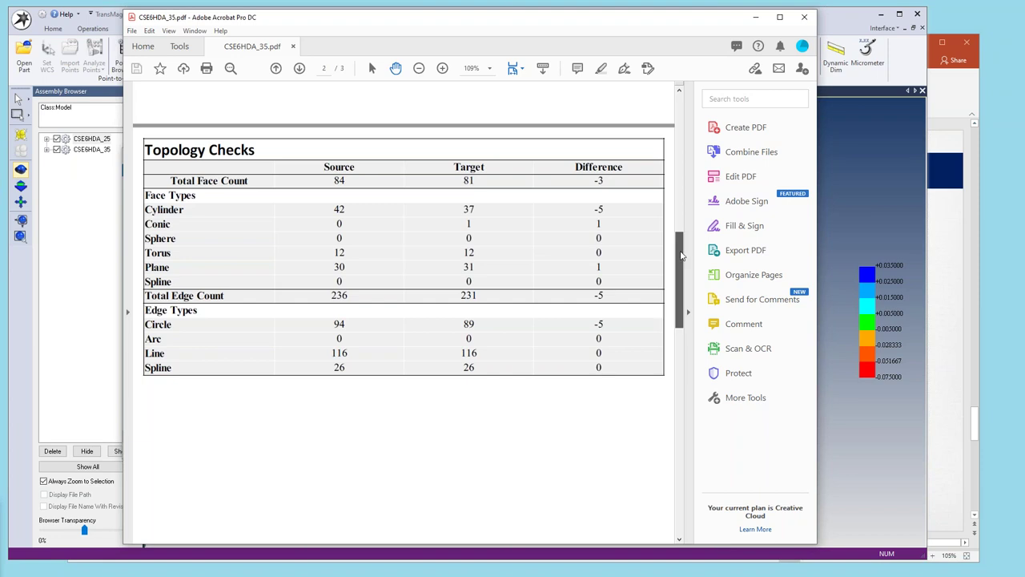
pyautogui.moveTo(681, 252); pyautogui.dragTo(666, 377)
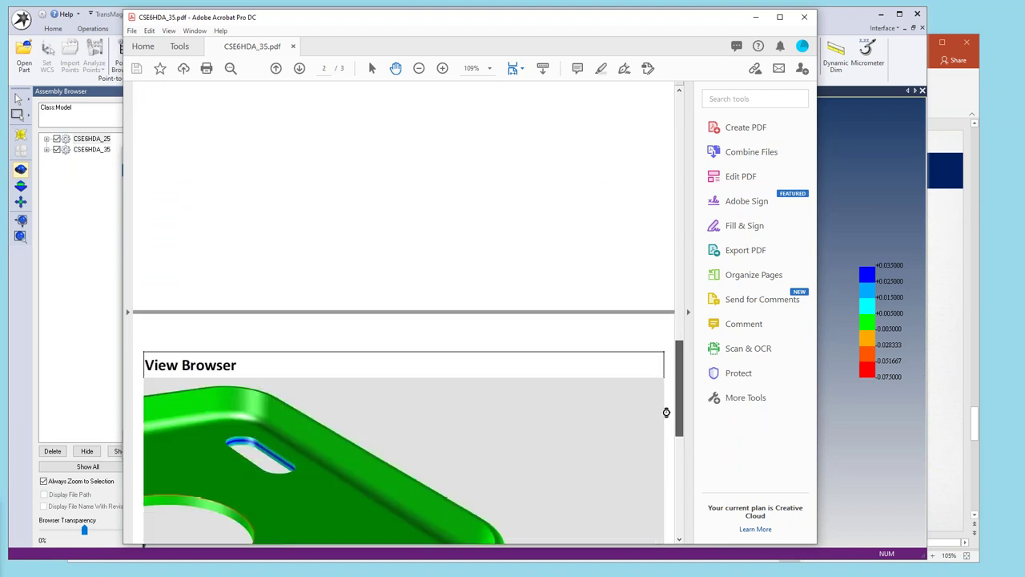
pyautogui.scroll(-5, 664, 414)
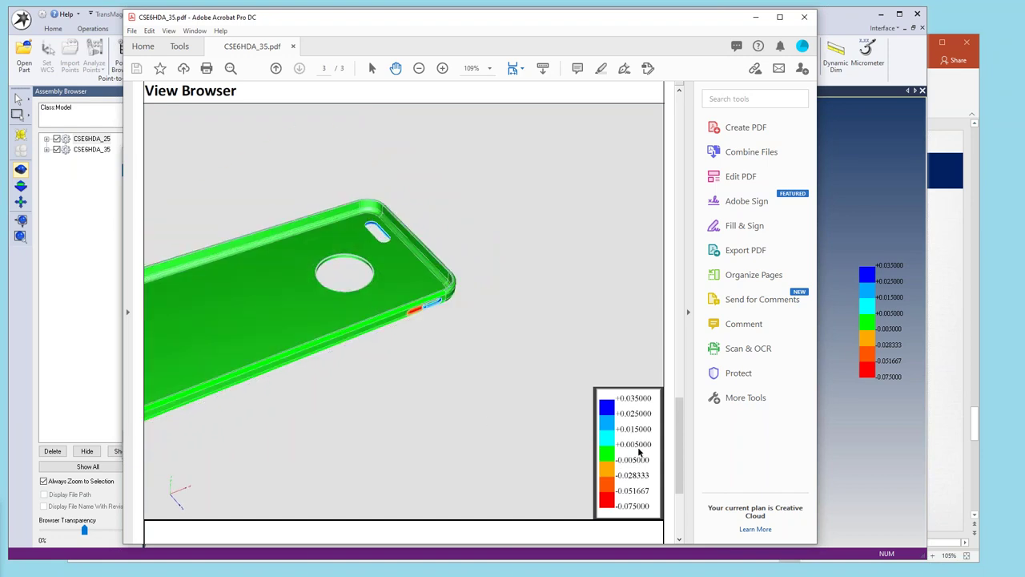
pyautogui.scroll(-5, 639, 452)
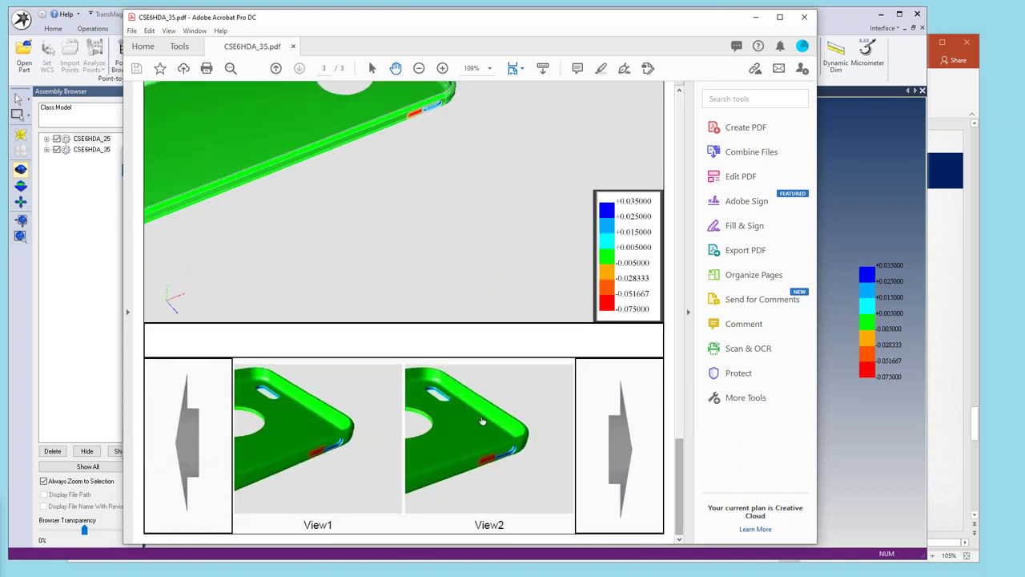
# Show saved View3 in the report's embedded 3D viewer, then close the PDF.
pyautogui.click(613, 445)
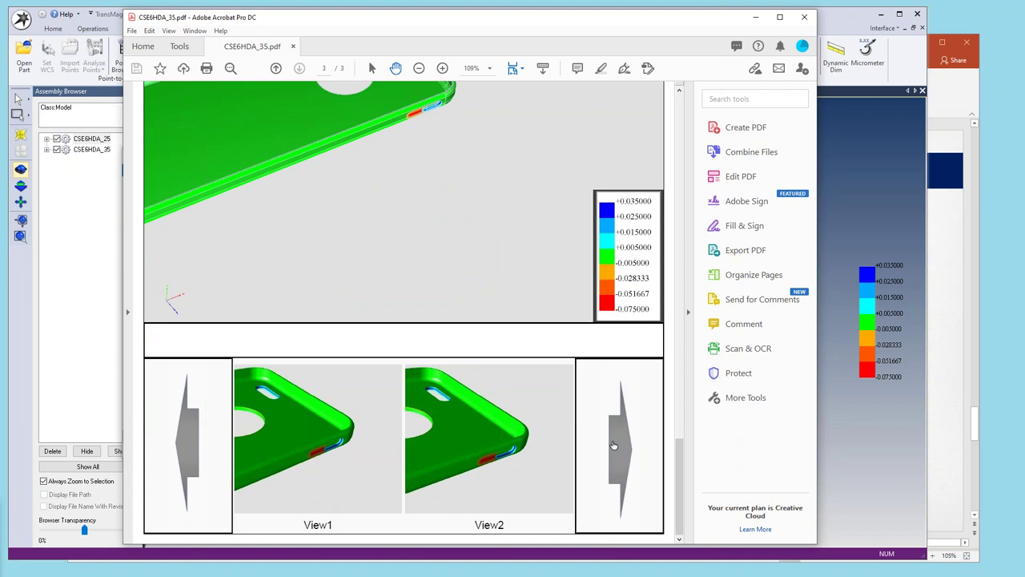
pyautogui.click(518, 434)
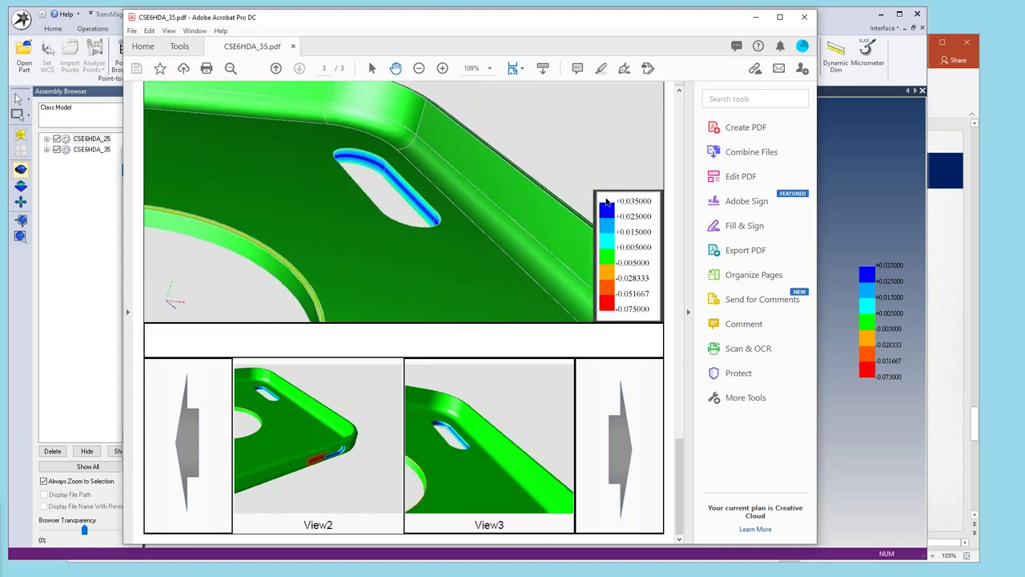
pyautogui.click(804, 17)
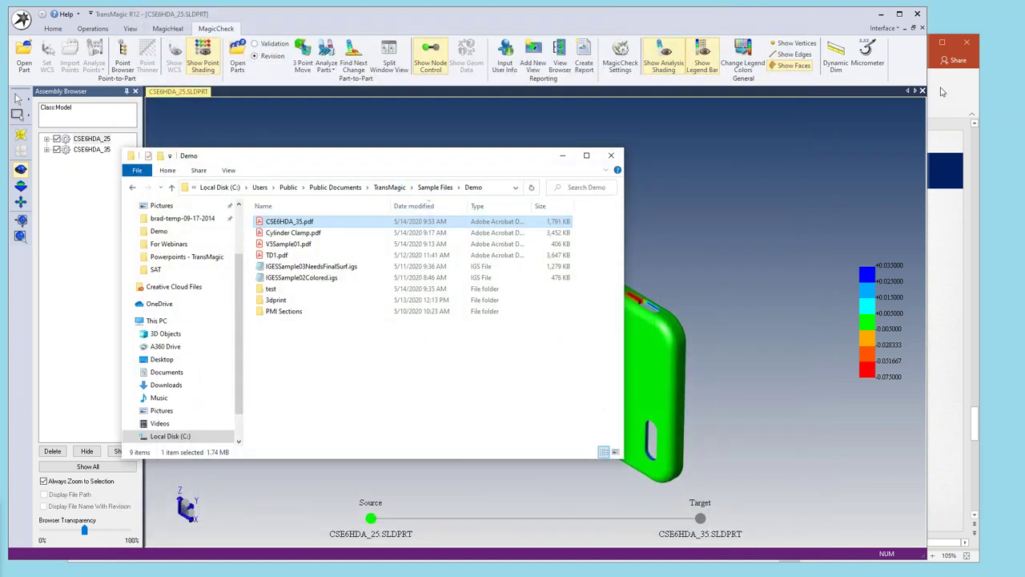
# Bring PowerPoint forward and display slide 10, 'Special Offer to Attendees'.
pyautogui.click(941, 92)
pyautogui.moveTo(692, 44); pyautogui.dragTo(687, 37)
pyautogui.click(124, 503)
pyautogui.scroll(-1, 124, 503)
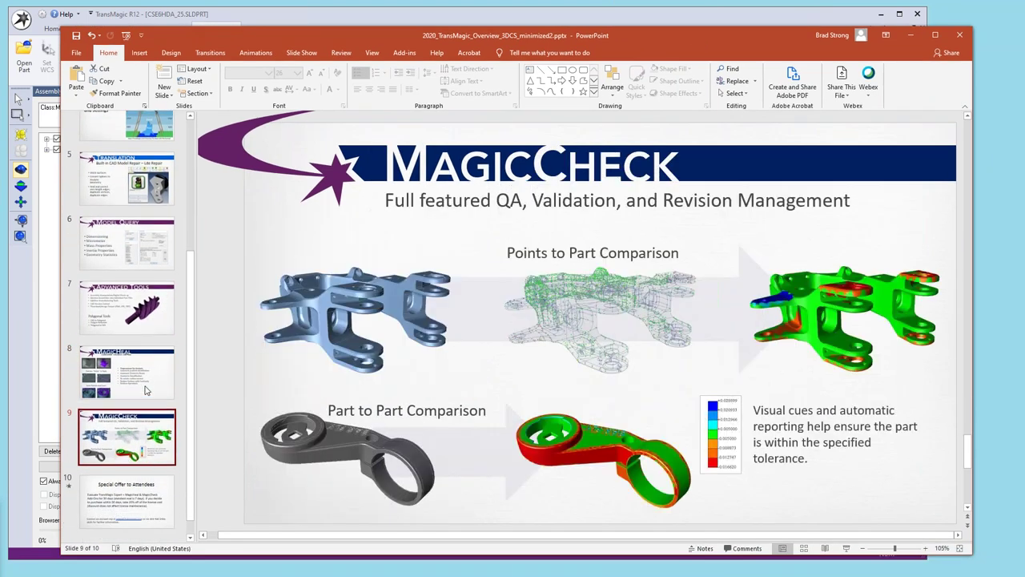
pyautogui.click(151, 510)
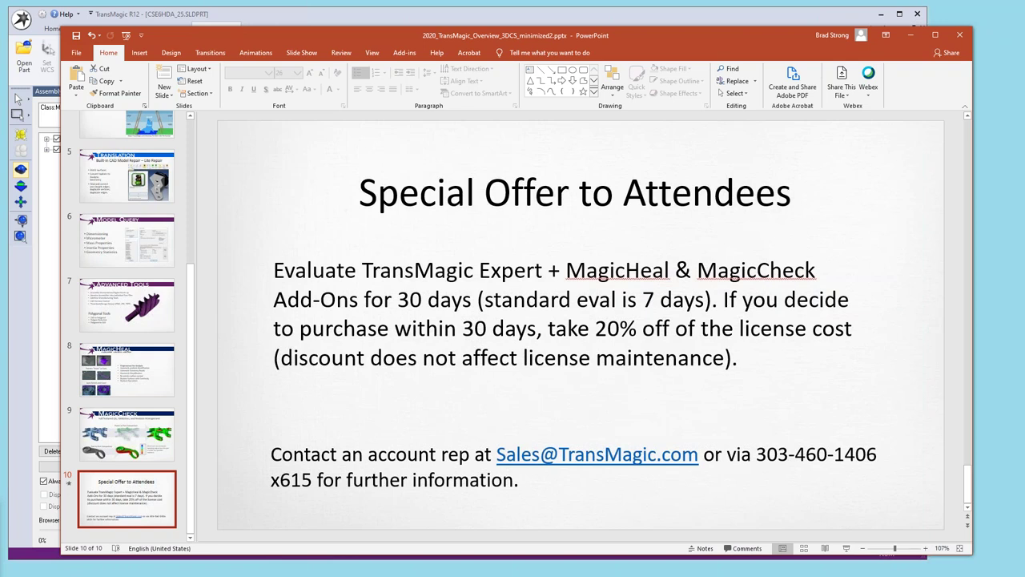
pyautogui.click(541, 517)
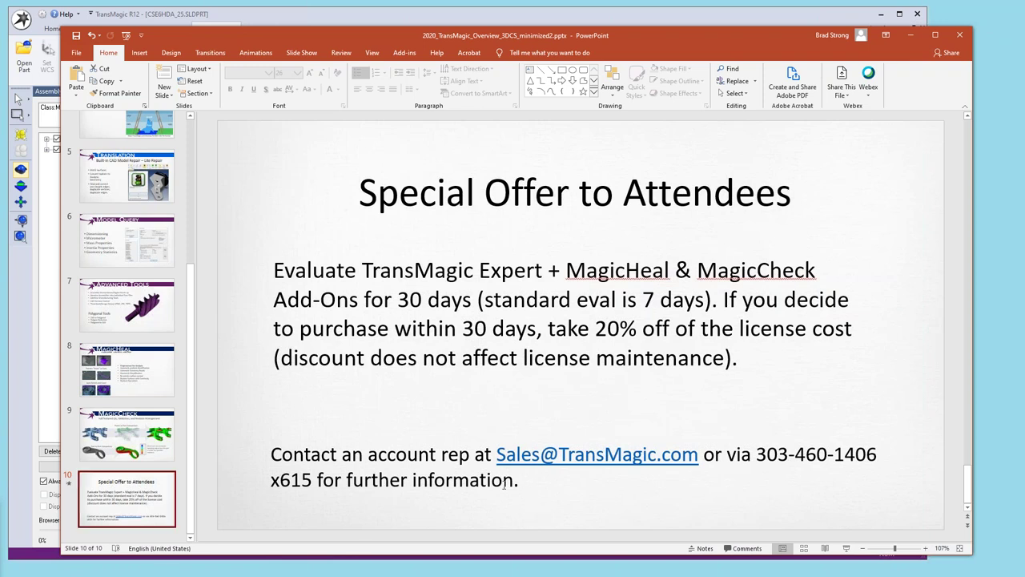
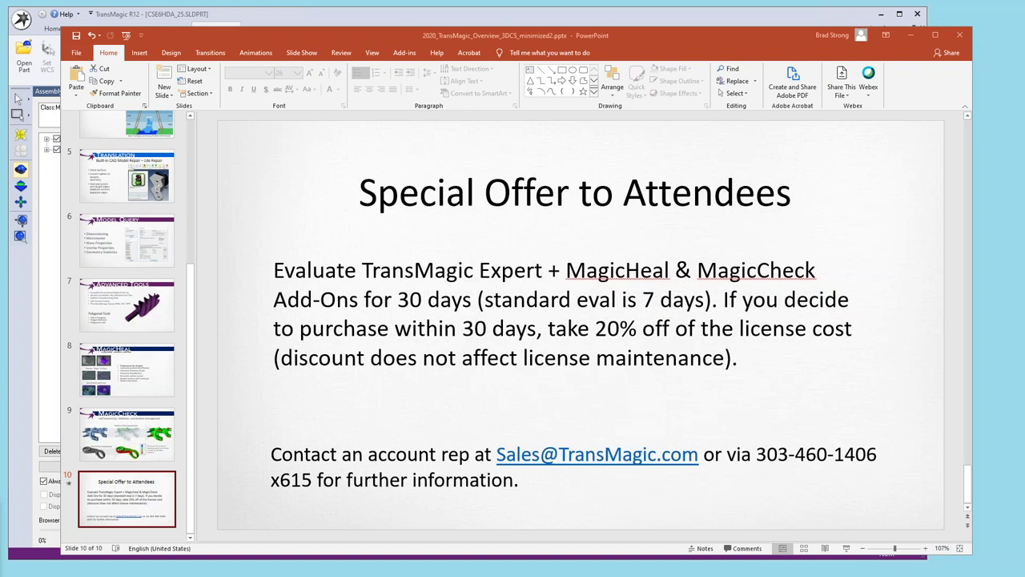
# Bring the TransMagic R12 MagicCheck comparison of the phone-case parts in front of PowerPoint.
pyautogui.click(465, 15)
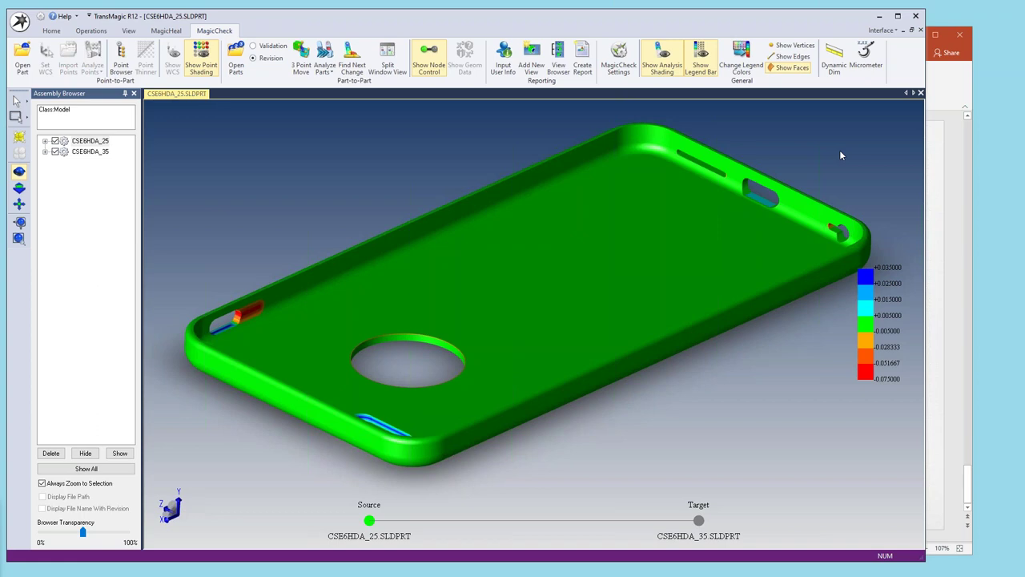
# After reviewing the CSE6HDA_25 vs CSE6HDA_35 deviation shading, switch back to the Special Offer slide.
pyautogui.click(955, 226)
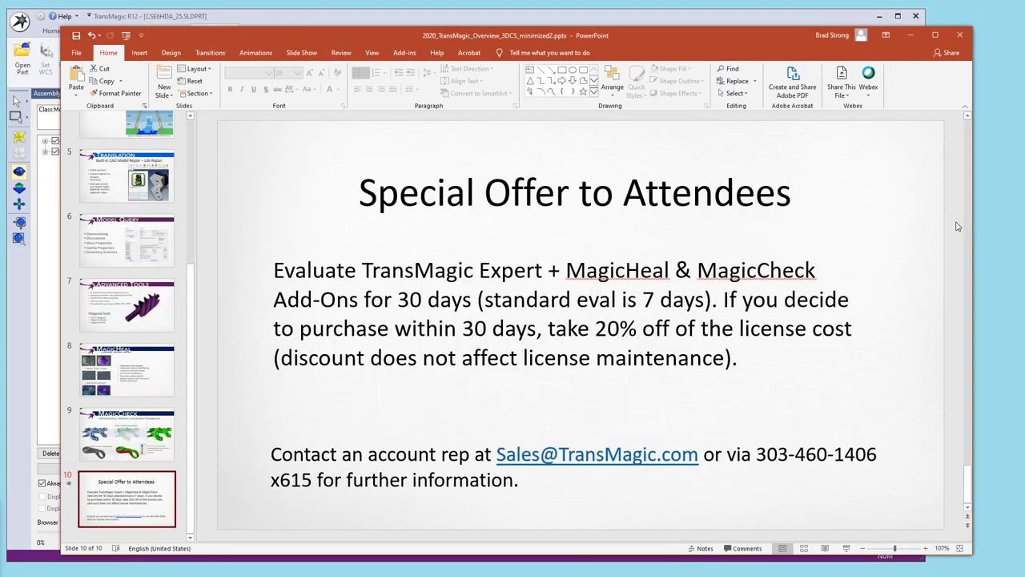